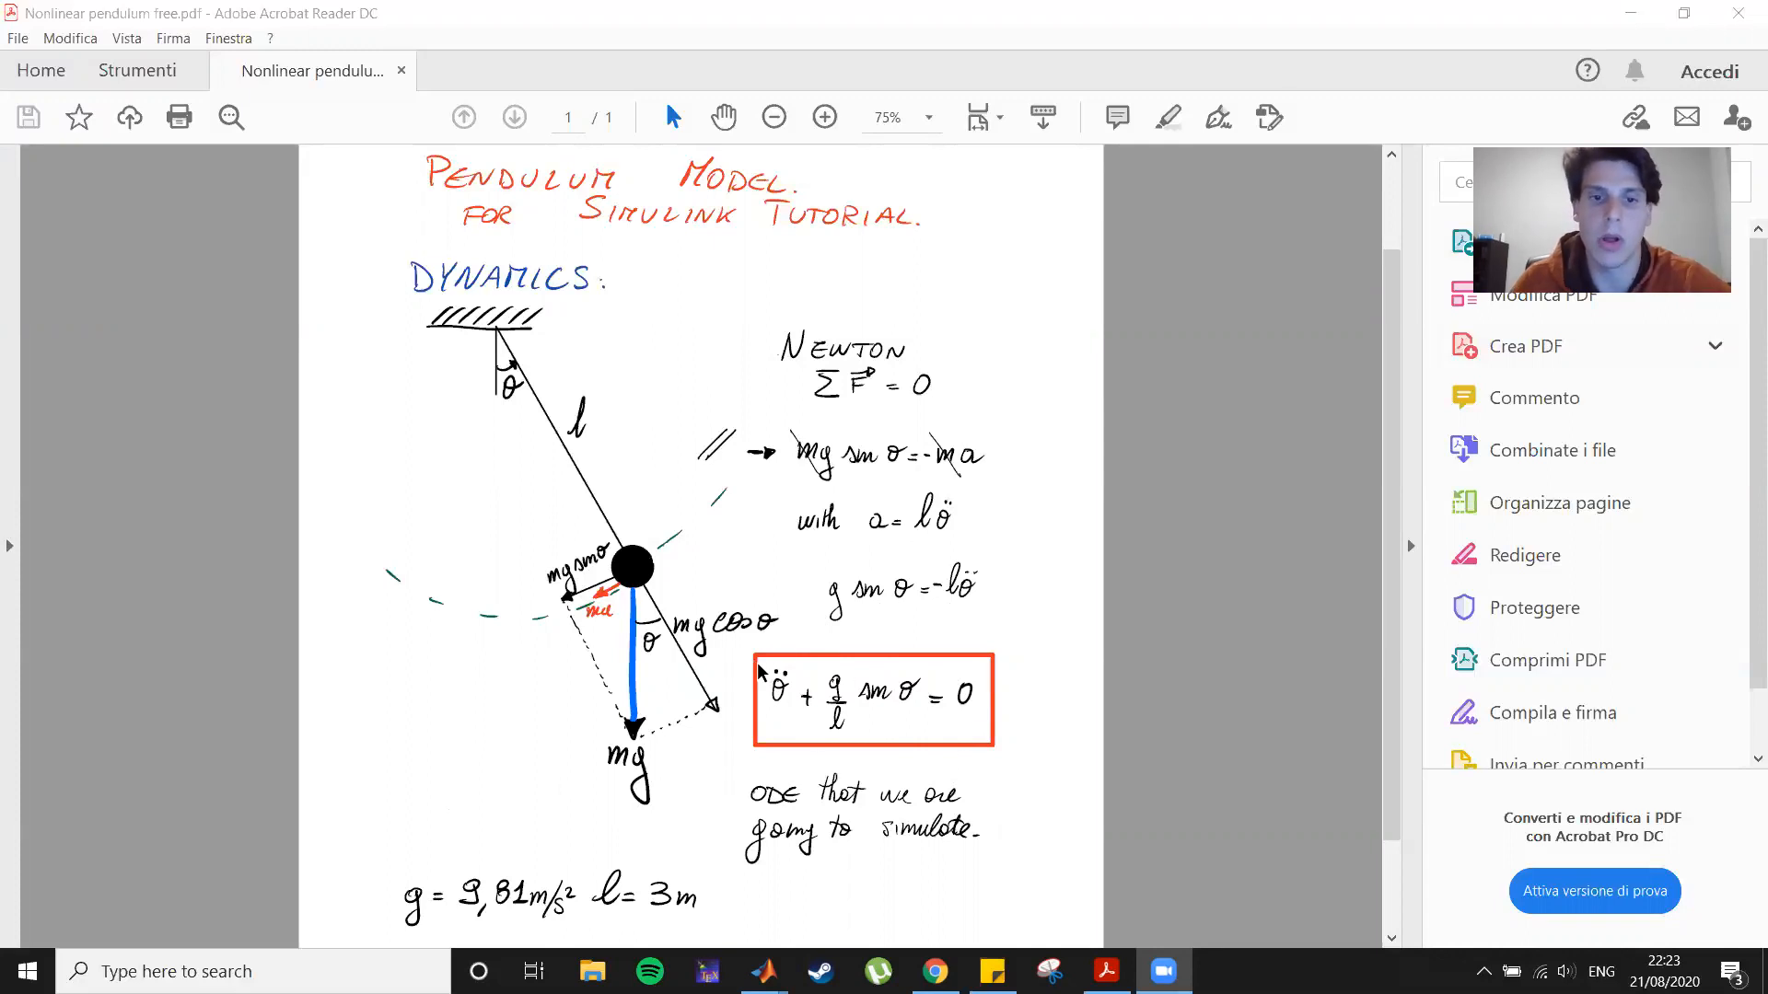
Step: Switch to MATLAB, create a new blank Simulink model, and enlarge the model window
{"action": "mouse_move", "coordinate": [763, 972]}
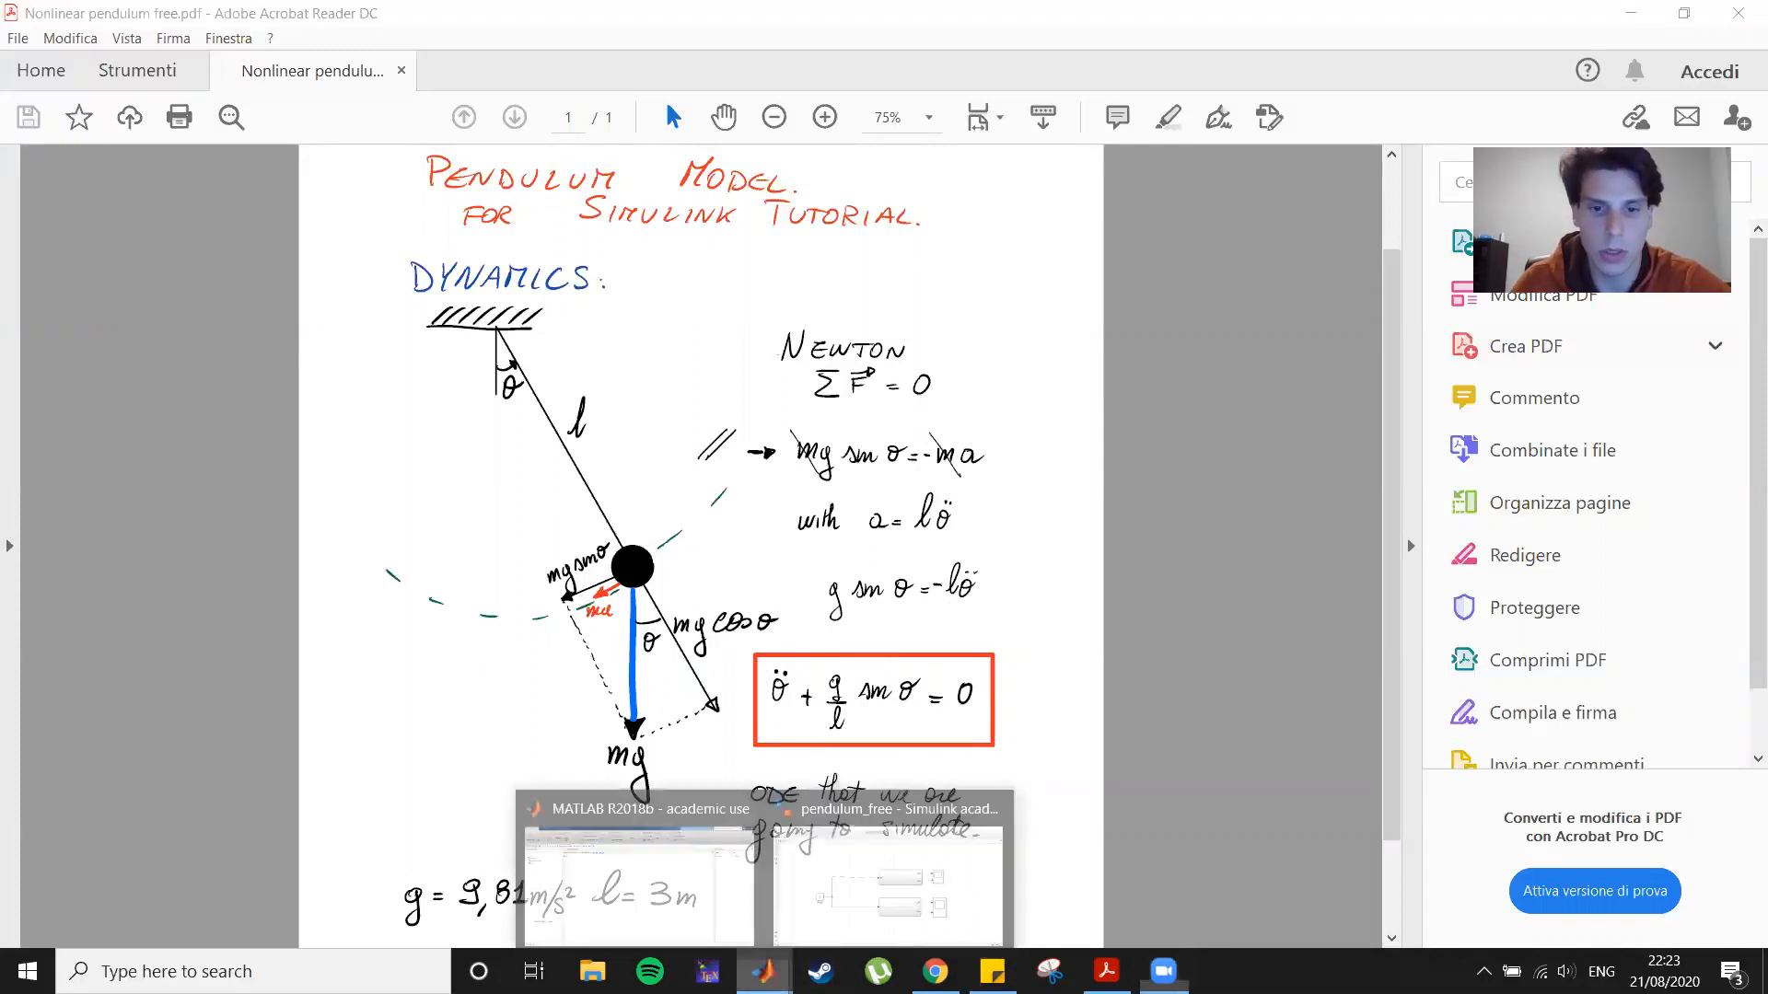
{"action": "left_click", "coordinate": [682, 875]}
{"action": "left_click", "coordinate": [819, 81]}
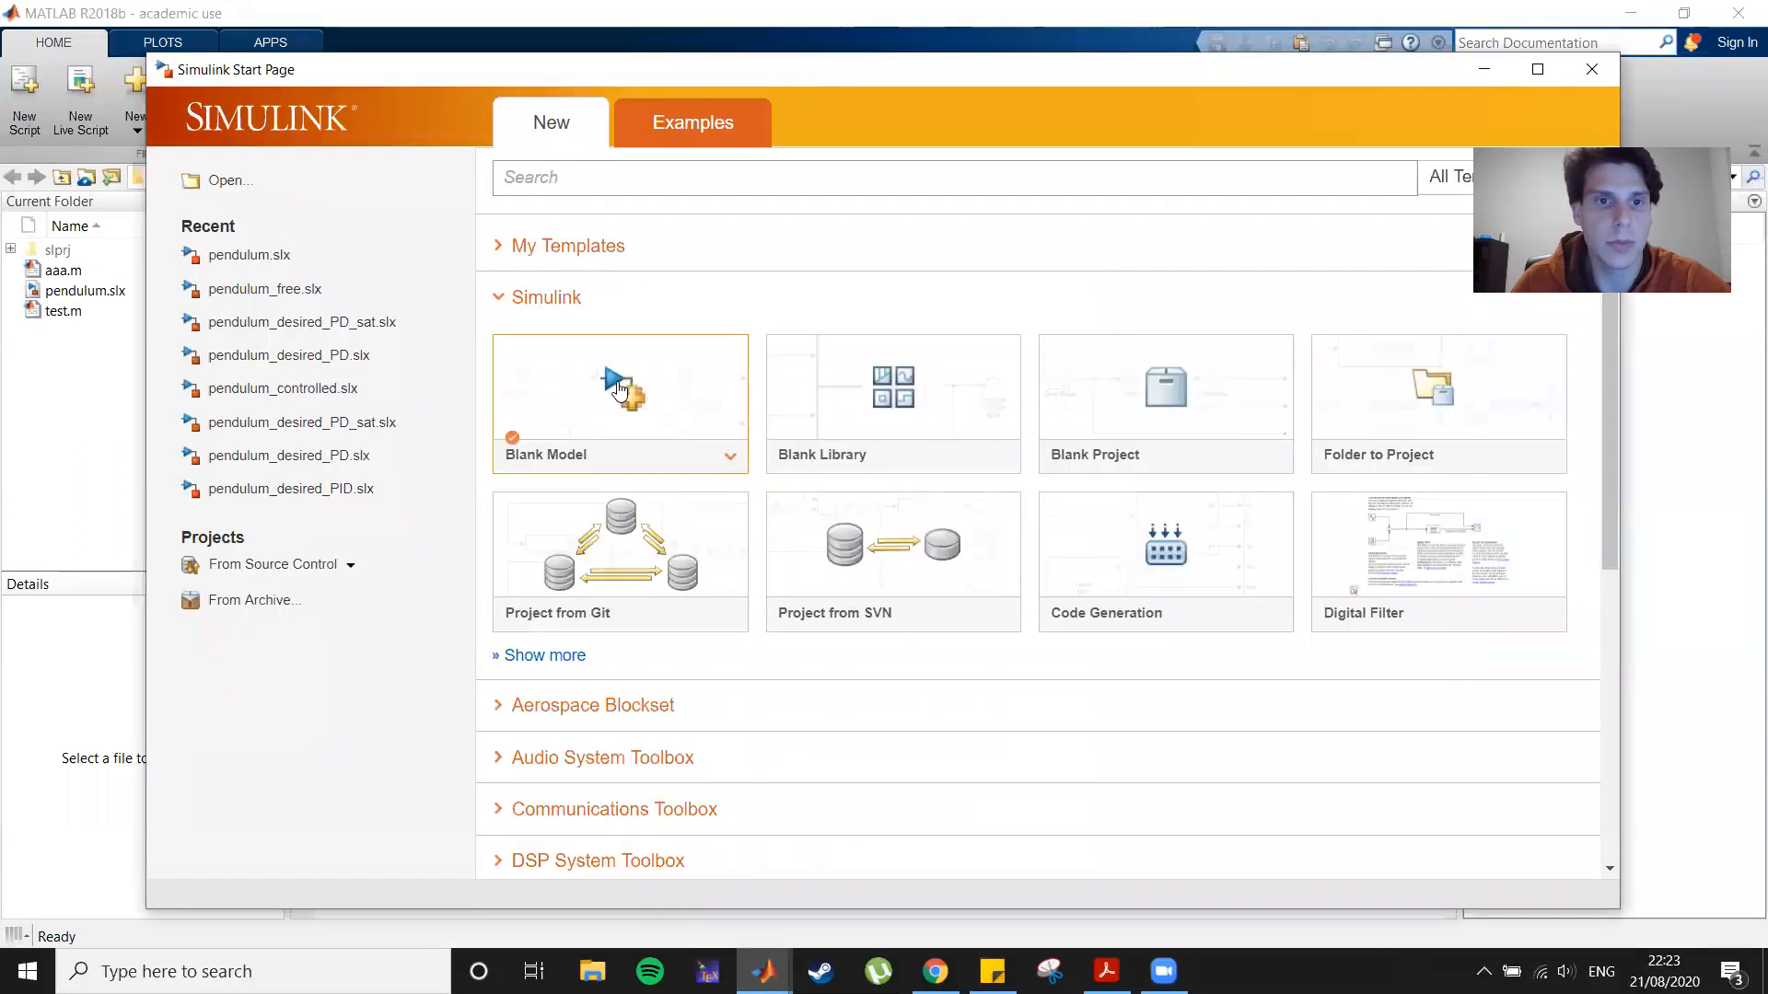
{"action": "left_click", "coordinate": [618, 390]}
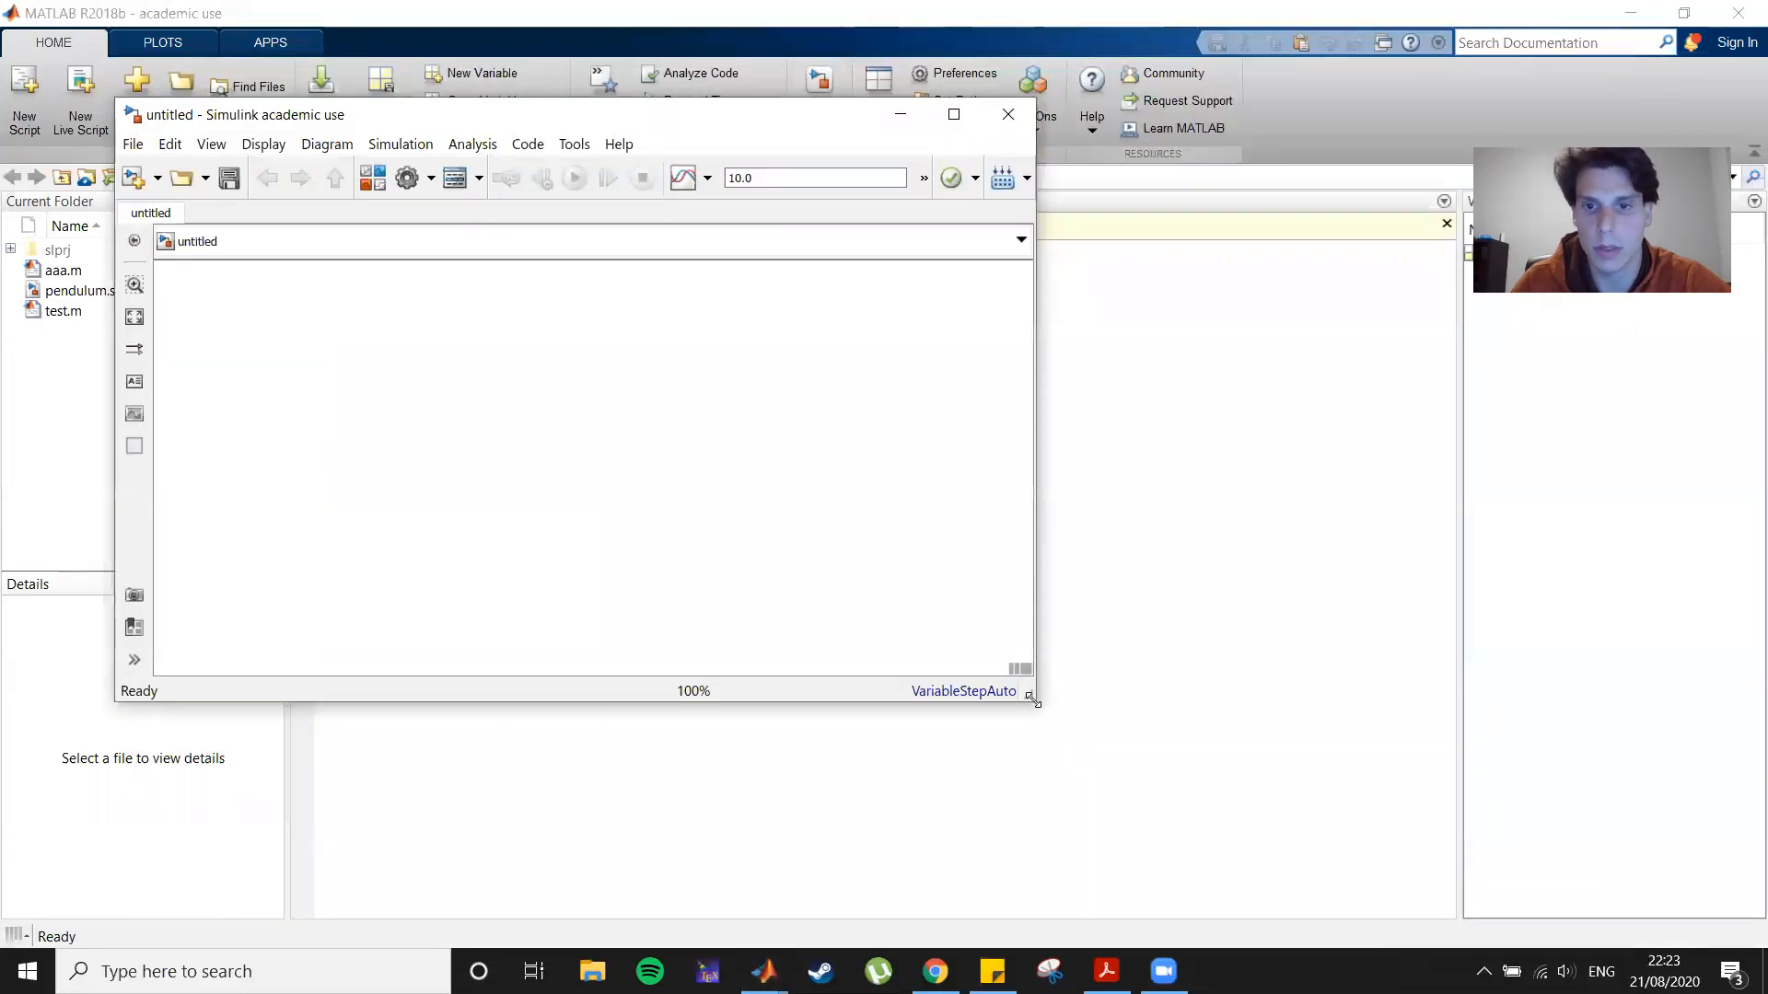
{"action": "left_click_drag", "start_coordinate": [1032, 699], "coordinate": [1647, 926]}
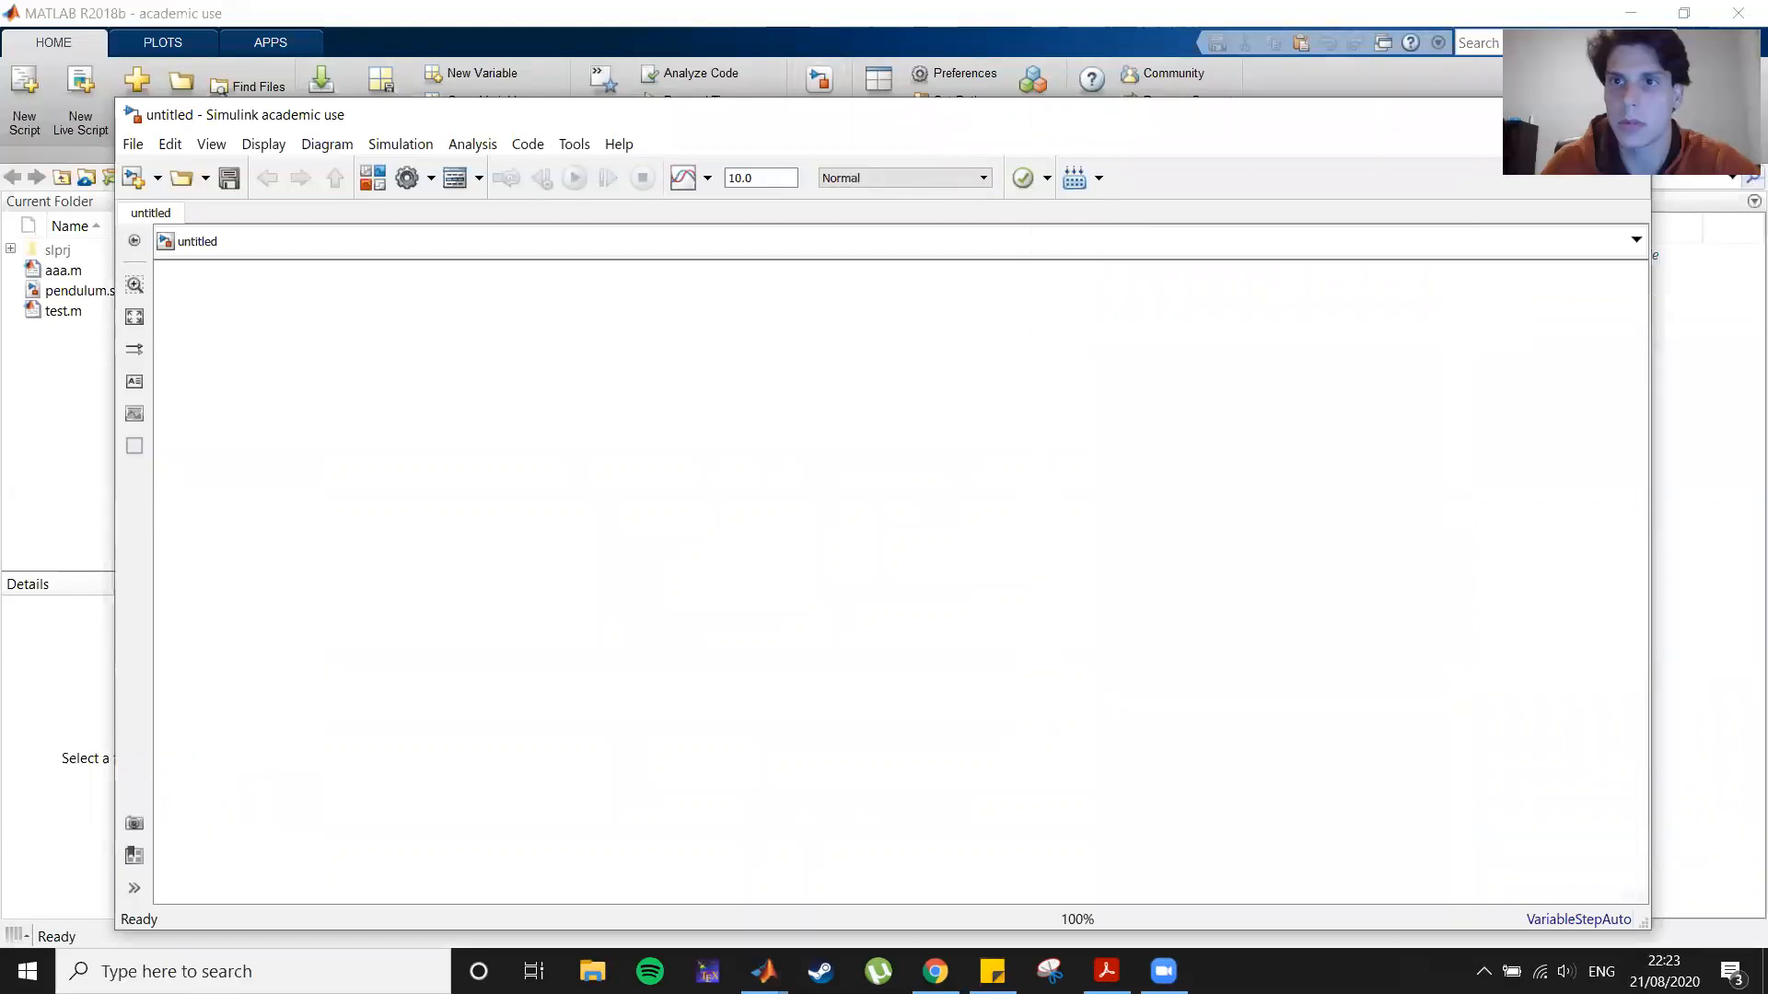
Step: Add a Constant block to the canvas with a constant value of 3
{"action": "double_click", "coordinate": [477, 455]}
{"action": "type", "text": "const"}
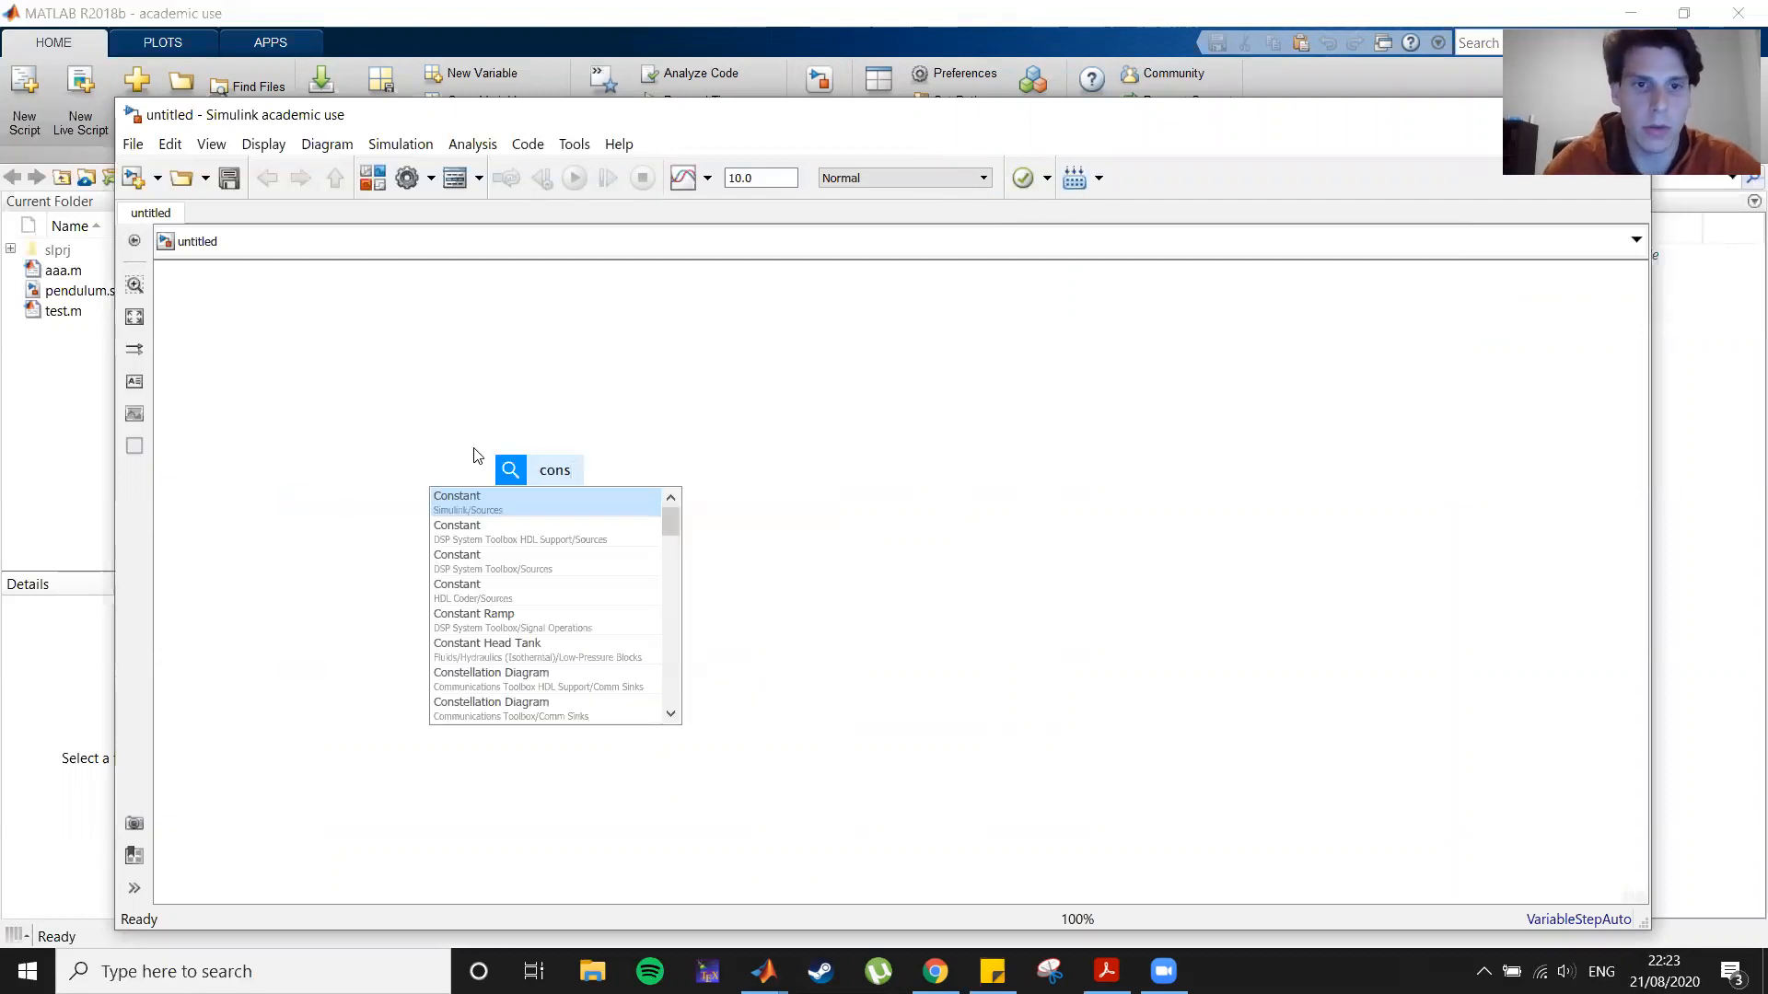
{"action": "key", "text": "Return"}
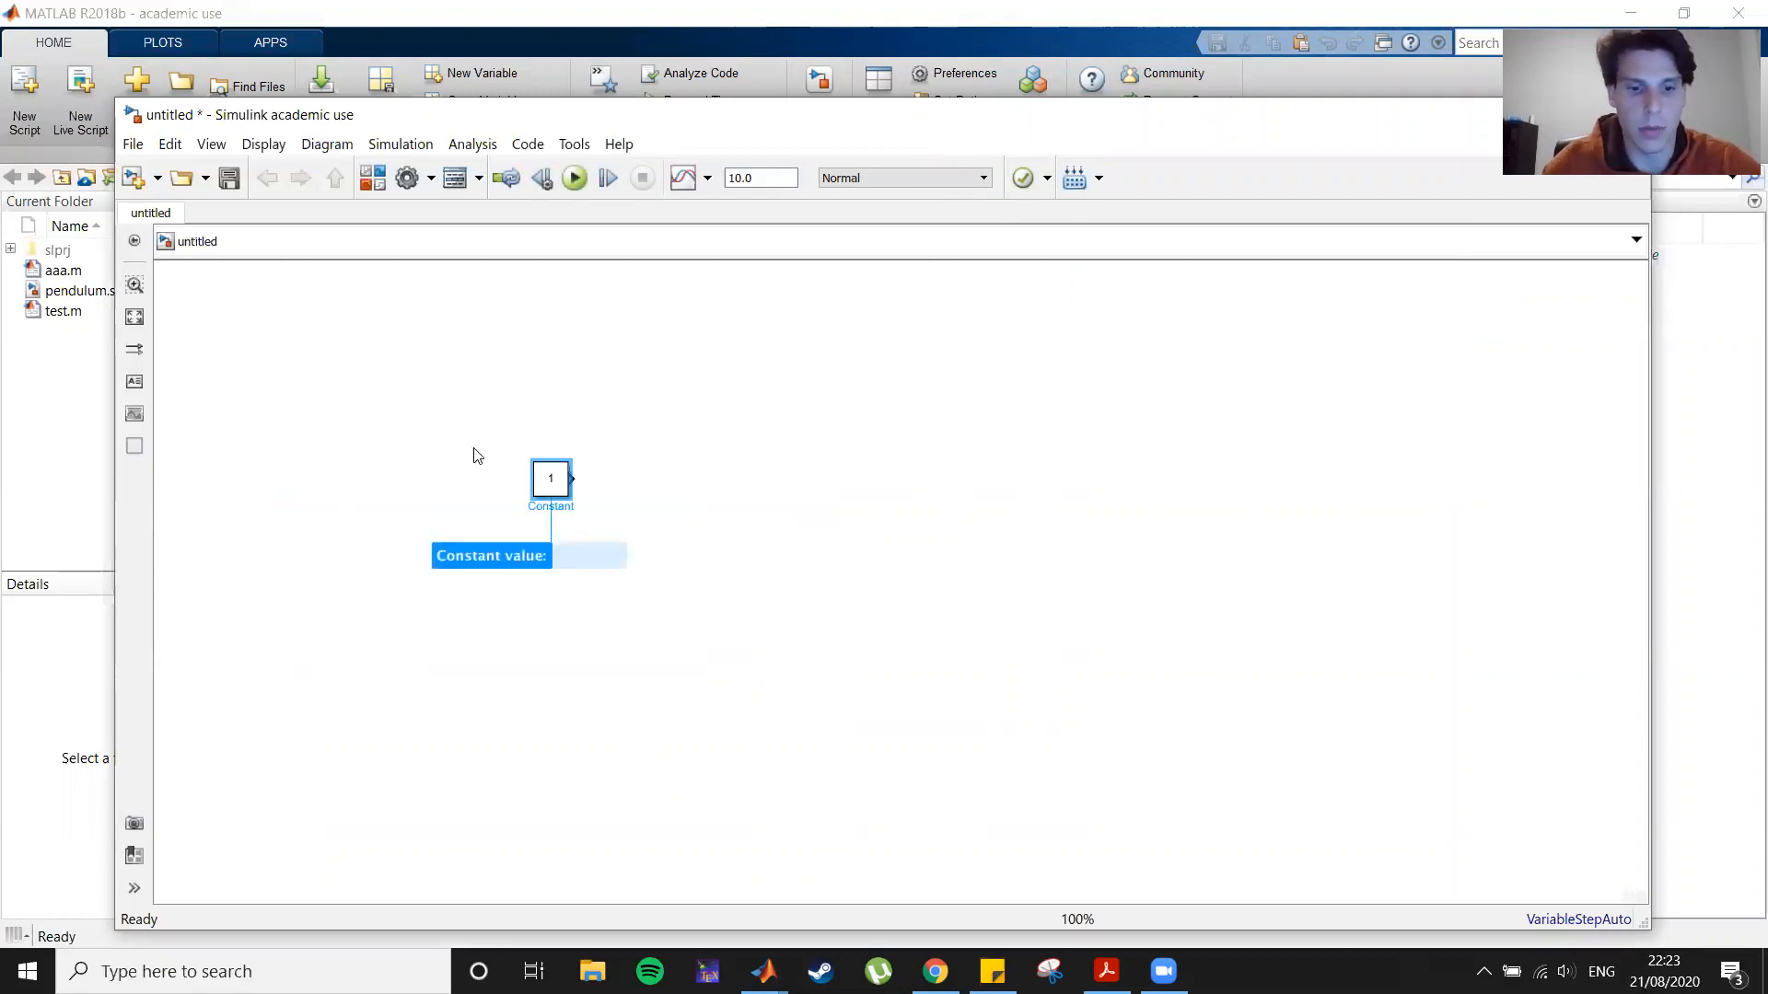
{"action": "type", "text": "3"}
{"action": "key", "text": "Return"}
Step: Rename the constant block to len and move it down and to the left
{"action": "left_click", "coordinate": [553, 507]}
{"action": "double_click", "coordinate": [552, 507]}
{"action": "type", "text": "len"}
{"action": "left_click_drag", "start_coordinate": [553, 481], "coordinate": [356, 521]}
{"action": "left_click", "coordinate": [590, 475]}
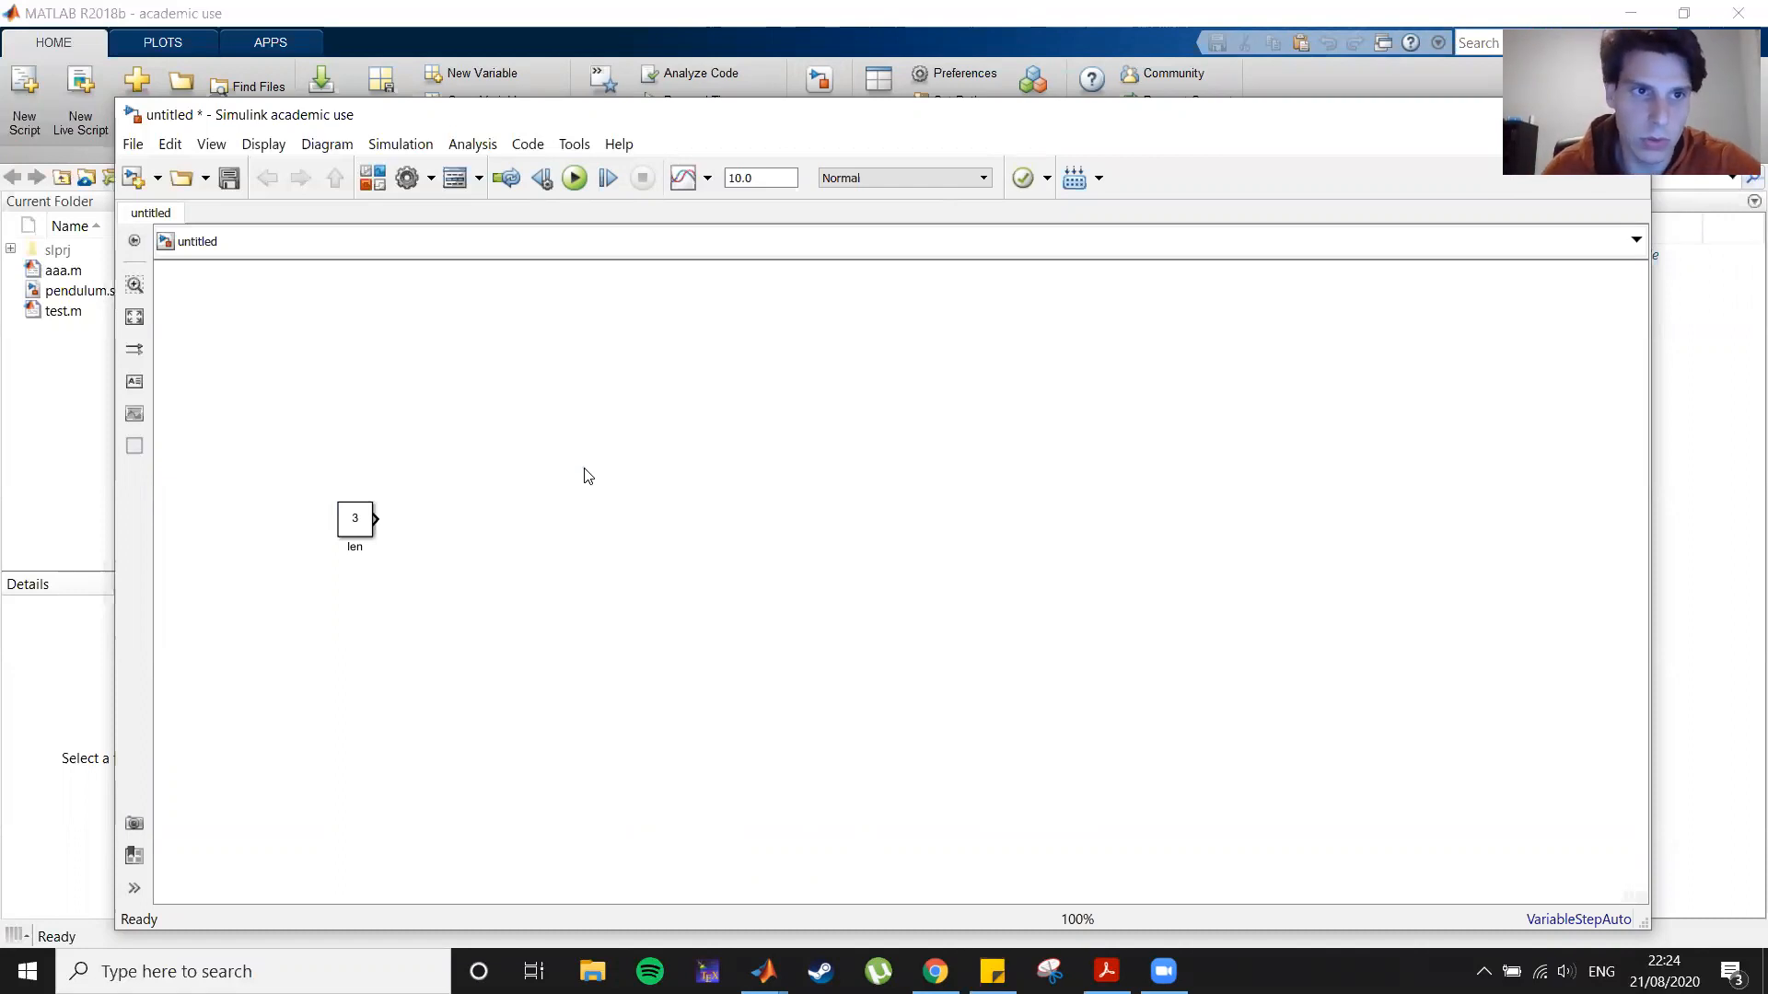
Step: Add an Integrator block above the constant with an initial condition of 0
{"action": "double_click", "coordinate": [605, 371]}
{"action": "type", "text": "integ"}
{"action": "key", "text": "Return"}
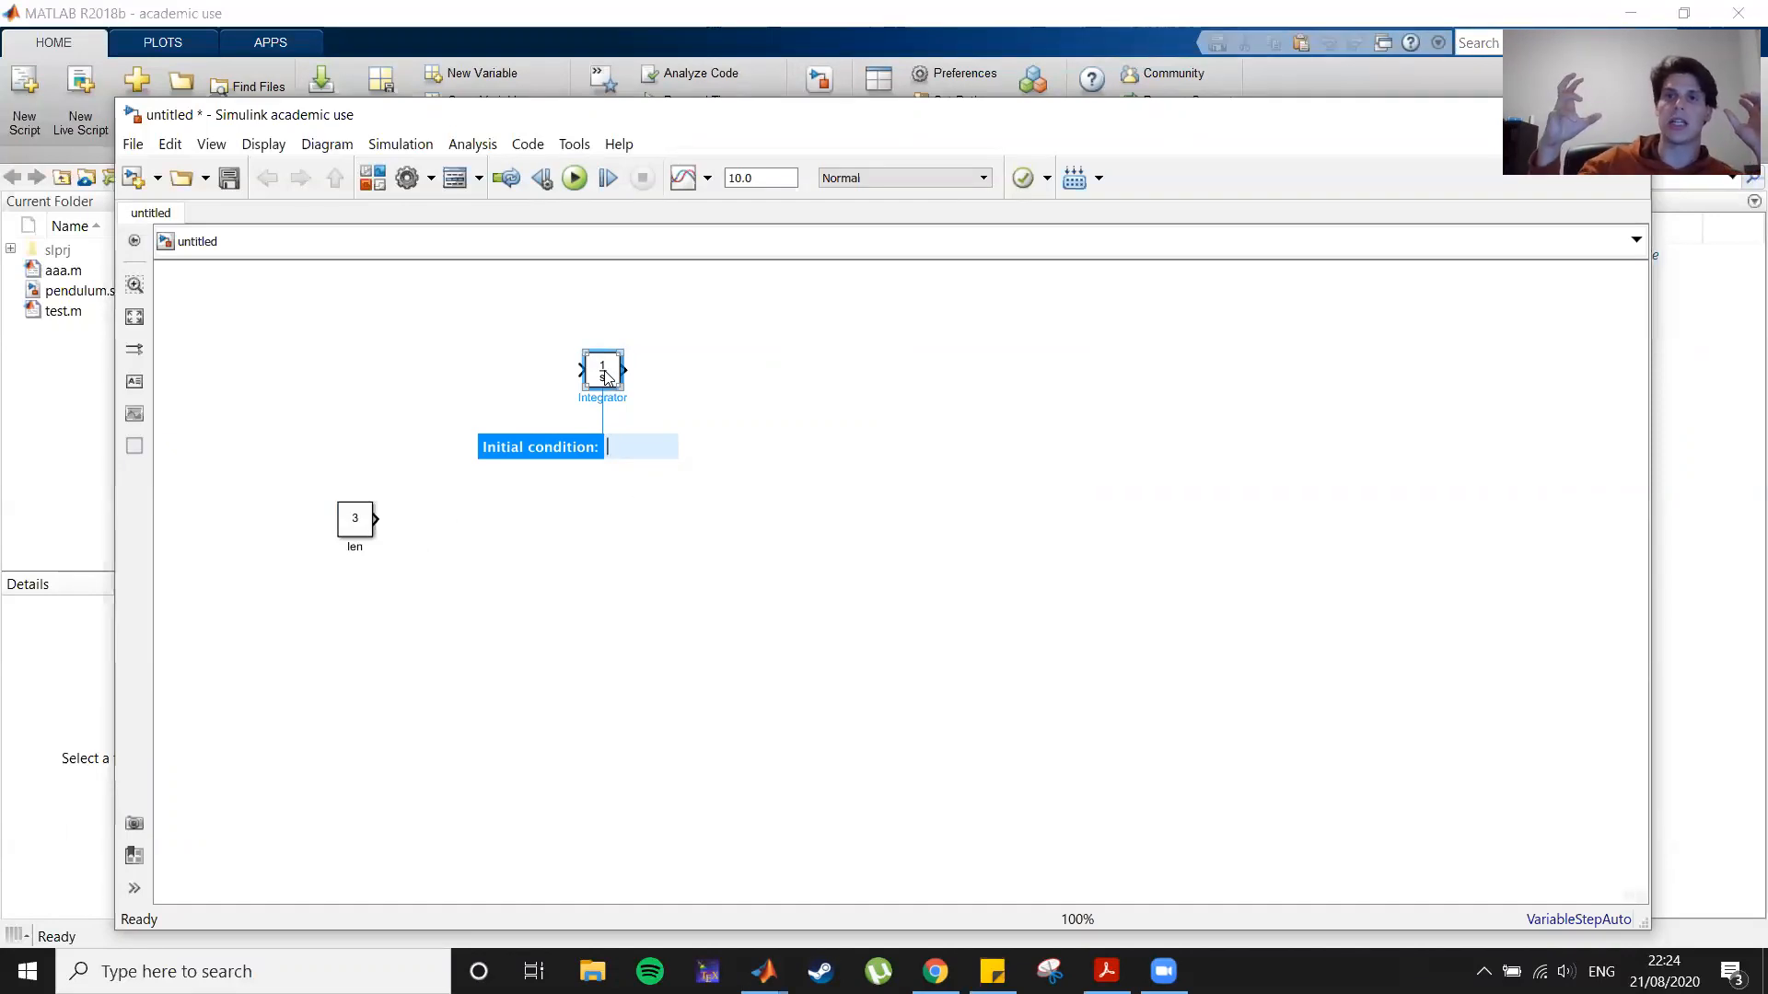
{"action": "type", "text": "0"}
{"action": "key", "text": "Return"}
Step: Add a second Integrator with initial condition pi/2 and place it after the first, connected to its output
{"action": "left_click", "coordinate": [764, 587]}
{"action": "double_click", "coordinate": [769, 587]}
{"action": "type", "text": "inte"}
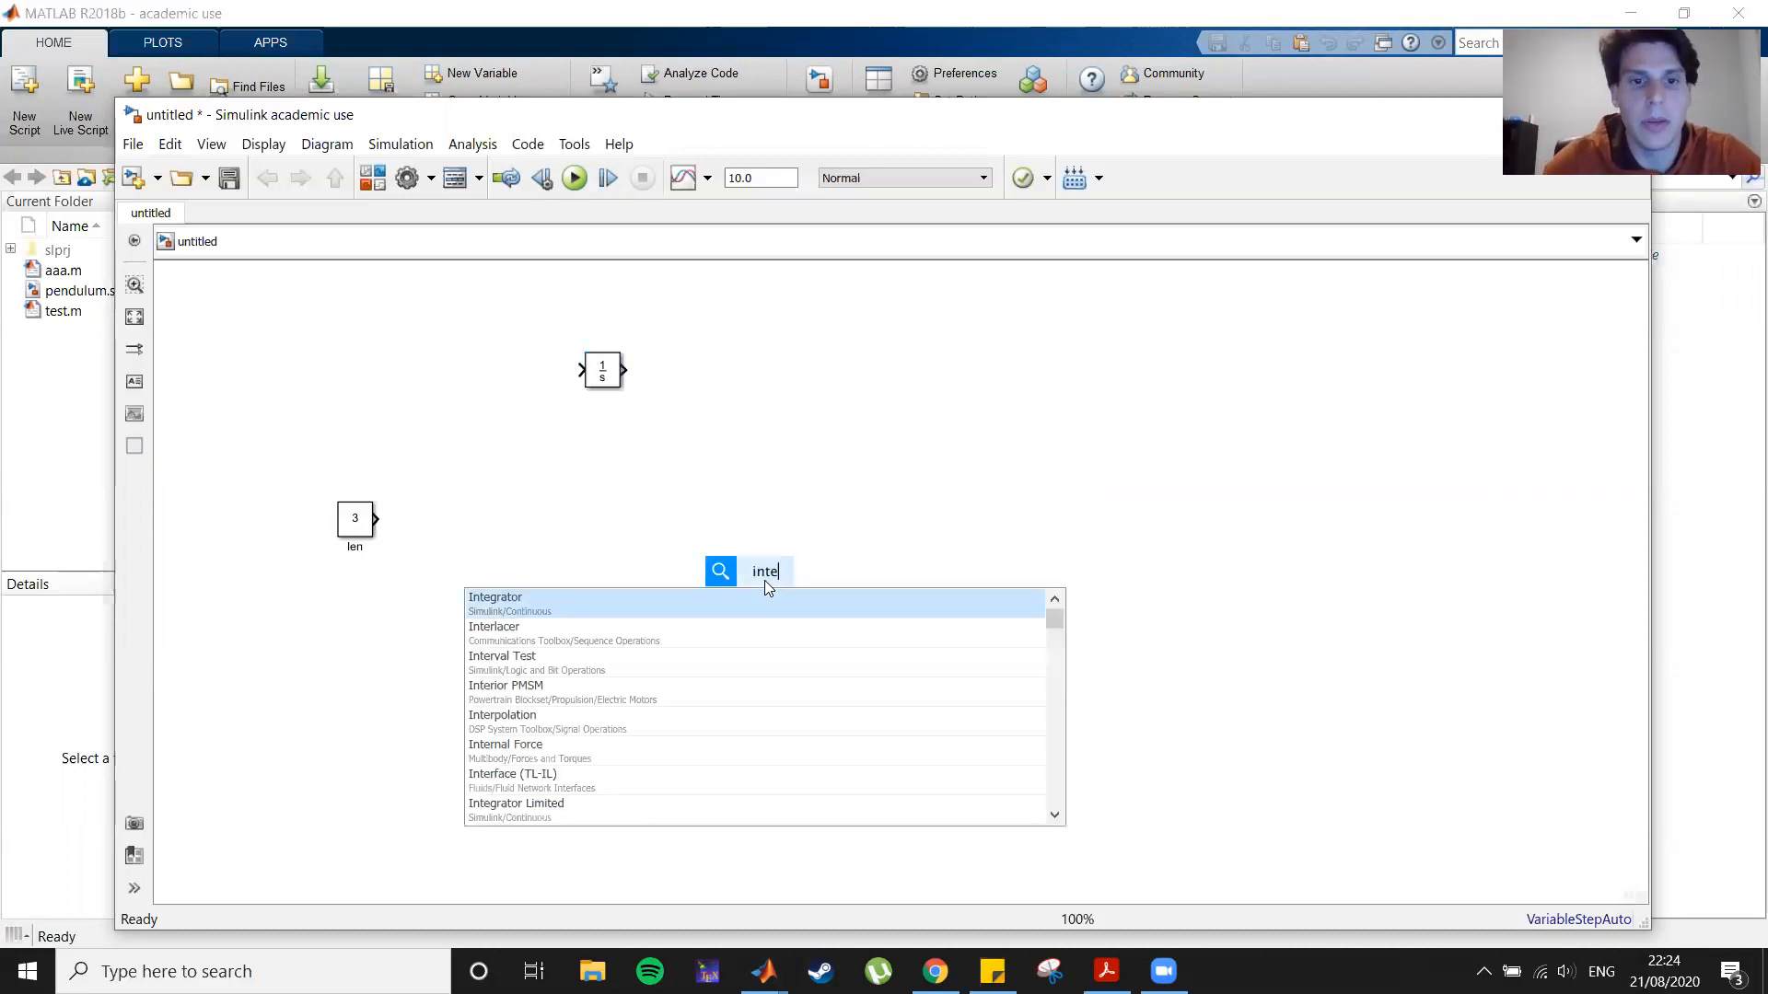
{"action": "key", "text": "Return"}
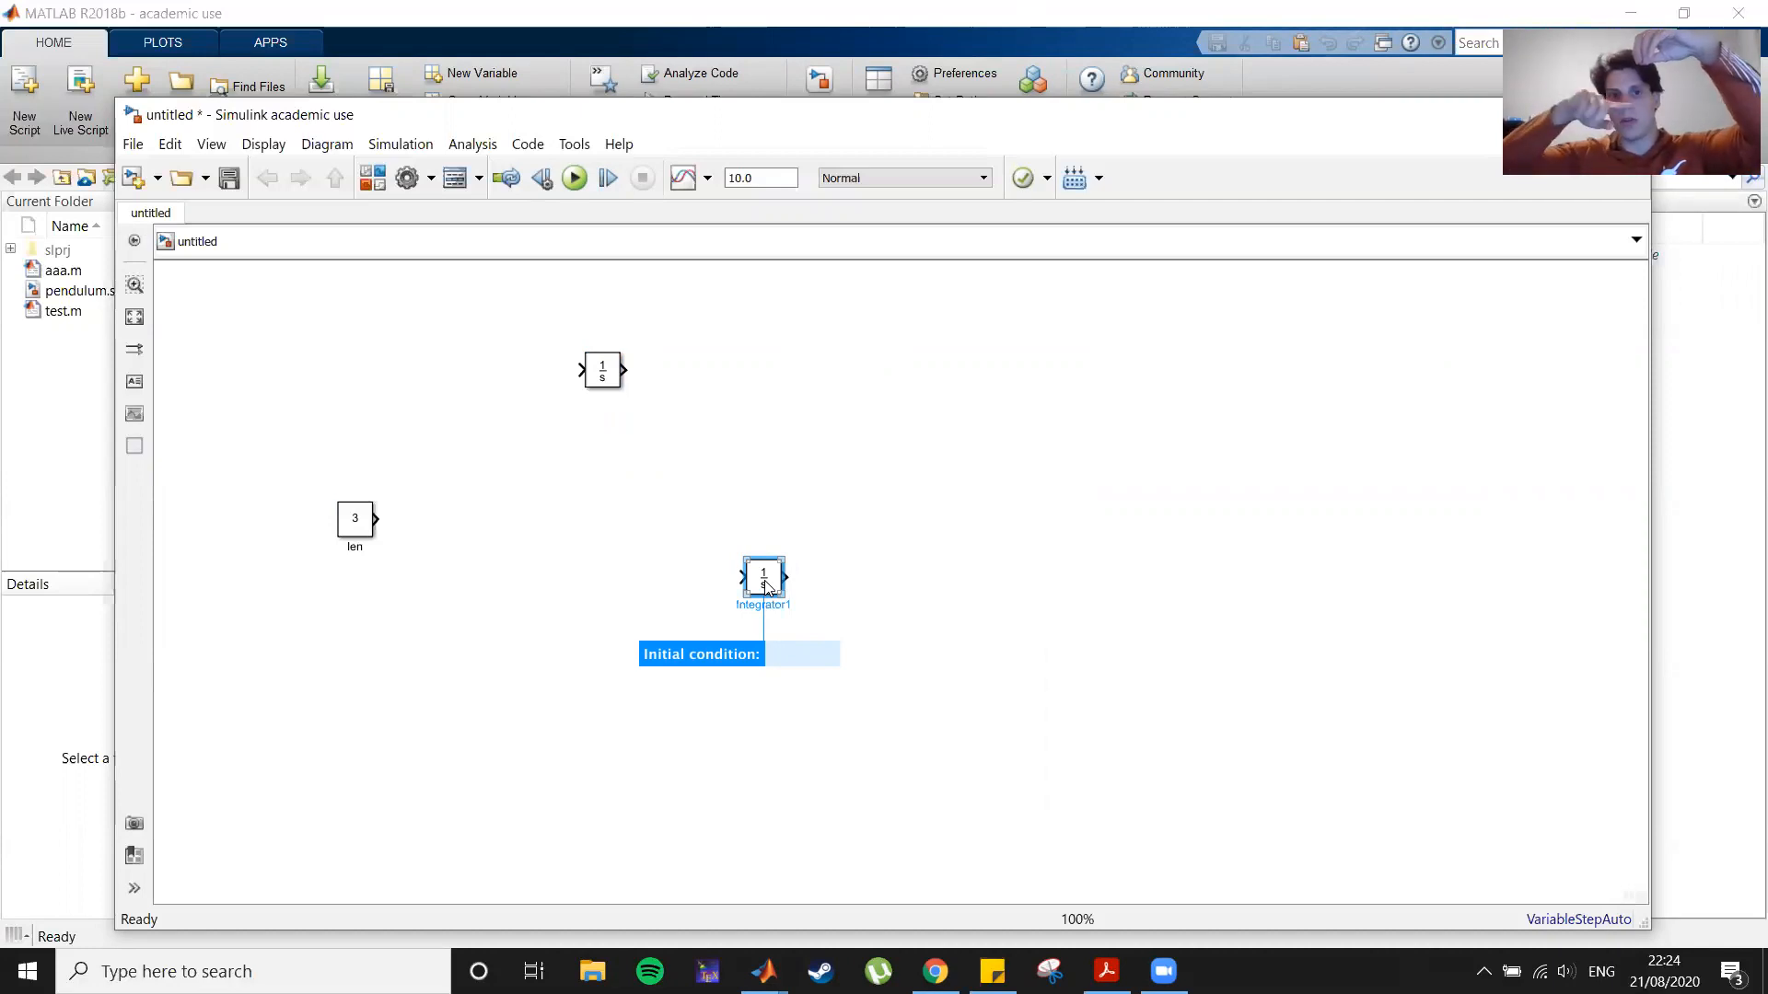
{"action": "type", "text": "pi"}
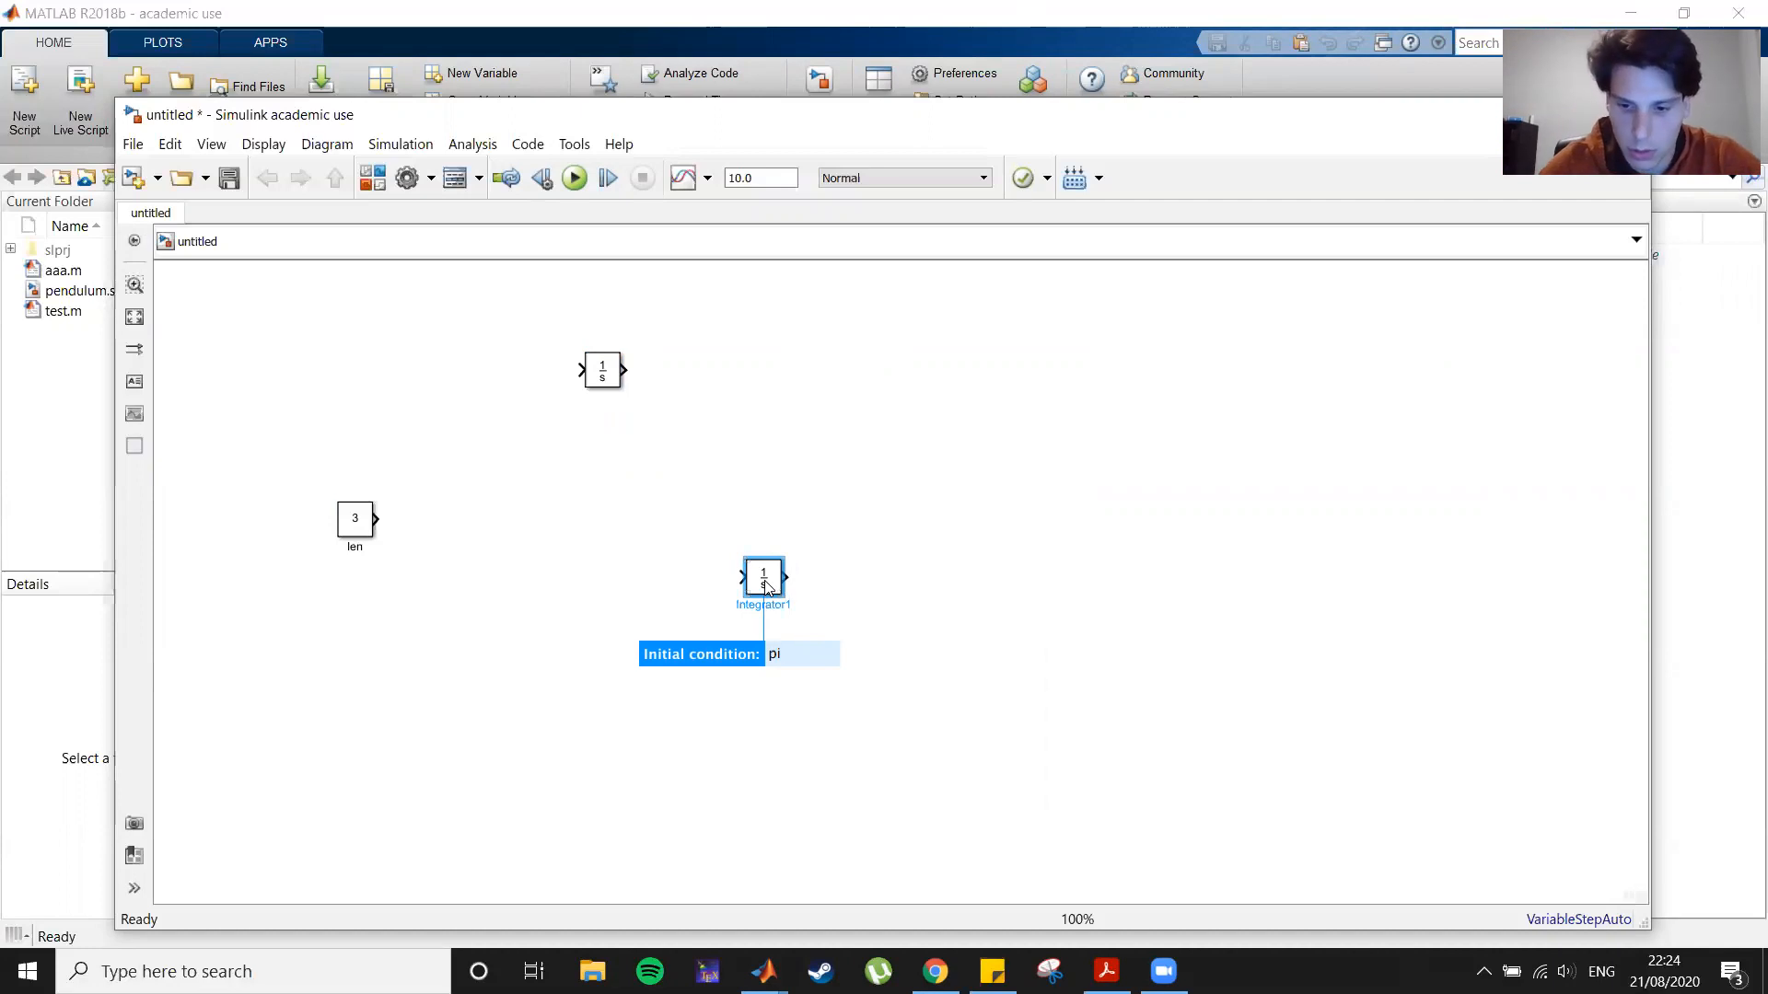
{"action": "type", "text": "/2"}
{"action": "key", "text": "Return"}
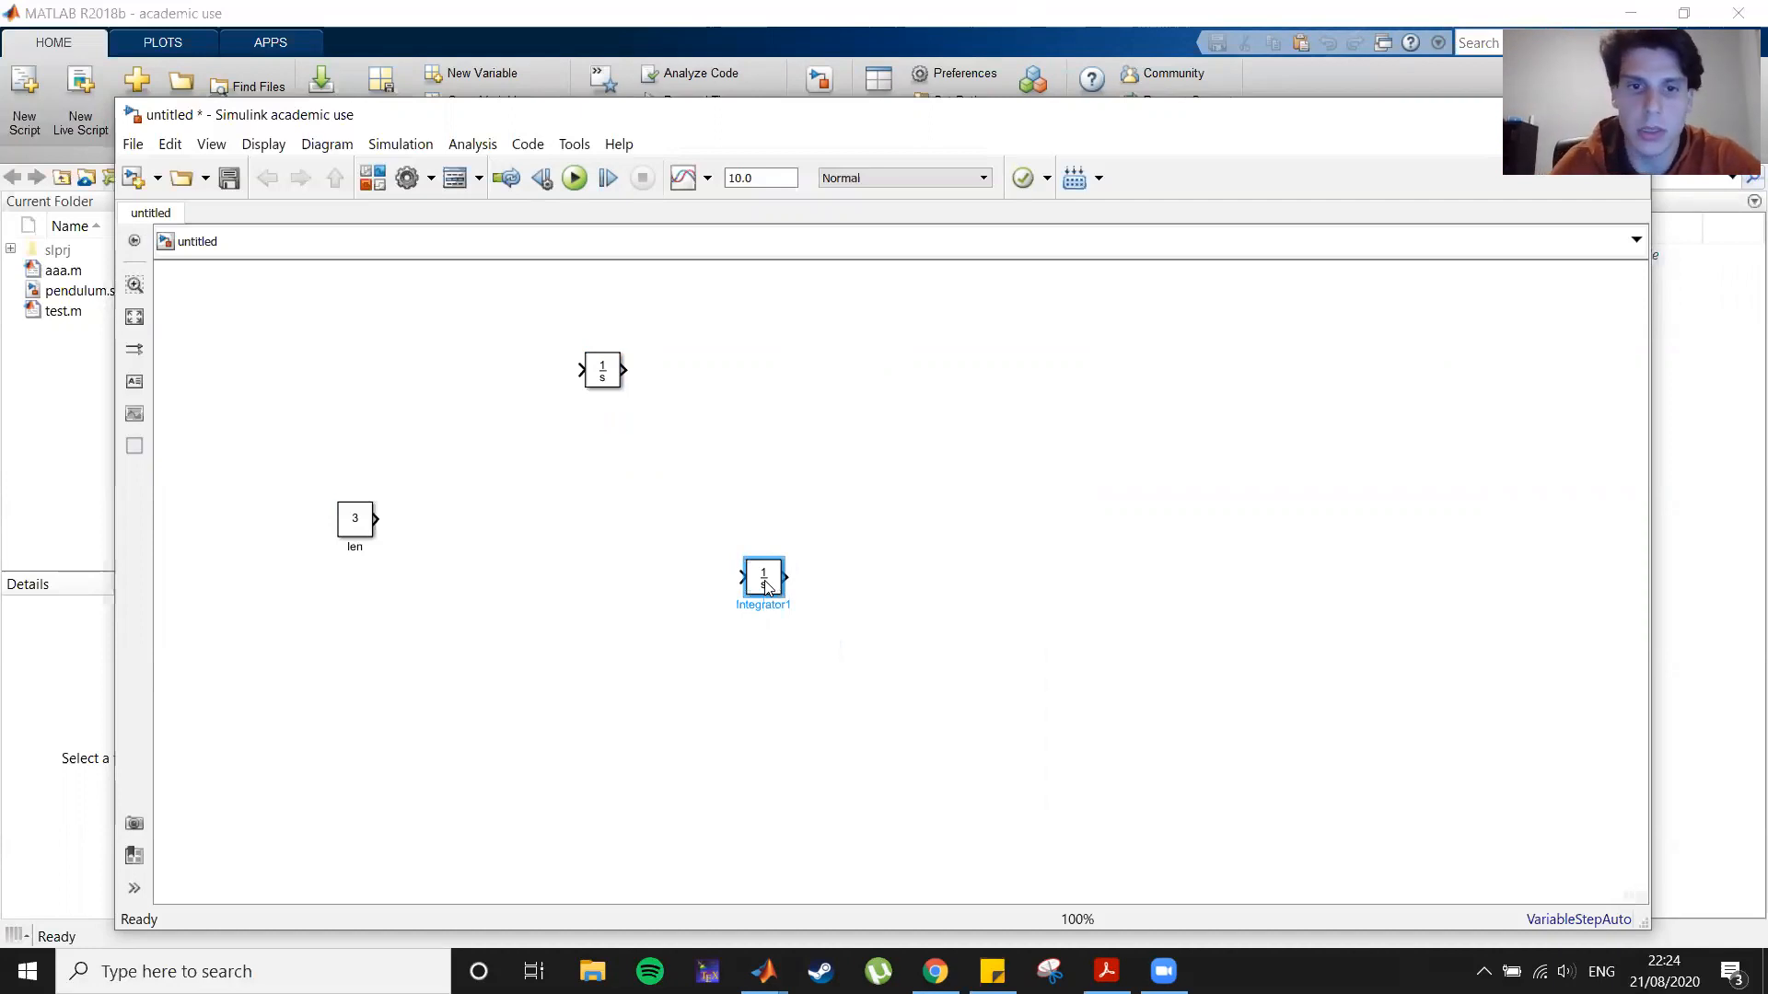
{"action": "left_click_drag", "start_coordinate": [765, 587], "coordinate": [760, 377]}
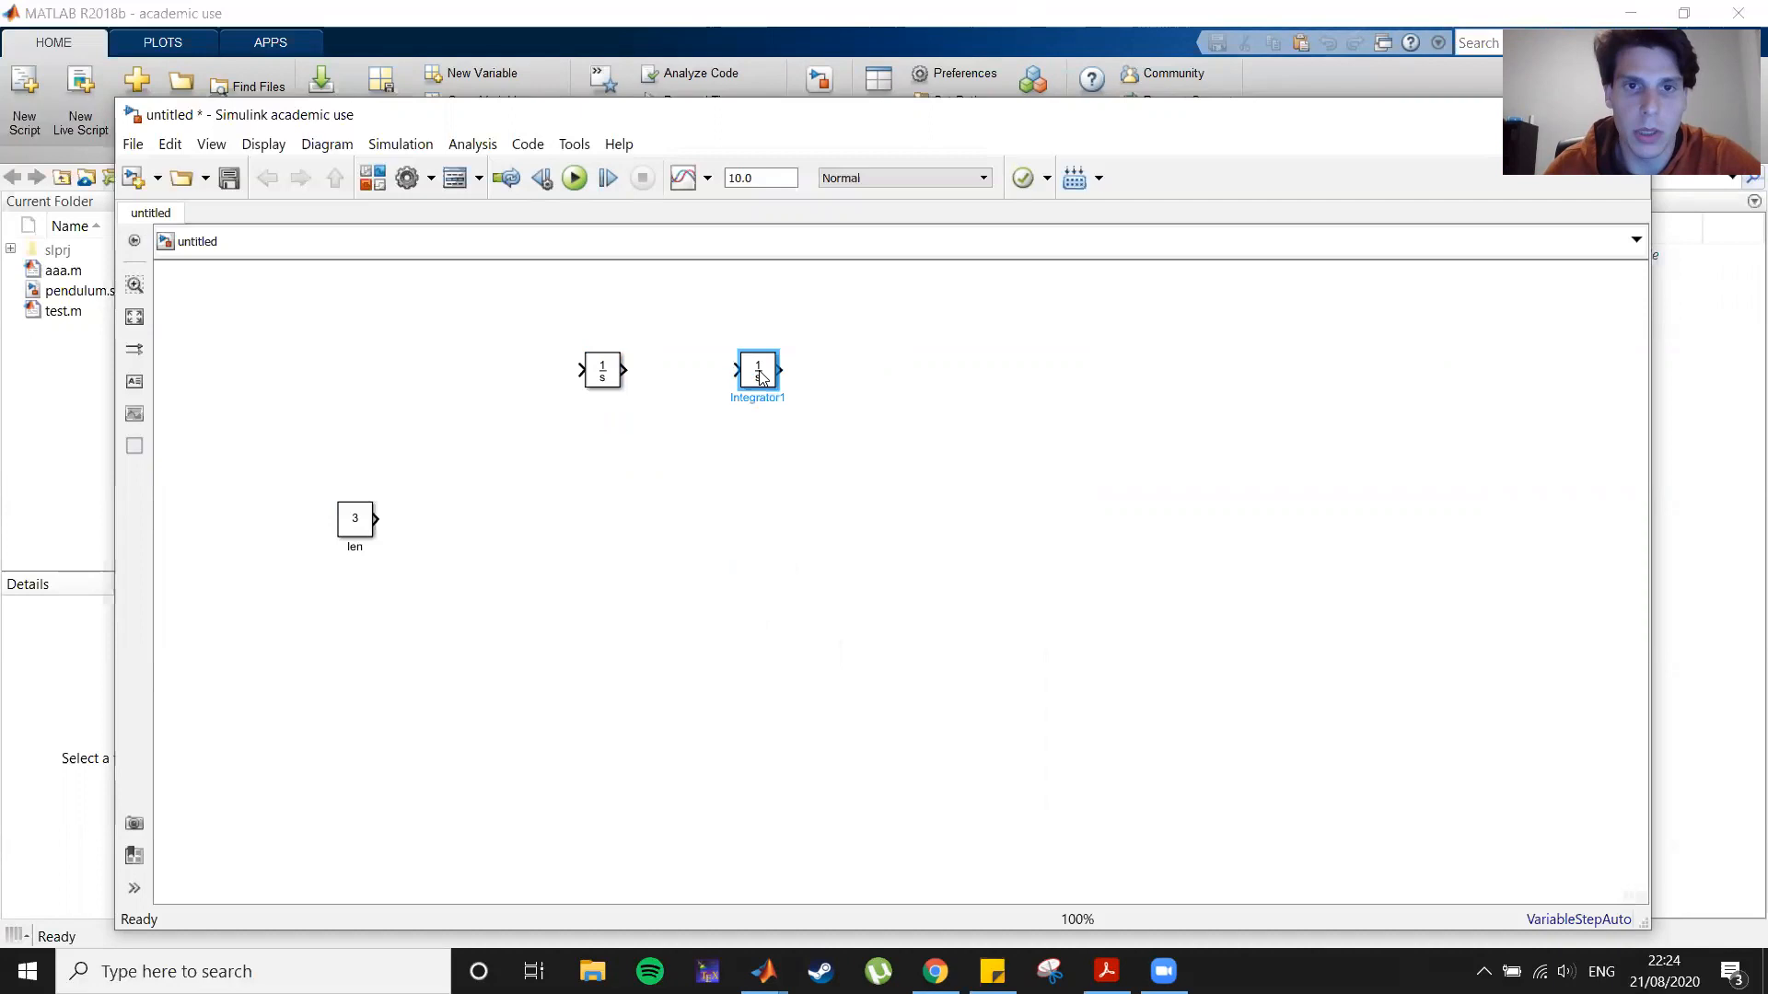
Step: Add a theta_dot_dot annotation and place it at the first integrator's input
{"action": "double_click", "coordinate": [658, 543]}
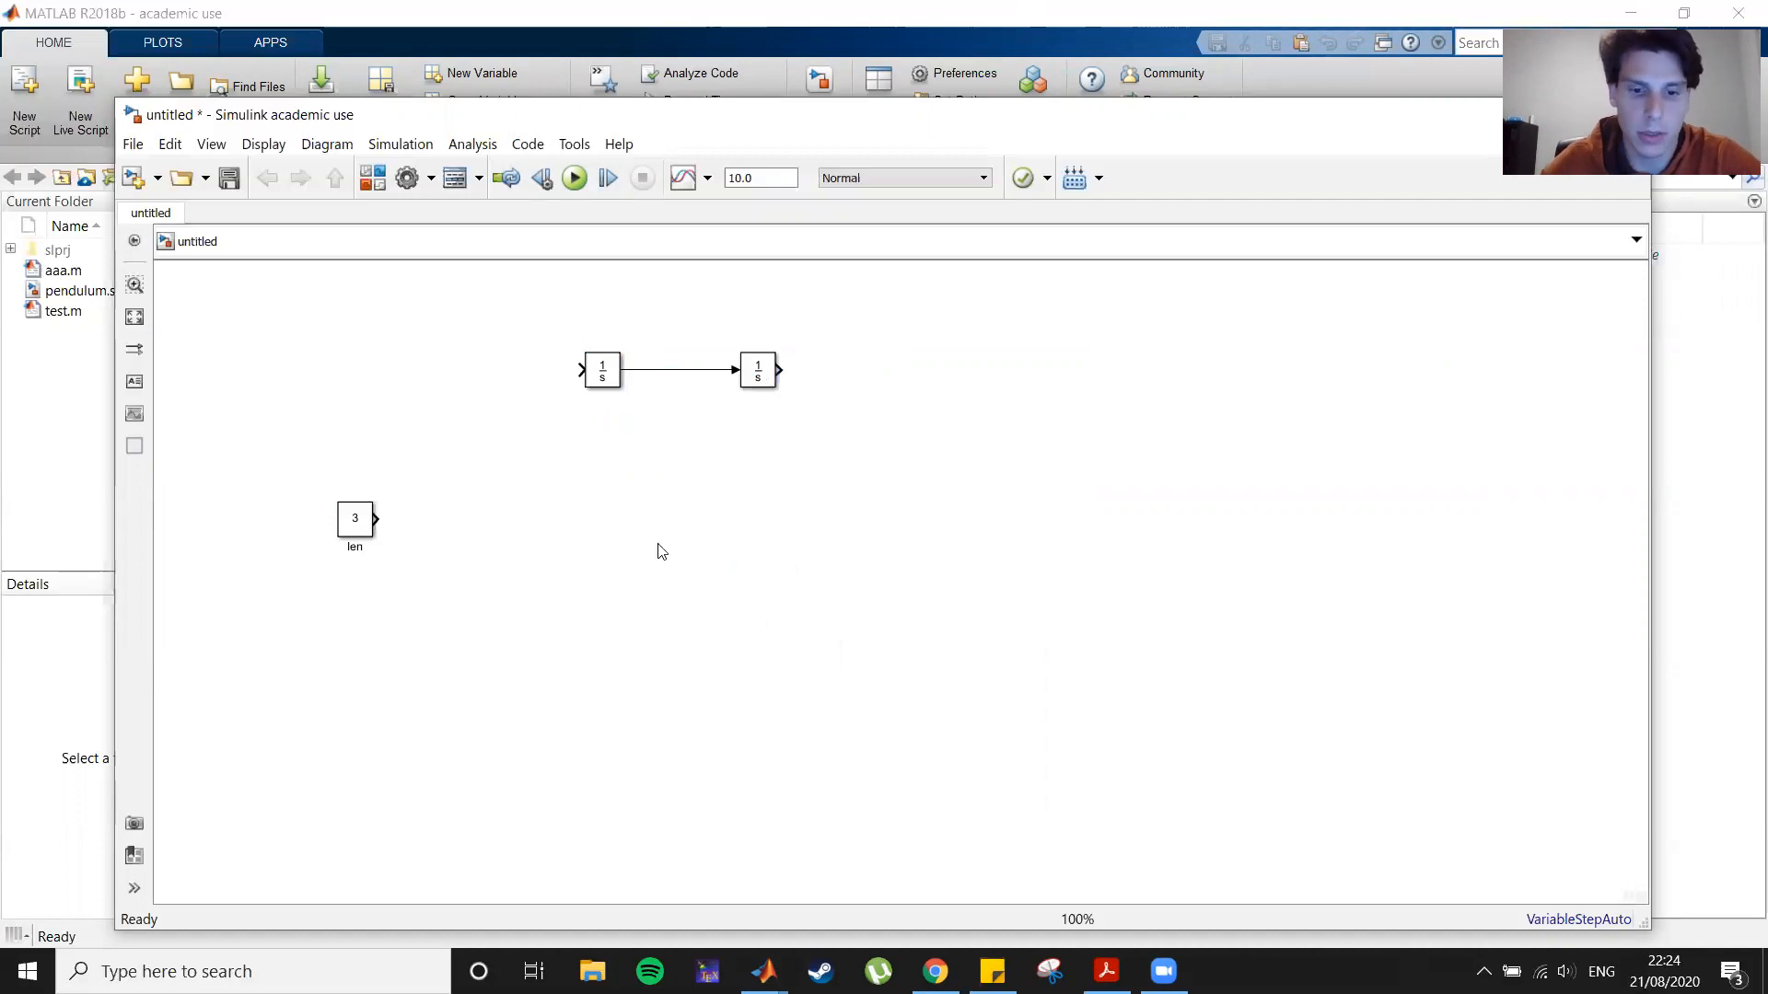
{"action": "type", "text": "theta_"}
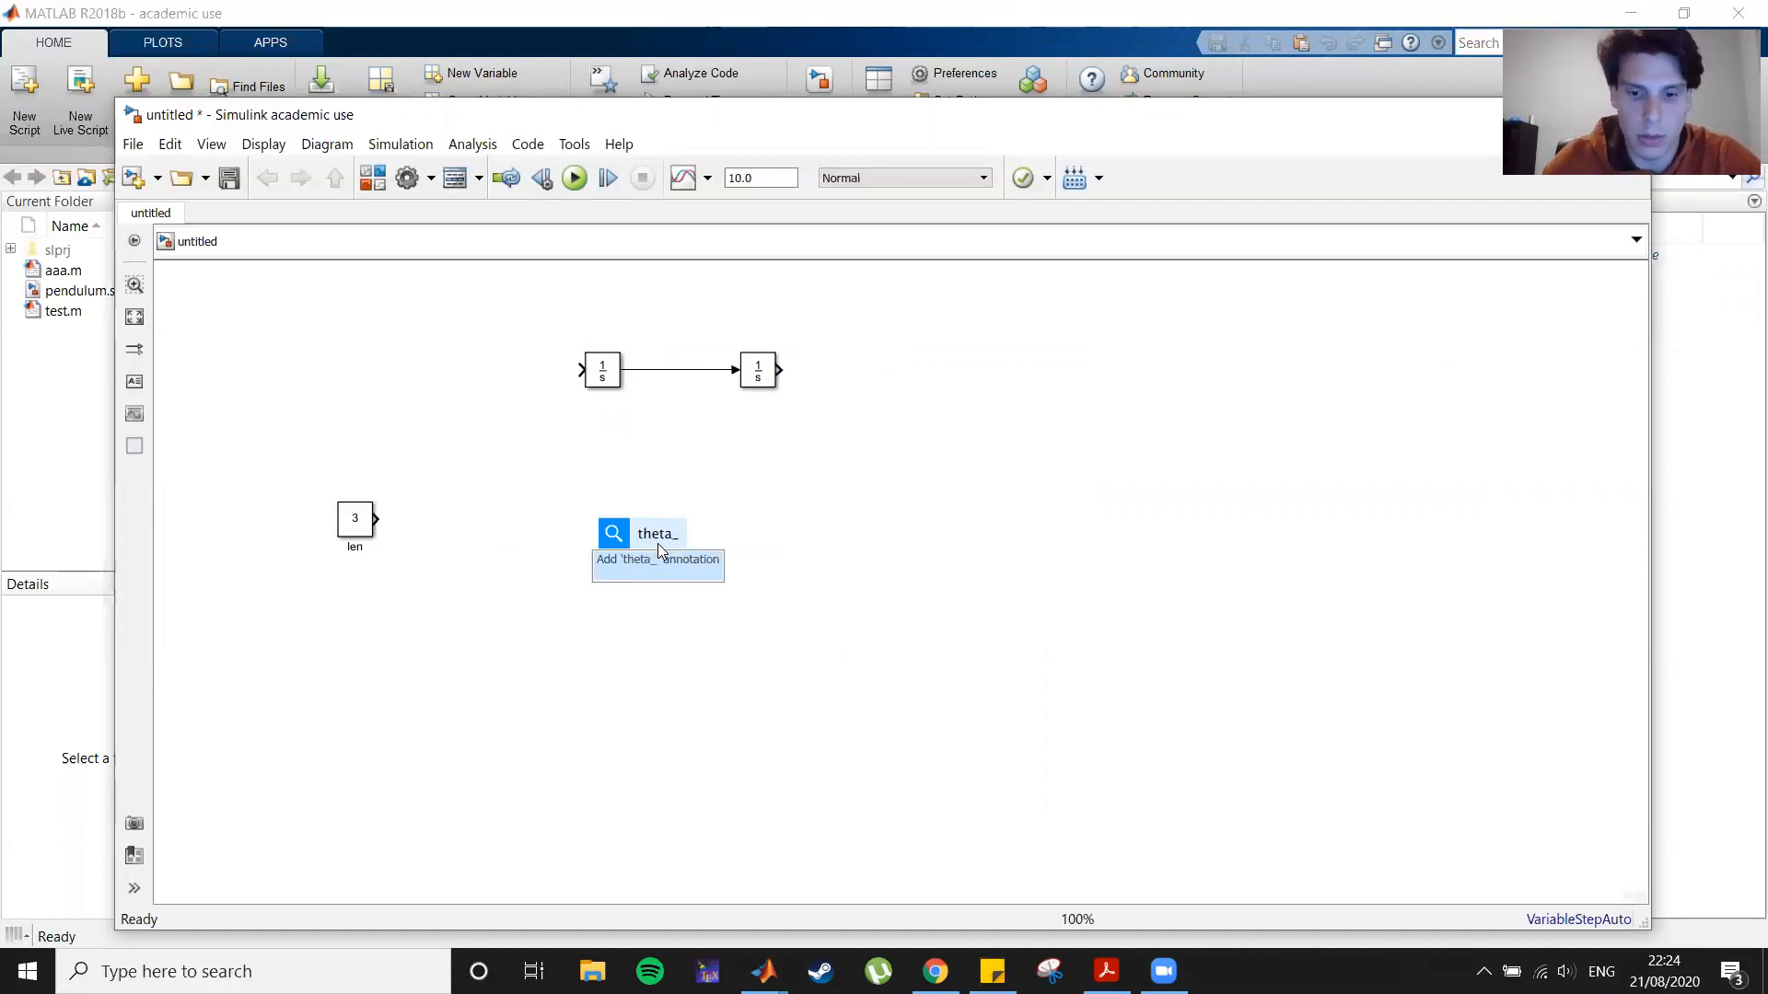
{"action": "type", "text": "dot_dot"}
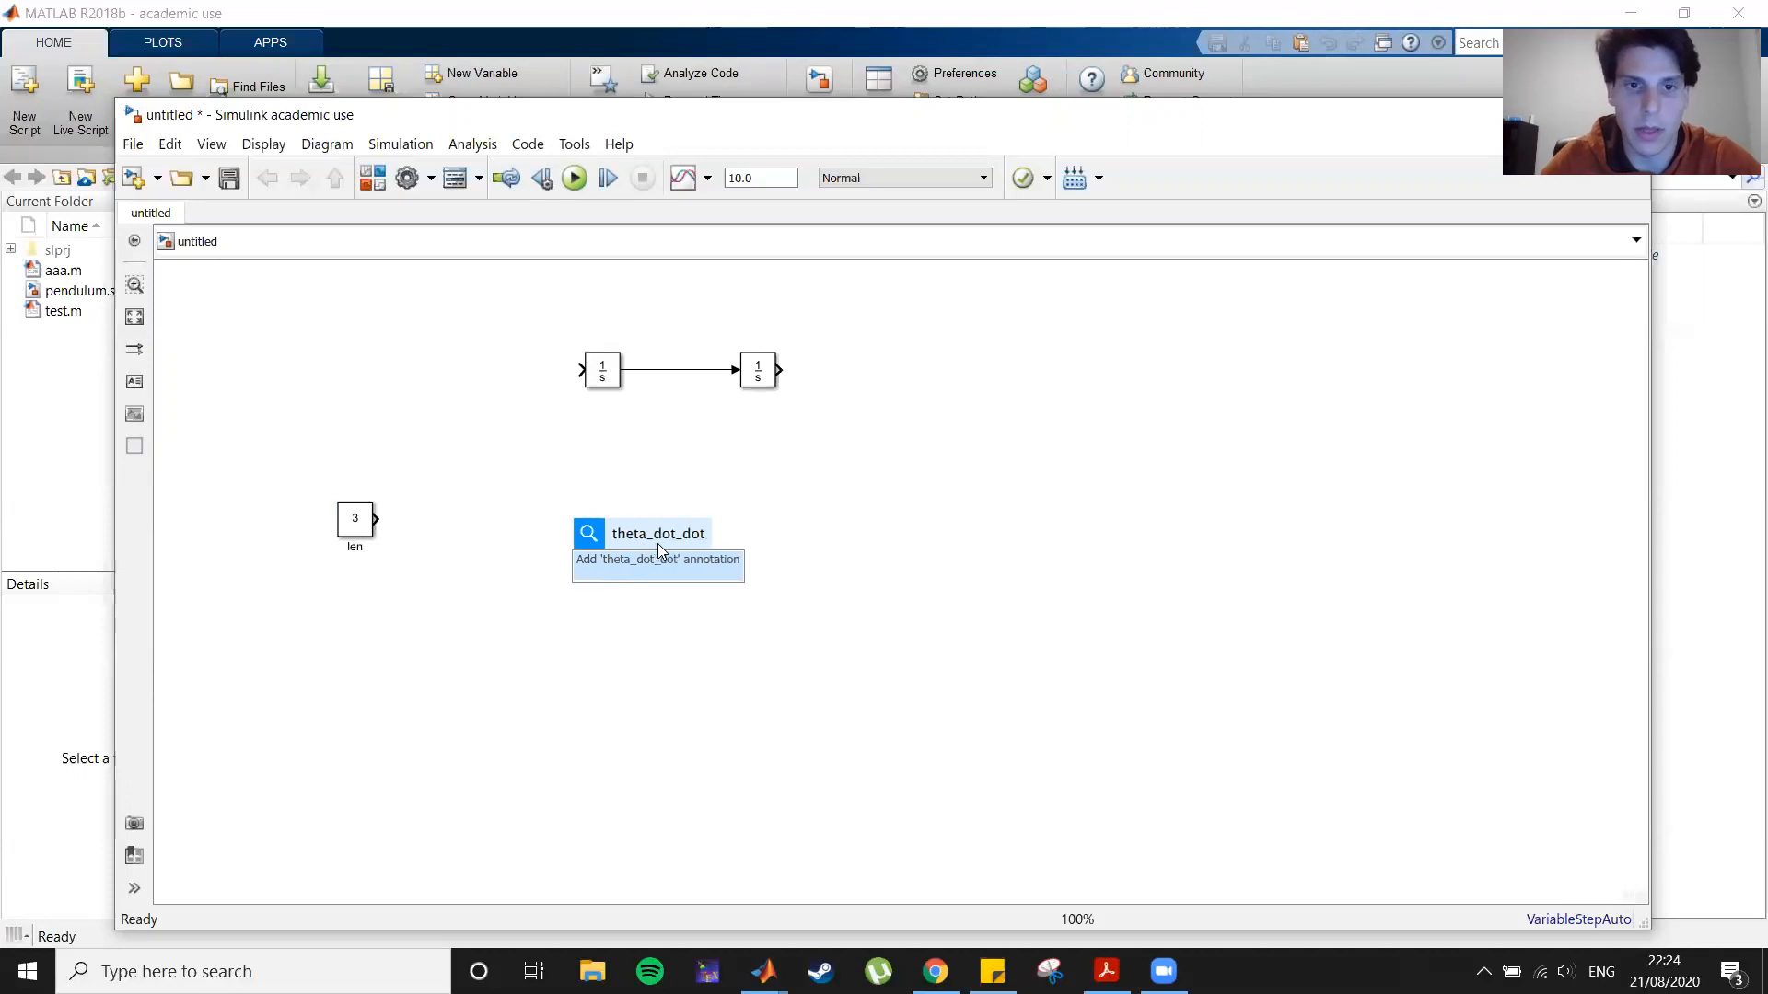
{"action": "key", "text": "Return"}
{"action": "left_click_drag", "start_coordinate": [645, 541], "coordinate": [511, 337]}
{"action": "left_click", "coordinate": [668, 673]}
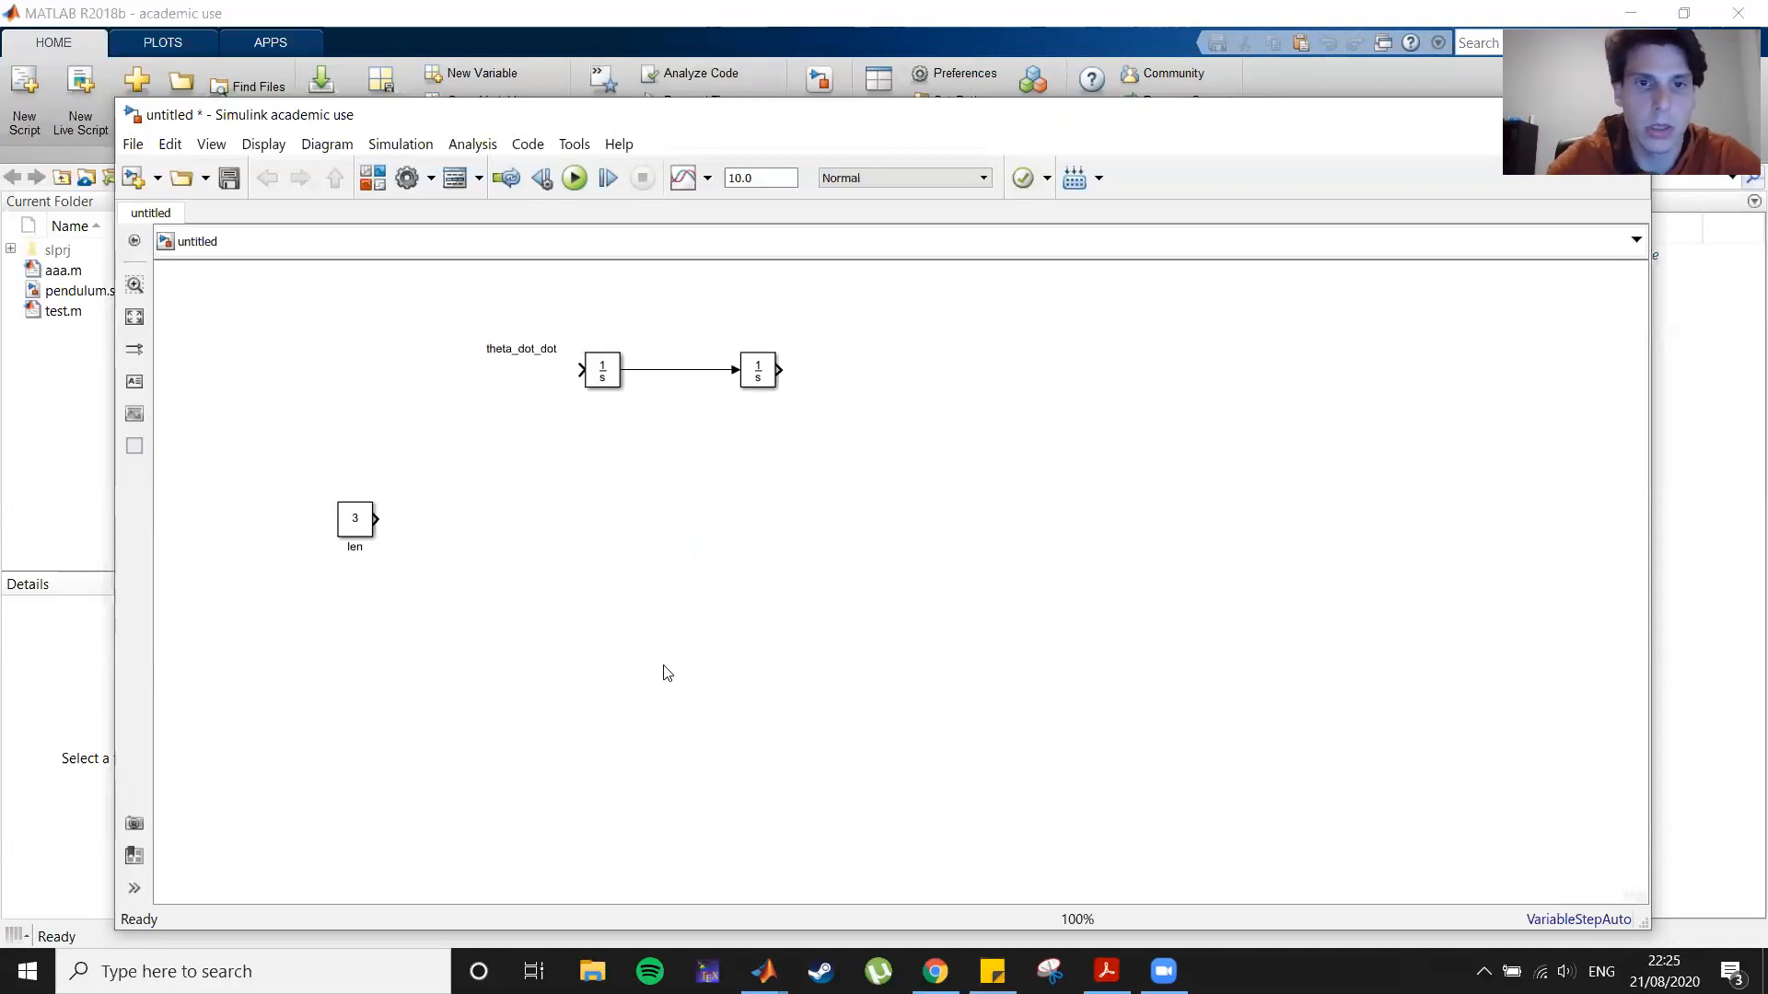
Step: Add a theta annotation and place it at the second integrator's output
{"action": "double_click", "coordinate": [663, 666]}
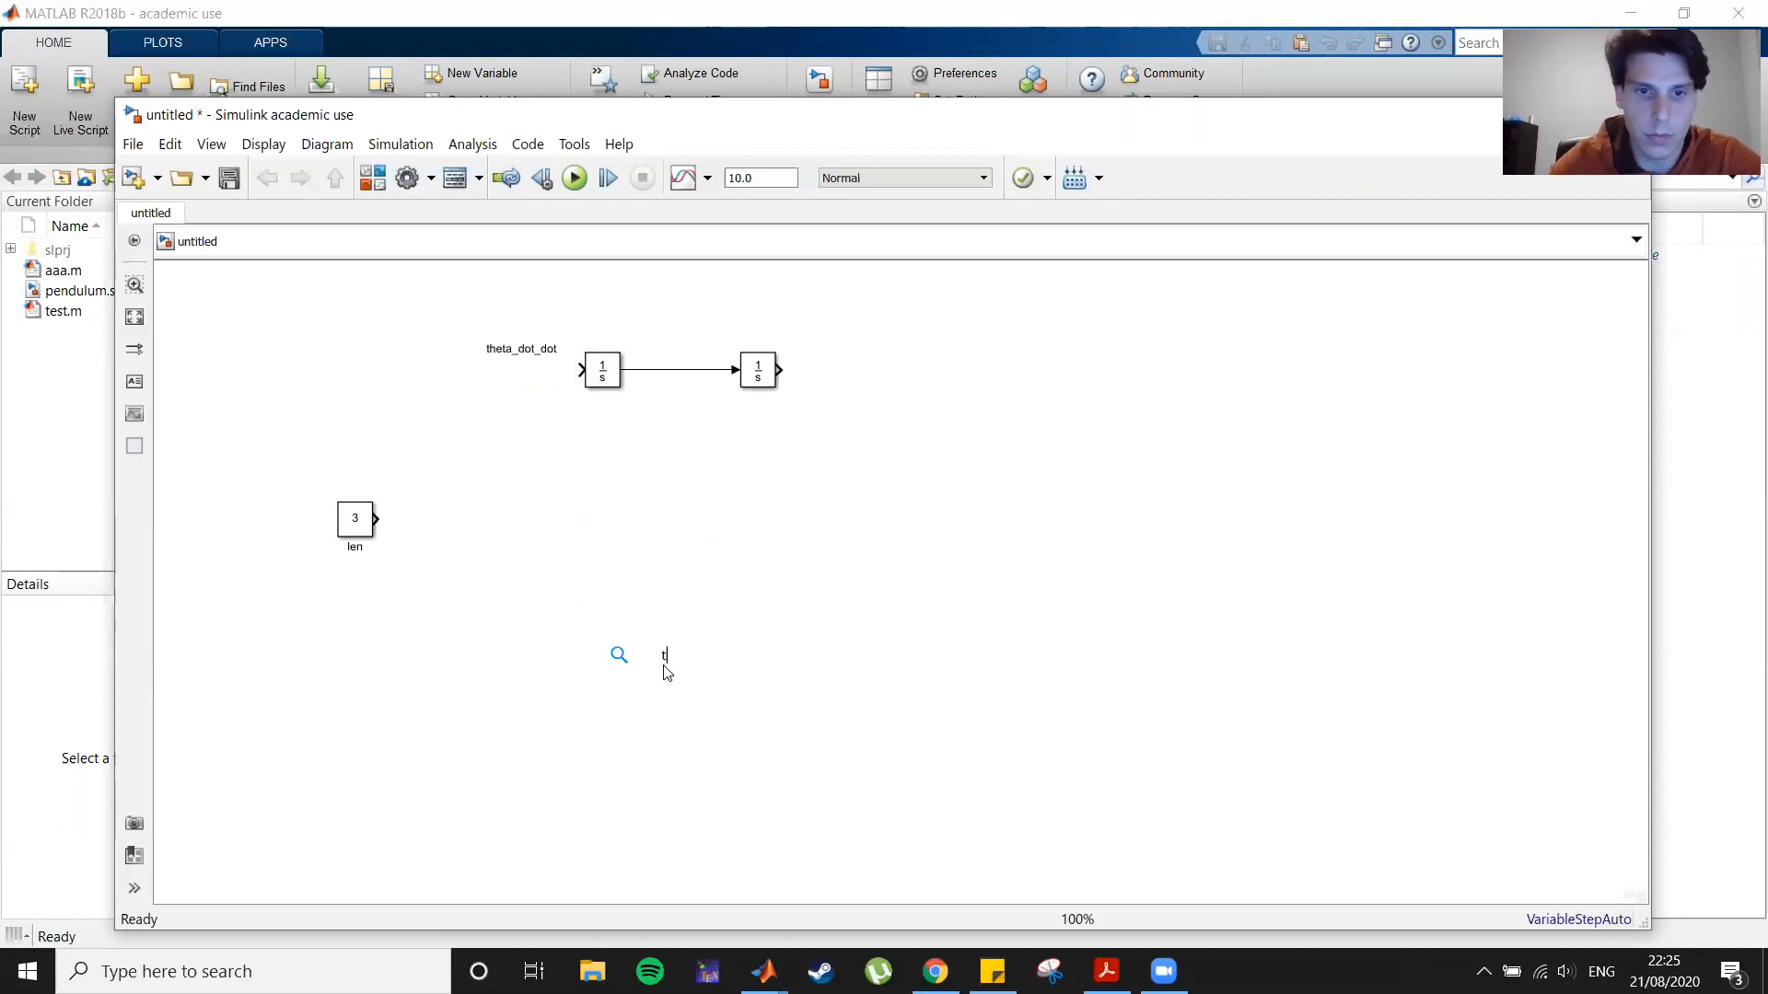
{"action": "type", "text": "theta"}
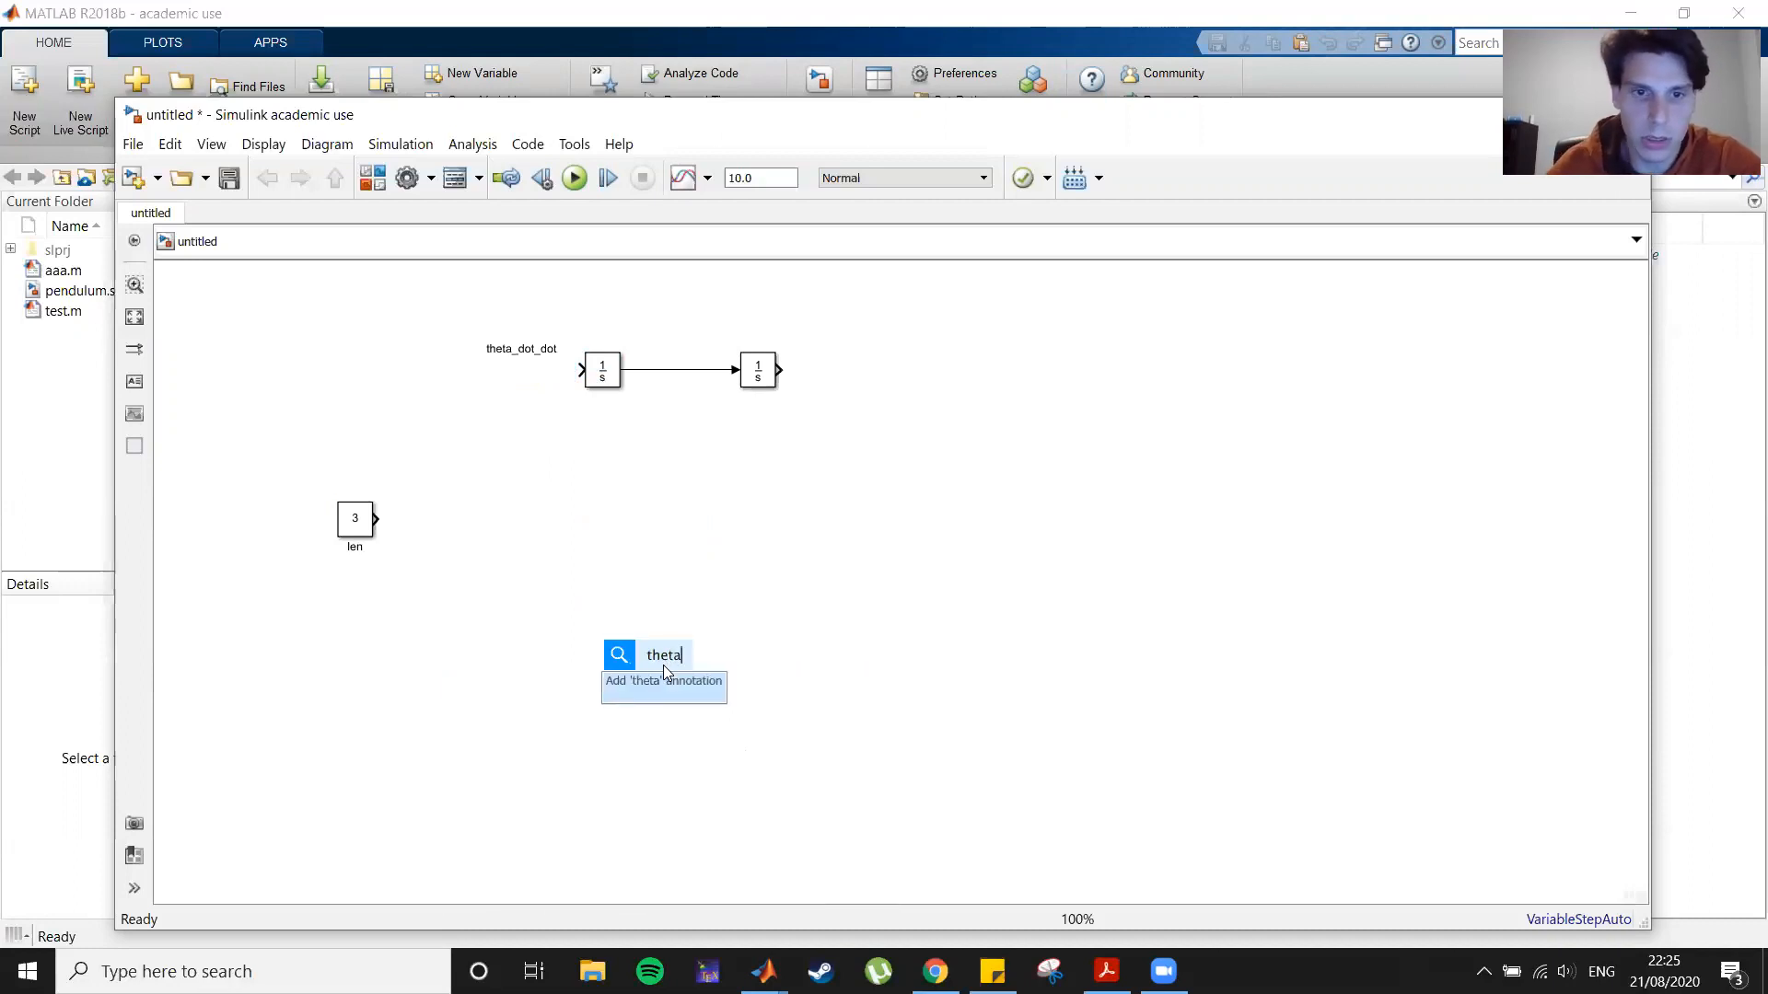
{"action": "left_click", "coordinate": [667, 683]}
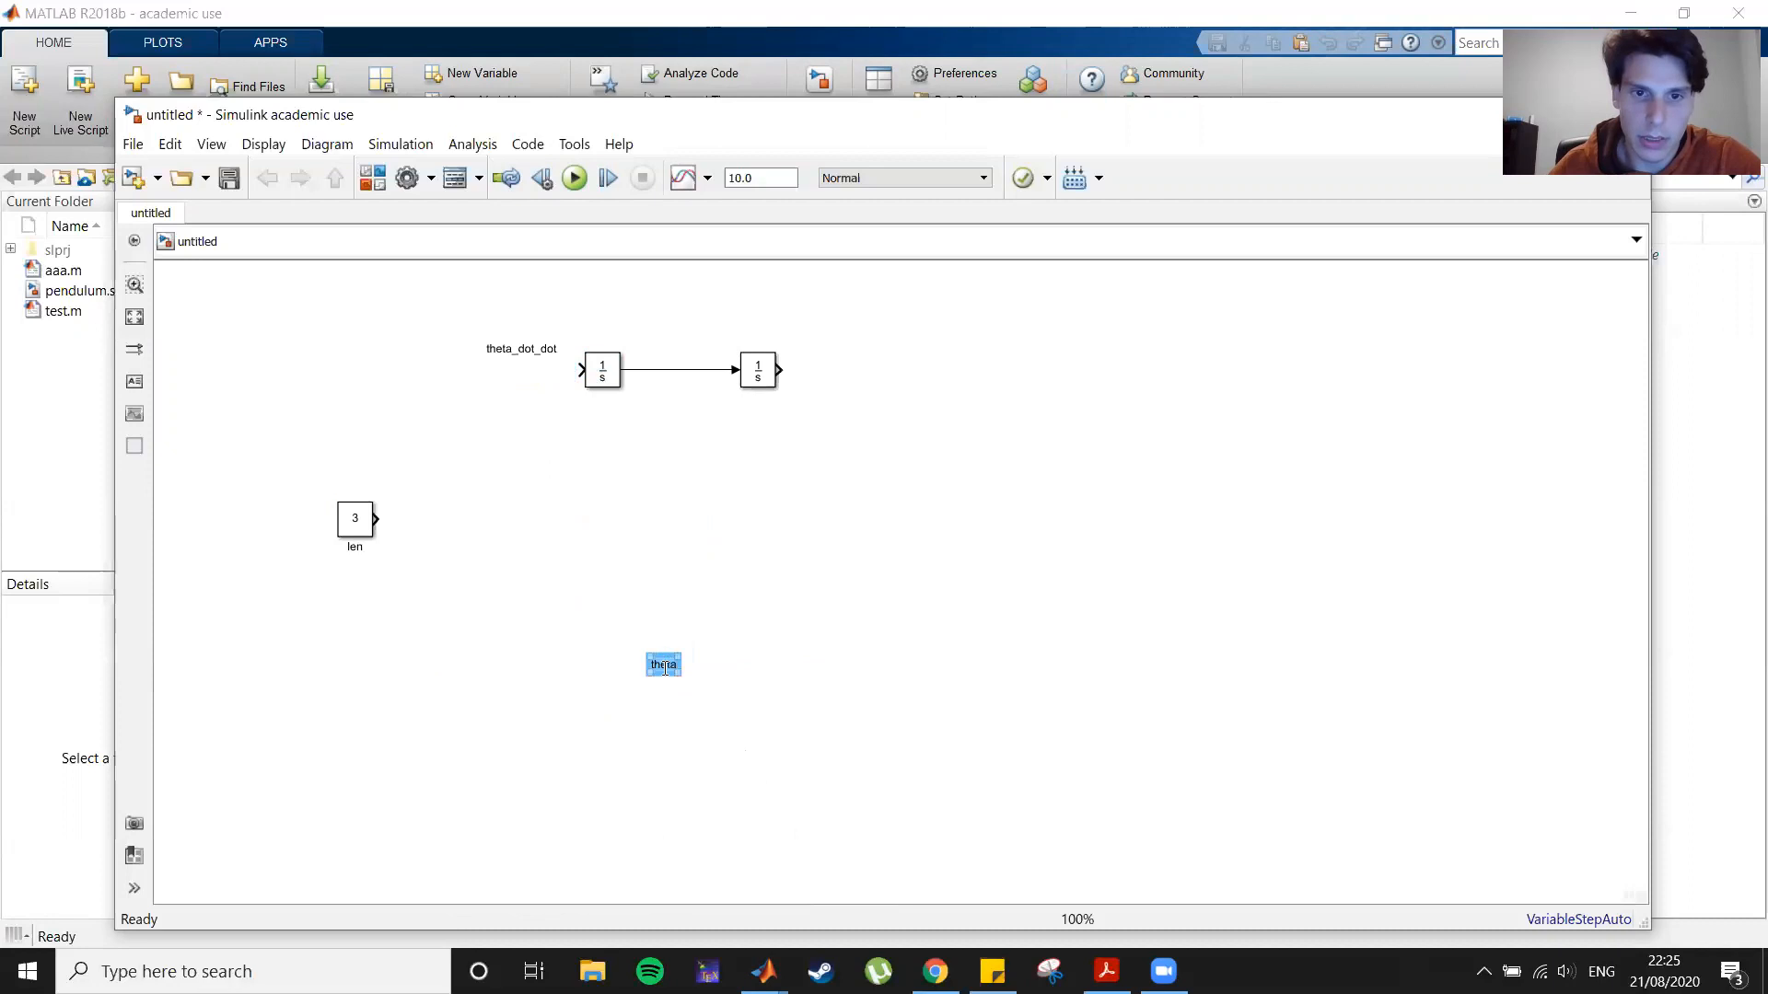
{"action": "mouse_move", "coordinate": [663, 676]}
{"action": "left_mouse_down"}
{"action": "mouse_move", "coordinate": [738, 577]}
{"action": "mouse_move", "coordinate": [725, 619]}
{"action": "mouse_move", "coordinate": [682, 623]}
{"action": "mouse_move", "coordinate": [838, 359]}
{"action": "left_mouse_up"}
Step: Add a theta_dot annotation and place it above the line between the two integrators
{"action": "double_click", "coordinate": [753, 562]}
{"action": "type", "text": "theta_dot"}
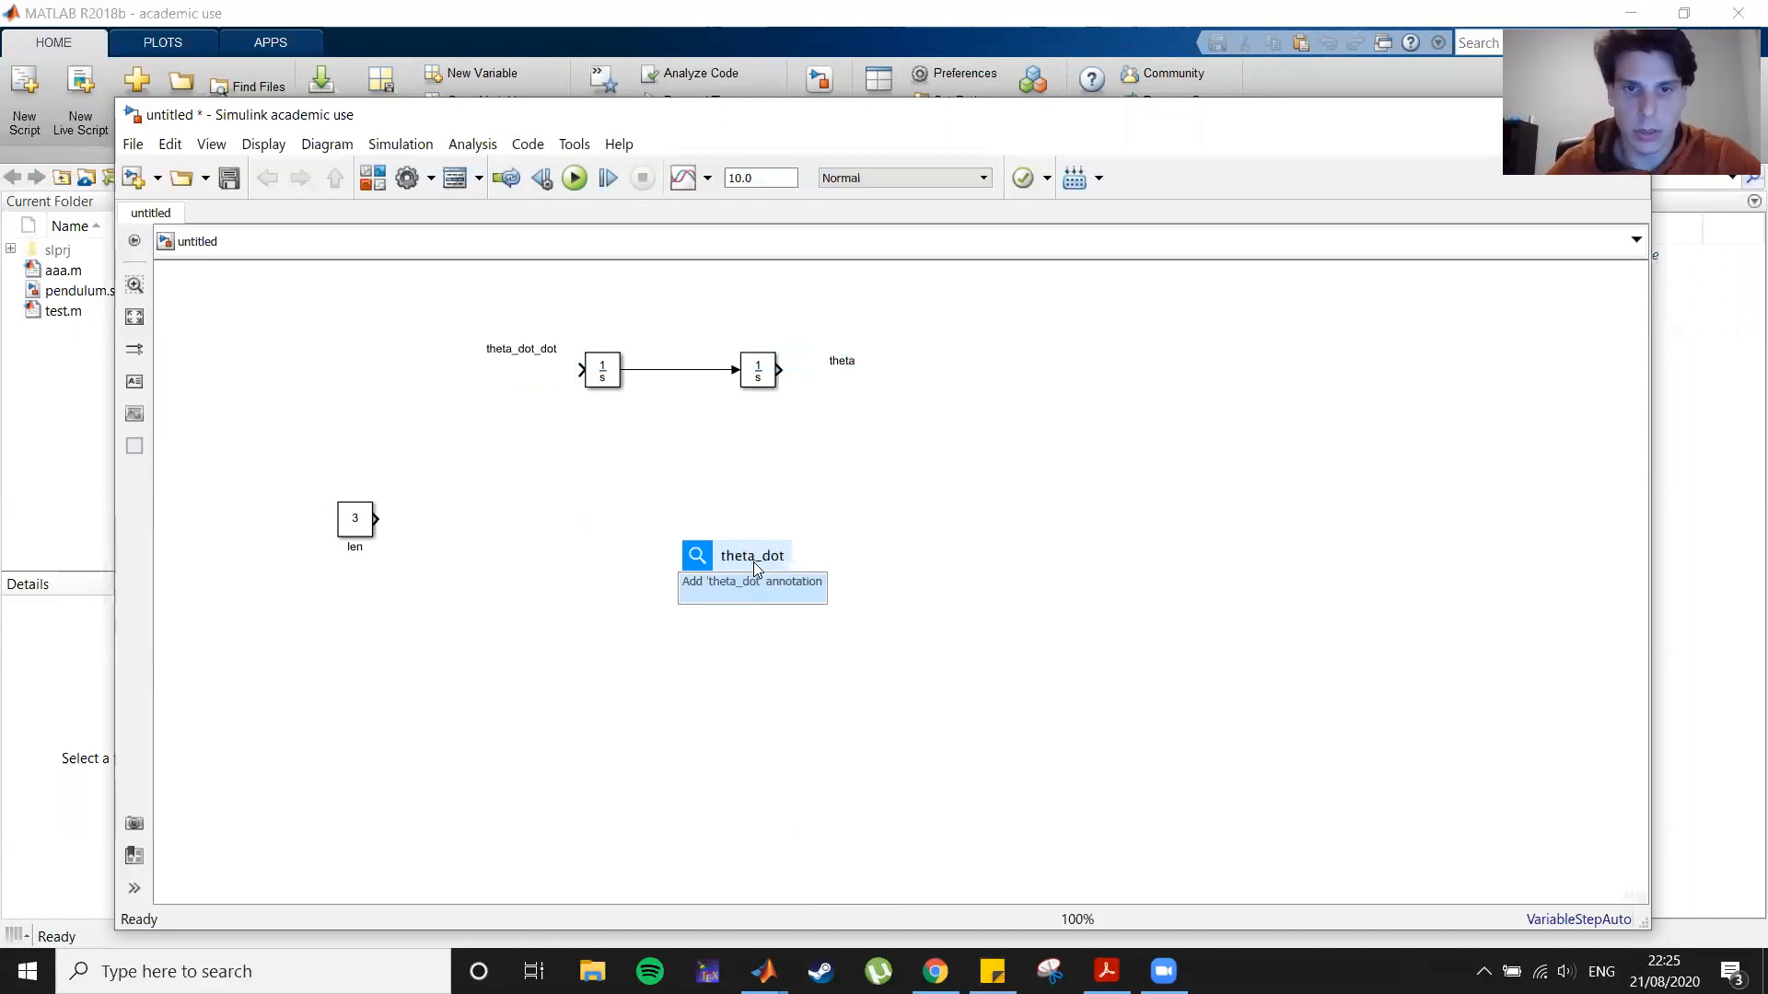
{"action": "left_click", "coordinate": [788, 590]}
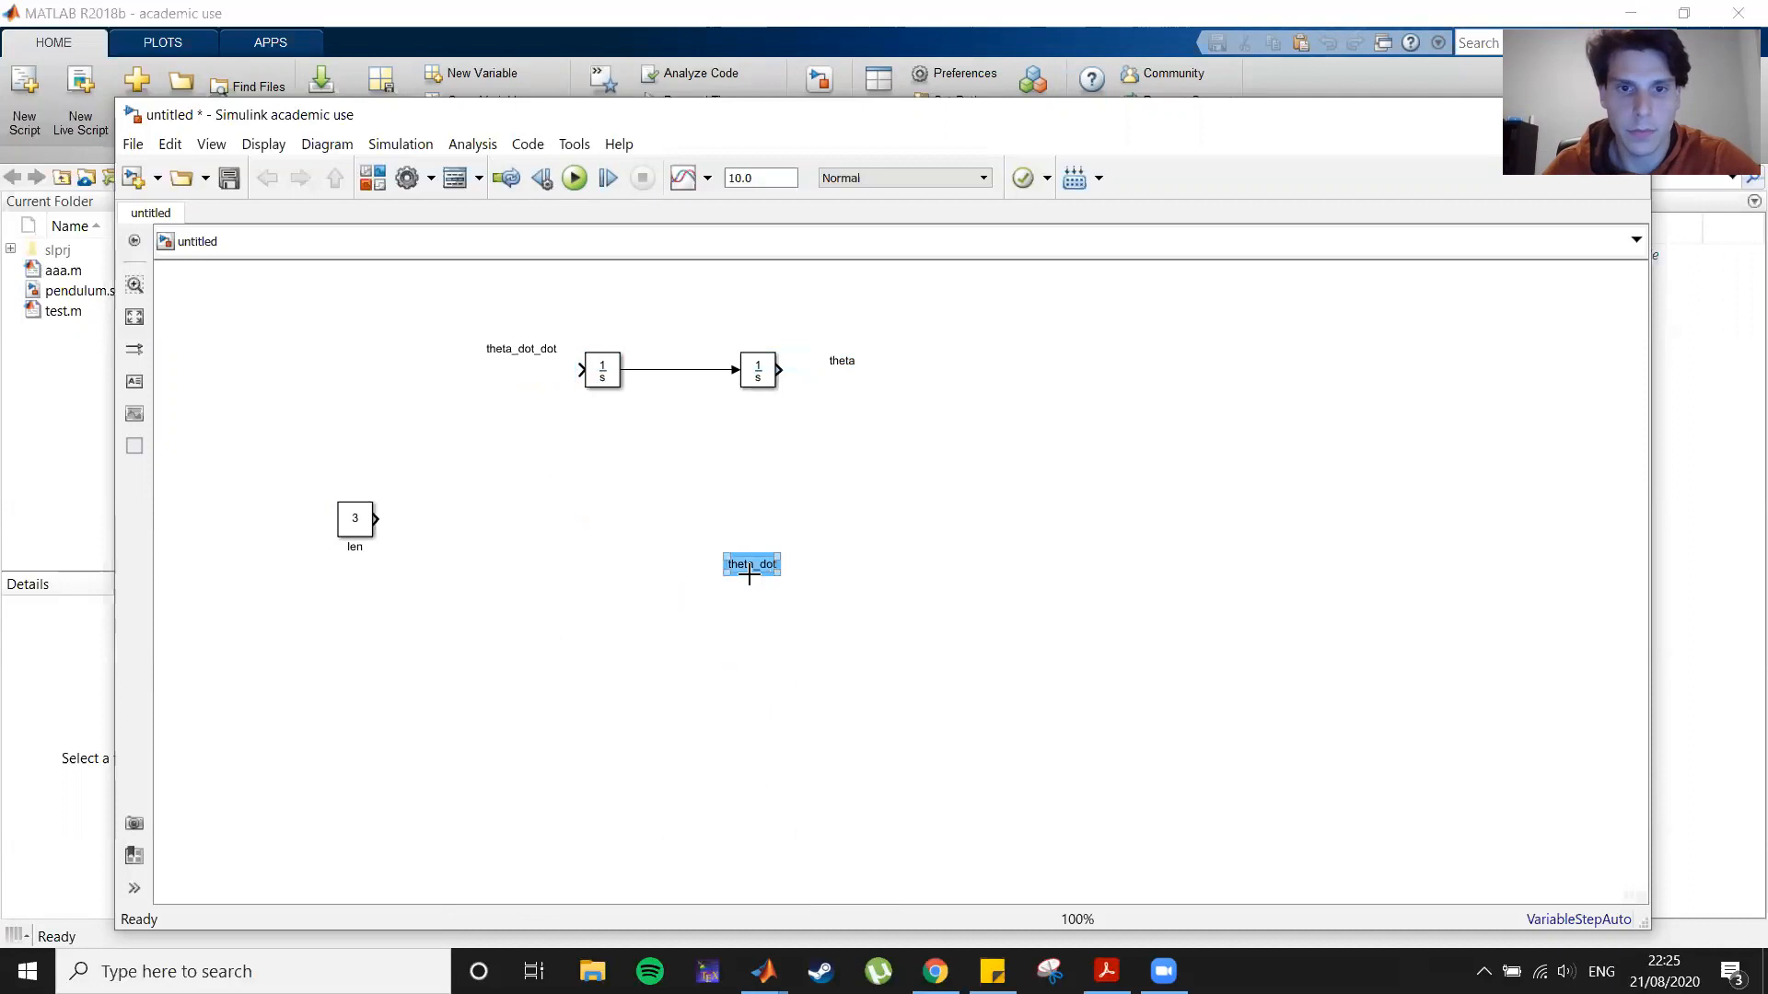
{"action": "left_click_drag", "start_coordinate": [748, 573], "coordinate": [676, 352]}
Step: Move the integrators and their annotations to the right, and adjust the theta_dot_dot label position
{"action": "left_click_drag", "start_coordinate": [355, 300], "coordinate": [1094, 486]}
{"action": "mouse_move", "coordinate": [764, 381]}
{"action": "left_mouse_down"}
{"action": "mouse_move", "coordinate": [878, 434]}
{"action": "mouse_move", "coordinate": [991, 380]}
{"action": "left_mouse_up"}
{"action": "left_click", "coordinate": [970, 538]}
{"action": "left_click", "coordinate": [1001, 630]}
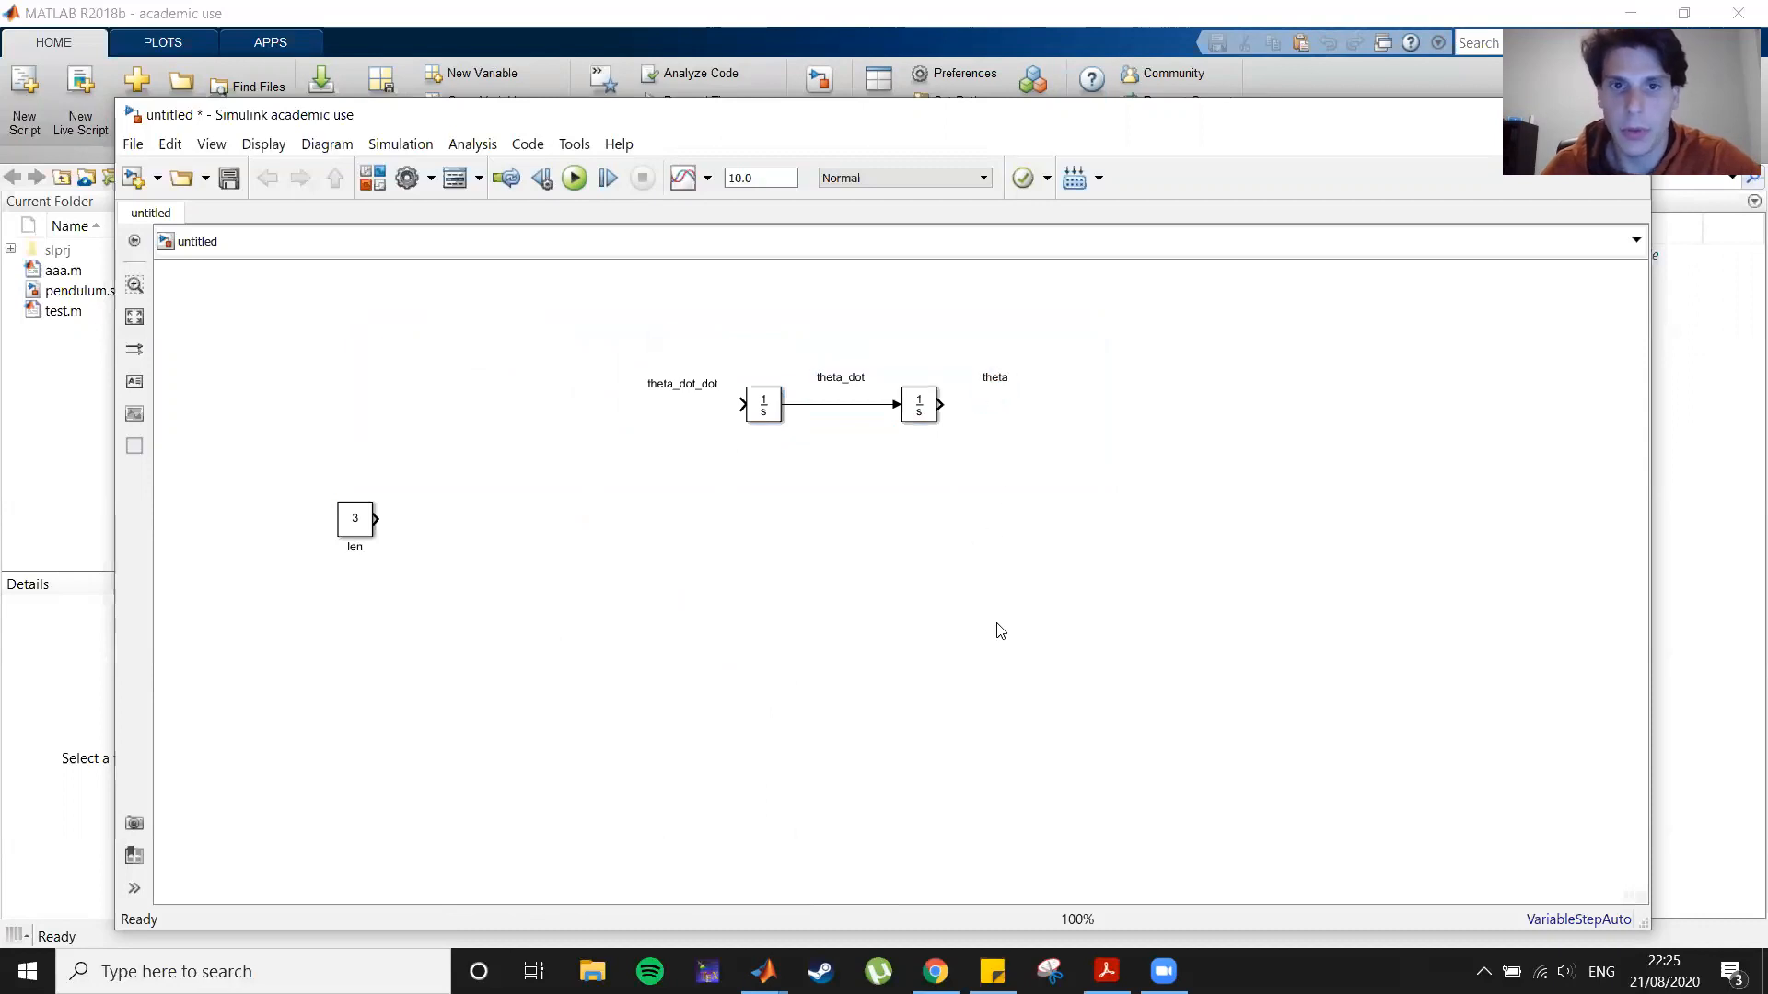
{"action": "left_click", "coordinate": [687, 380]}
{"action": "left_click_drag", "start_coordinate": [686, 379], "coordinate": [696, 373]}
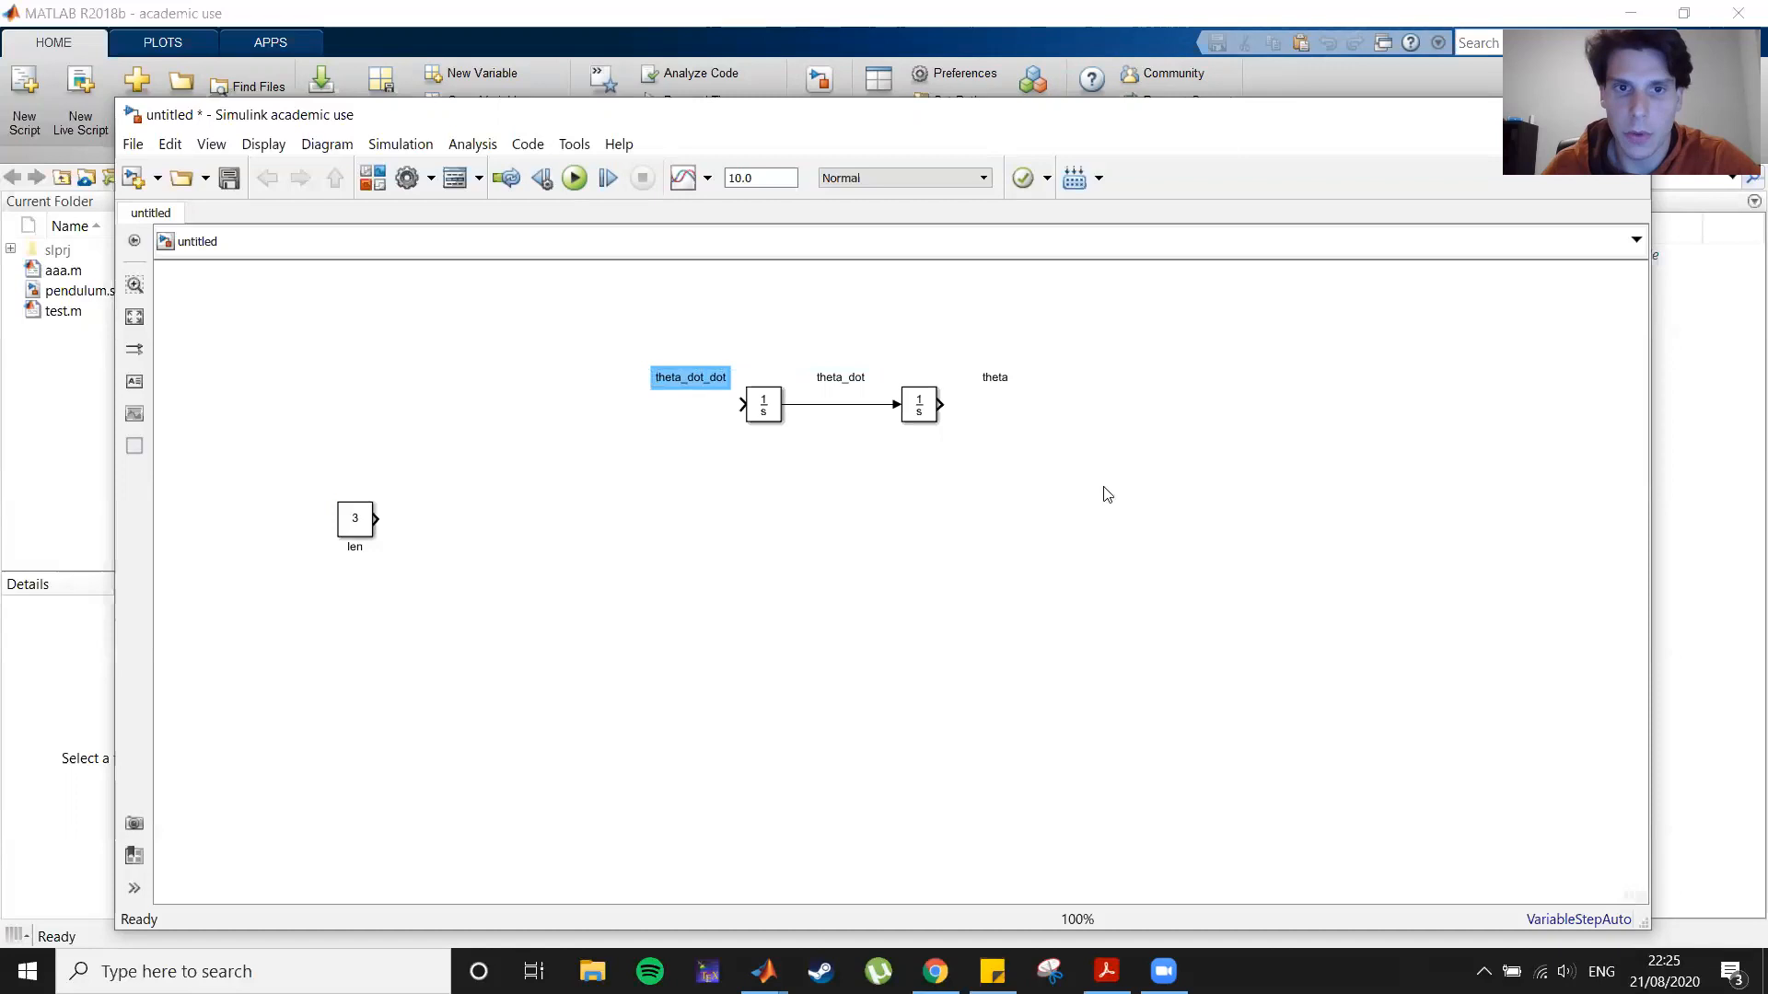
Step: Check the pendulum equation in the PDF notes, then return to the model
{"action": "left_click", "coordinate": [1107, 971]}
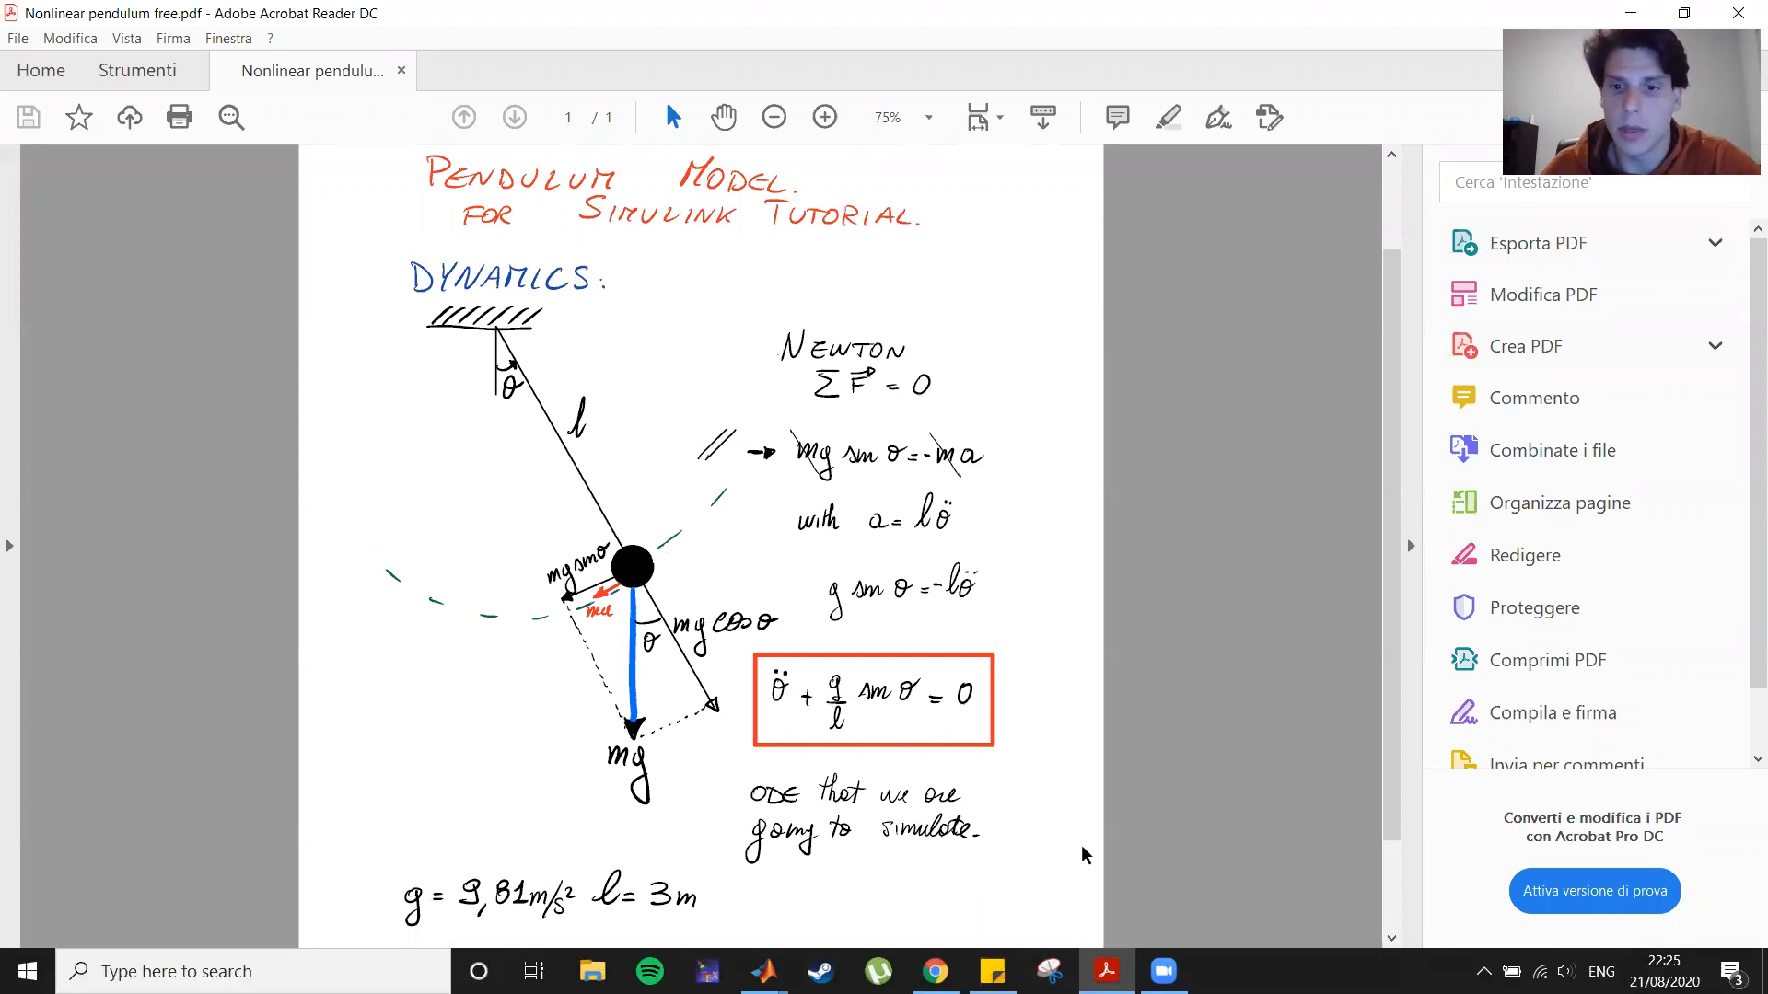
{"action": "left_click", "coordinate": [1107, 971]}
Step: Add a Divide block feeding the first integrator and stretch it taller
{"action": "left_click", "coordinate": [762, 561]}
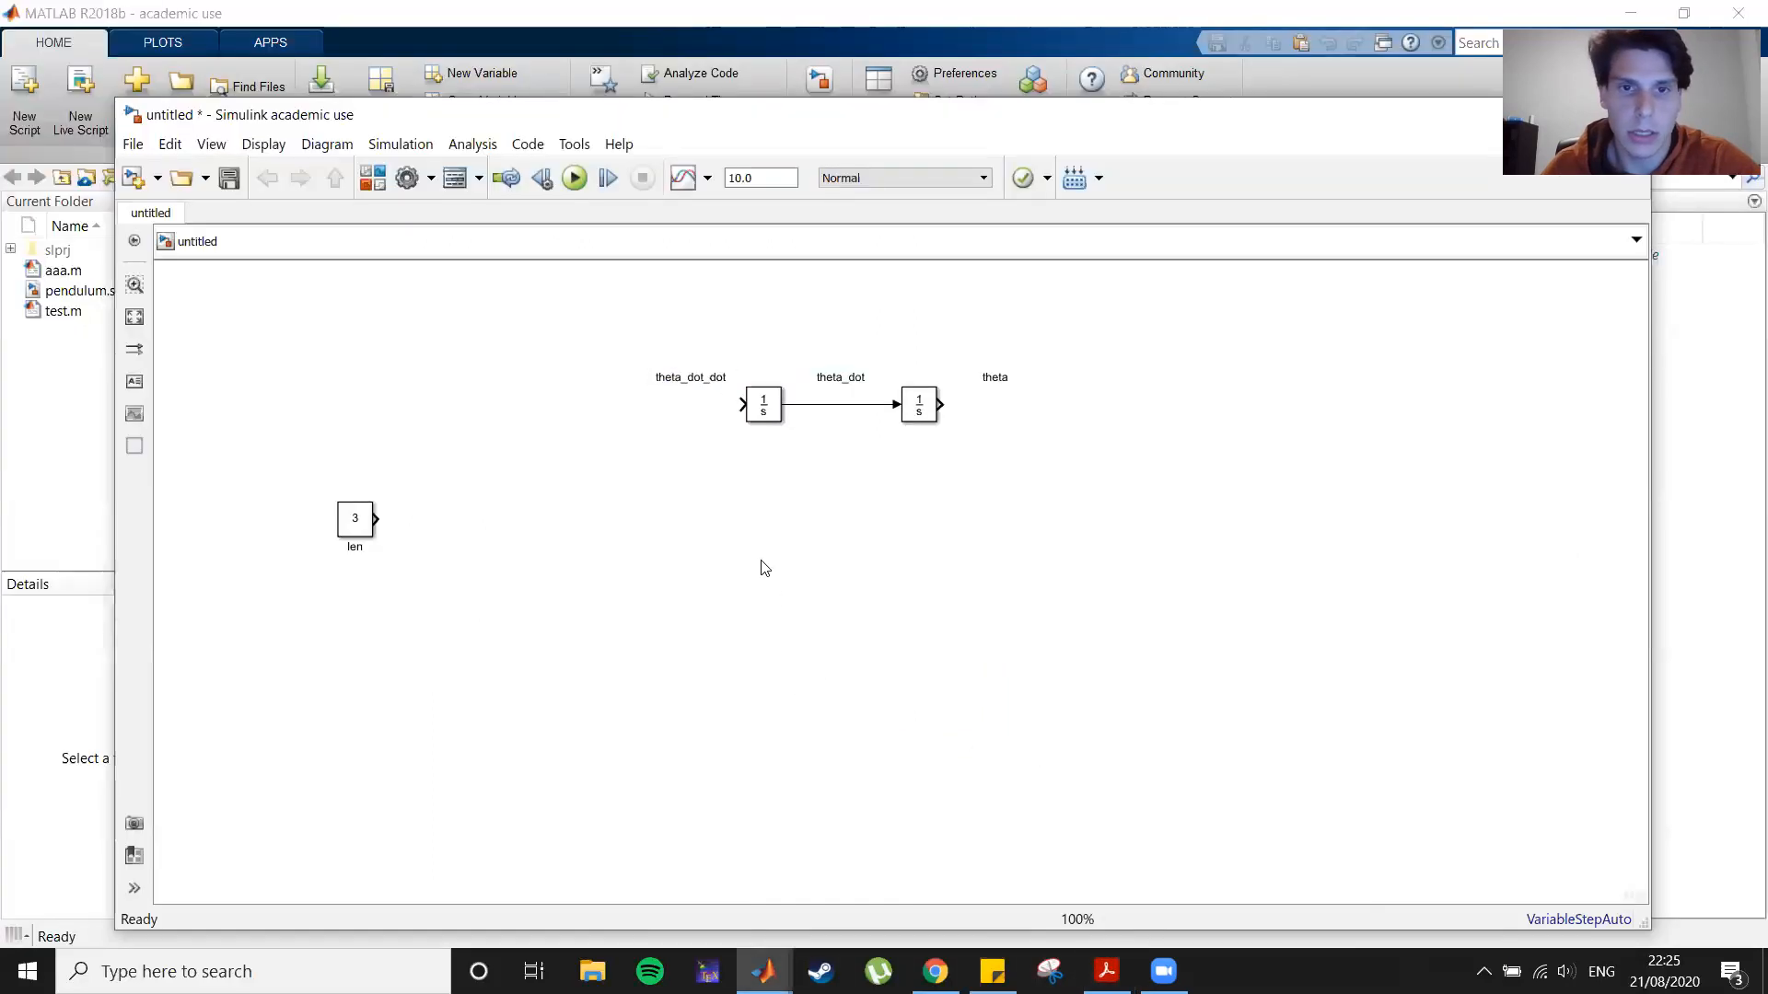
{"action": "double_click", "coordinate": [760, 562]}
{"action": "type", "text": "divide"}
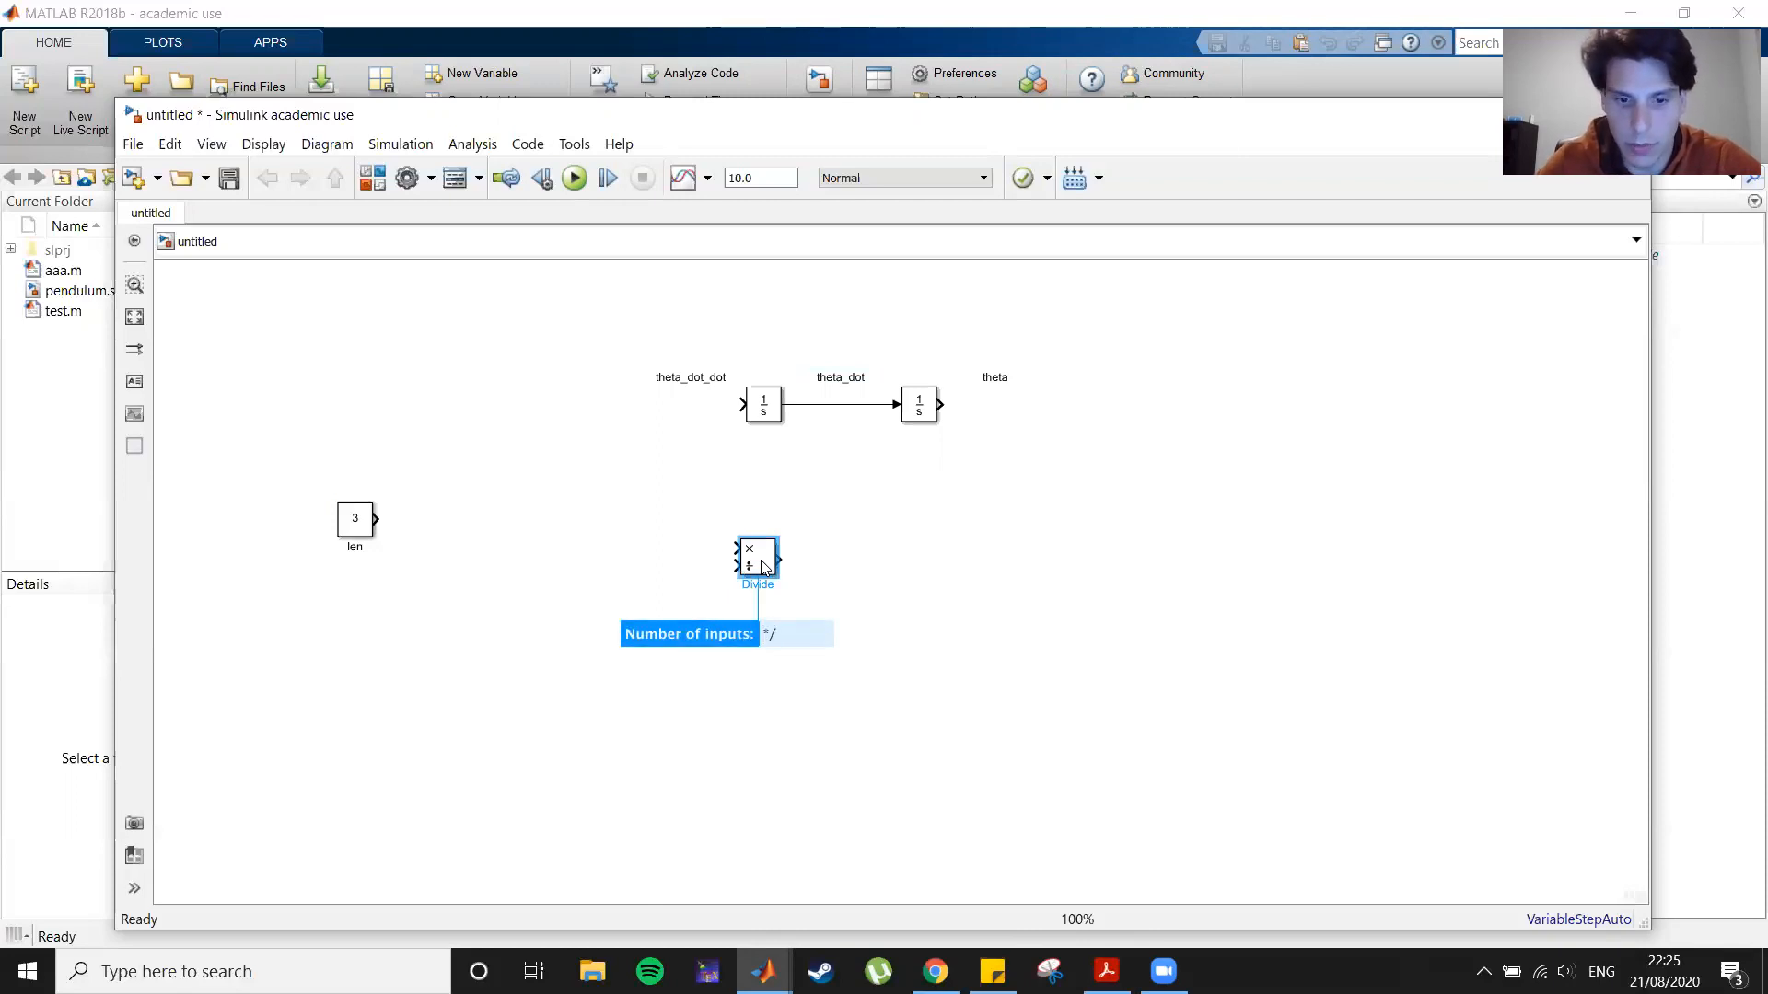
{"action": "key", "text": "Return"}
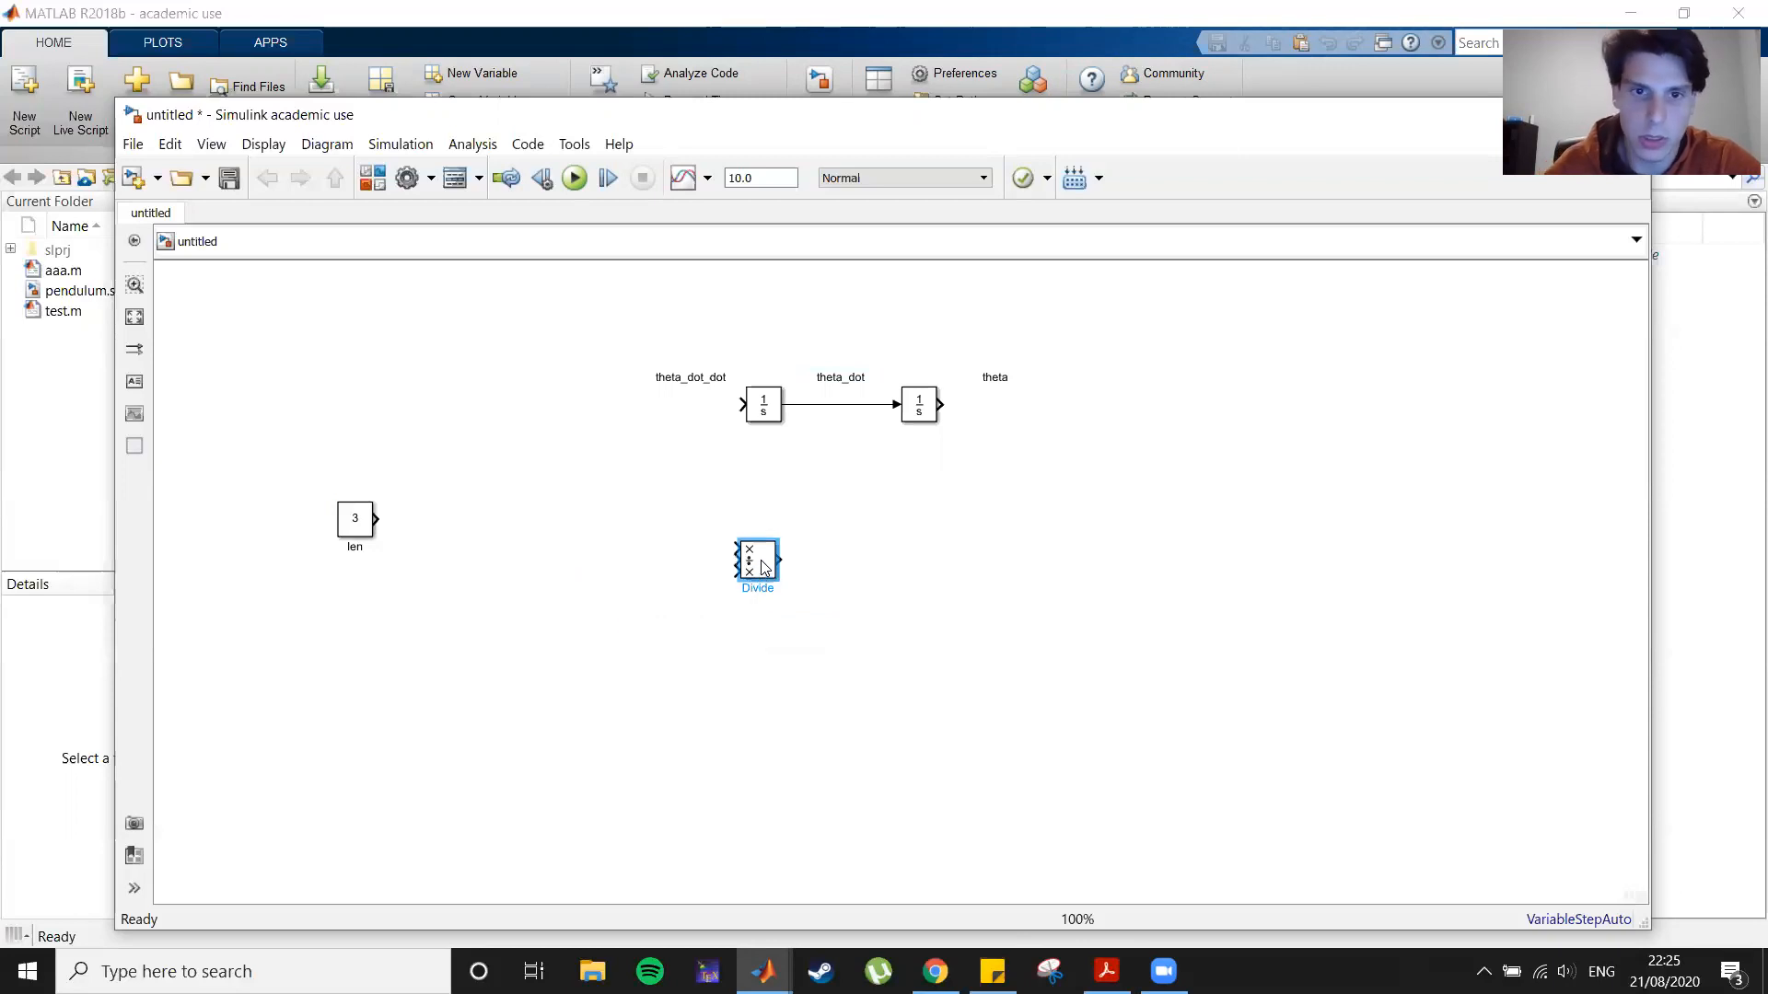
{"action": "left_click_drag", "start_coordinate": [765, 568], "coordinate": [612, 405]}
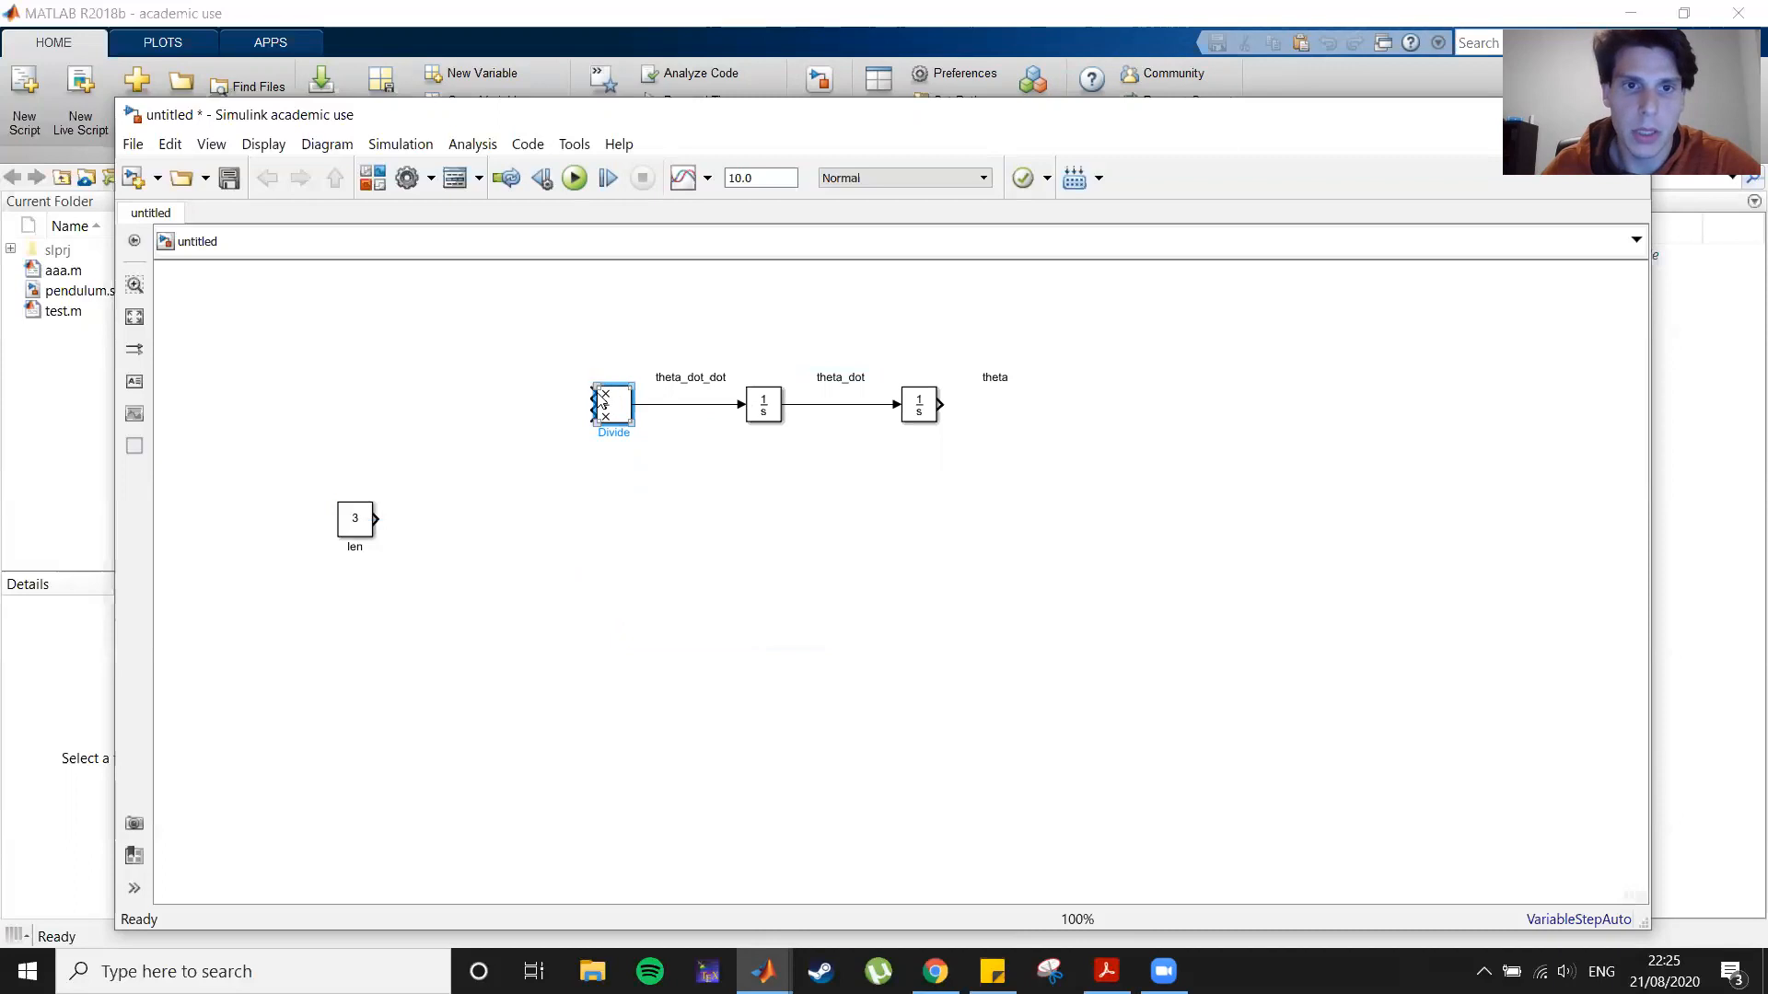
{"action": "left_click_drag", "start_coordinate": [592, 385], "coordinate": [595, 280]}
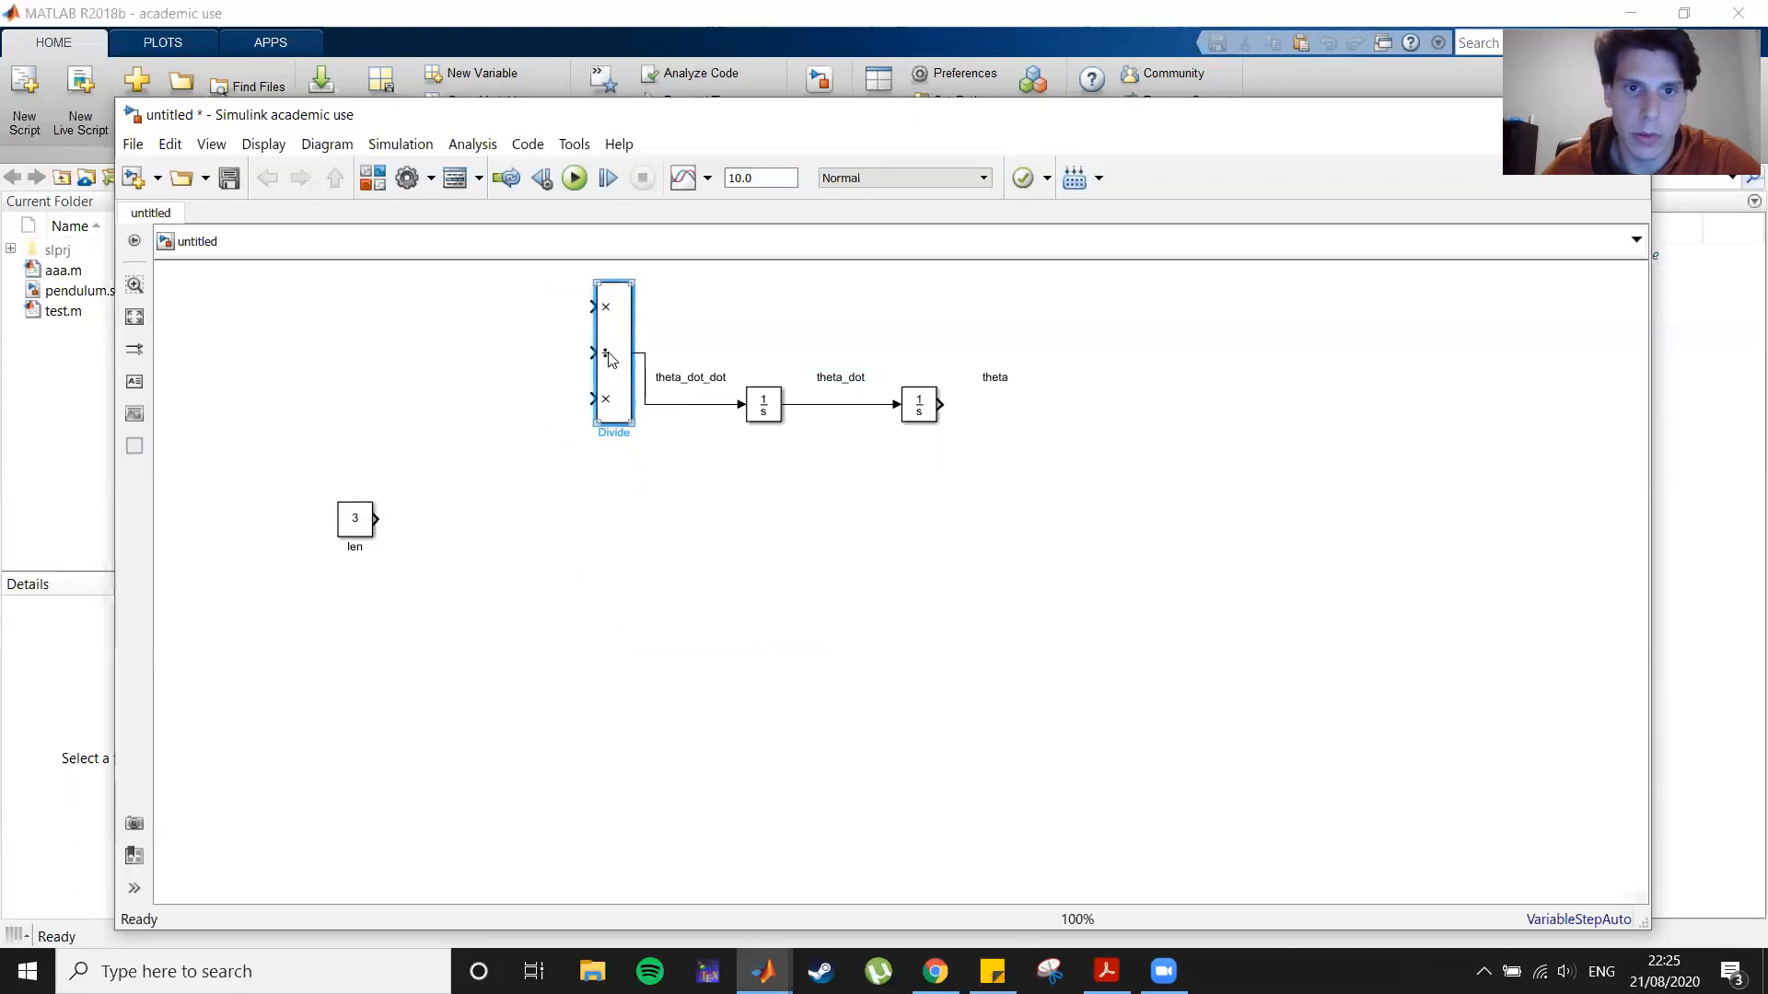
{"action": "left_click_drag", "start_coordinate": [616, 401], "coordinate": [616, 432]}
Step: Move the len constant block further down and to the left
{"action": "left_click", "coordinate": [414, 576]}
{"action": "left_click_drag", "start_coordinate": [357, 532], "coordinate": [277, 619]}
{"action": "left_click", "coordinate": [642, 553]}
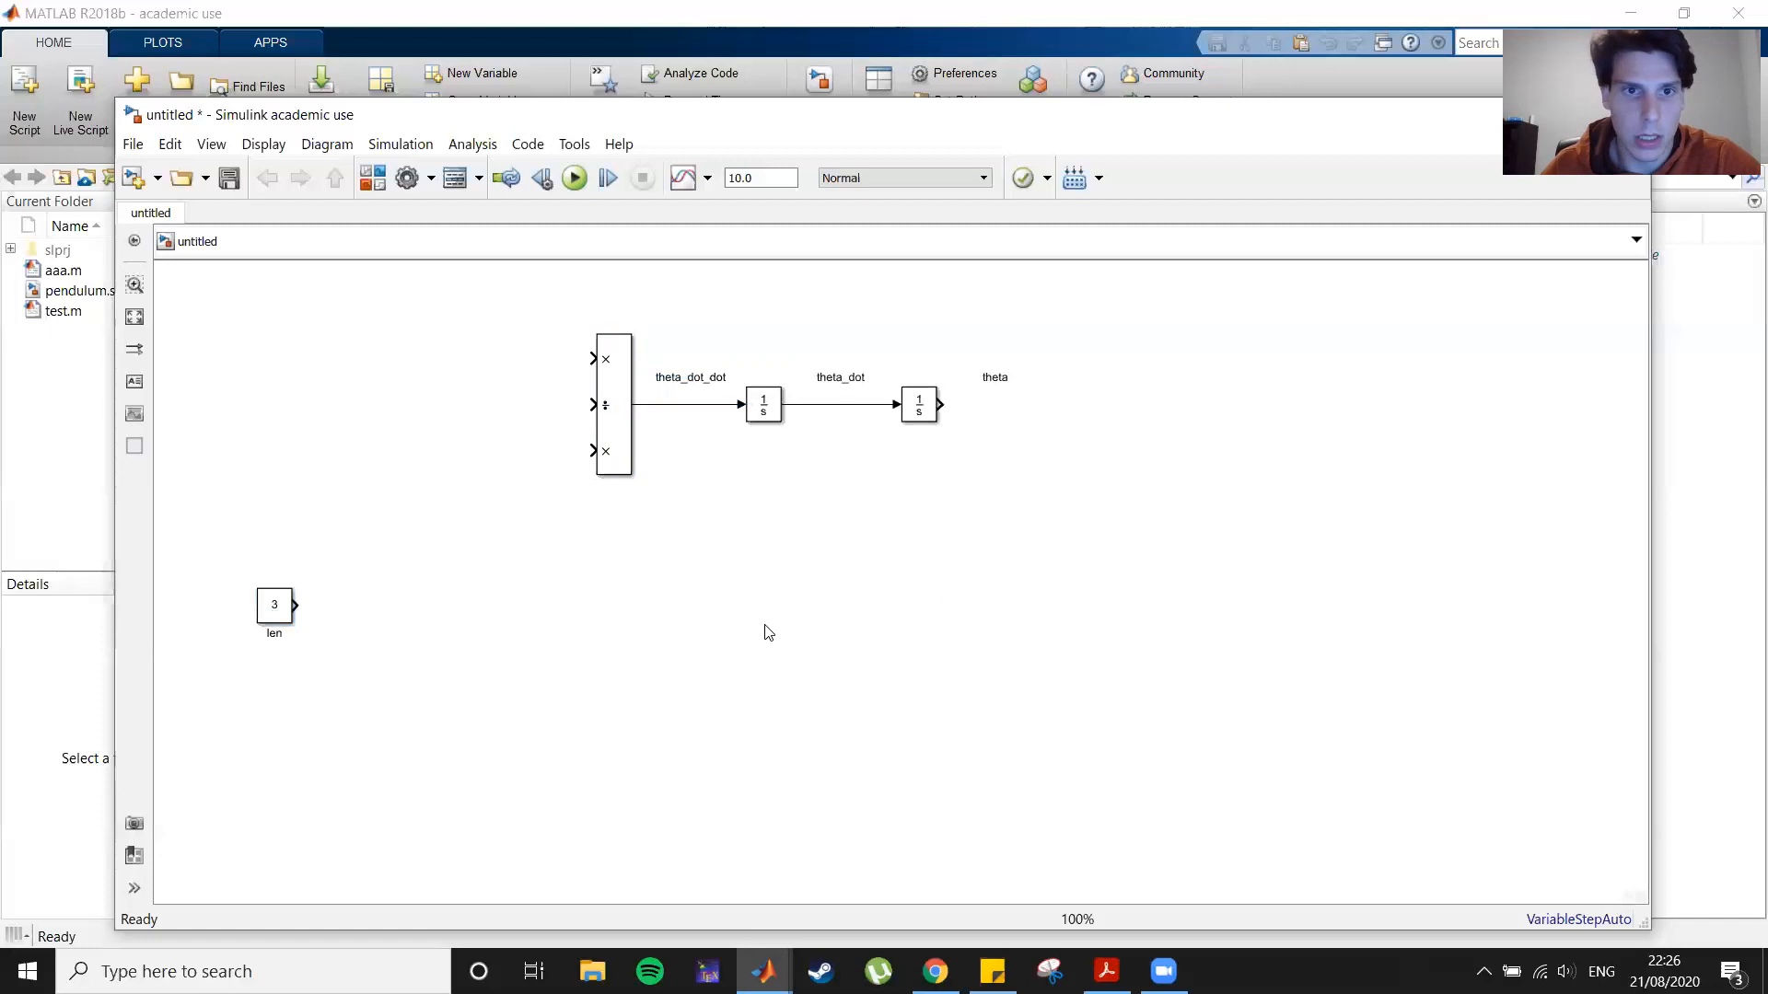
Step: Add a Constant block with the value 9.81 above the len block
{"action": "double_click", "coordinate": [402, 526]}
{"action": "type", "text": "const"}
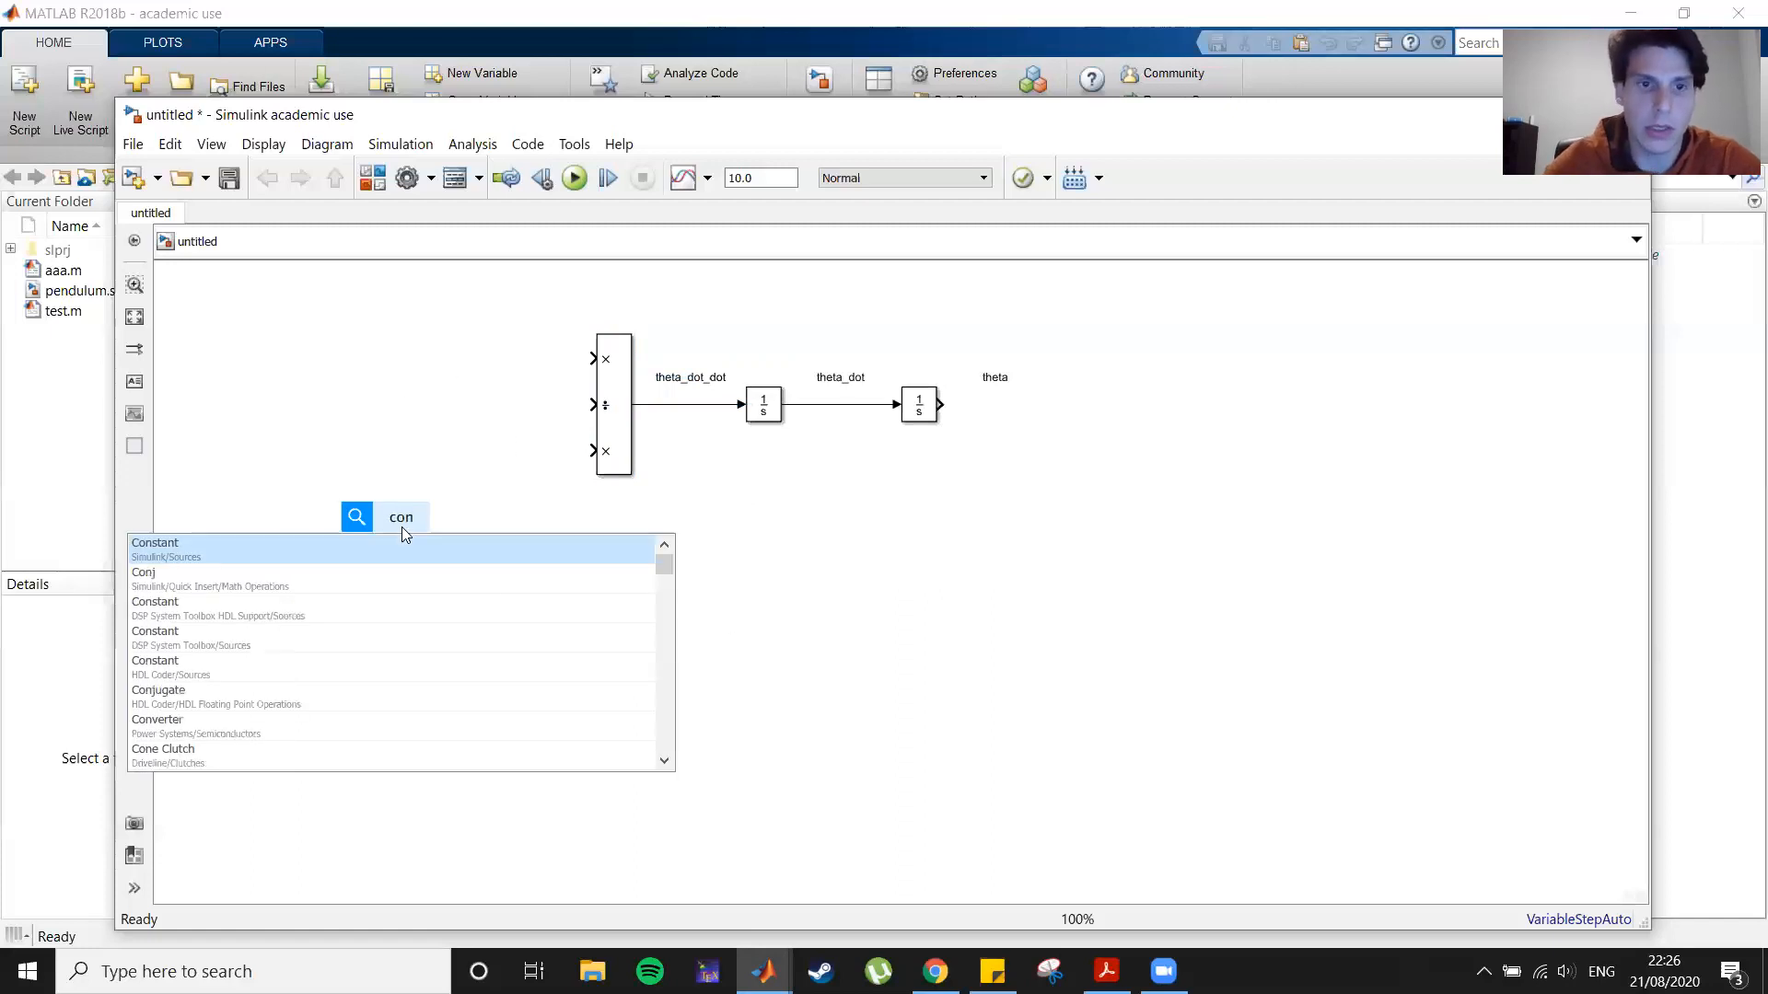
{"action": "key", "text": "Return"}
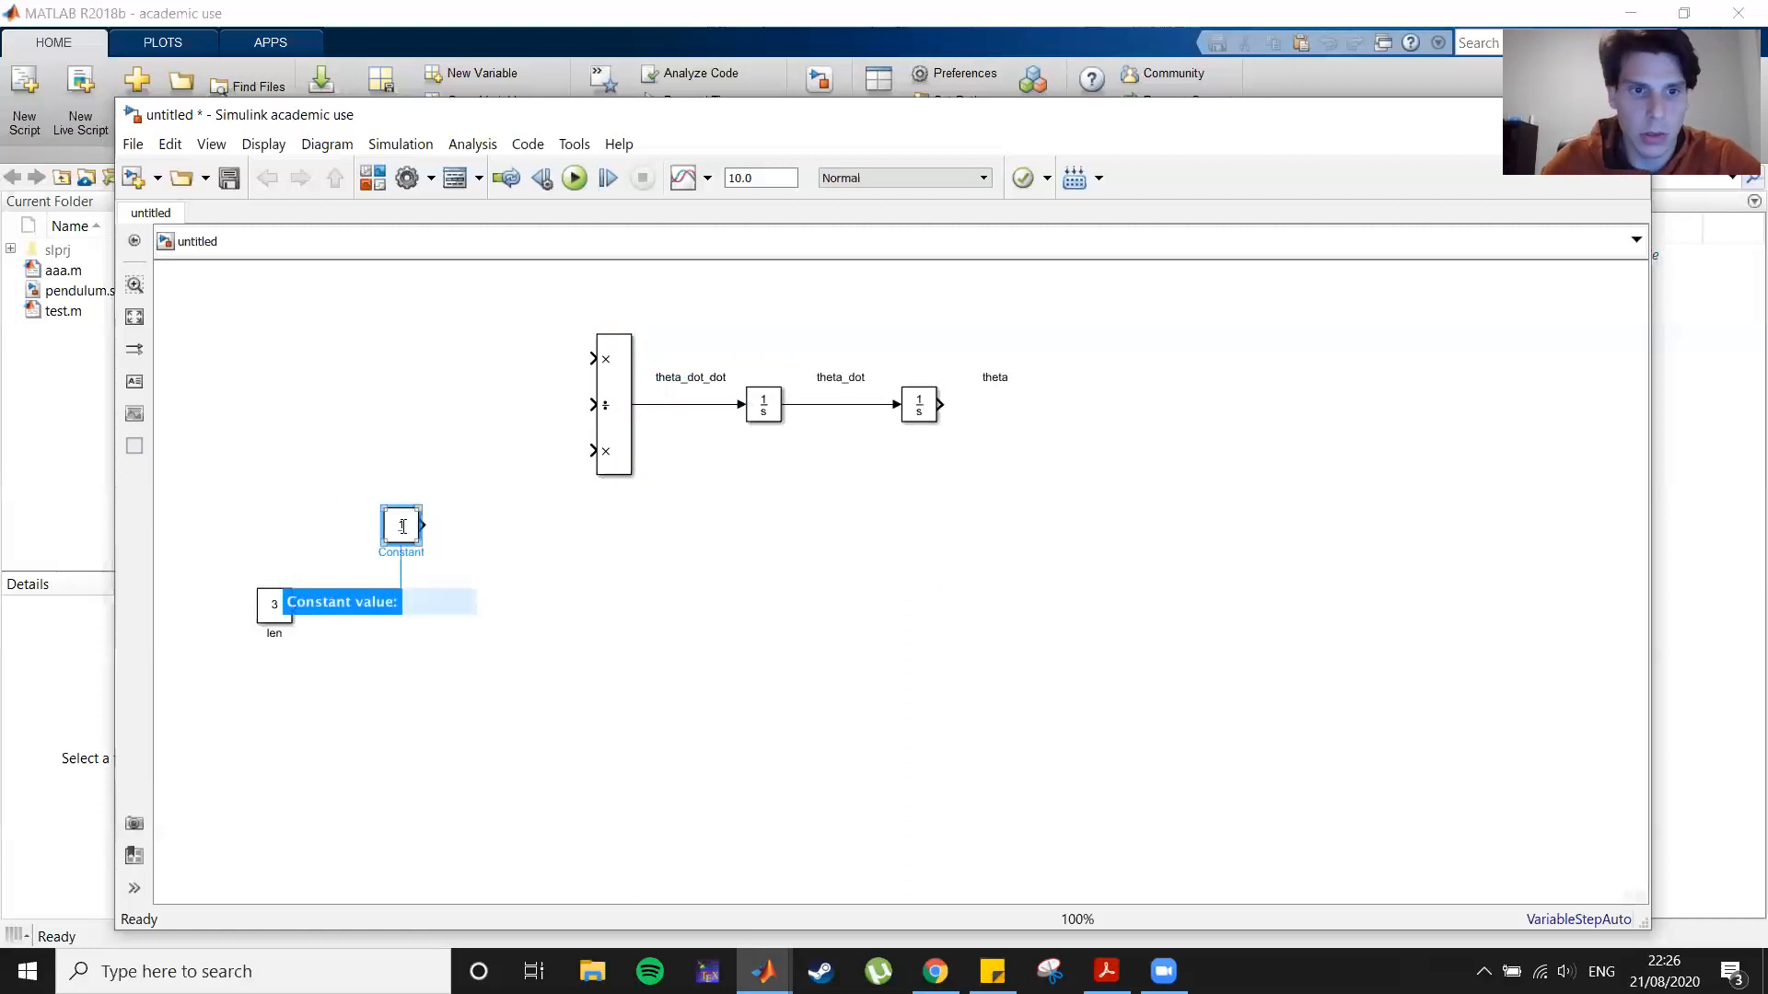
{"action": "type", "text": "9.81"}
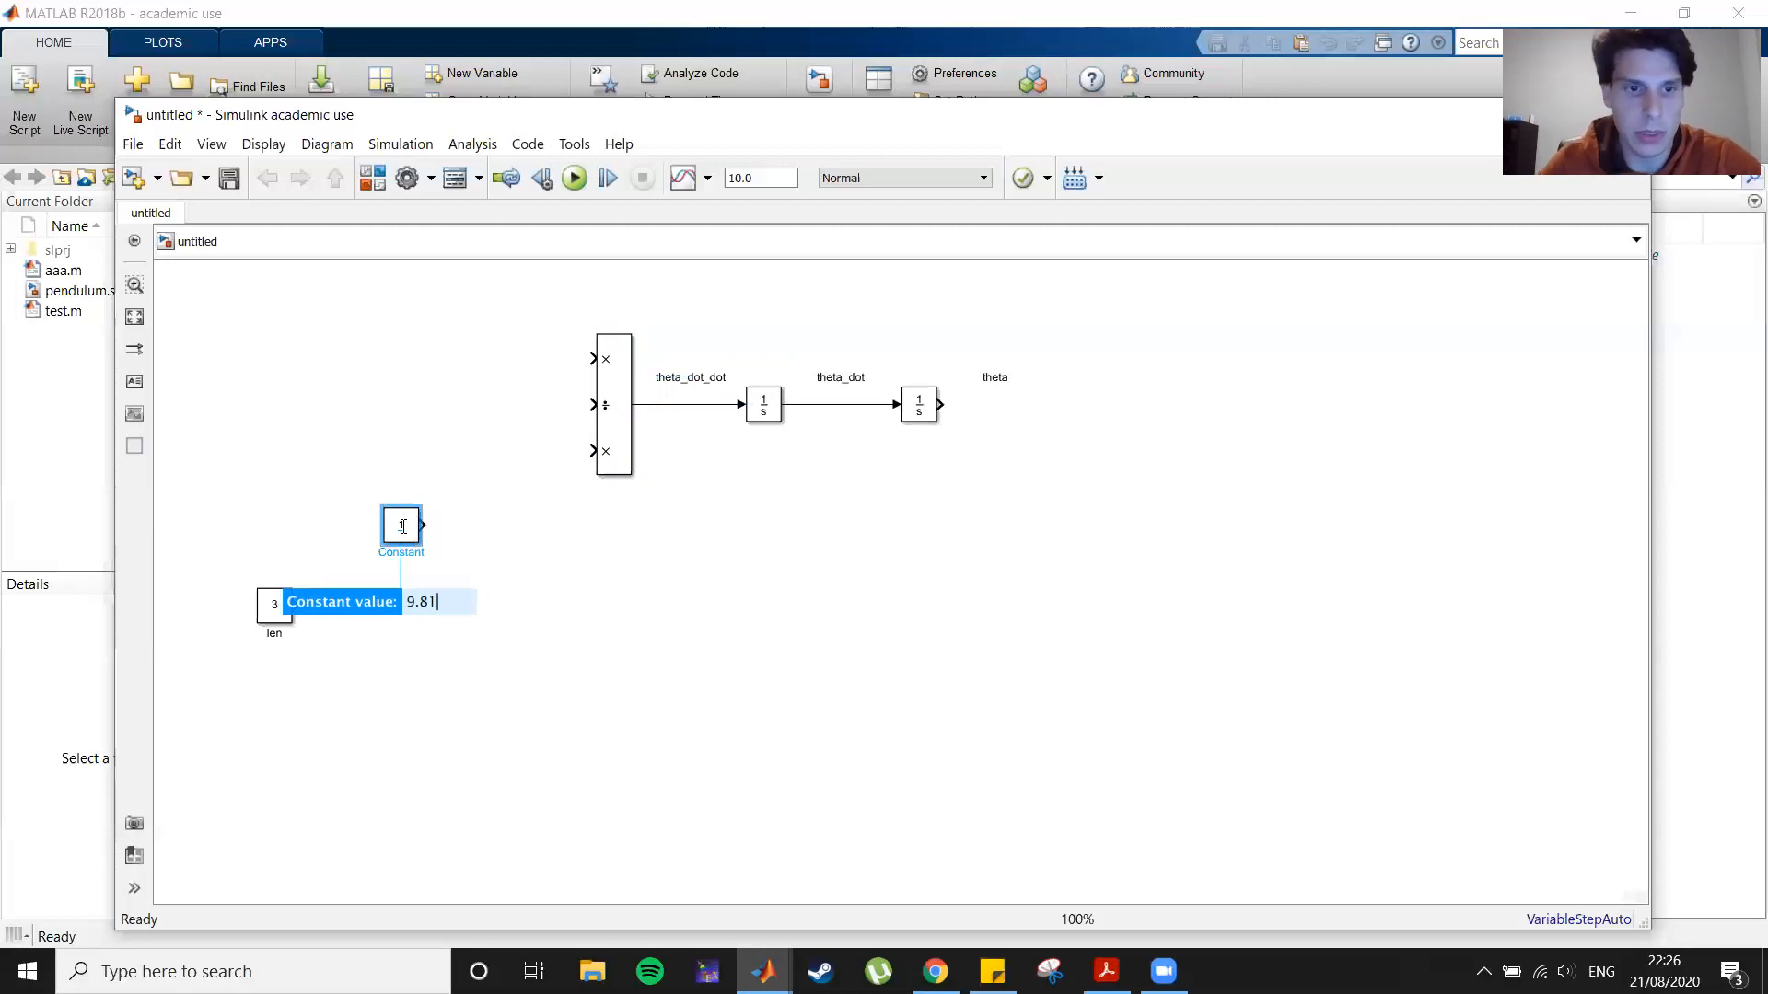
{"action": "key", "text": "Return"}
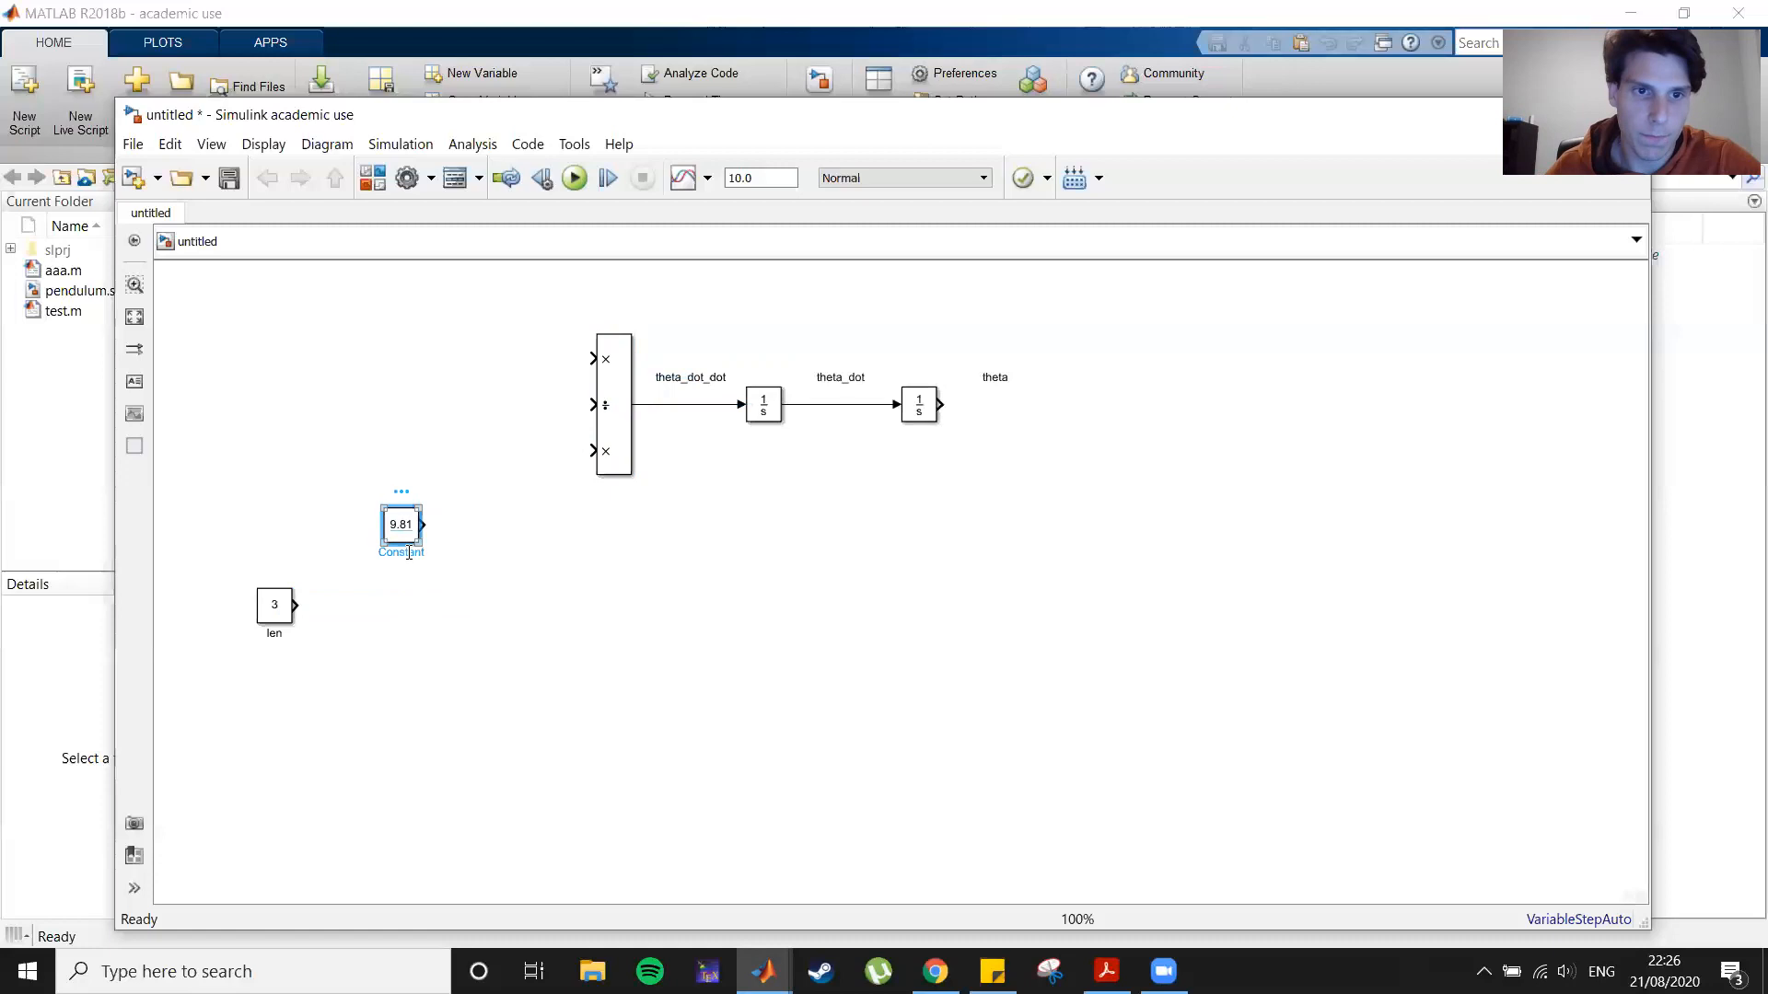
Step: Rename the 9.81 constant block to g and move it so it feeds the Divide block's first input
{"action": "key", "text": "Delete"}
{"action": "key", "text": "Delete"}
{"action": "key", "text": "Delete"}
{"action": "key", "text": "Delete"}
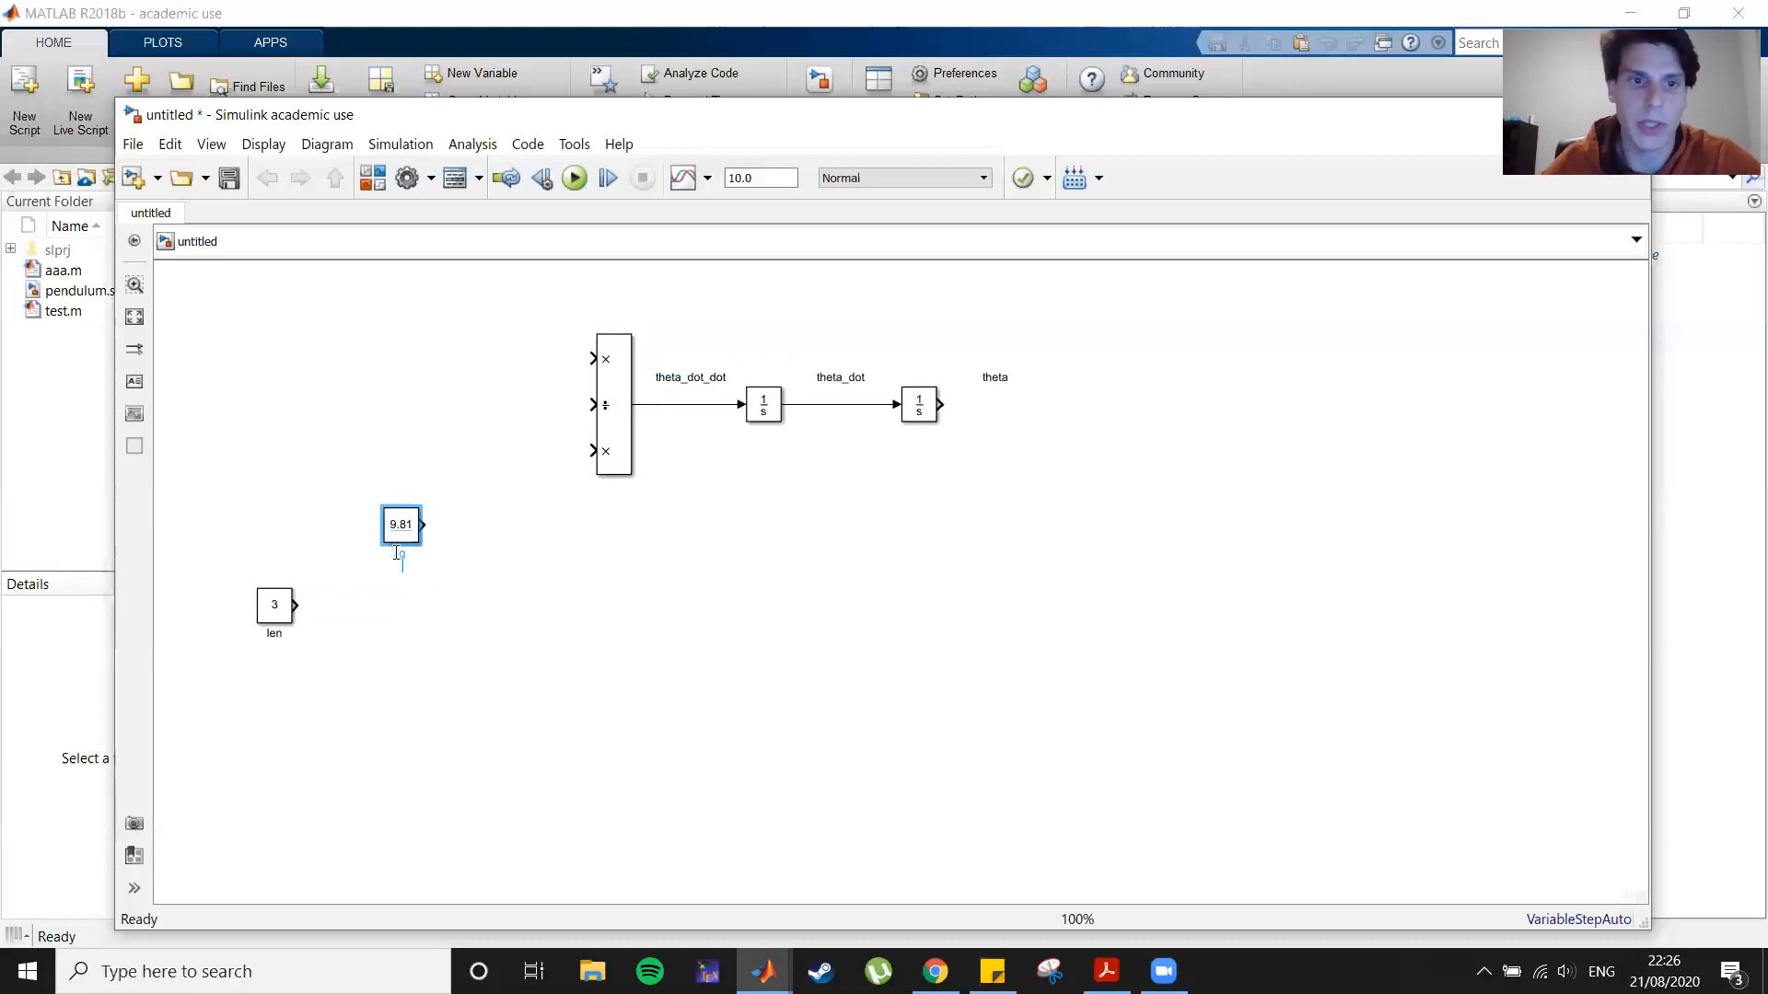
{"action": "left_click", "coordinate": [454, 726]}
{"action": "left_click_drag", "start_coordinate": [399, 521], "coordinate": [420, 357]}
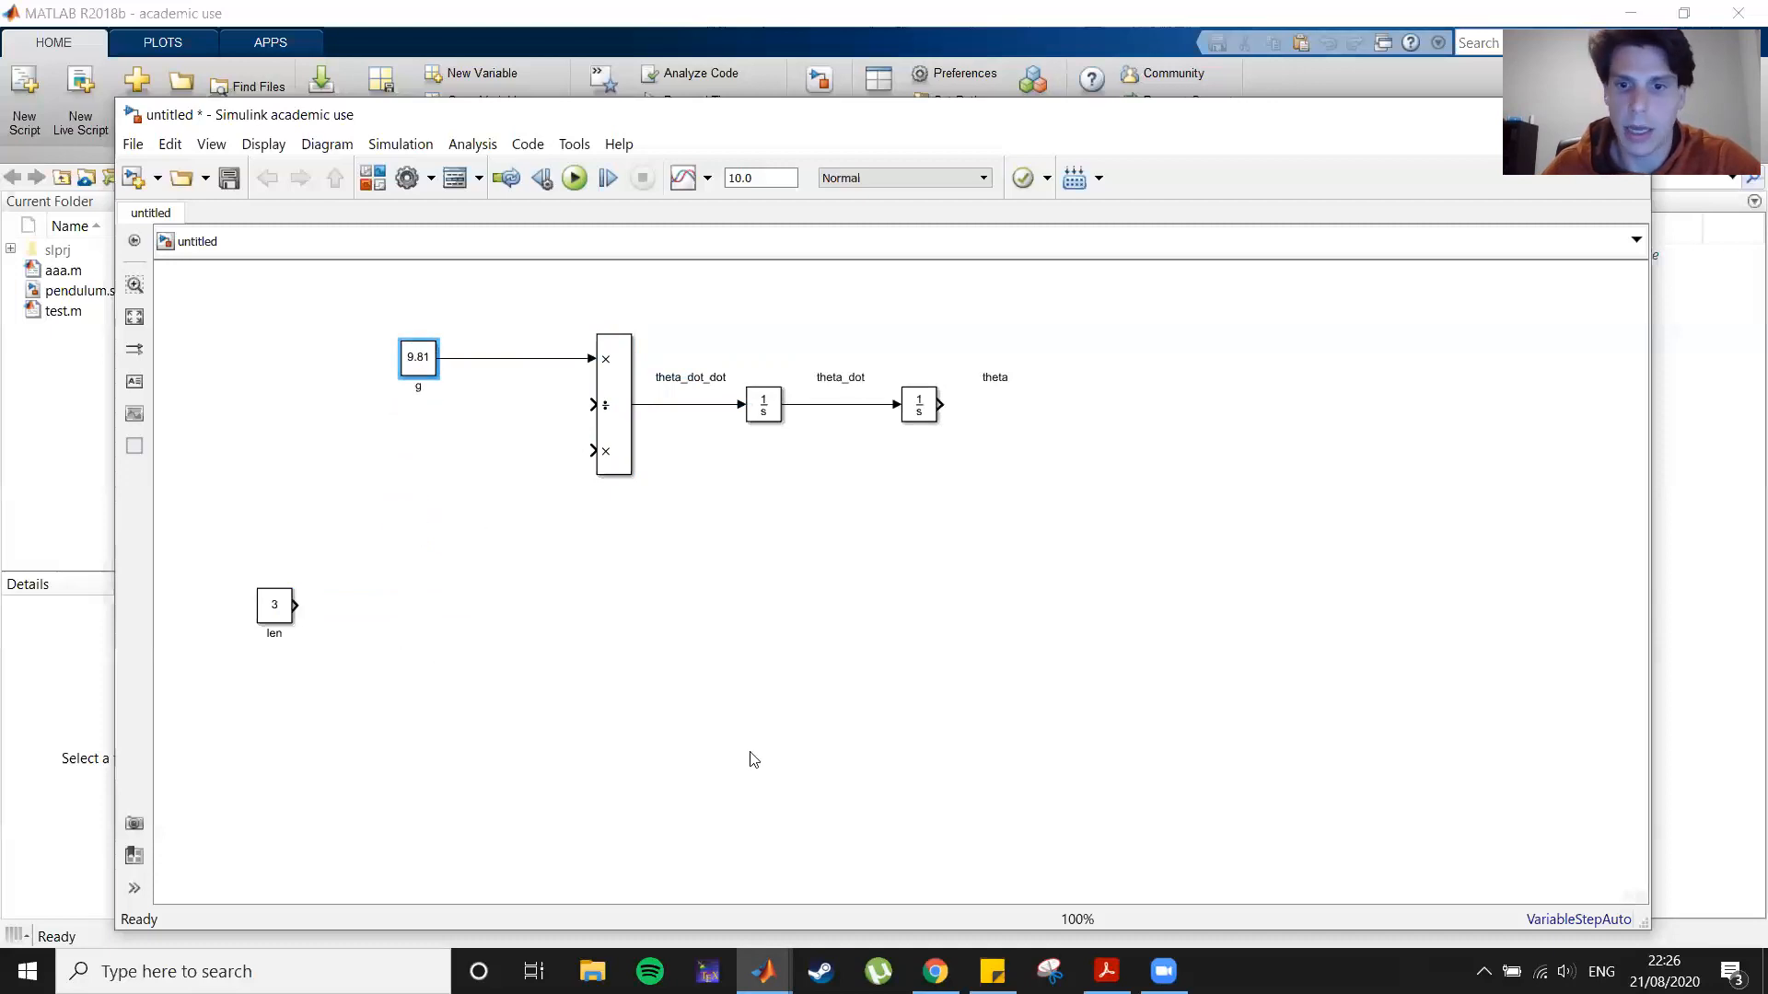
Step: Check the pendulum equation in the PDF notes and return to the model
{"action": "left_click", "coordinate": [1105, 971]}
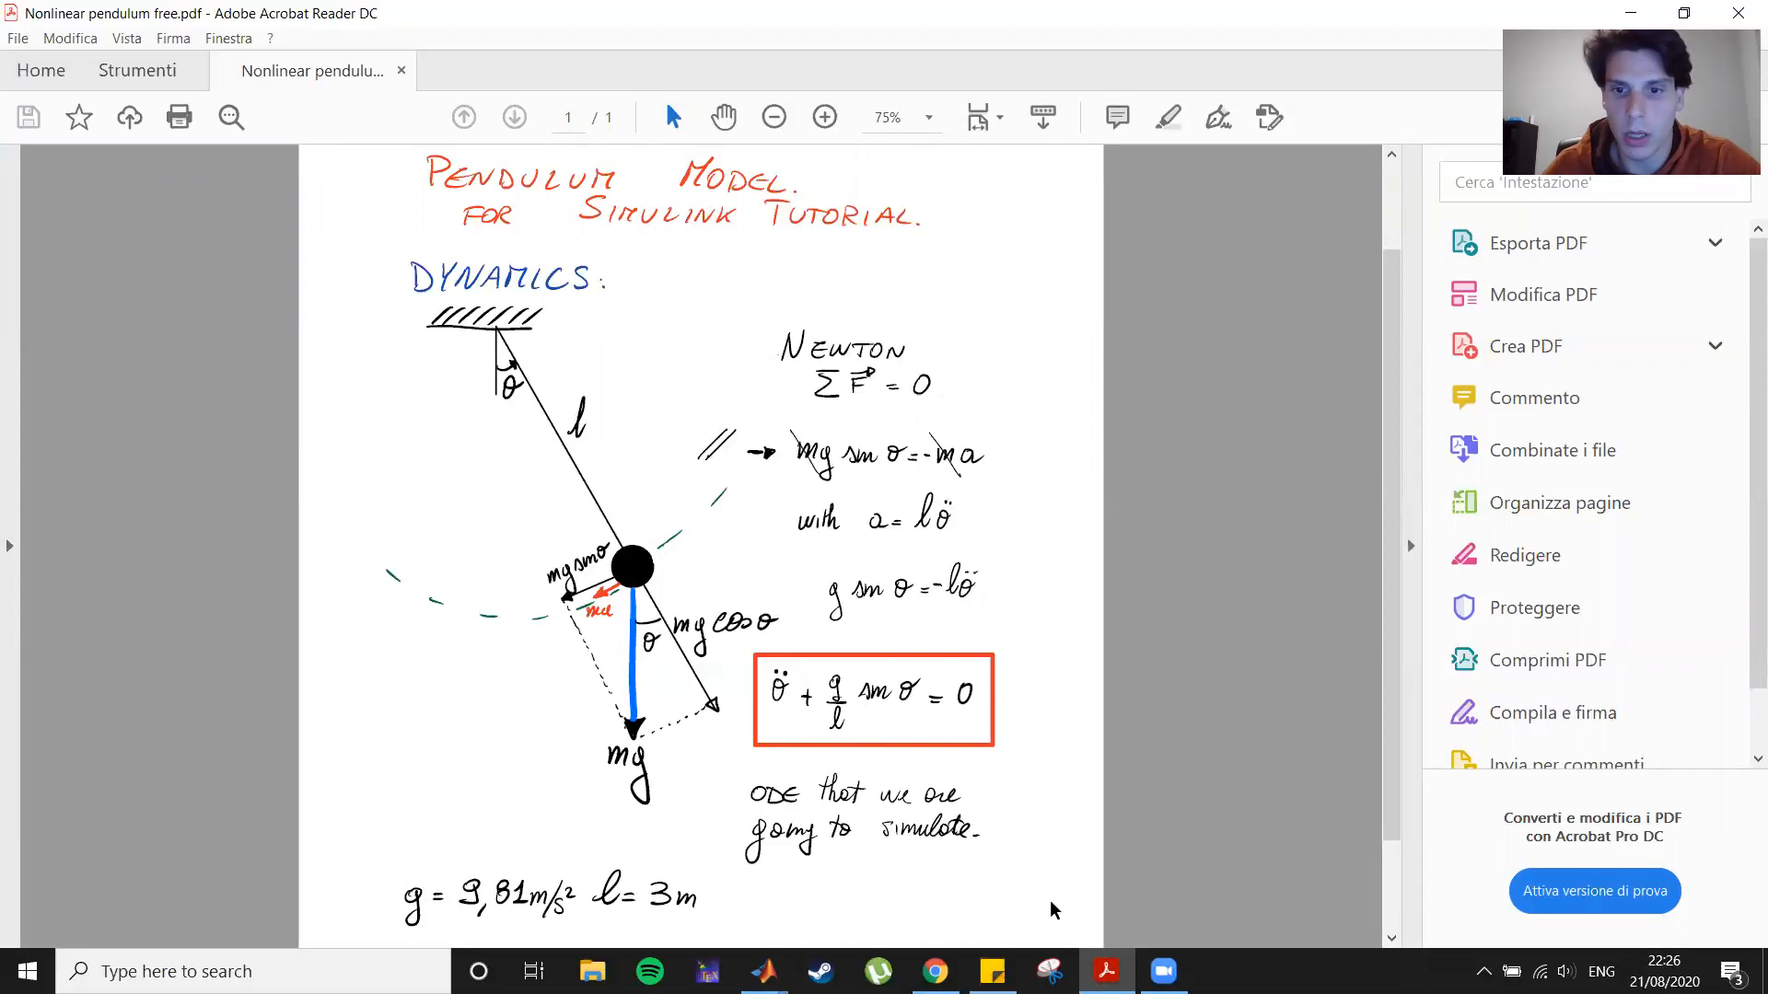
{"action": "left_click", "coordinate": [1106, 971]}
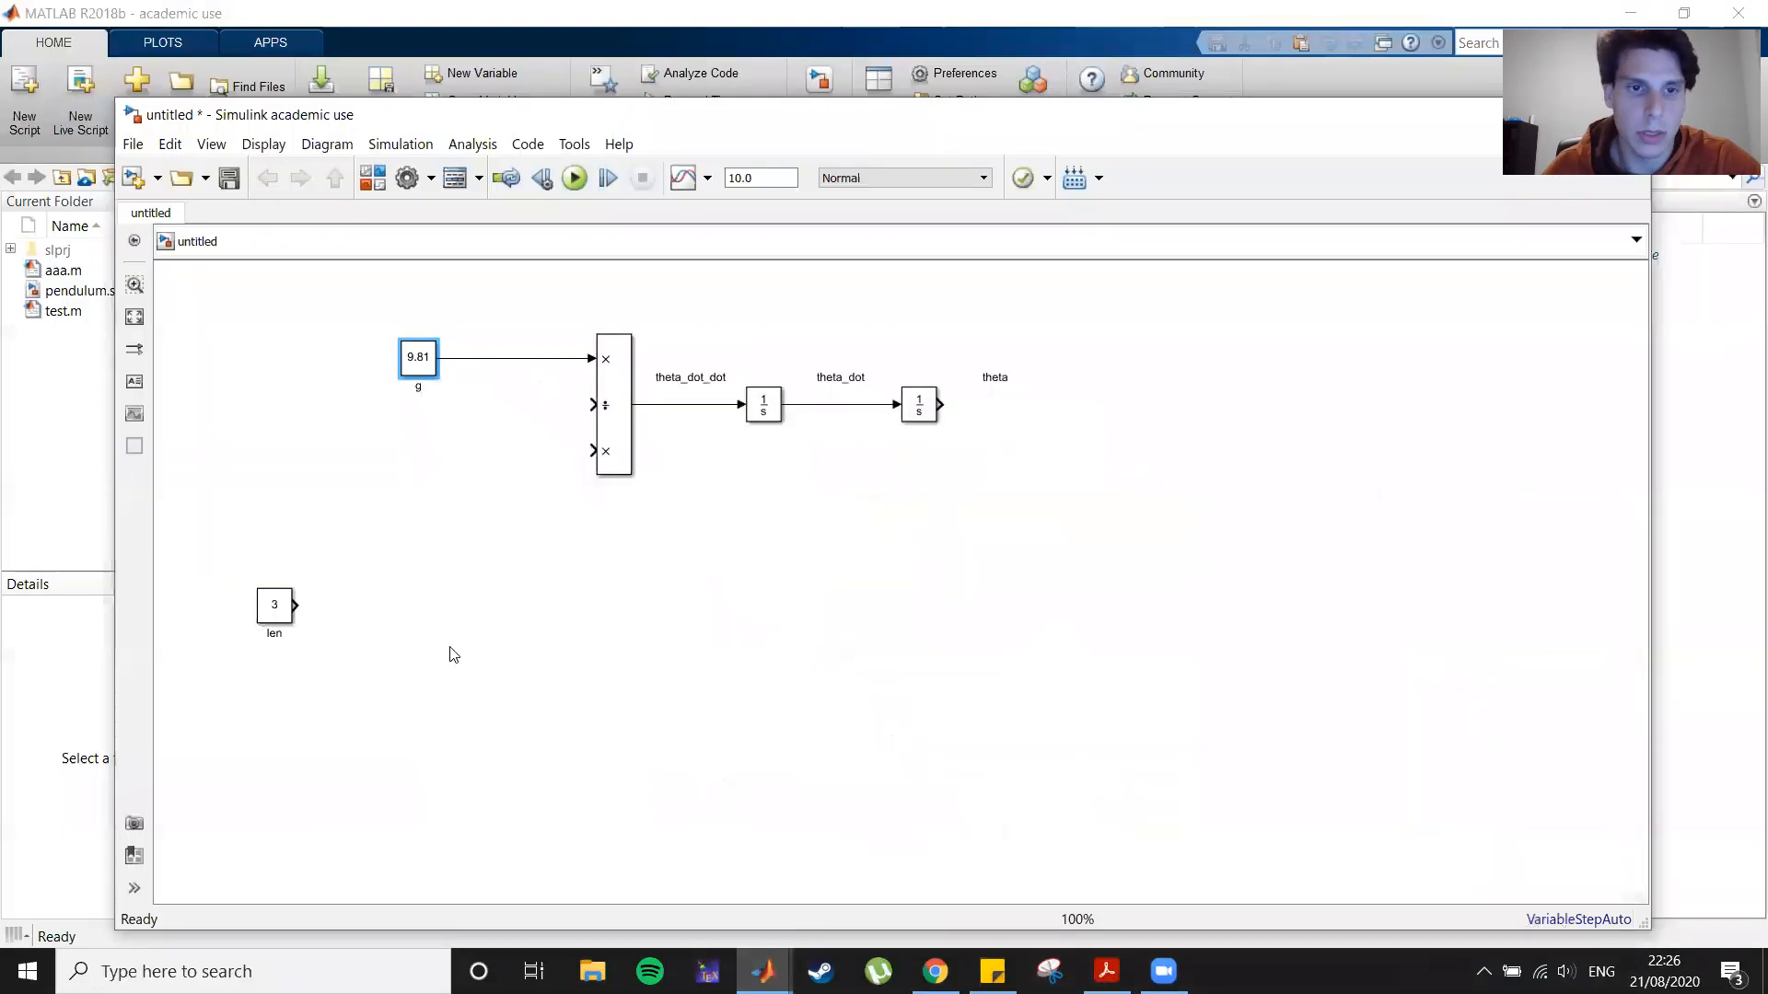
Step: Connect the len block to the Divide block's second input and reroute the connecting line
{"action": "left_click_drag", "start_coordinate": [293, 605], "coordinate": [594, 405]}
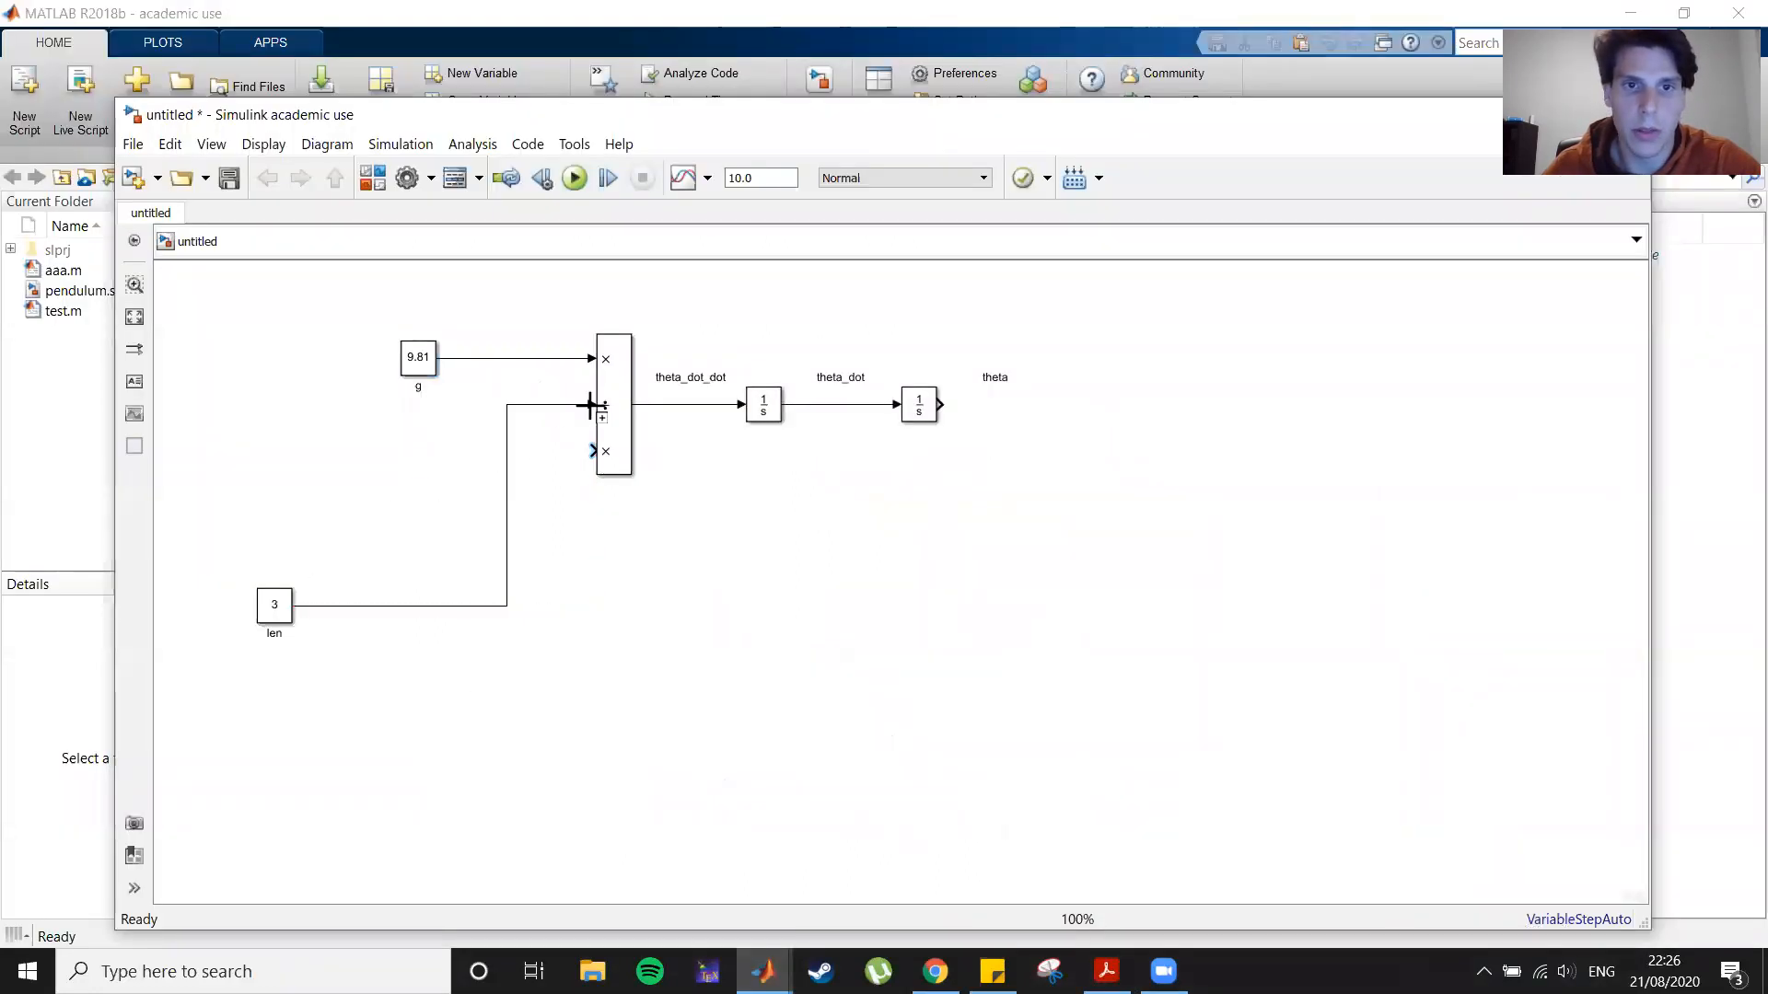
{"action": "left_click_drag", "start_coordinate": [507, 498], "coordinate": [316, 497]}
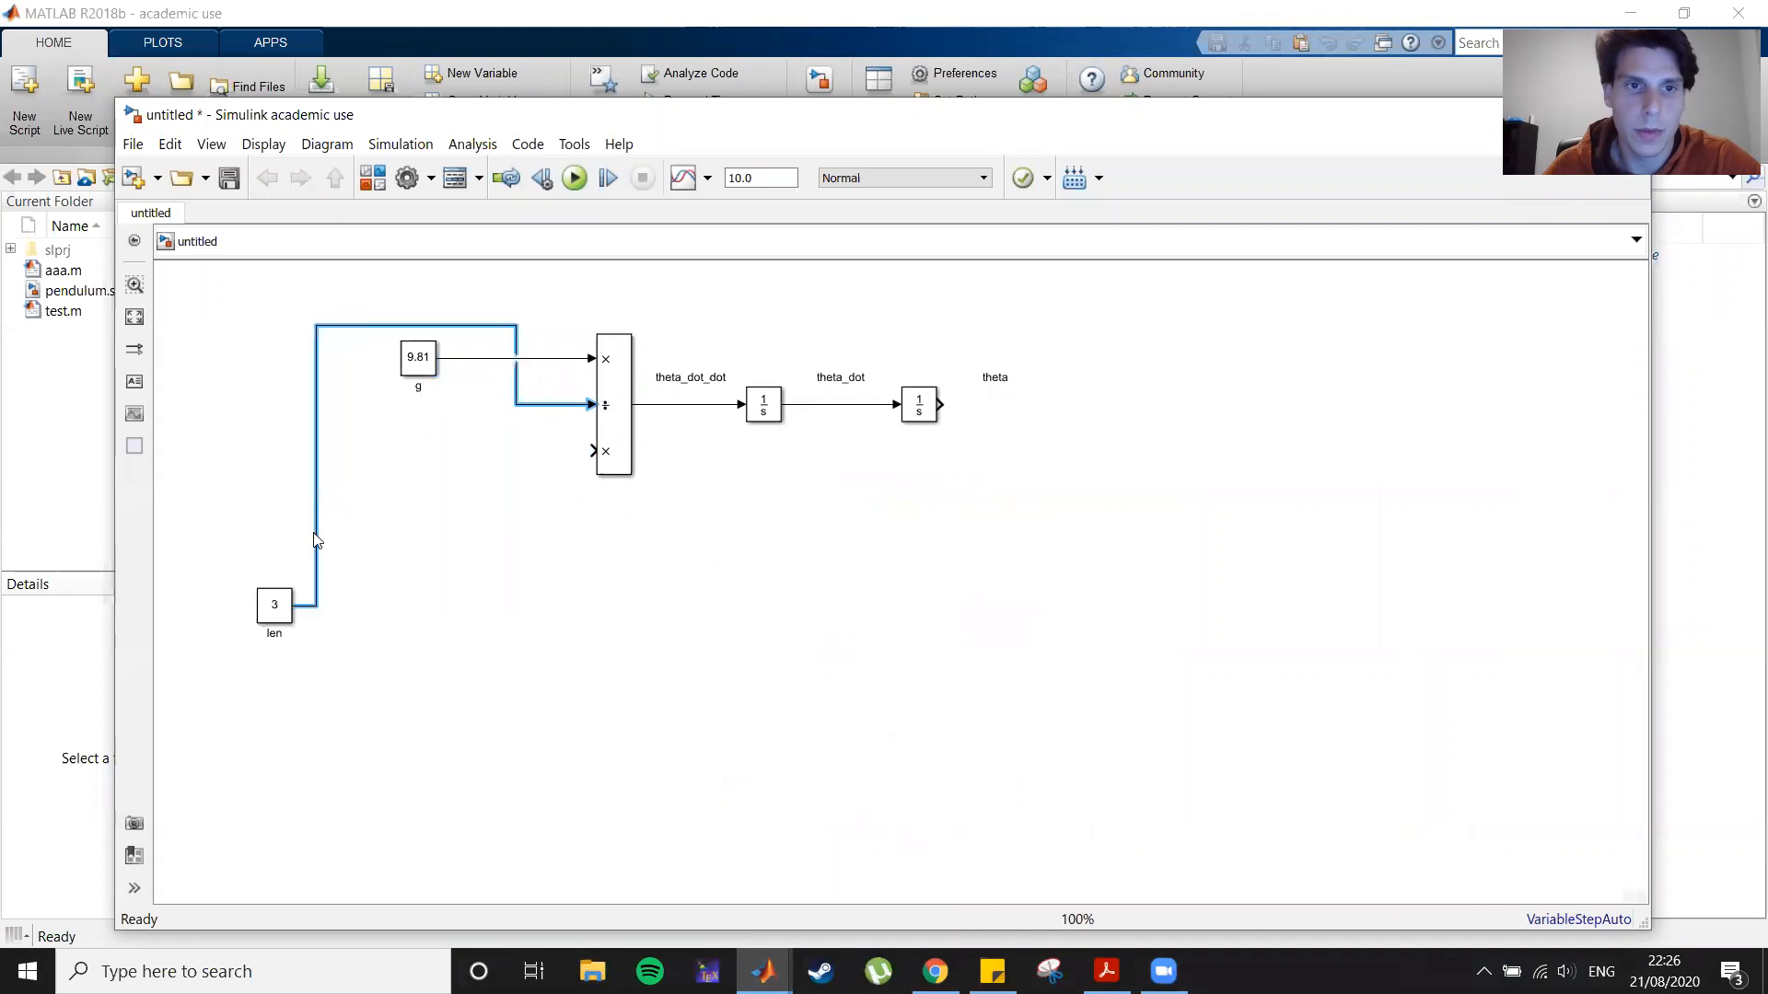
{"action": "left_click_drag", "start_coordinate": [359, 346], "coordinate": [359, 405]}
{"action": "left_click", "coordinate": [745, 637]}
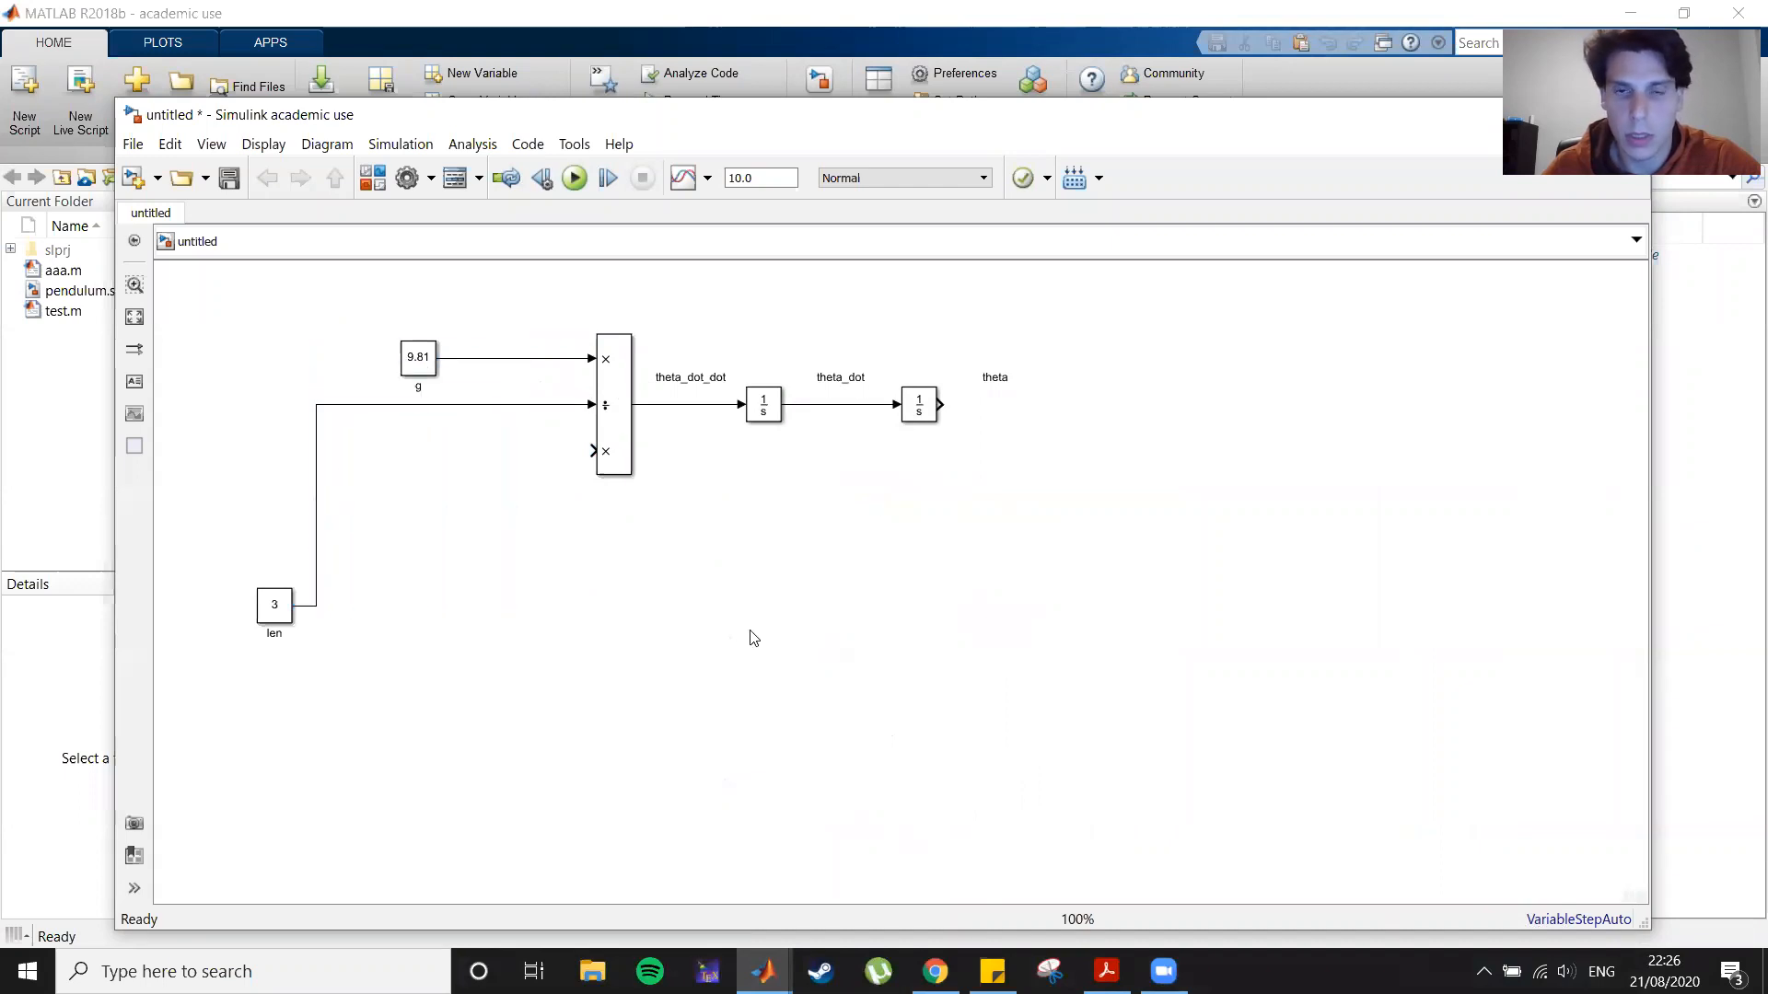
Step: Add a Sin block below the model and move it up slightly
{"action": "double_click", "coordinate": [845, 689]}
{"action": "type", "text": "sin"}
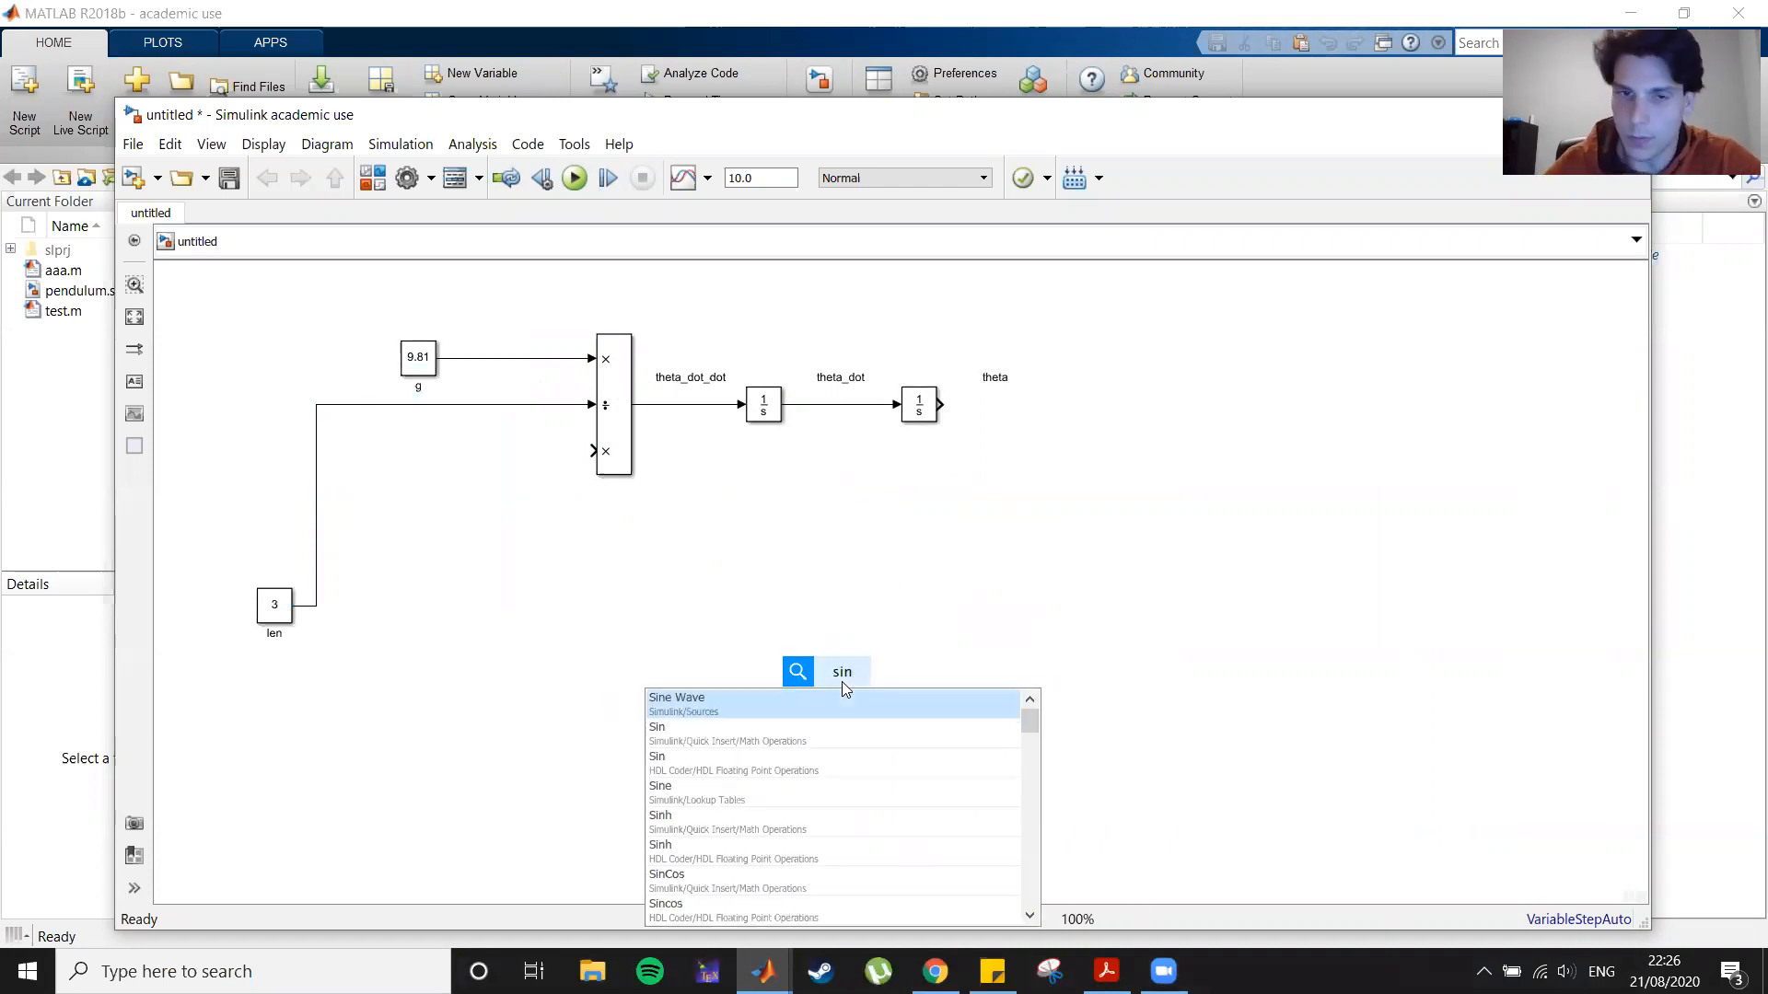
{"action": "left_click", "coordinate": [831, 734]}
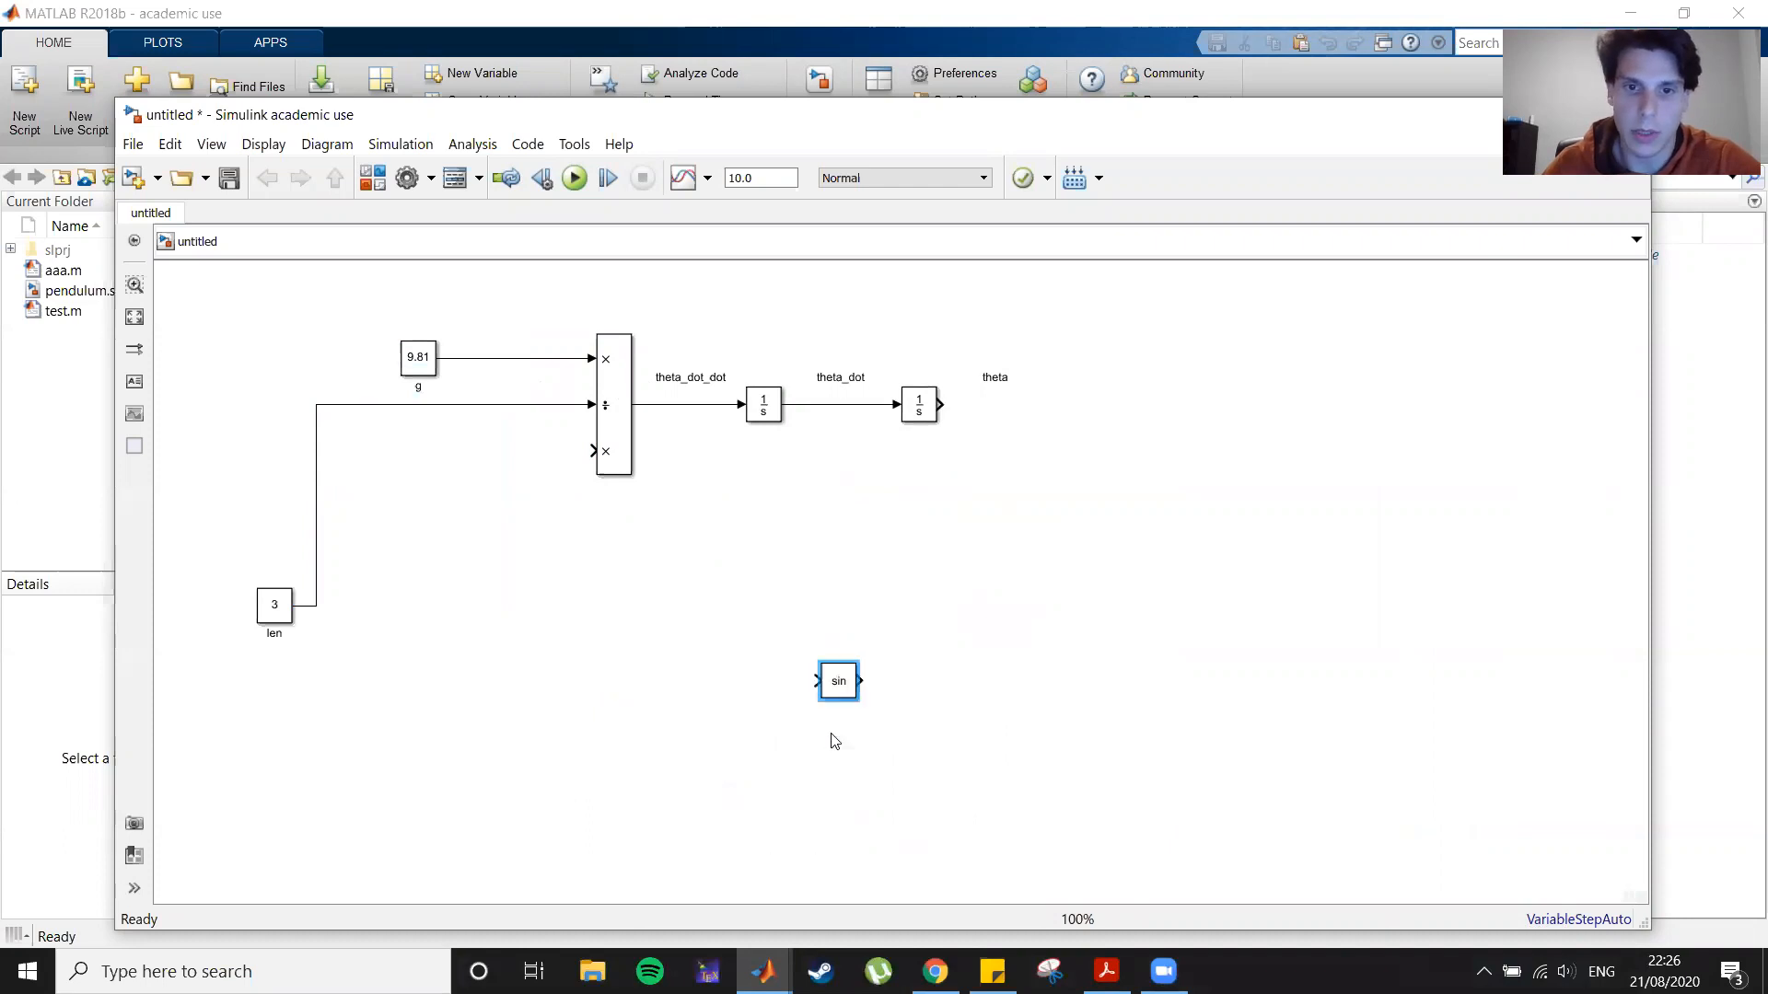
{"action": "left_click_drag", "start_coordinate": [843, 695], "coordinate": [809, 631]}
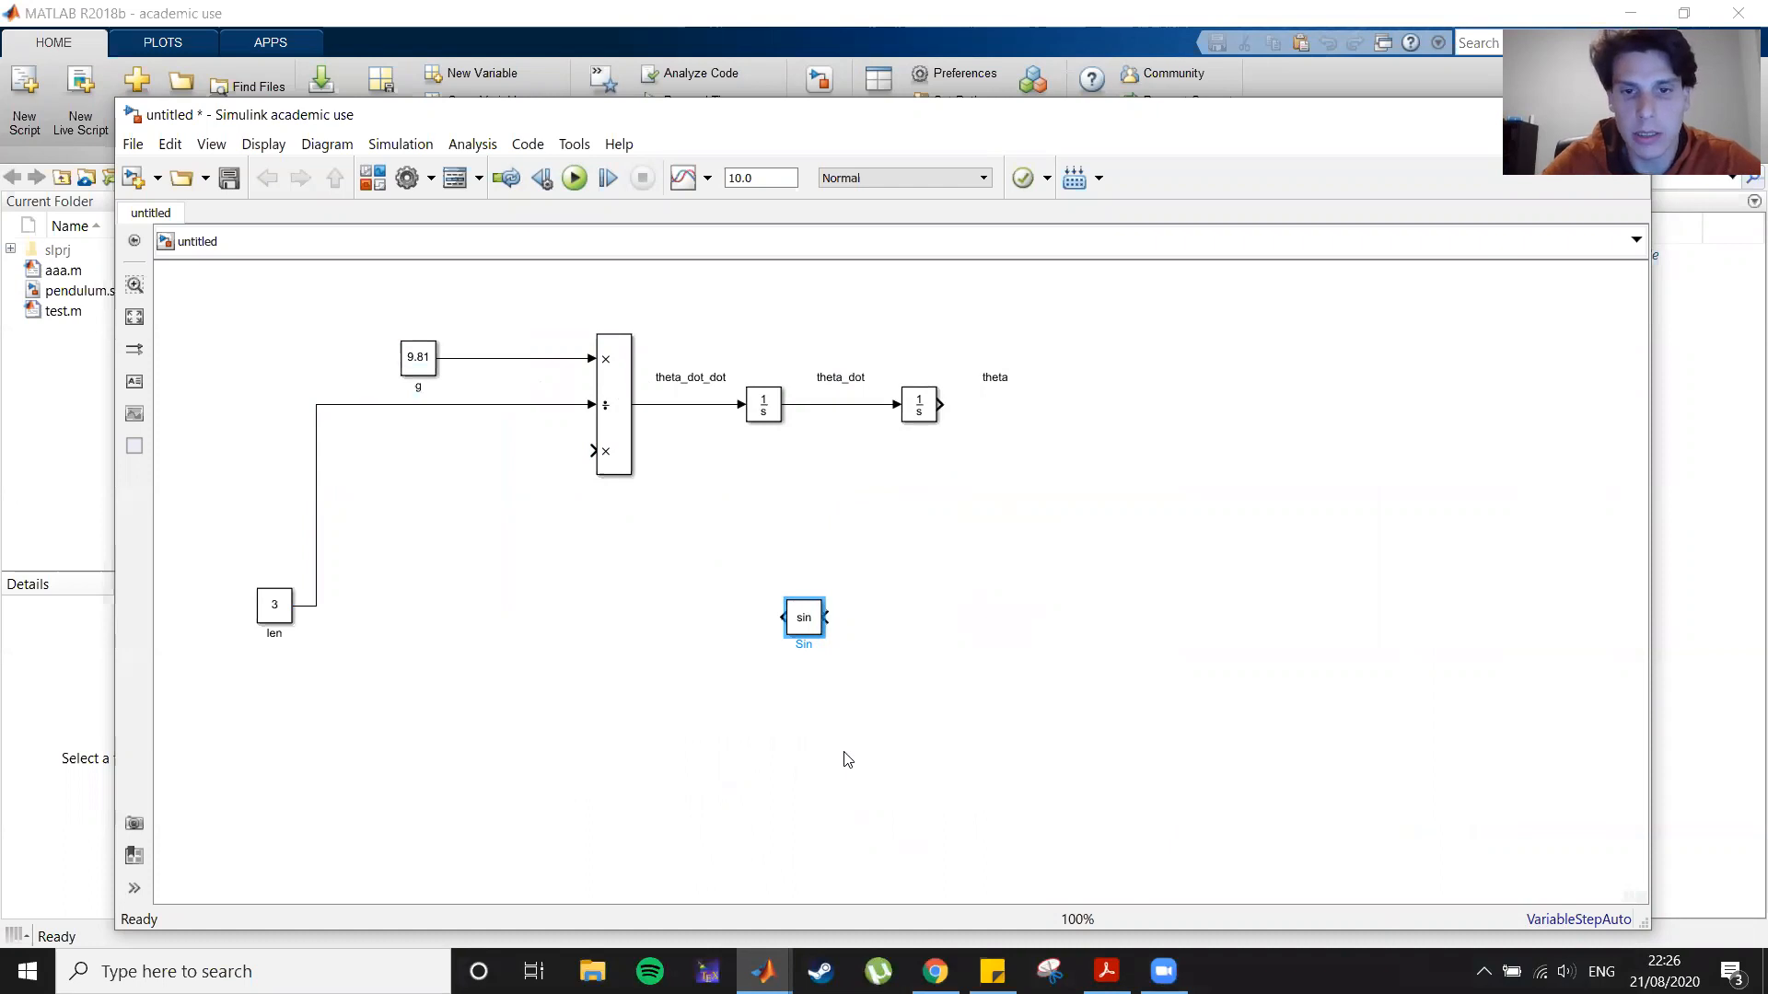
Step: Reorient the Sin block, connect its output to the Divide block's third input and position it
{"action": "key", "text": "ctrl+i"}
{"action": "key", "text": "ctrl+i"}
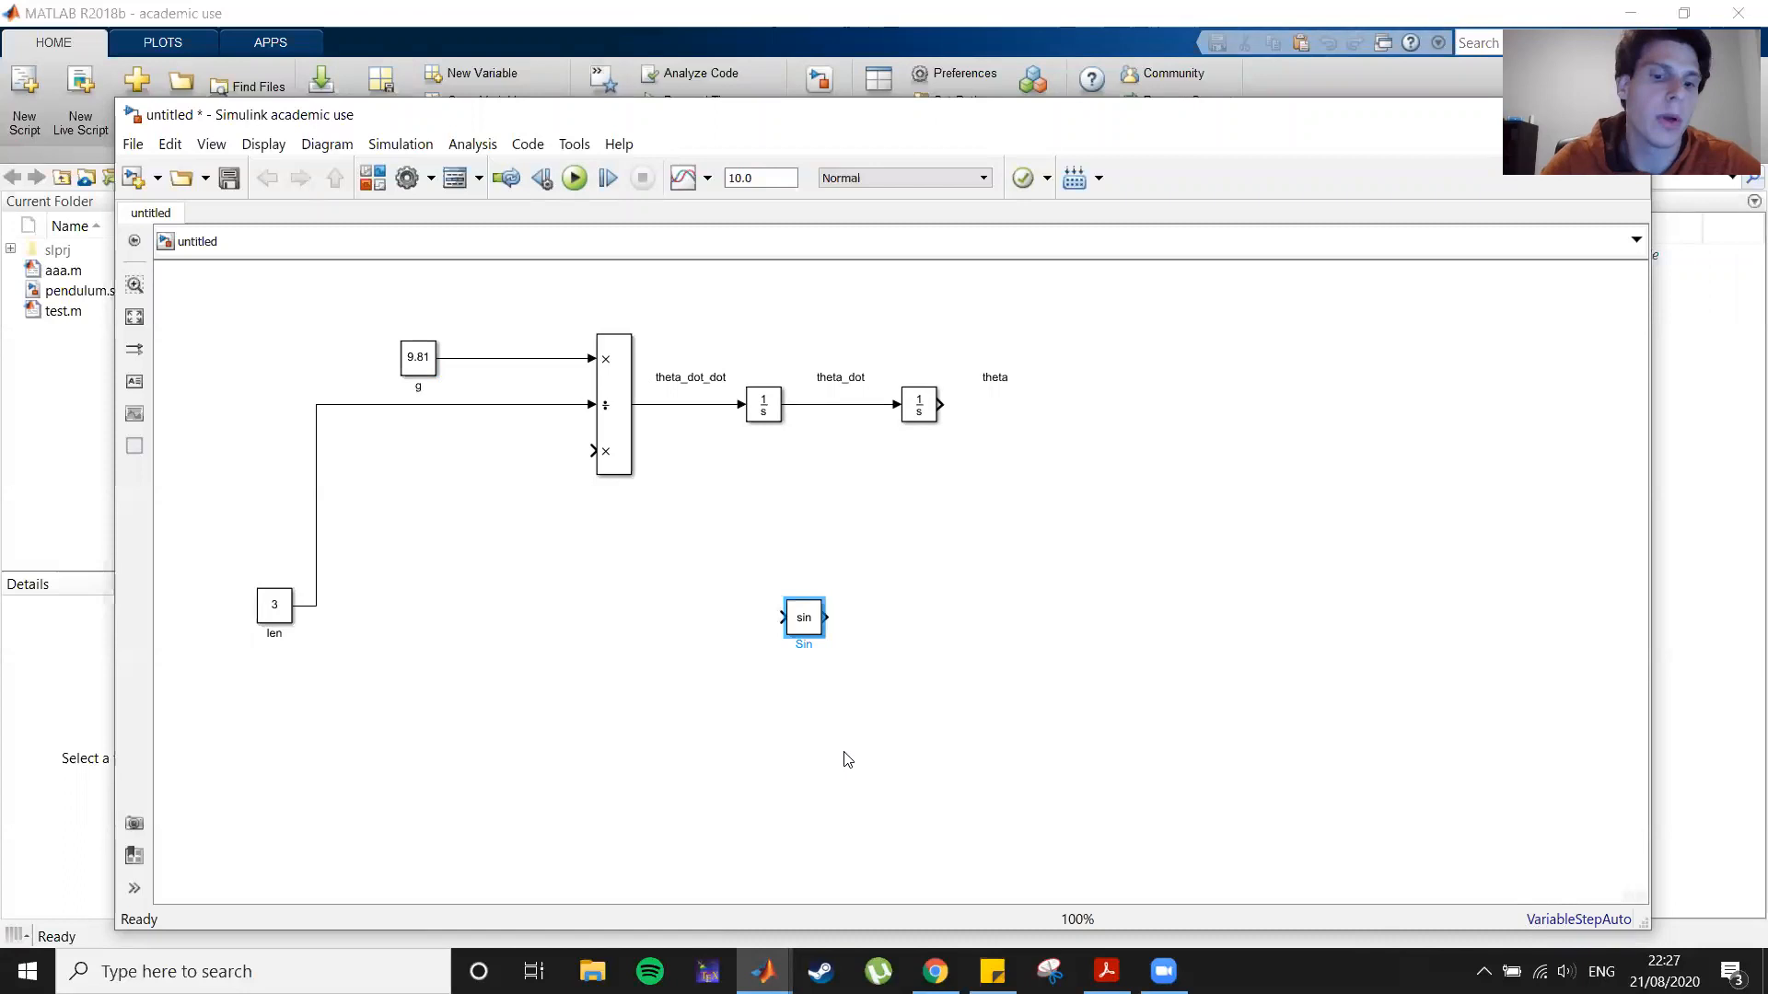
{"action": "key", "text": "ctrl+r"}
{"action": "key", "text": "ctrl+r"}
{"action": "key", "text": "ctrl+r"}
{"action": "key", "text": "ctrl+r"}
{"action": "key", "text": "ctrl+r"}
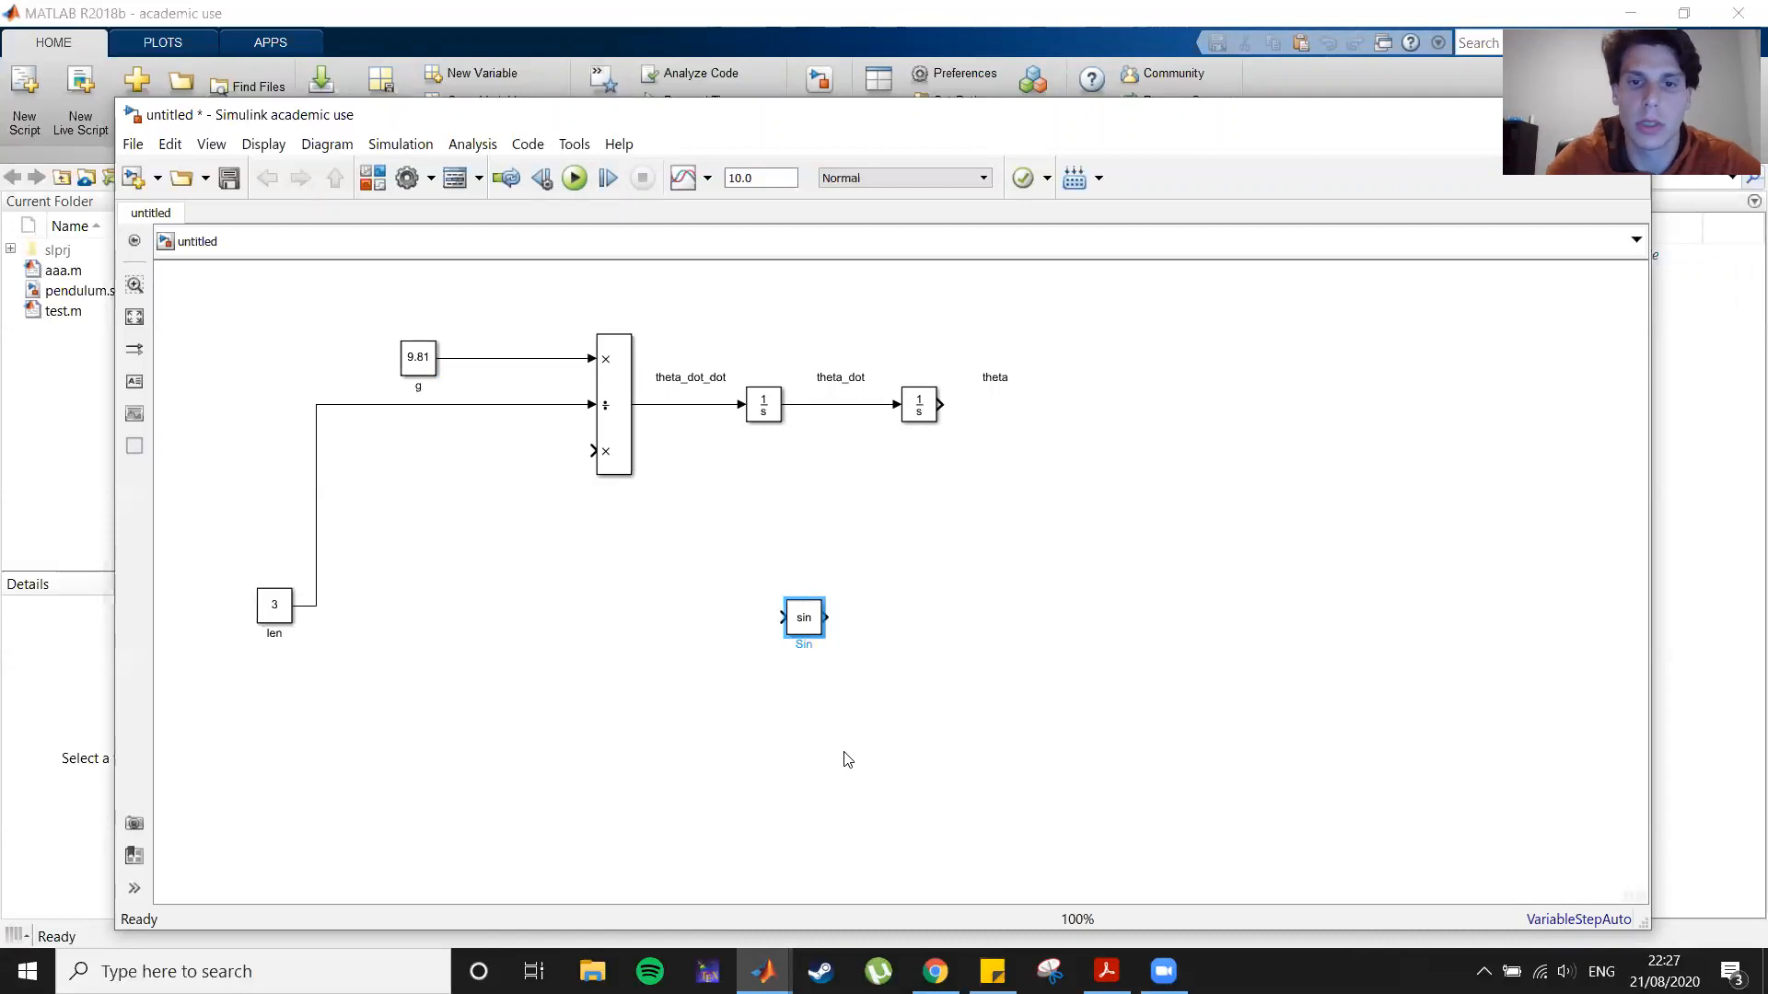
{"action": "key", "text": "ctrl+r"}
{"action": "key", "text": "ctrl+r"}
{"action": "key", "text": "ctrl+r"}
{"action": "key", "text": "ctrl+r"}
{"action": "key", "text": "ctrl+r"}
{"action": "key", "text": "ctrl+r"}
{"action": "key", "text": "ctrl+r"}
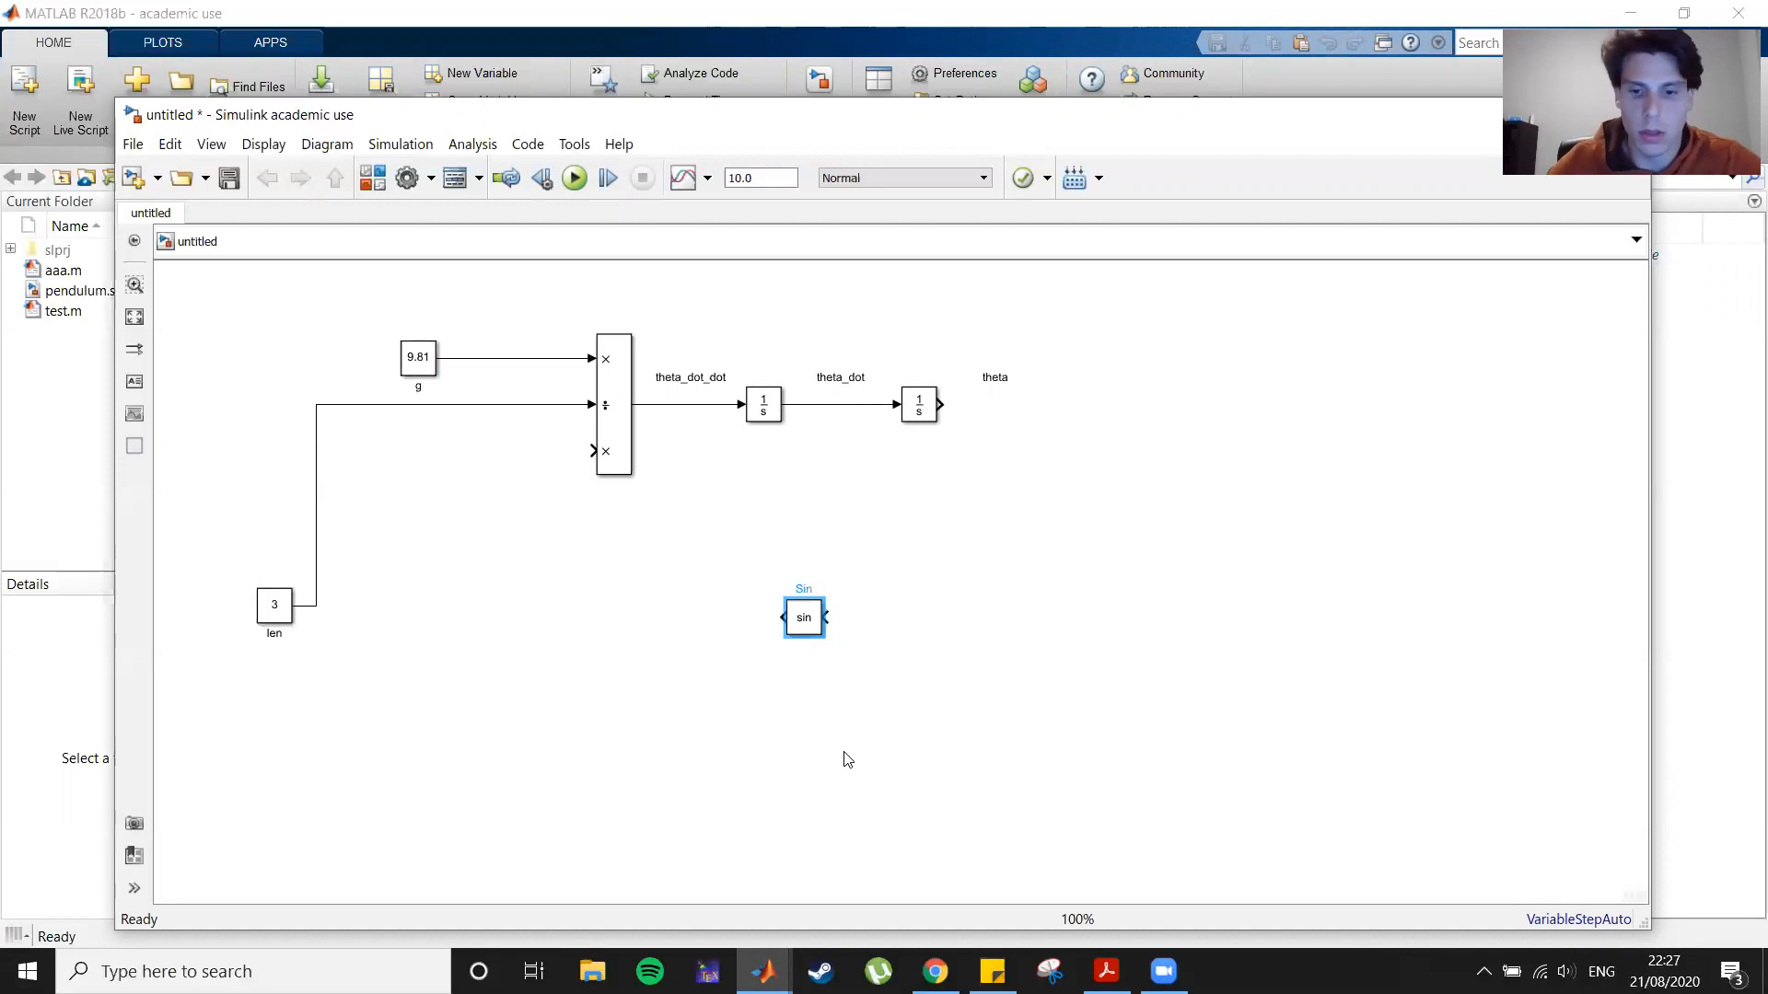
{"action": "left_click_drag", "start_coordinate": [801, 628], "coordinate": [592, 450]}
{"action": "left_click", "coordinate": [607, 616]}
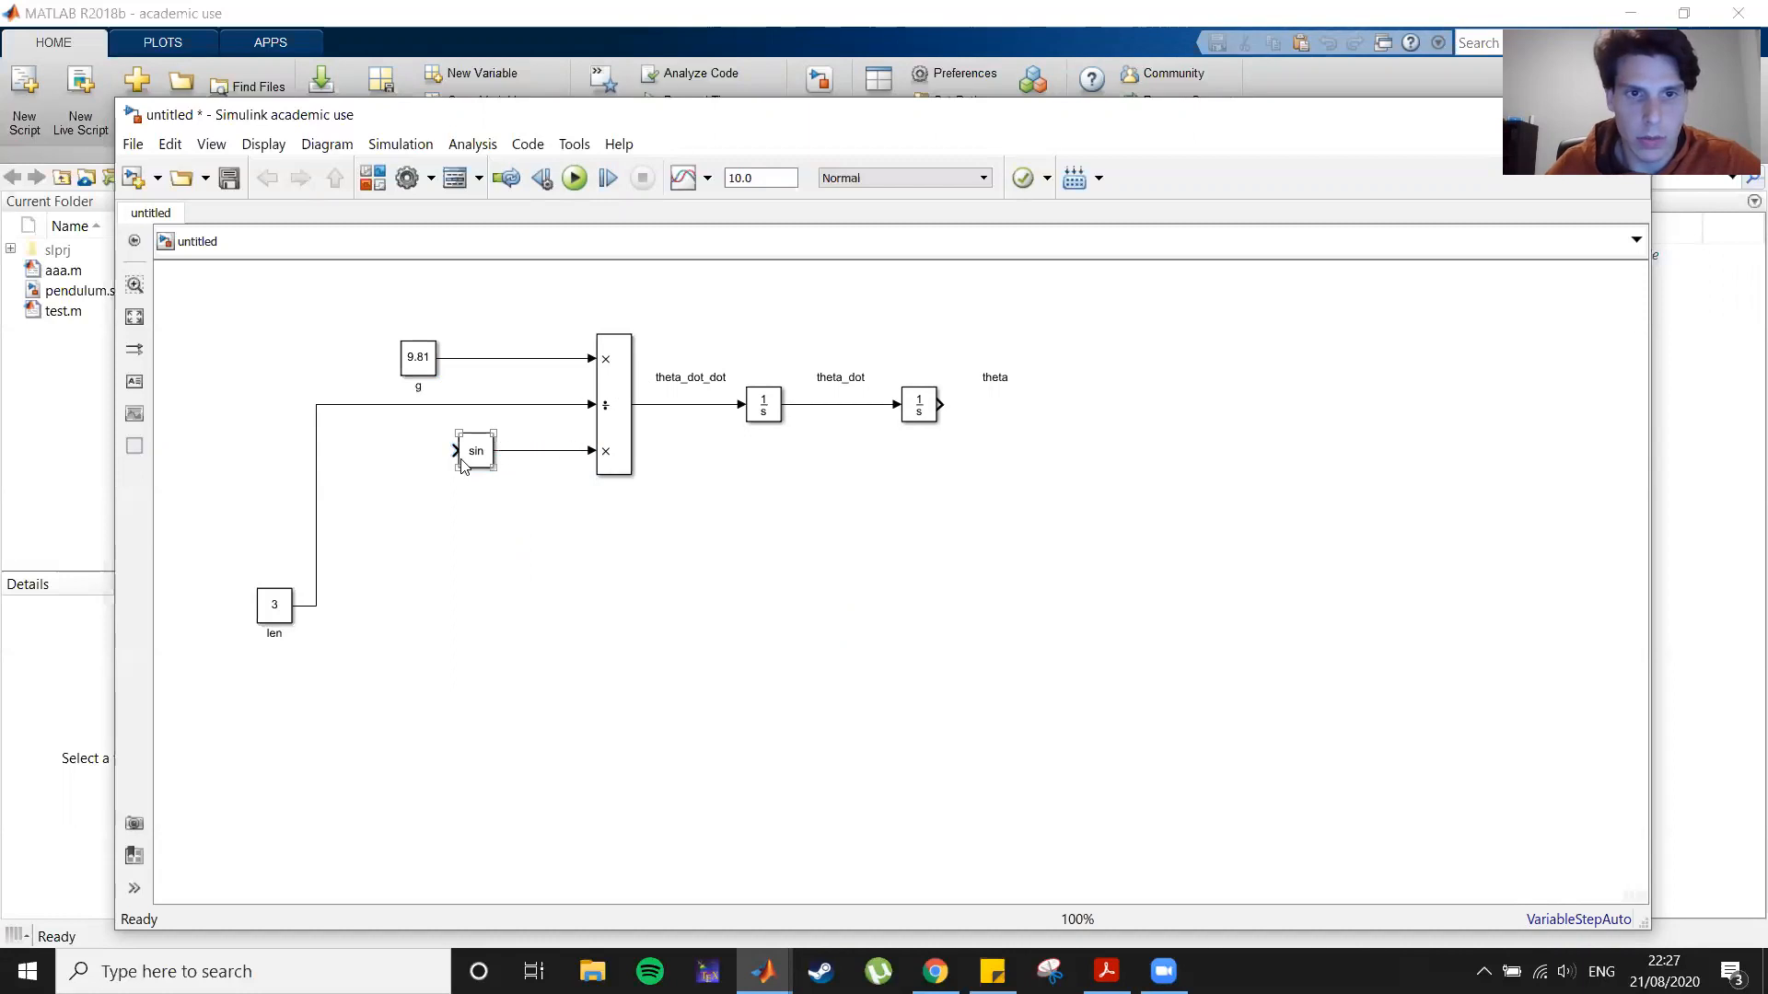
{"action": "mouse_move", "coordinate": [479, 462]}
{"action": "left_mouse_down"}
{"action": "mouse_move", "coordinate": [501, 460]}
{"action": "mouse_move", "coordinate": [485, 455]}
{"action": "left_mouse_up"}
{"action": "left_click", "coordinate": [589, 615]}
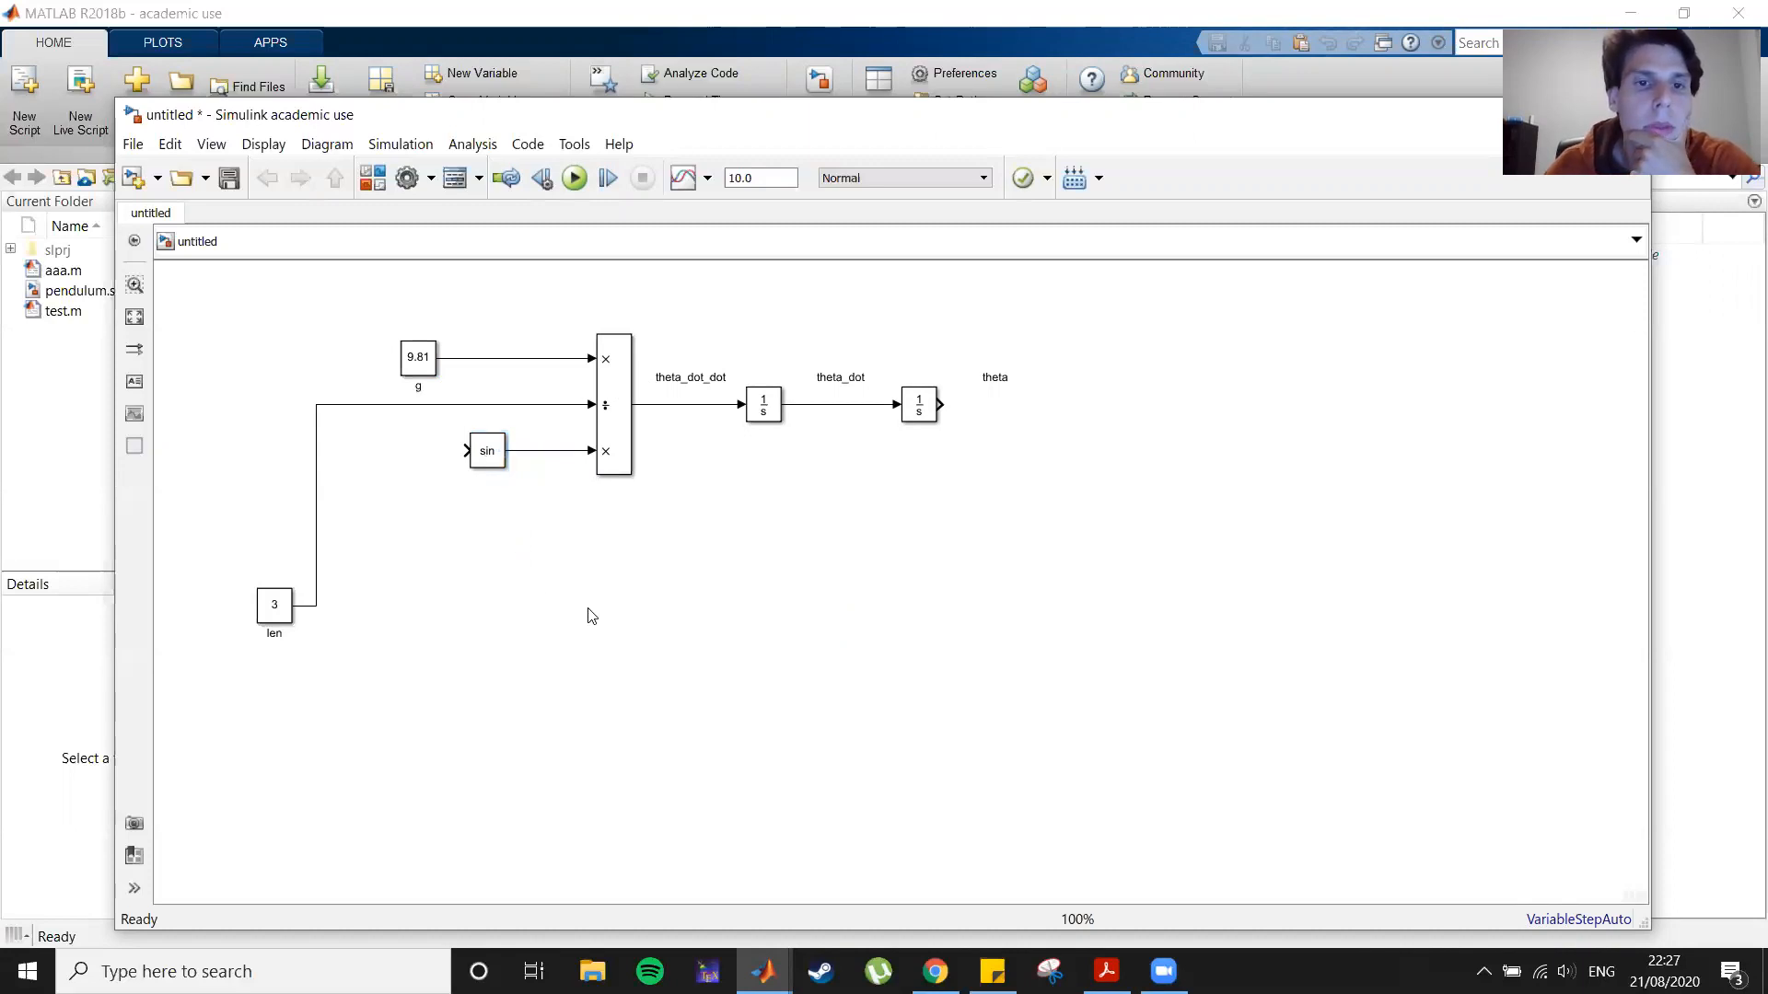
{"action": "left_click", "coordinate": [487, 468]}
{"action": "left_click_drag", "start_coordinate": [485, 463], "coordinate": [469, 463]}
Step: Branch the theta signal back into the Sin block's input to close the loop
{"action": "left_click", "coordinate": [974, 418]}
{"action": "left_click_drag", "start_coordinate": [974, 418], "coordinate": [403, 481]}
{"action": "left_click", "coordinate": [515, 717]}
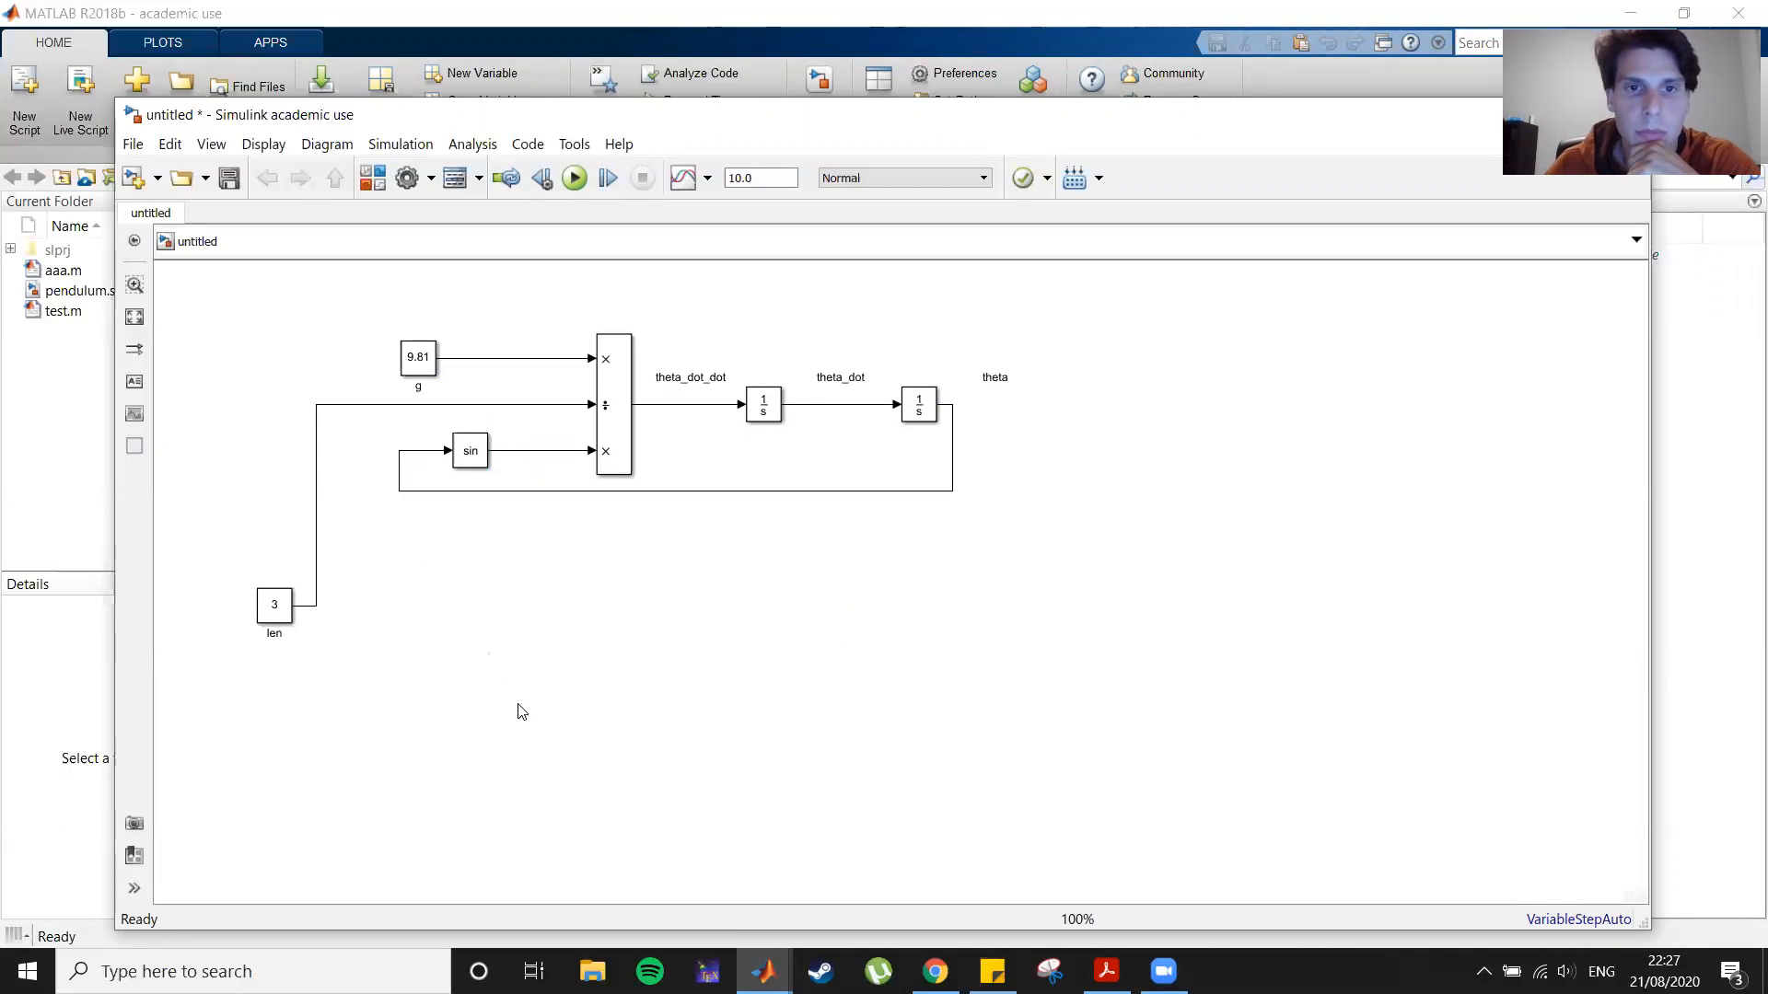
Step: Add a Gain block with a gain of -1 below the model
{"action": "left_click", "coordinate": [763, 415]}
{"action": "left_click", "coordinate": [718, 655]}
{"action": "double_click", "coordinate": [718, 654]}
{"action": "type", "text": "gain"}
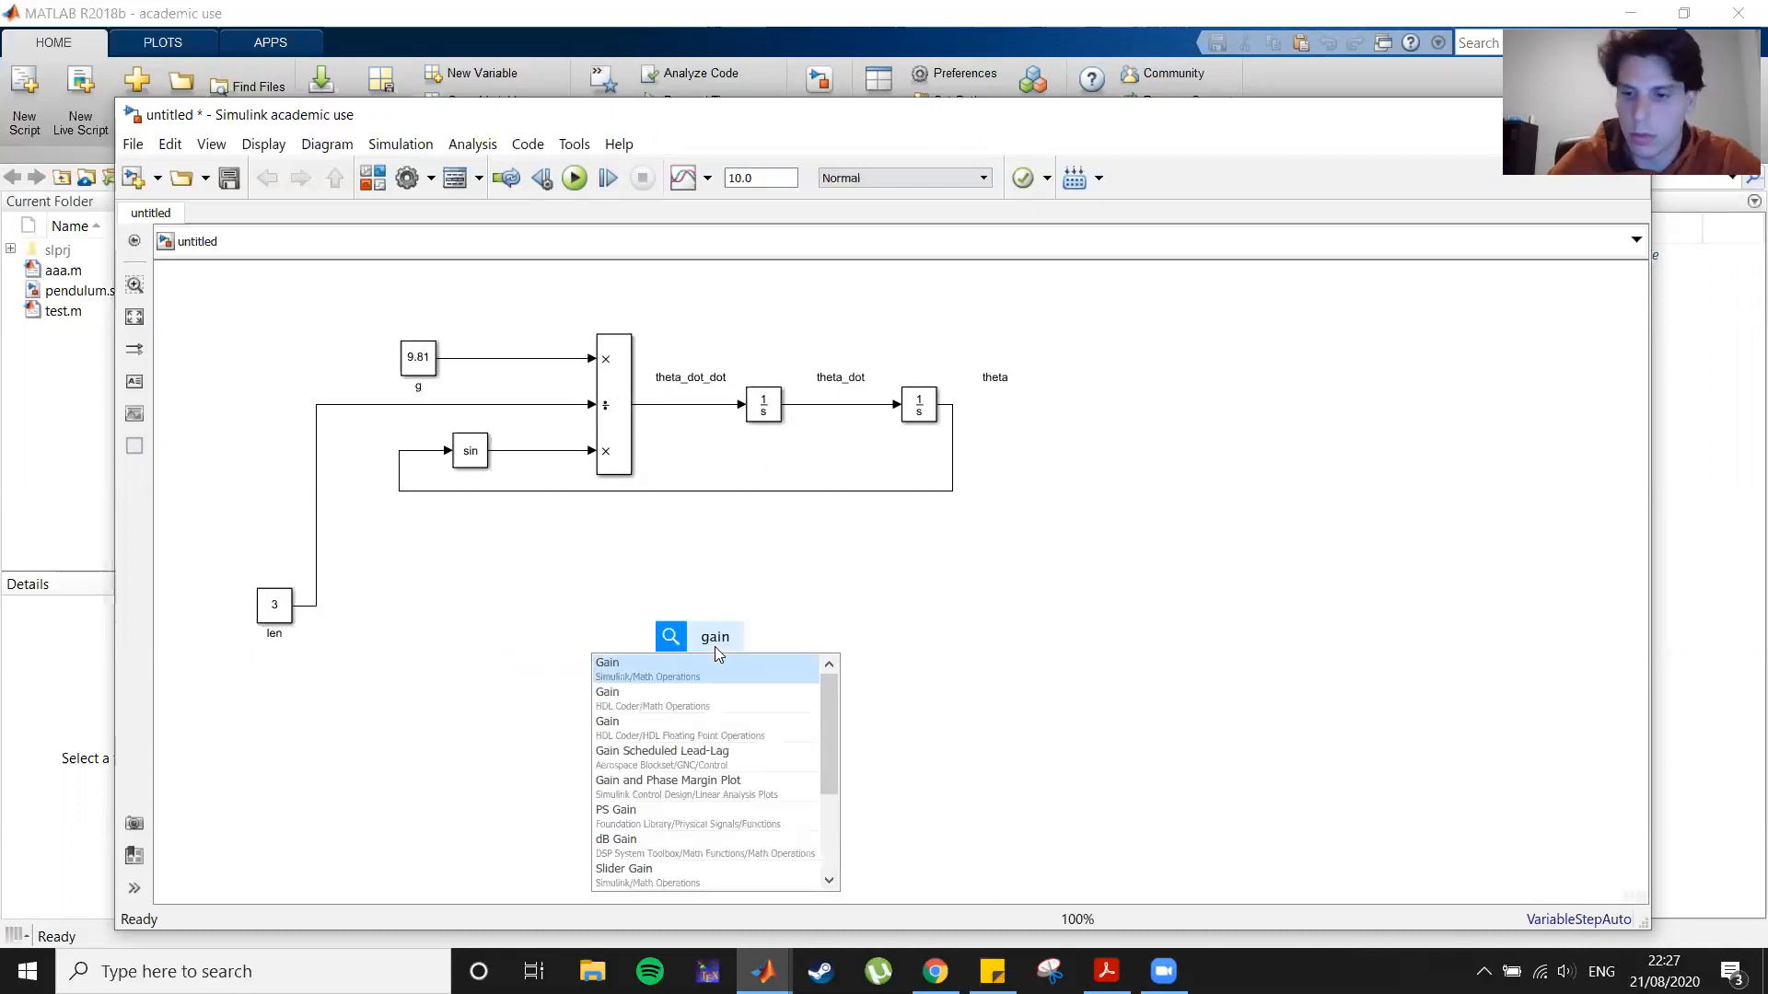
{"action": "key", "text": "Return"}
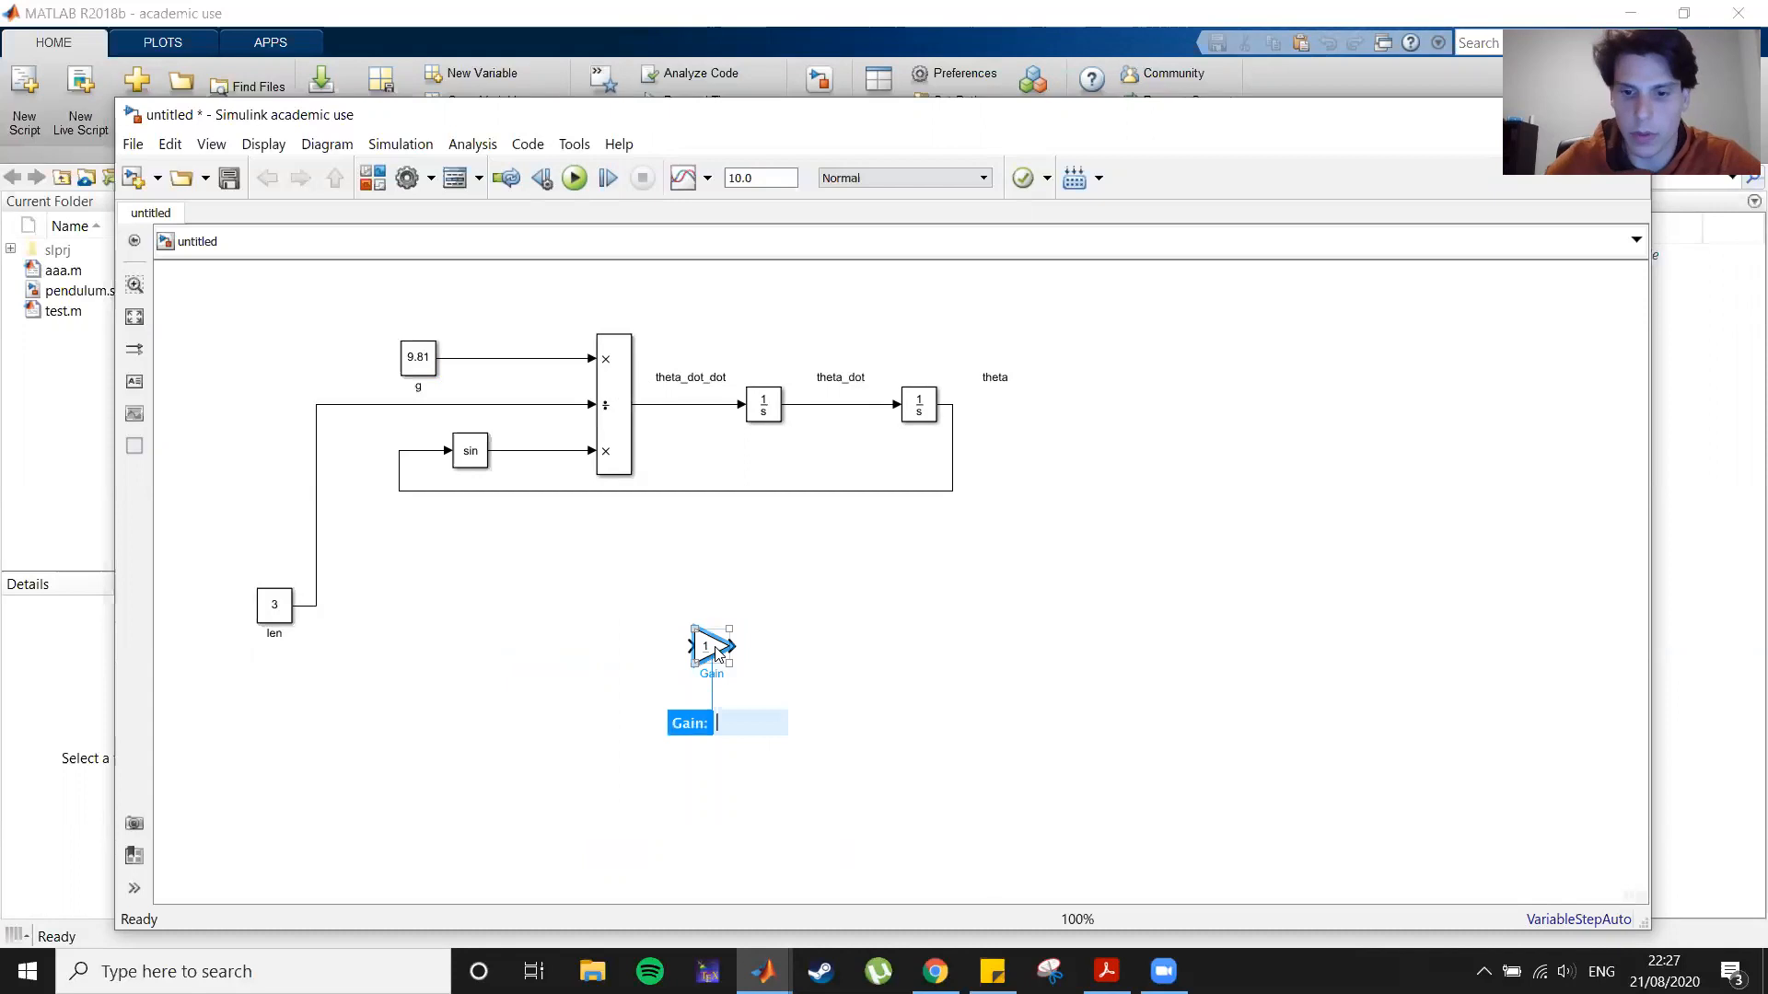
{"action": "type", "text": "-1"}
{"action": "key", "text": "Return"}
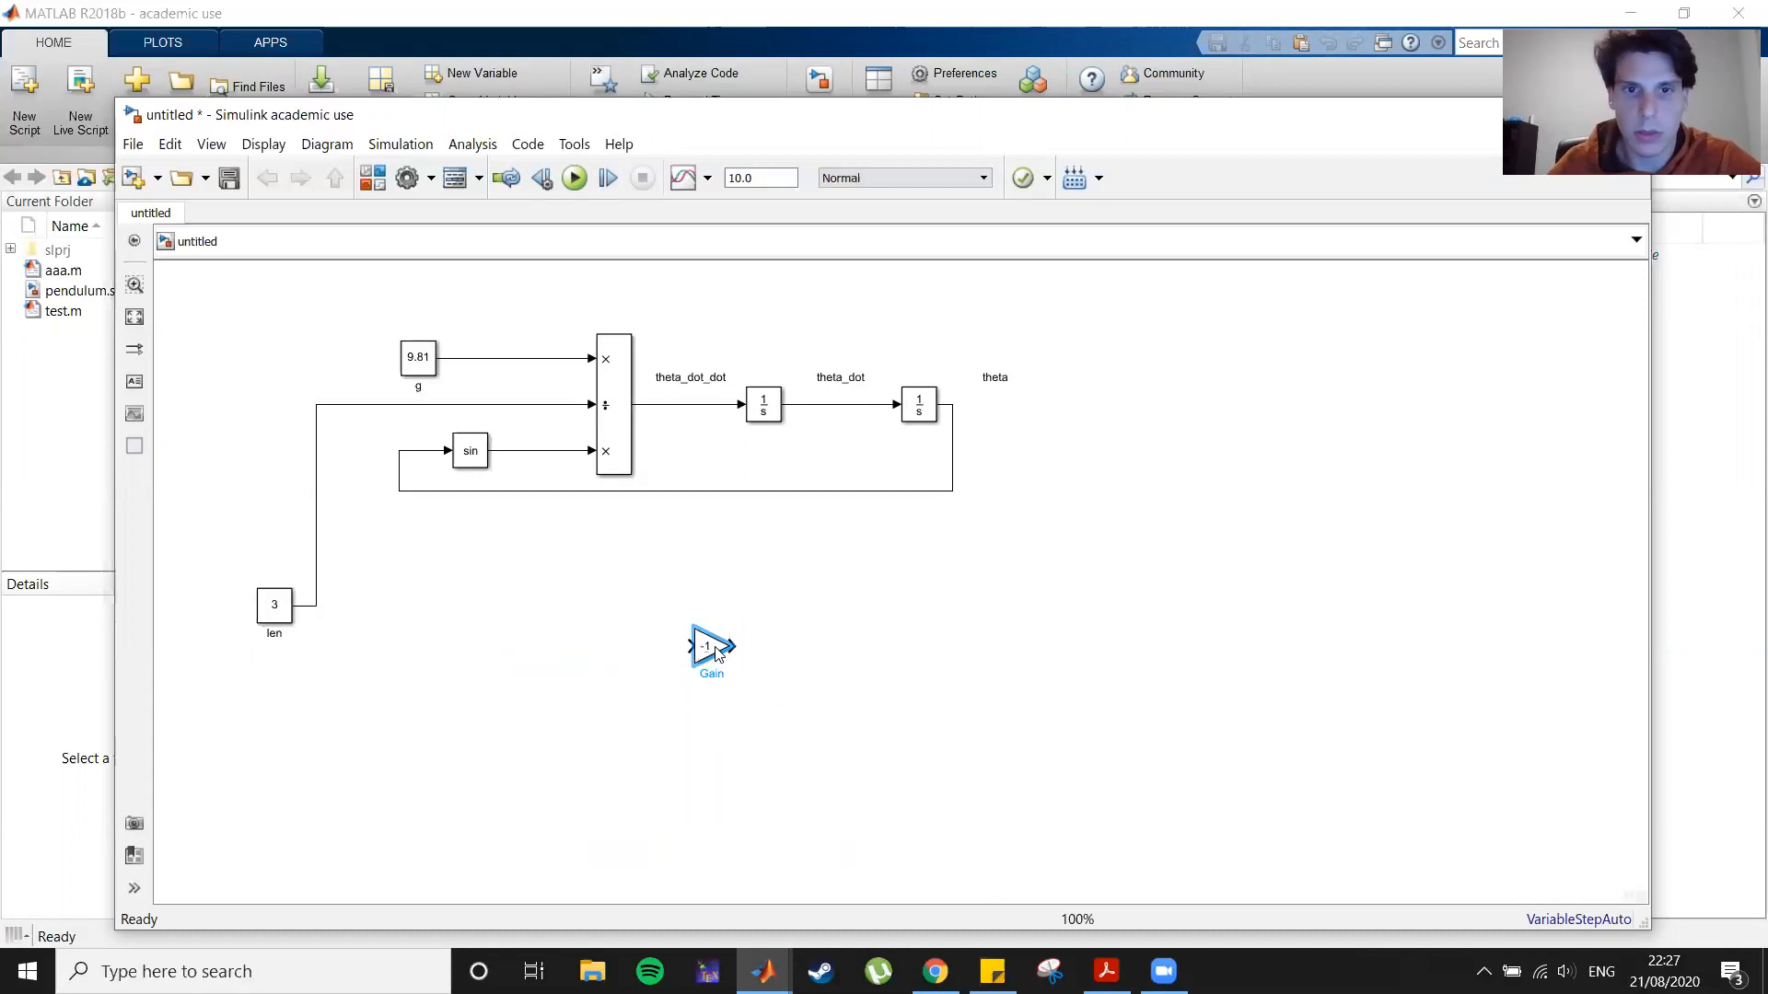
Step: Shift the integrators right, insert the -1 Gain between the Divide block and first integrator, and run the simulation
{"action": "left_click_drag", "start_coordinate": [715, 334], "coordinate": [1073, 468]}
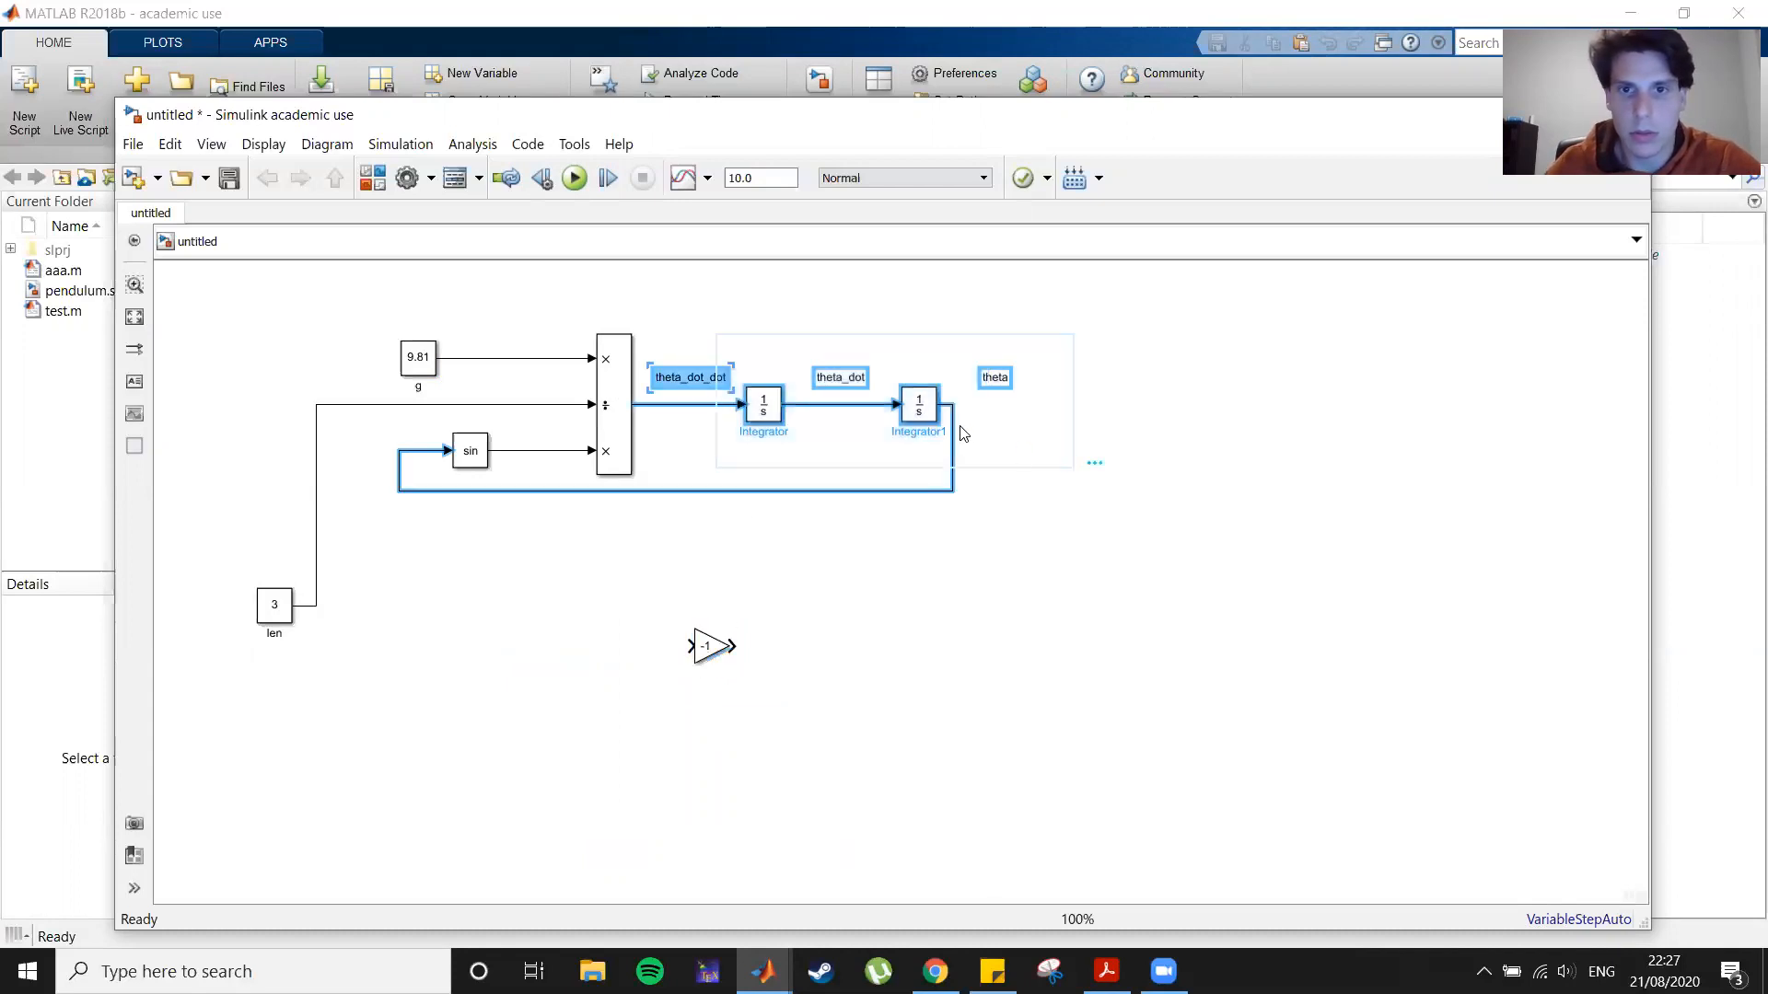
{"action": "left_click_drag", "start_coordinate": [925, 418], "coordinate": [1035, 419]}
{"action": "left_click_drag", "start_coordinate": [713, 646], "coordinate": [718, 405]}
{"action": "left_click", "coordinate": [819, 776]}
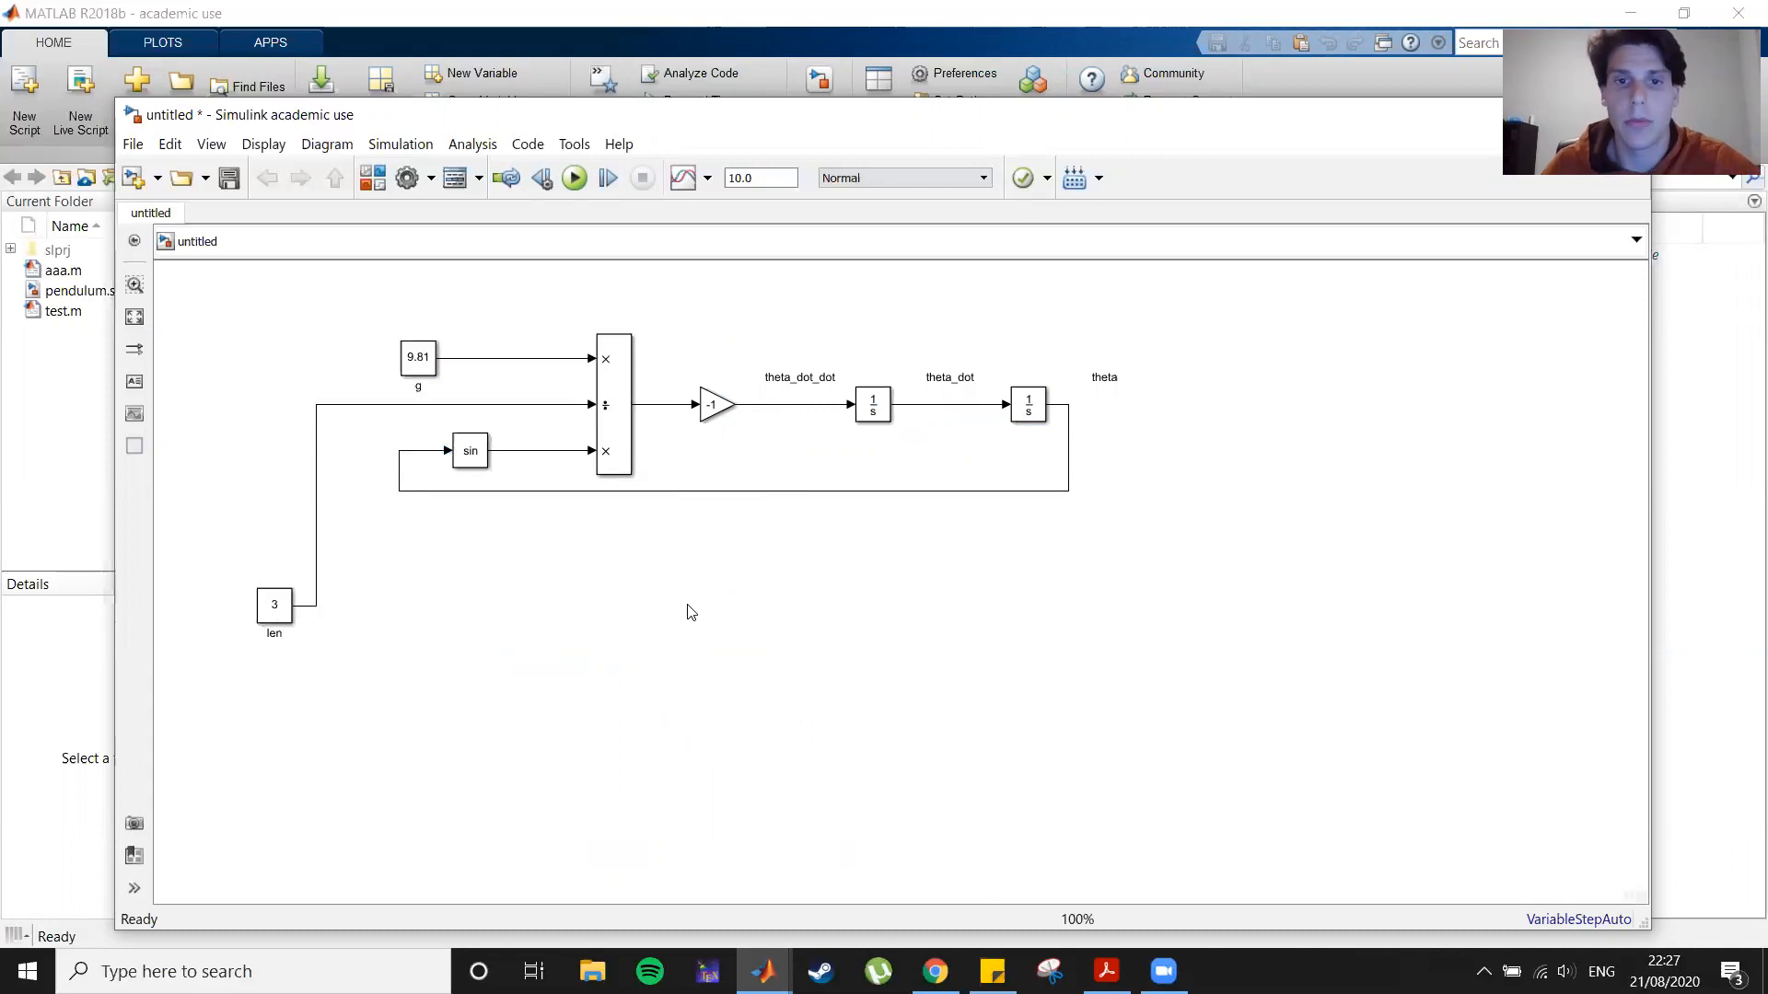
{"action": "left_click", "coordinate": [573, 179]}
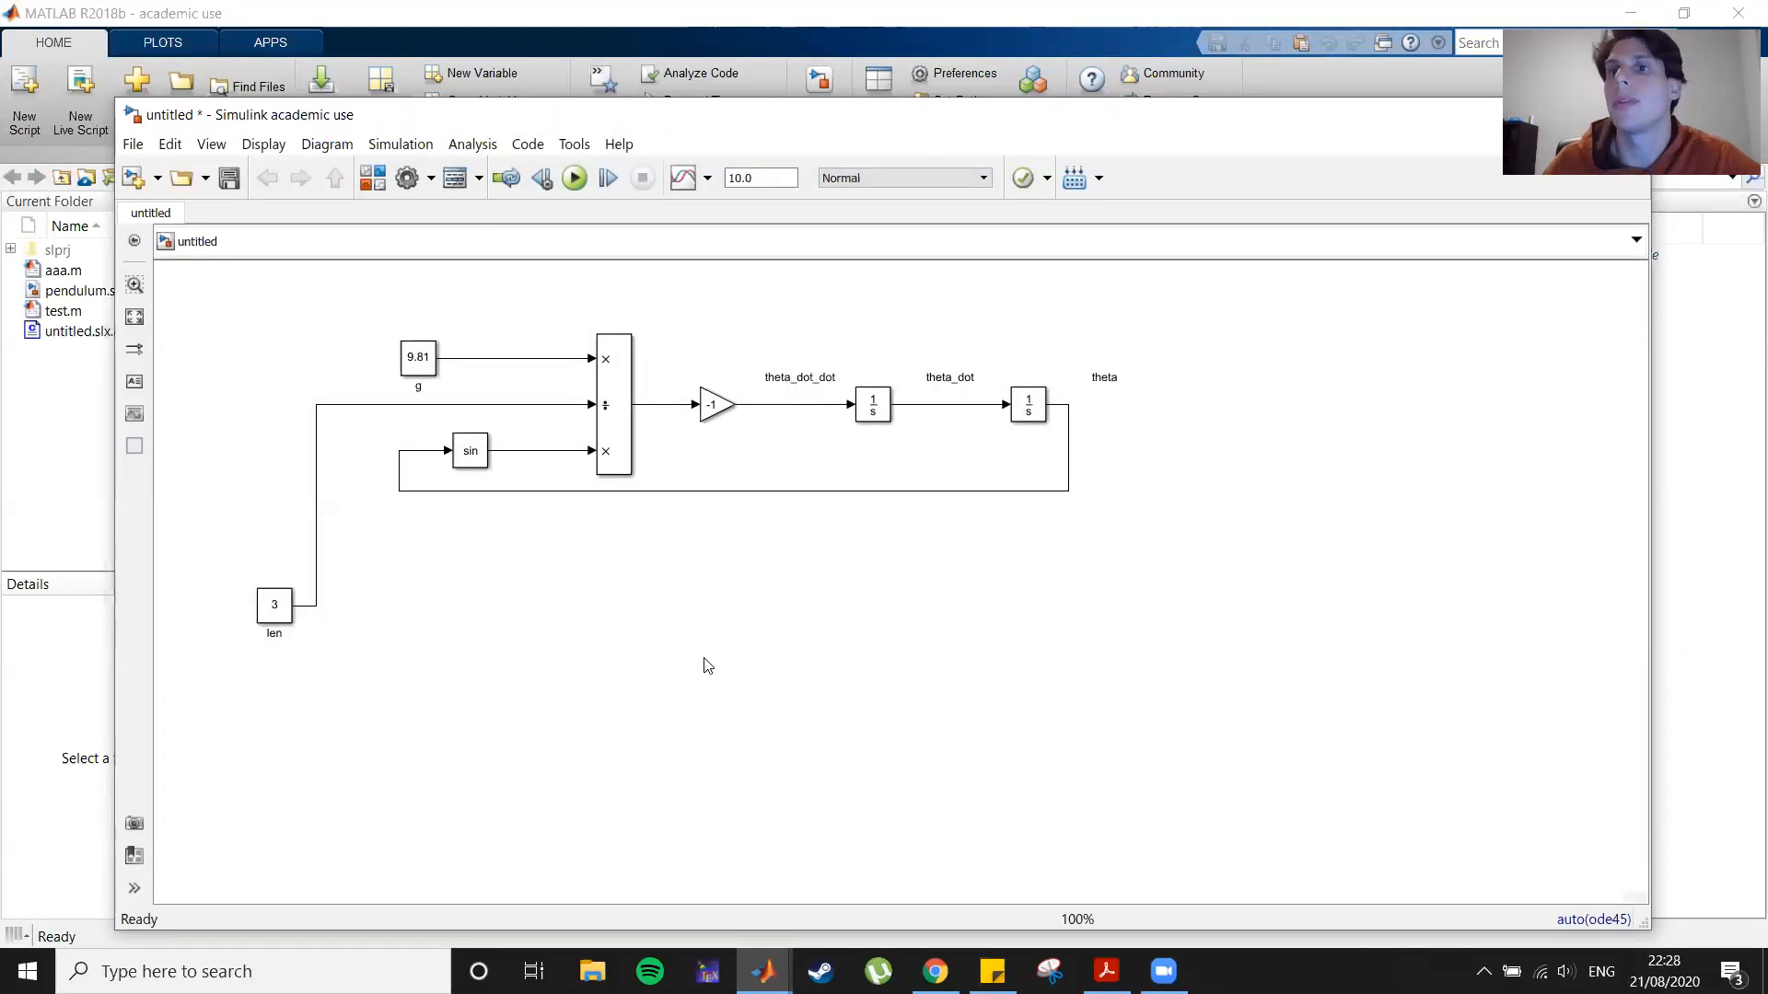
Step: Add a Scope block with 2 input ports and place it right of theta
{"action": "double_click", "coordinate": [876, 673]}
{"action": "type", "text": "scope"}
{"action": "key", "text": "Return"}
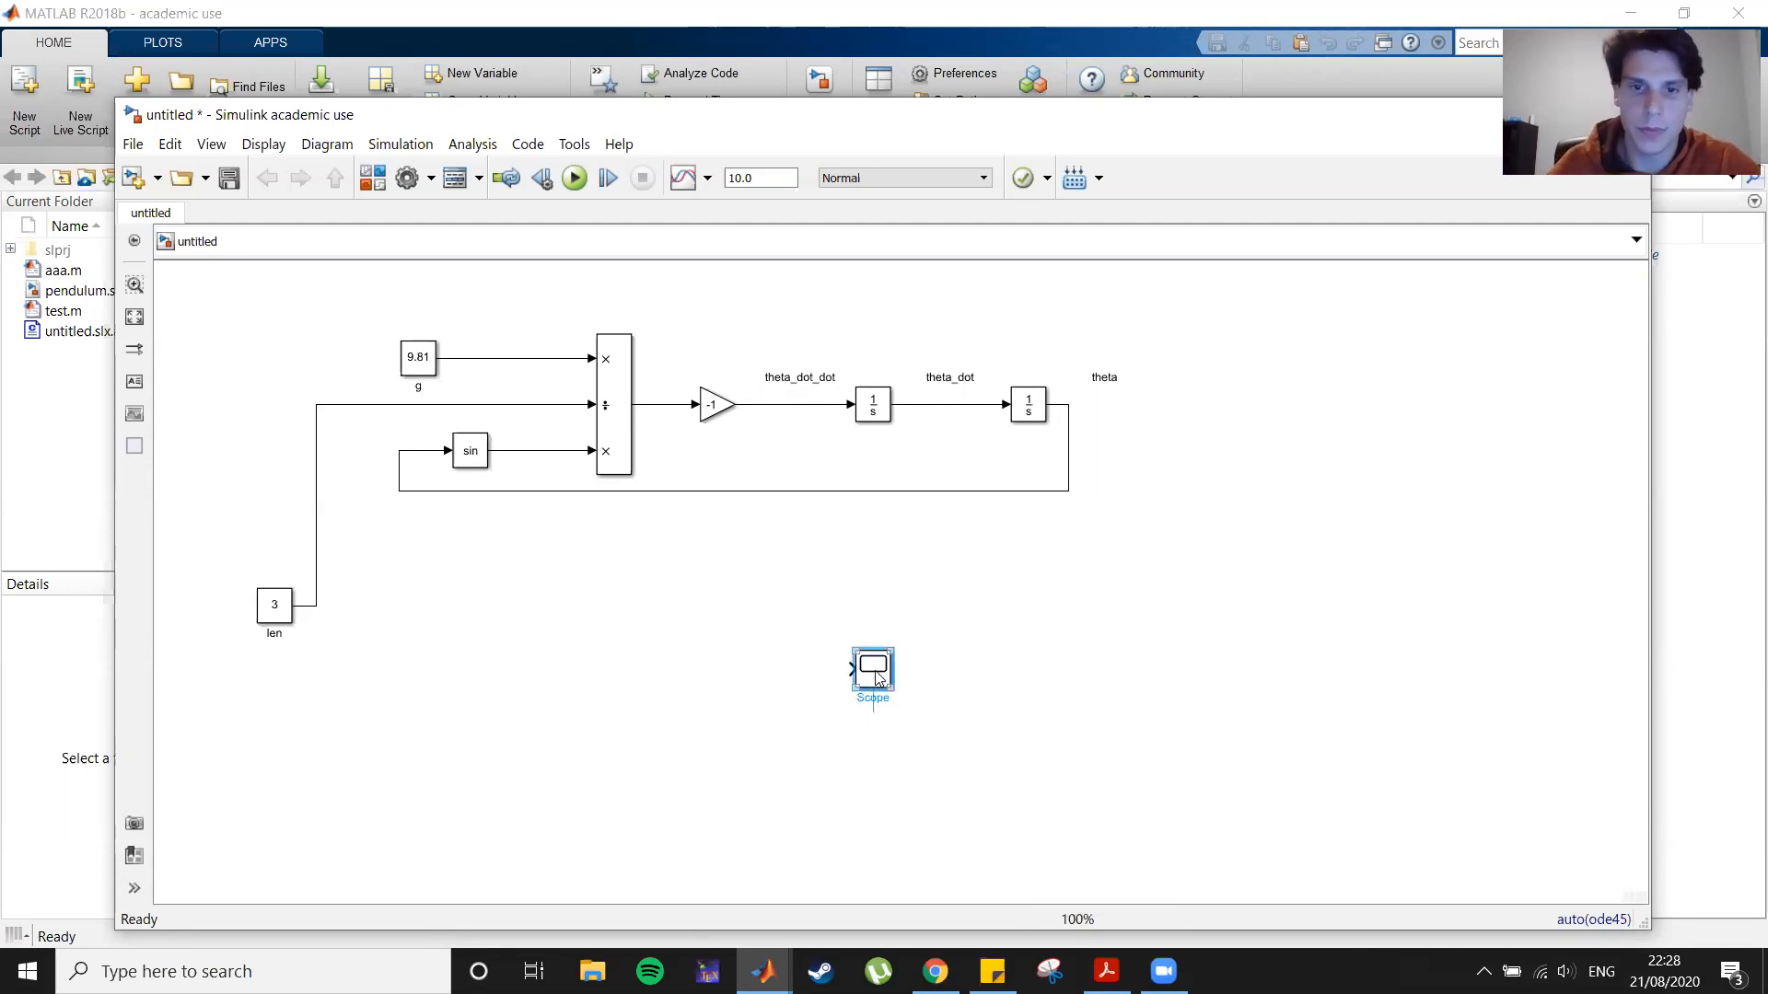
{"action": "type", "text": "2"}
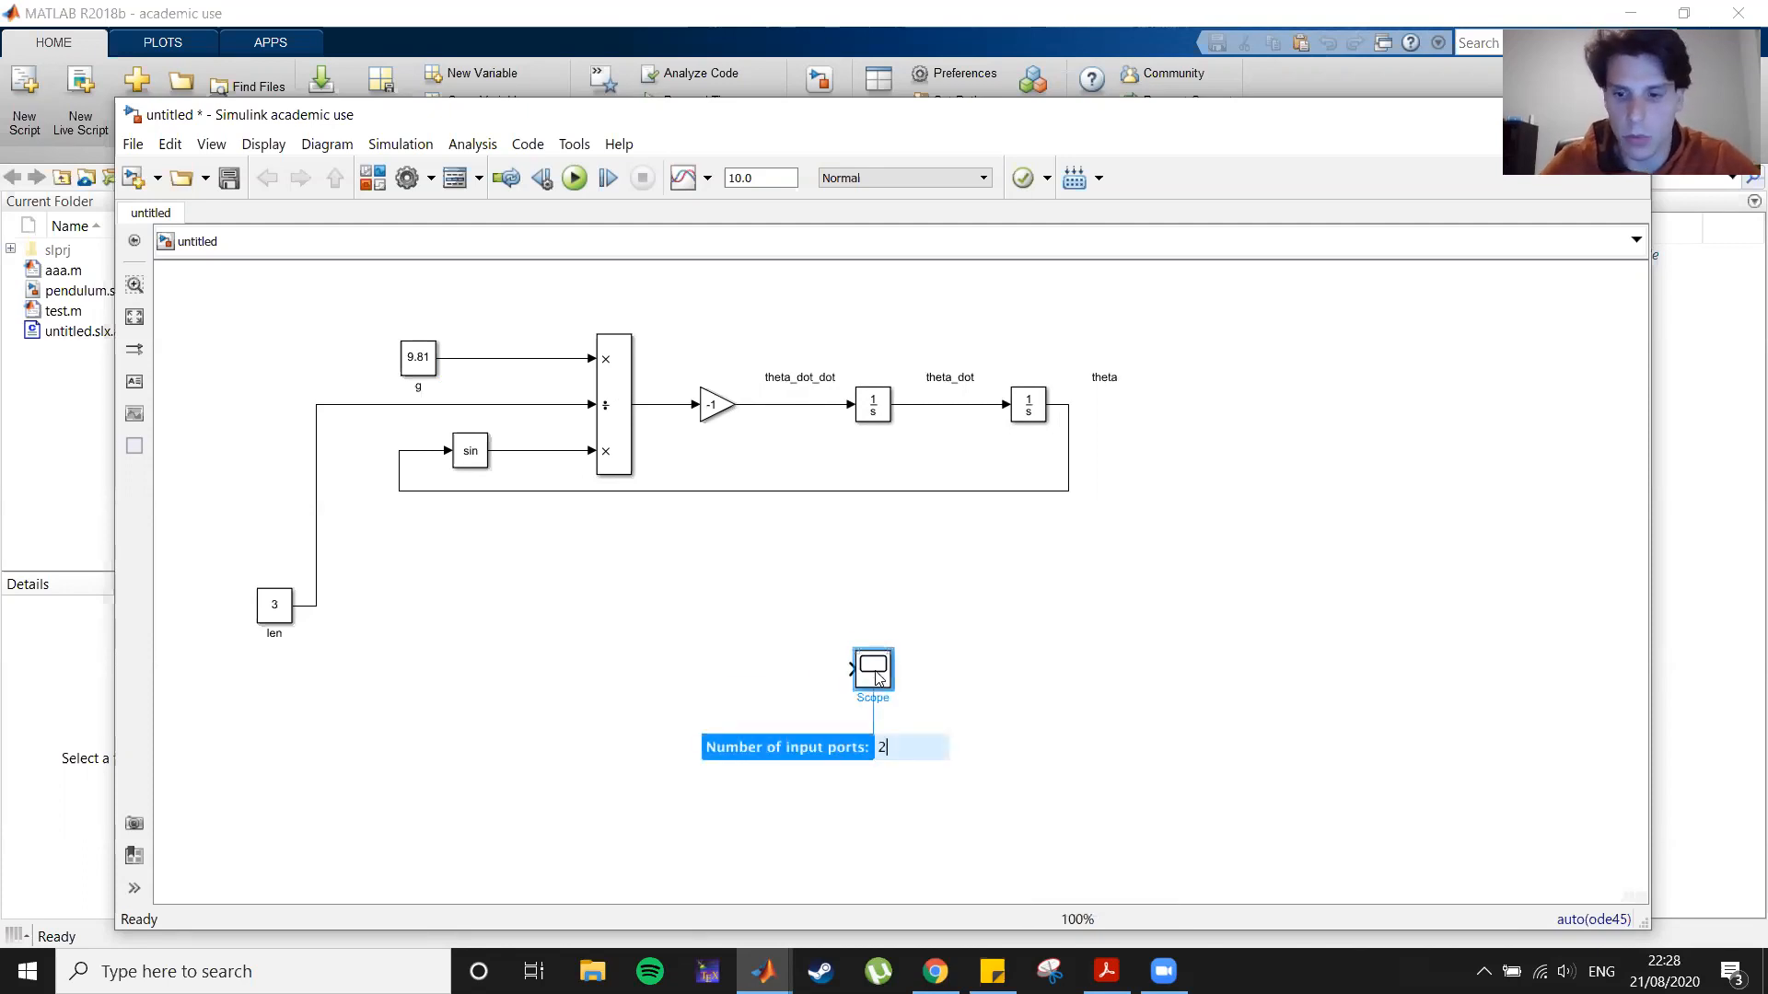
{"action": "key", "text": "Return"}
{"action": "left_click_drag", "start_coordinate": [877, 679], "coordinate": [1243, 418]}
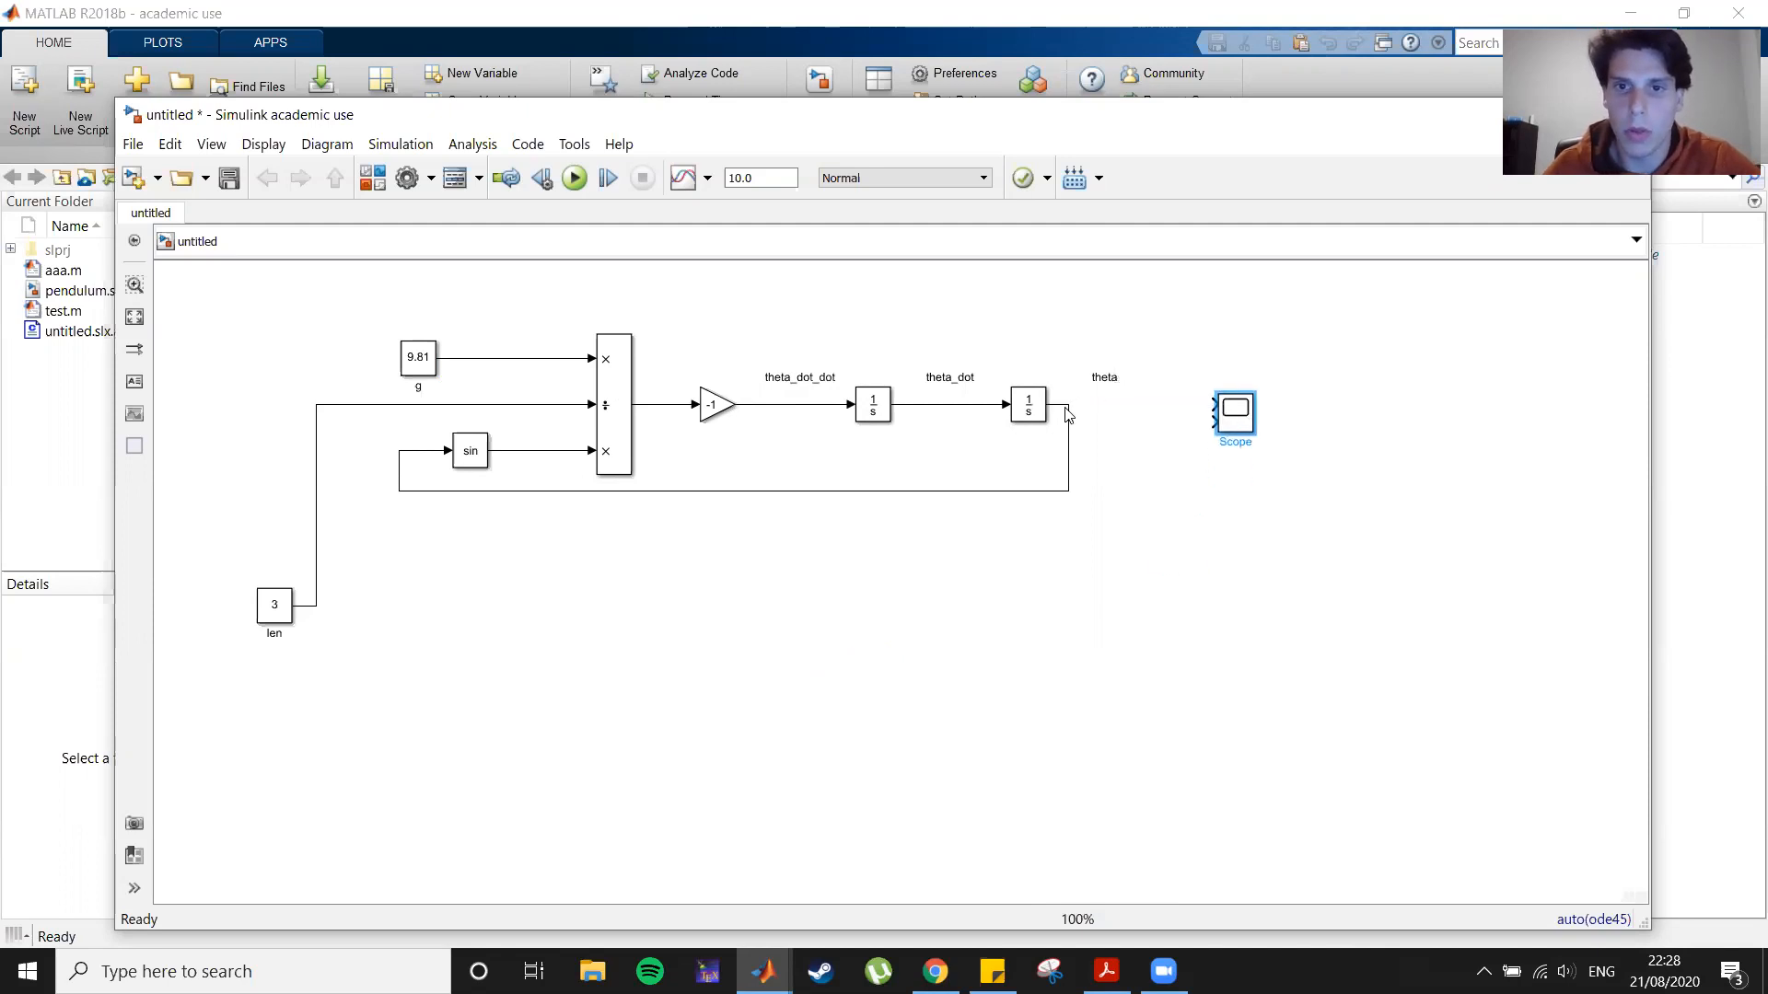
Step: Connect the theta signal to the Scope's first input
{"action": "left_click_drag", "start_coordinate": [1214, 405], "coordinate": [1068, 404]}
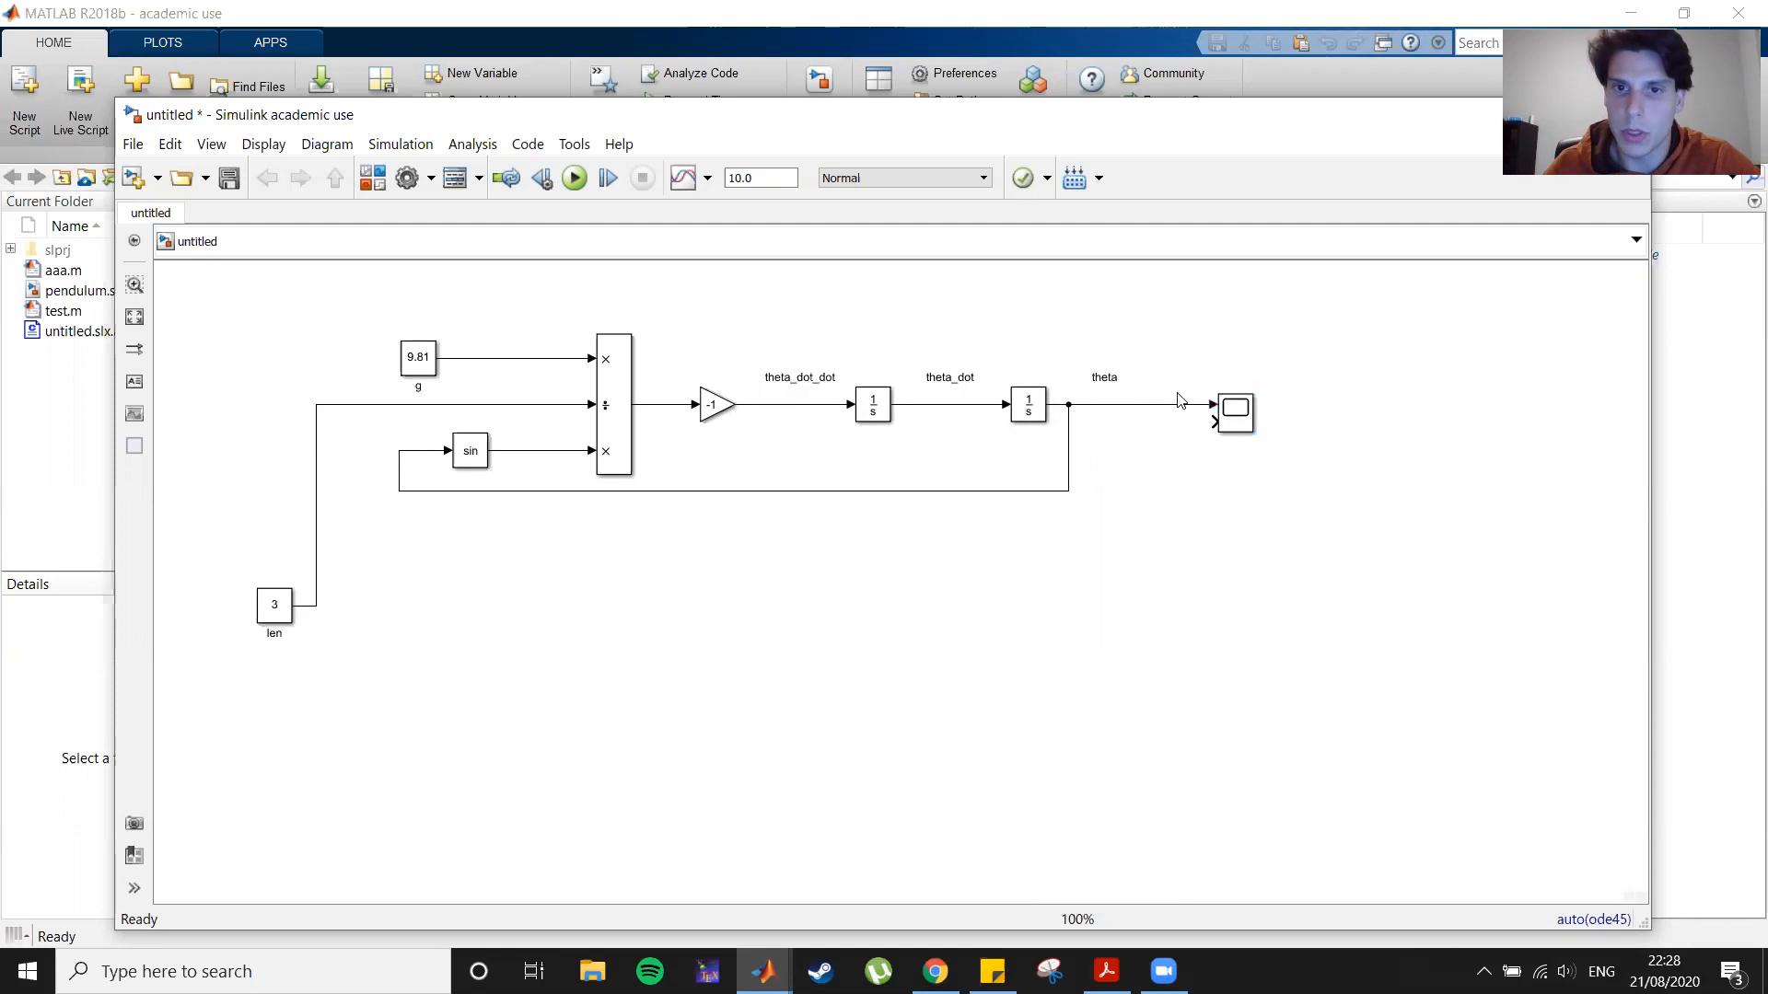
{"action": "left_click", "coordinate": [1113, 395]}
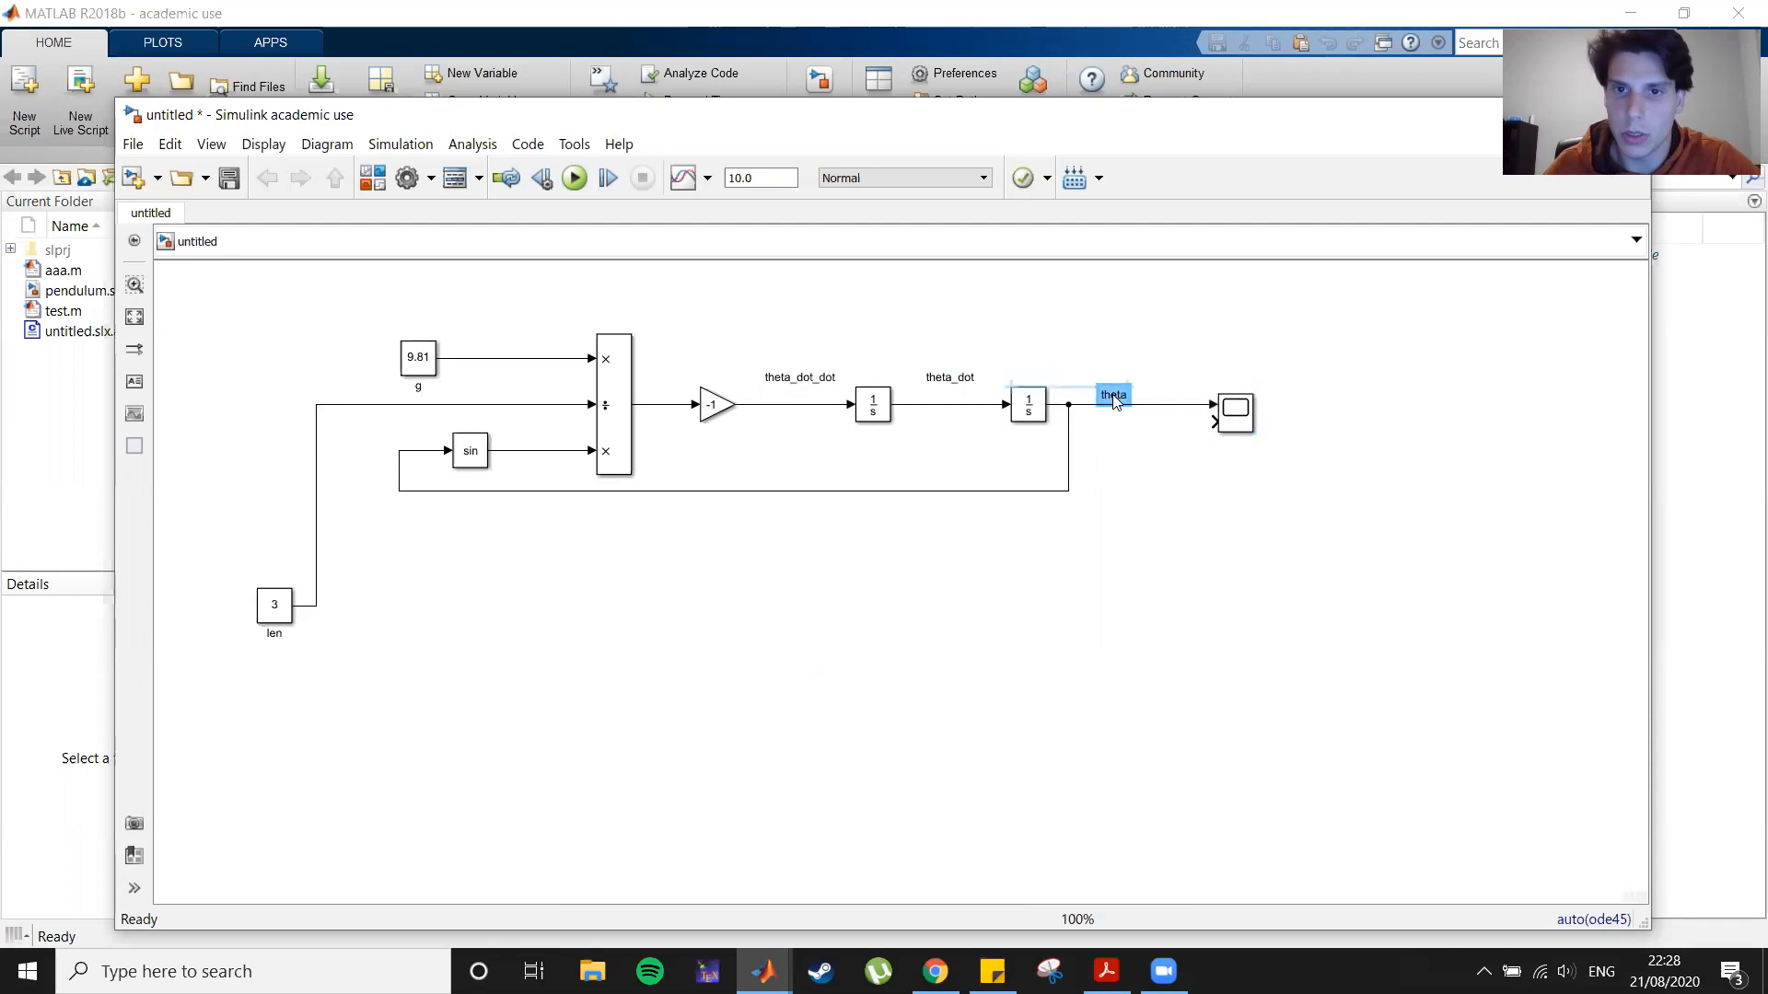
{"action": "left_click", "coordinate": [949, 379]}
{"action": "left_click", "coordinate": [800, 380]}
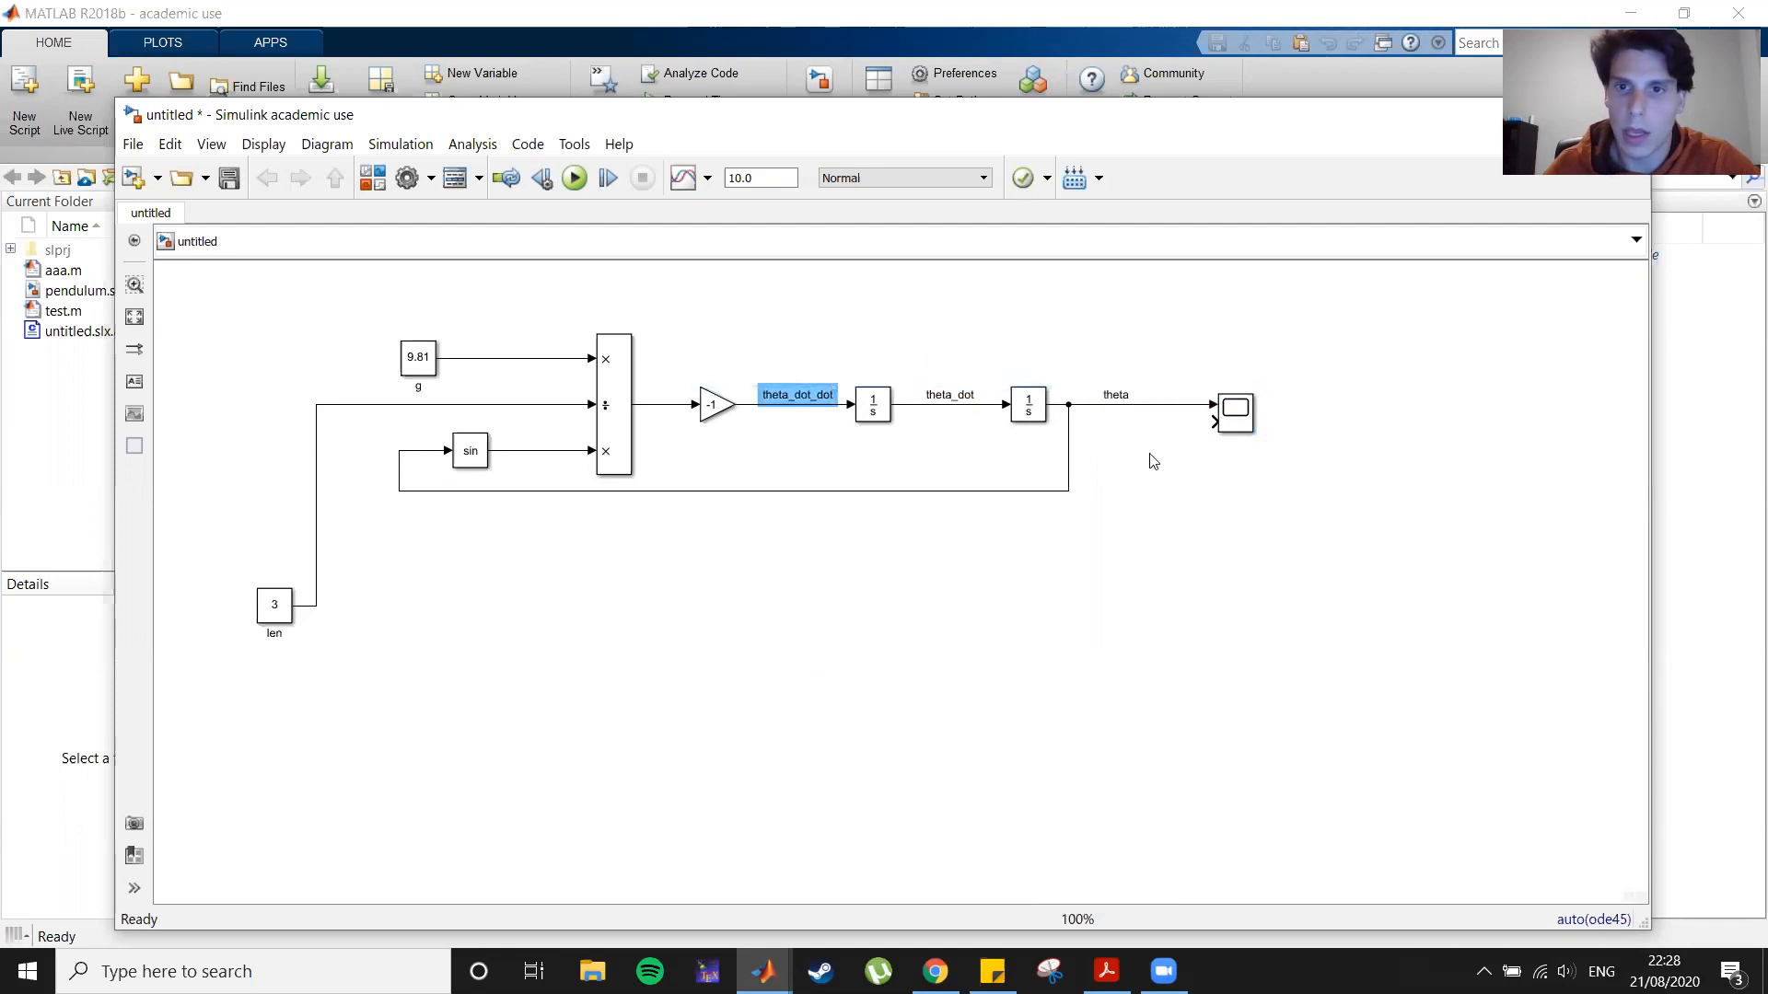
Step: Connect the theta_dot signal to the Scope's second input
{"action": "left_click_drag", "start_coordinate": [1211, 423], "coordinate": [948, 405]}
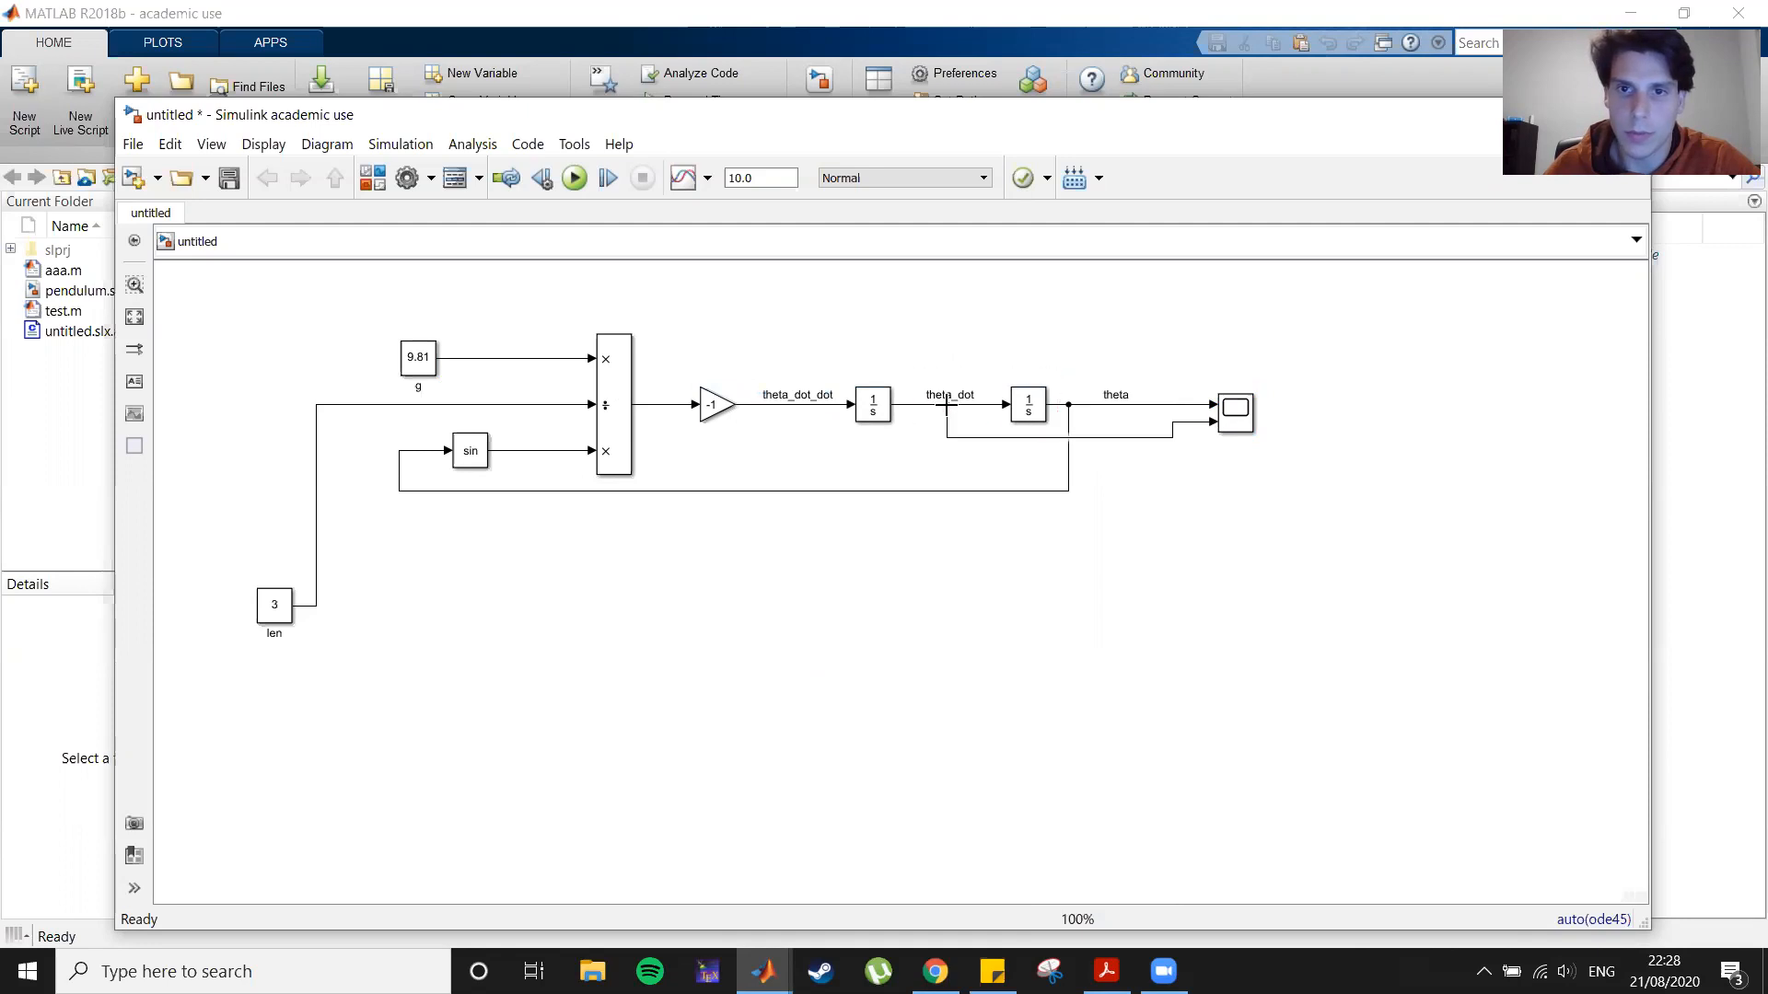
{"action": "left_click", "coordinate": [1231, 425]}
{"action": "left_click_drag", "start_coordinate": [1218, 432], "coordinate": [1233, 428]}
{"action": "left_click", "coordinate": [1234, 557]}
Step: Run the simulation, open the Scope to view the plotted signals, and close it
{"action": "left_click", "coordinate": [575, 178]}
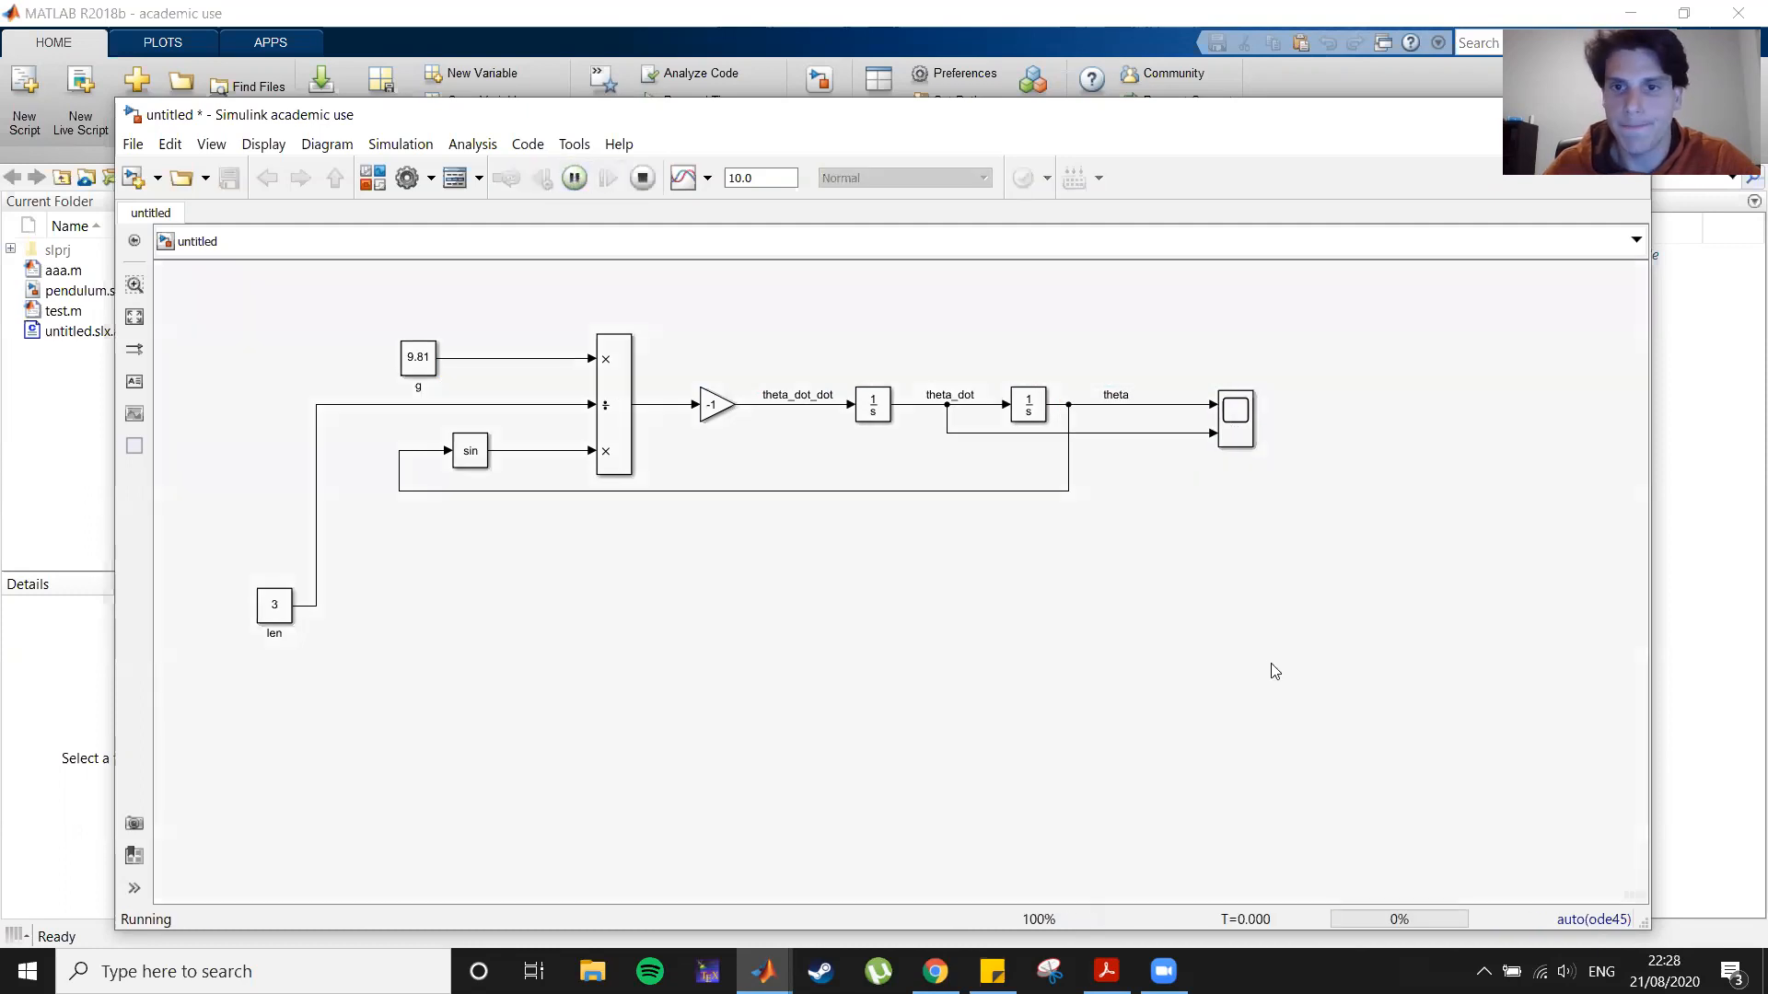
{"action": "left_click", "coordinate": [1239, 421]}
{"action": "double_click", "coordinate": [1240, 421]}
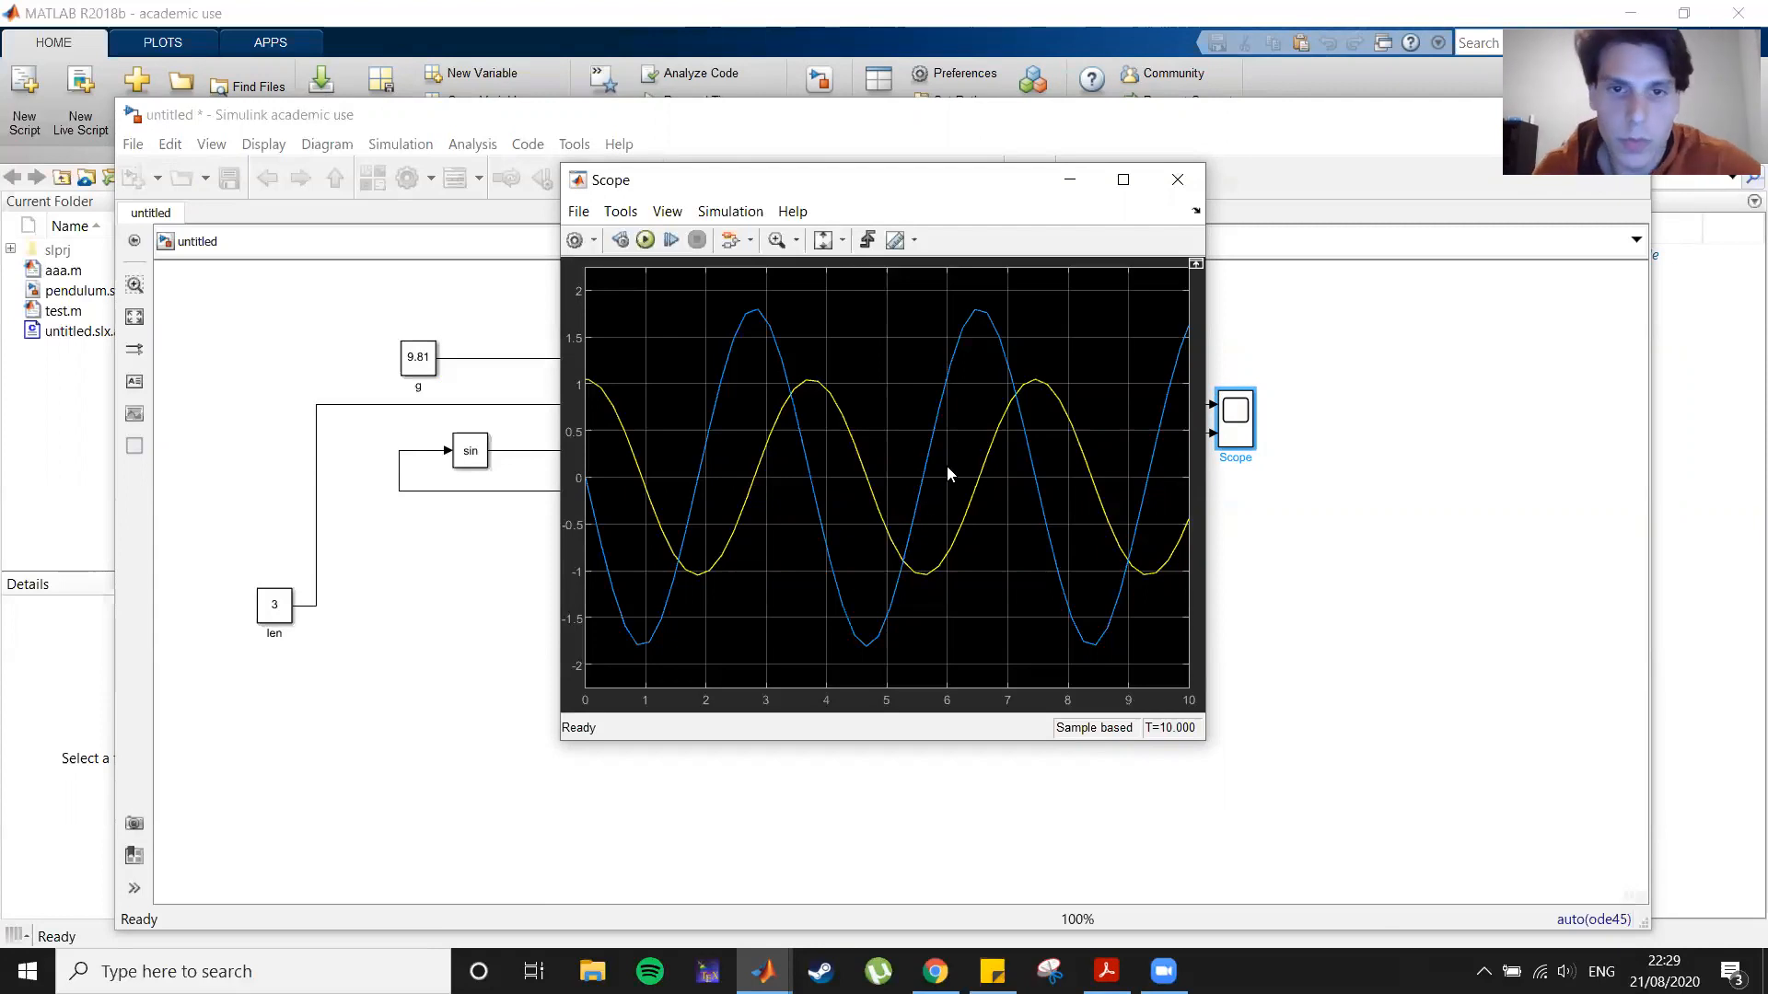
{"action": "left_click", "coordinate": [1178, 181]}
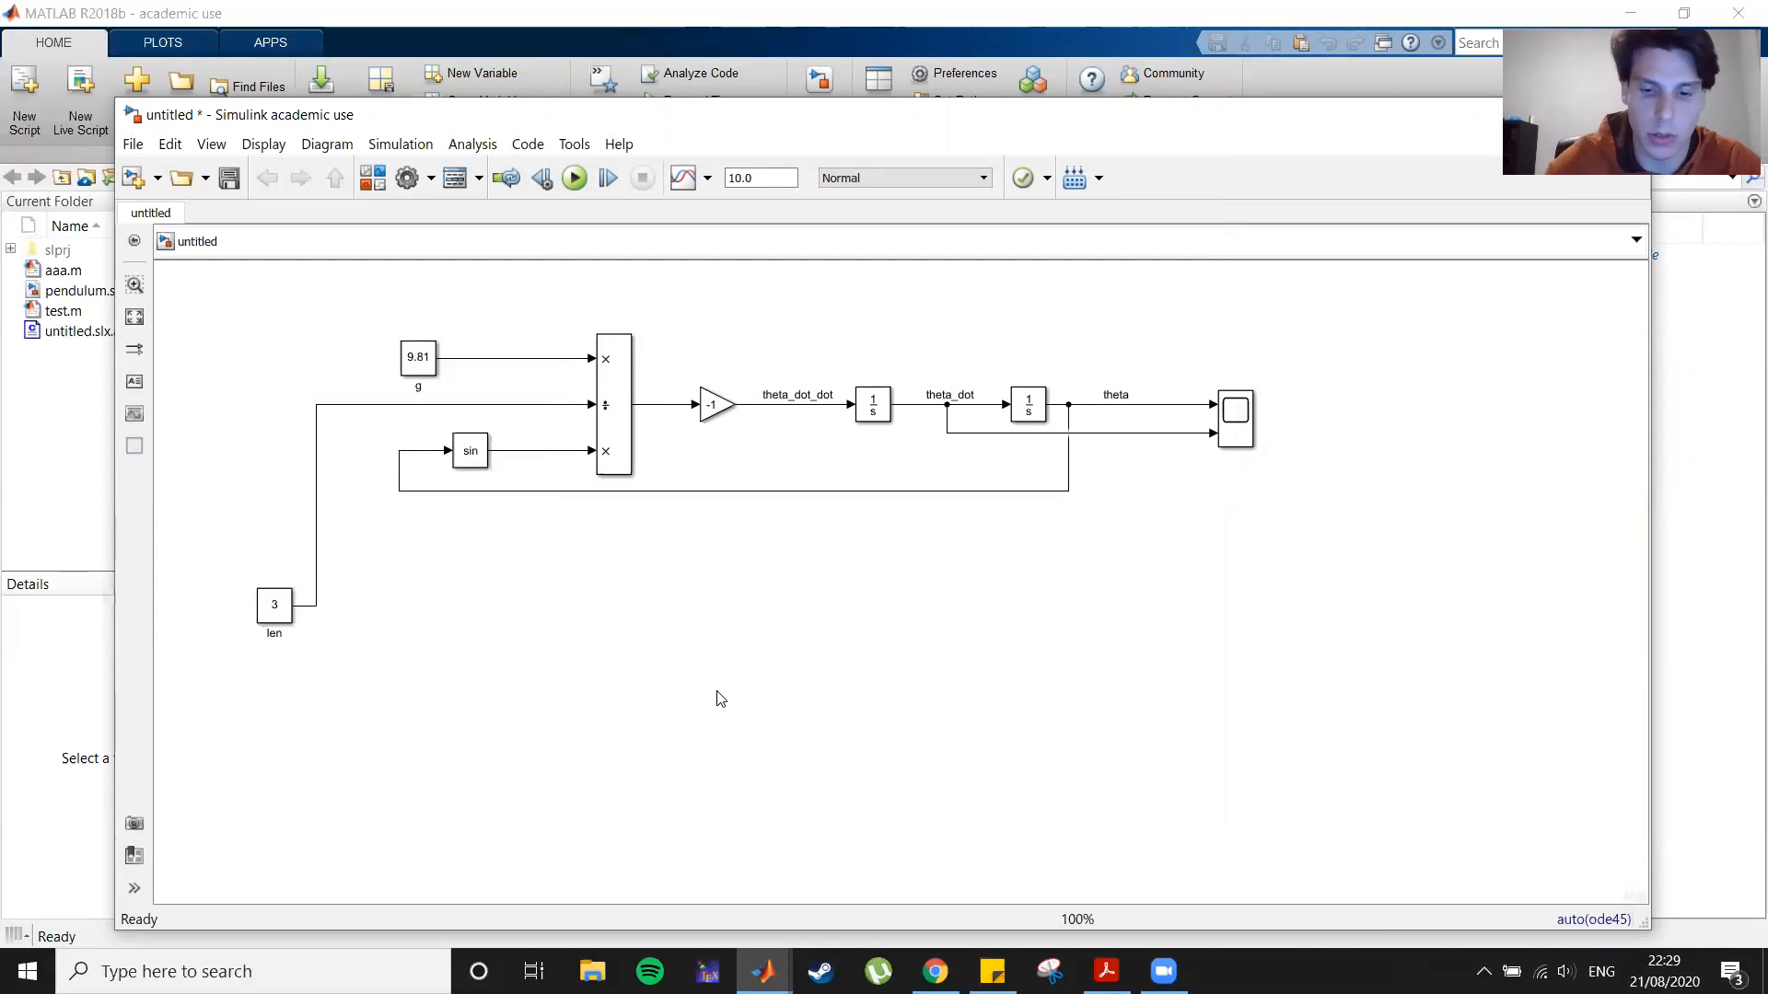
Step: Add an Integrator block with initial condition 0 below the model
{"action": "type", "text": "int"}
{"action": "key", "text": "Return"}
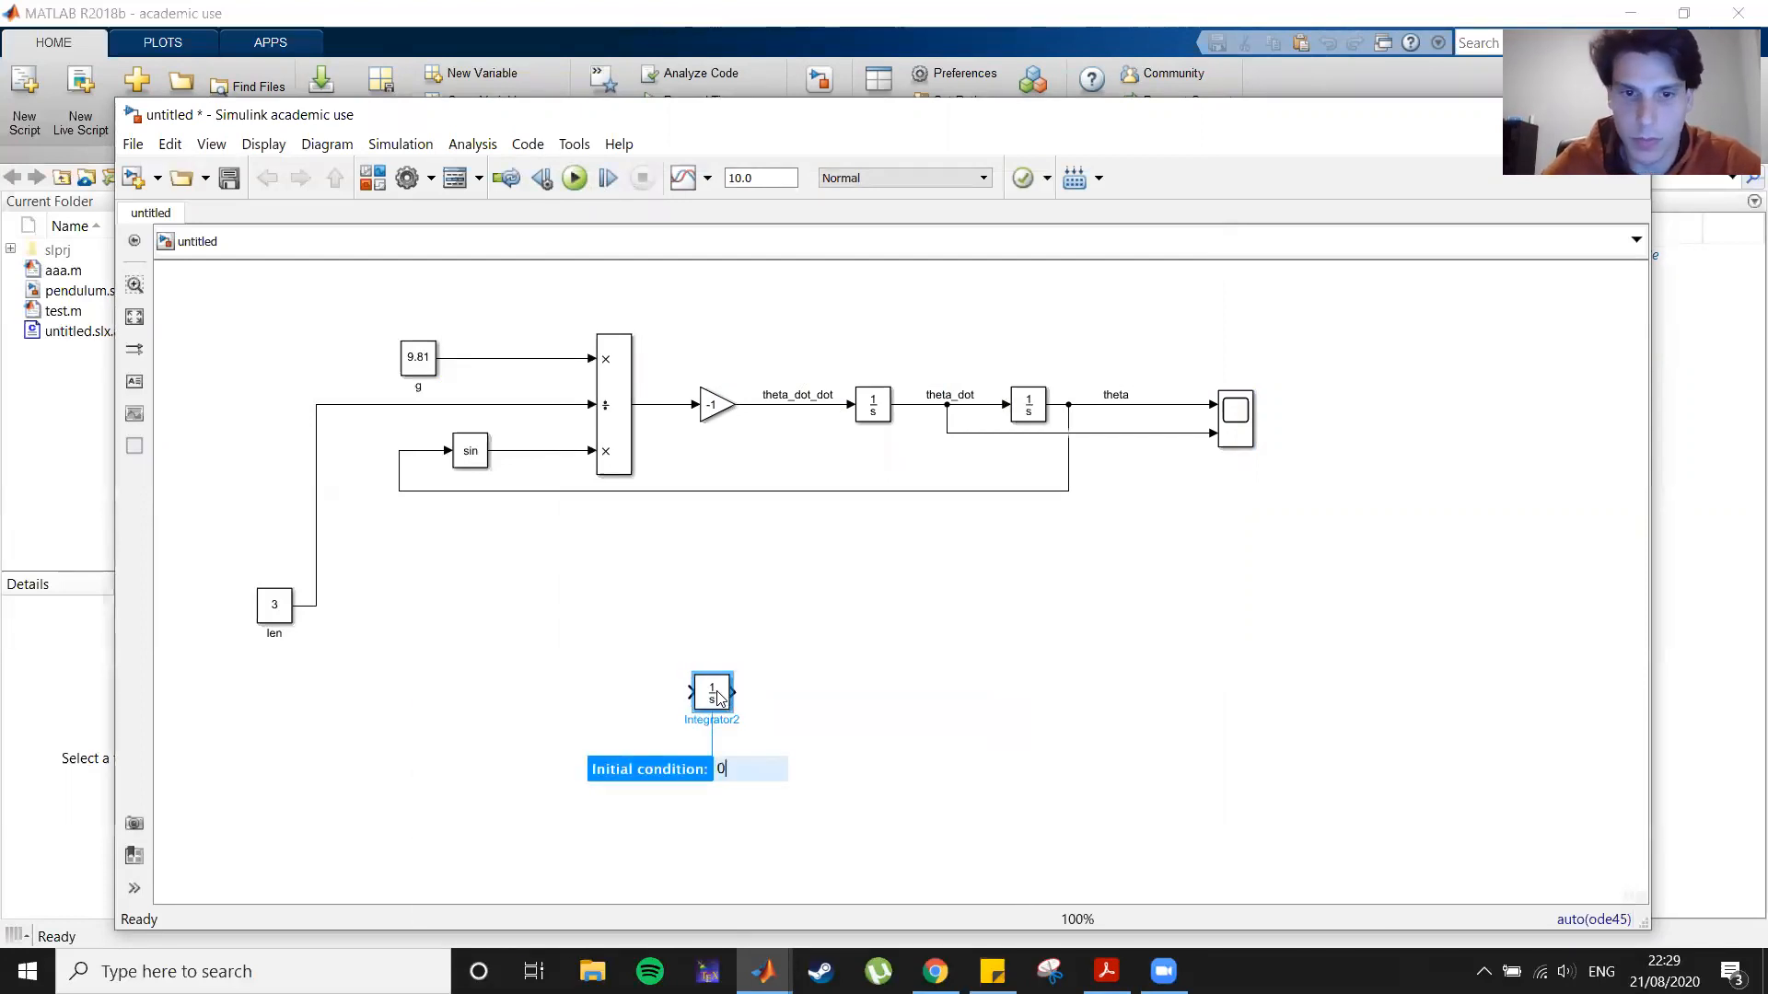
{"action": "key", "text": "Return"}
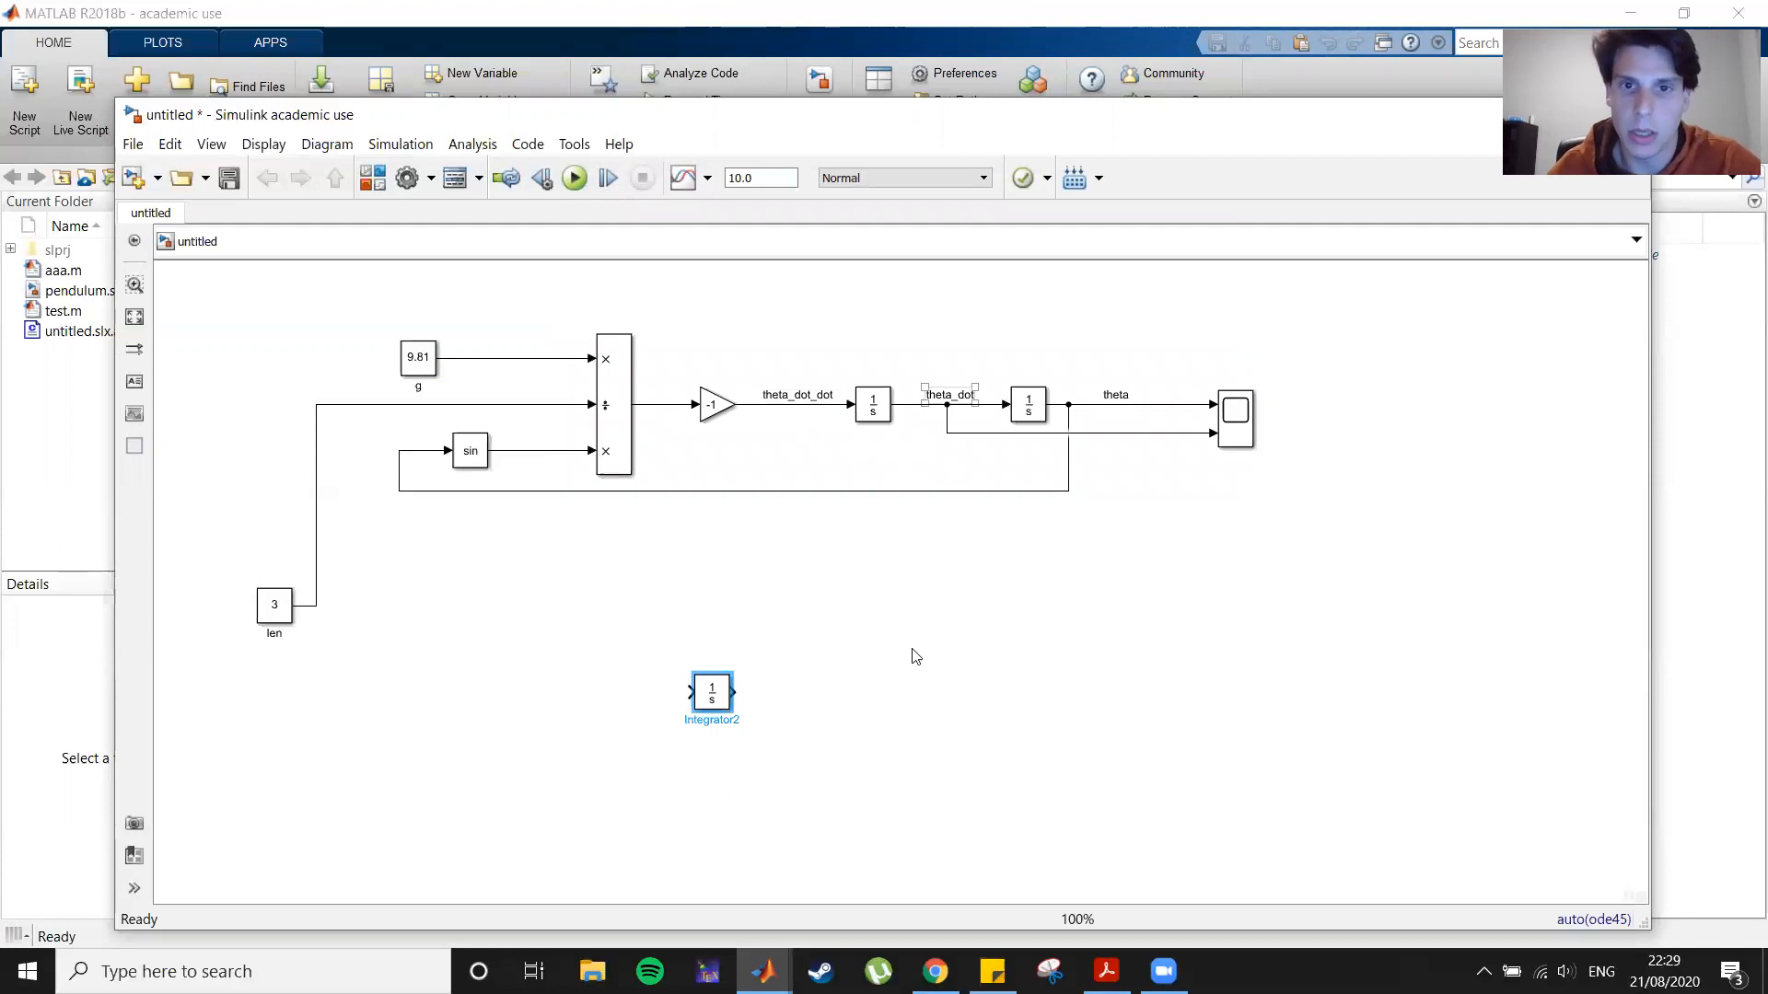
Step: Add a second Integrator block with initial condition pi/3 next to the first one
{"action": "left_click", "coordinate": [847, 670]}
{"action": "type", "text": "integra"}
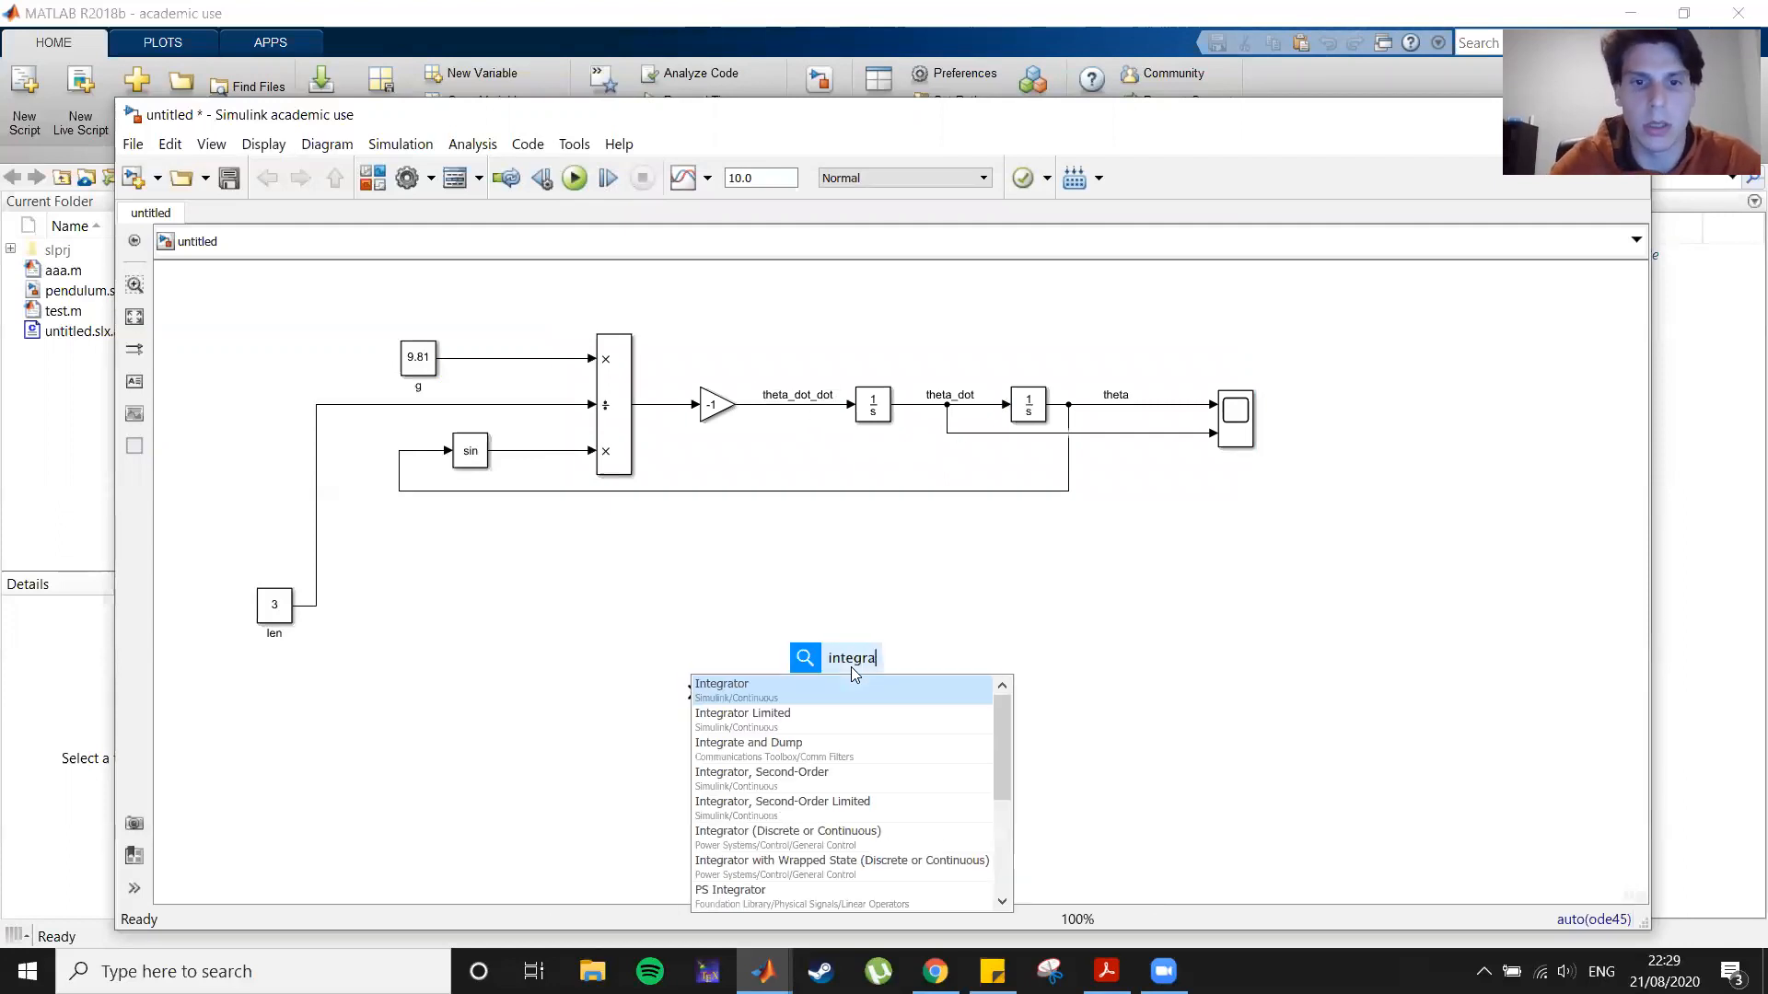
{"action": "left_click", "coordinate": [840, 683]}
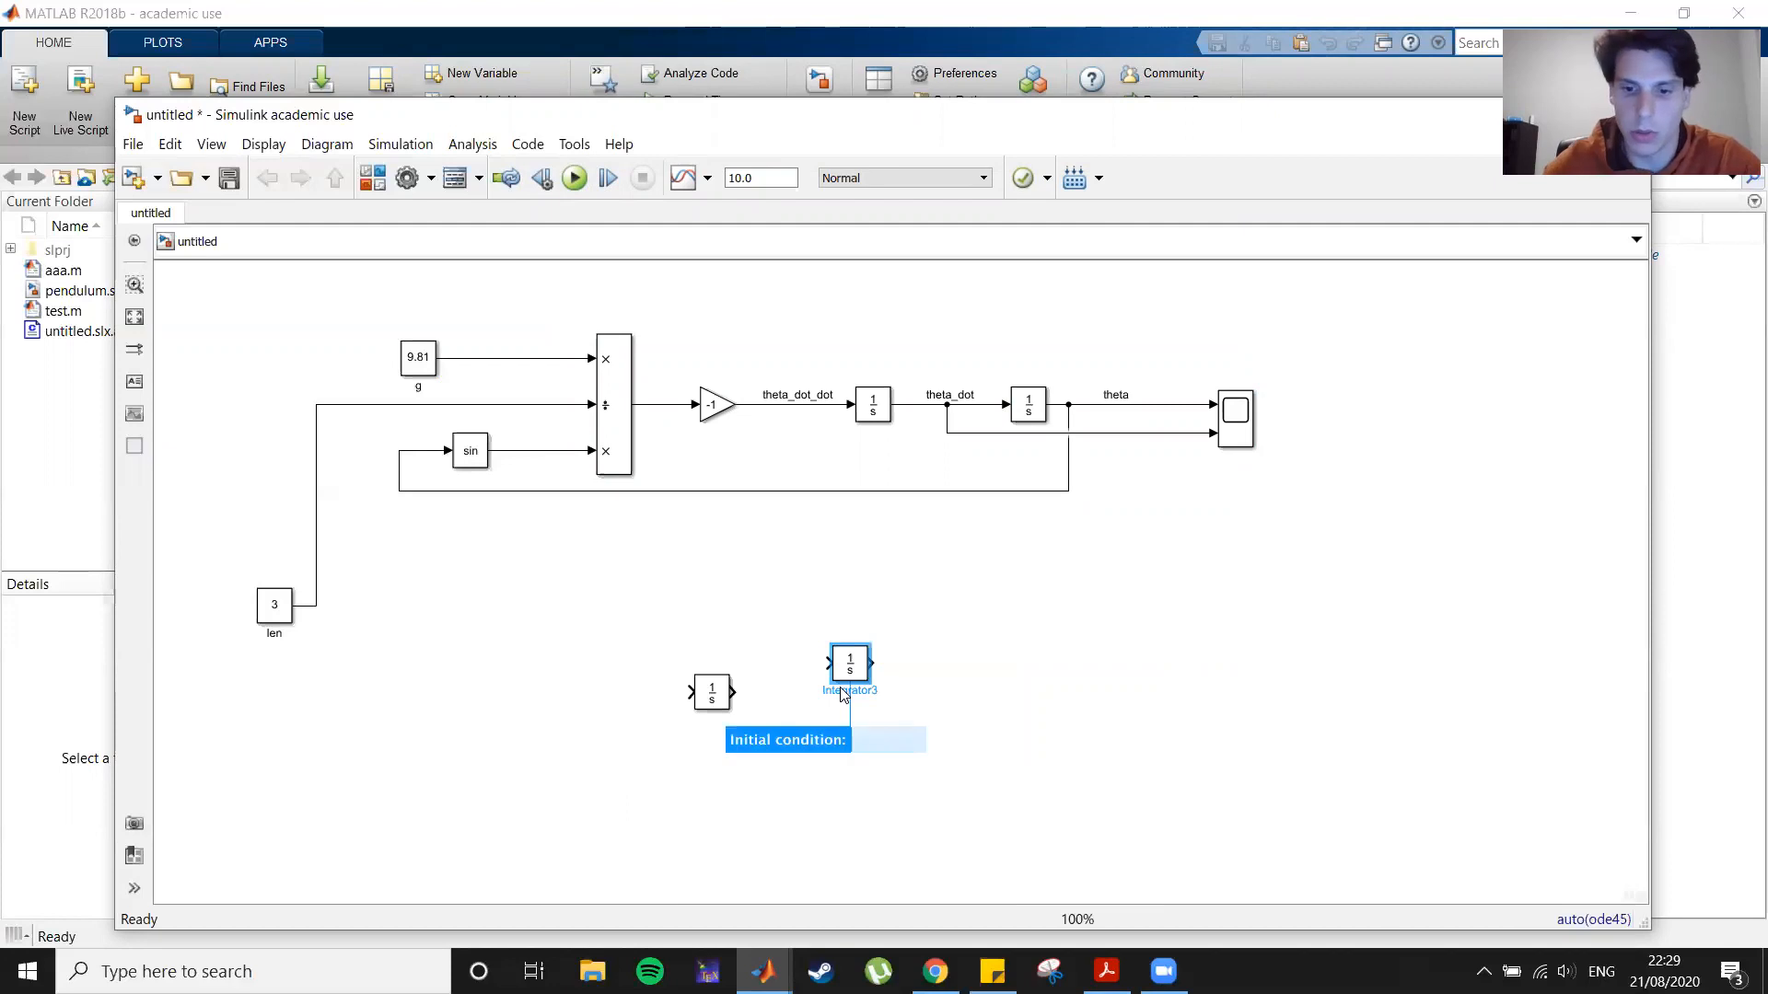
{"action": "type", "text": "pi/3"}
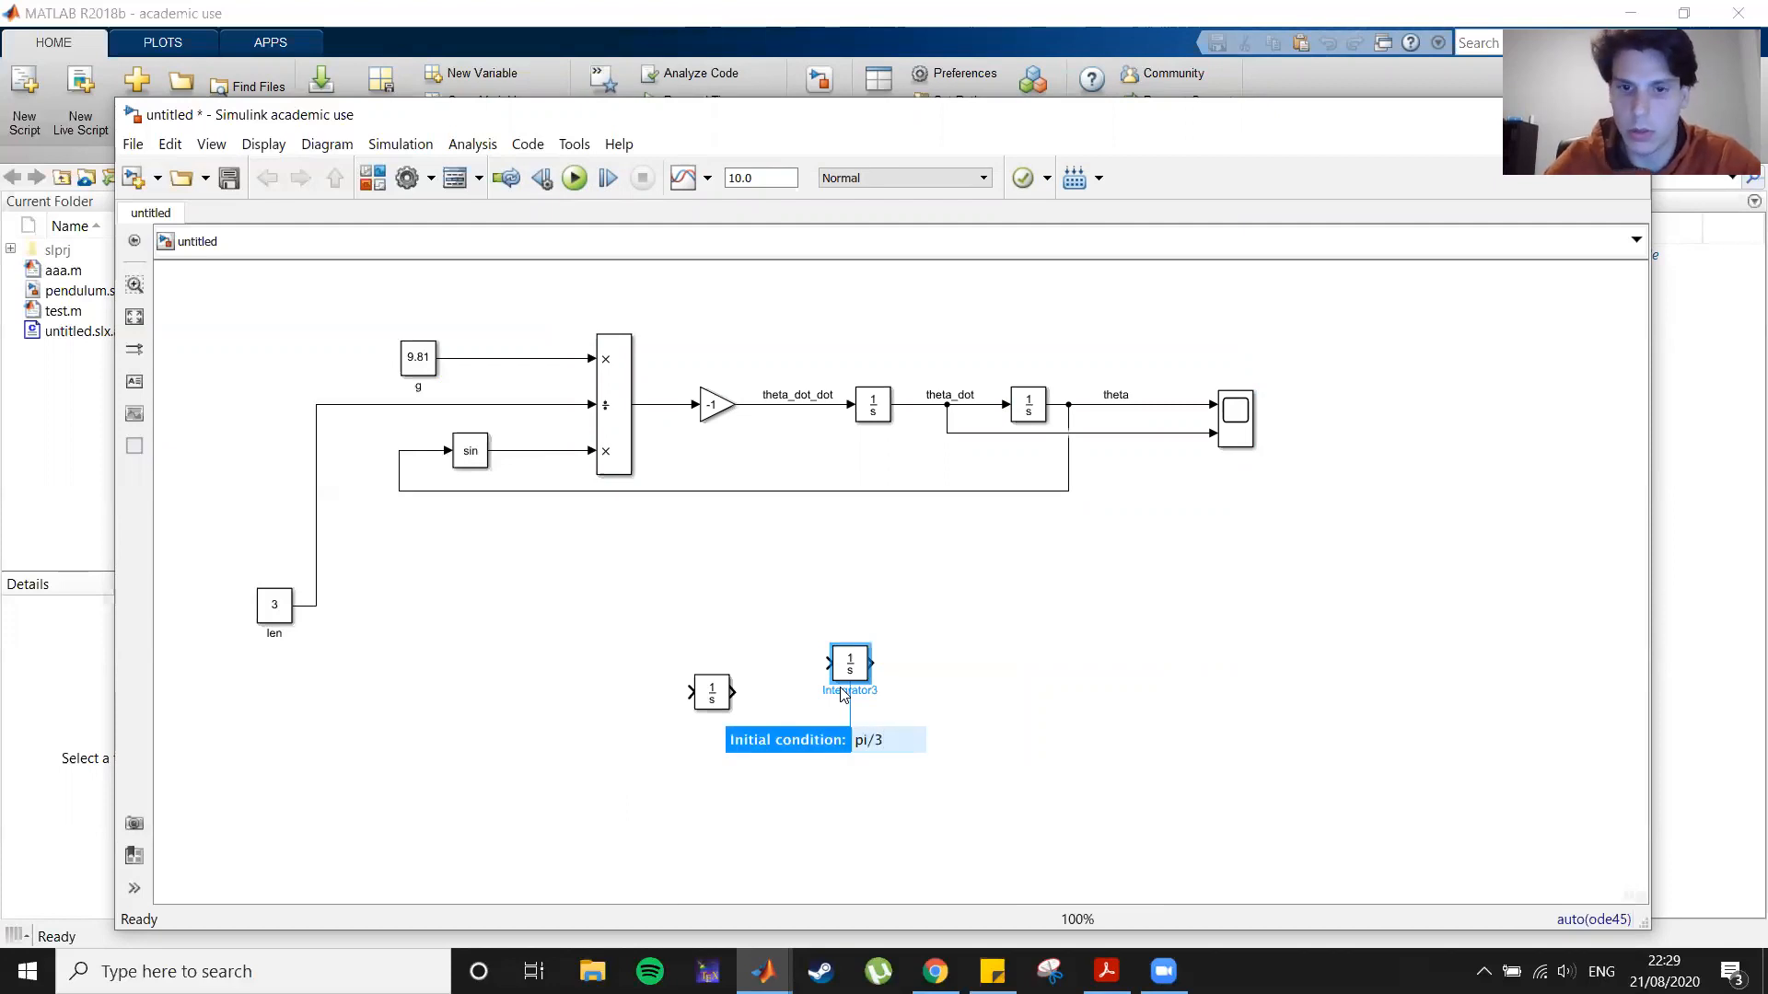
{"action": "key", "text": "Return"}
Step: Connect the first new integrator to the second one and move both blocks up and to the right
{"action": "left_click_drag", "start_coordinate": [840, 672], "coordinate": [788, 701]}
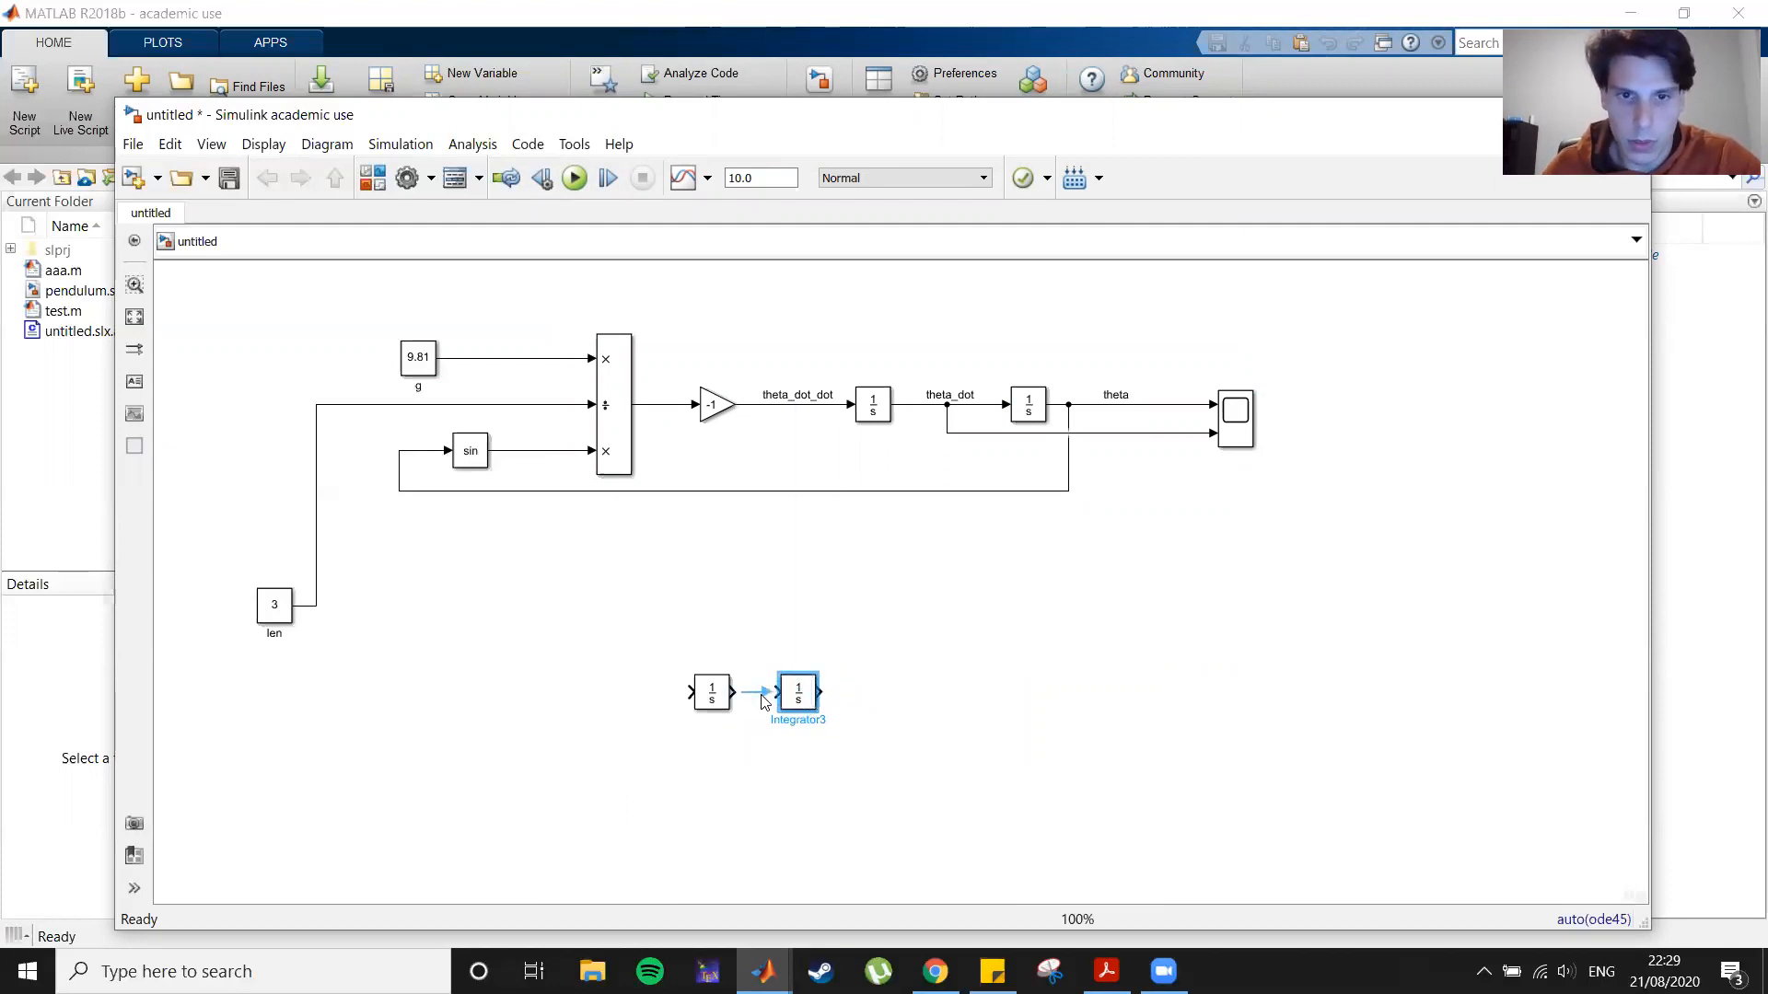
{"action": "left_click_drag", "start_coordinate": [513, 634], "coordinate": [925, 873]}
{"action": "left_click_drag", "start_coordinate": [803, 684], "coordinate": [875, 647]}
{"action": "left_click", "coordinate": [1057, 757]}
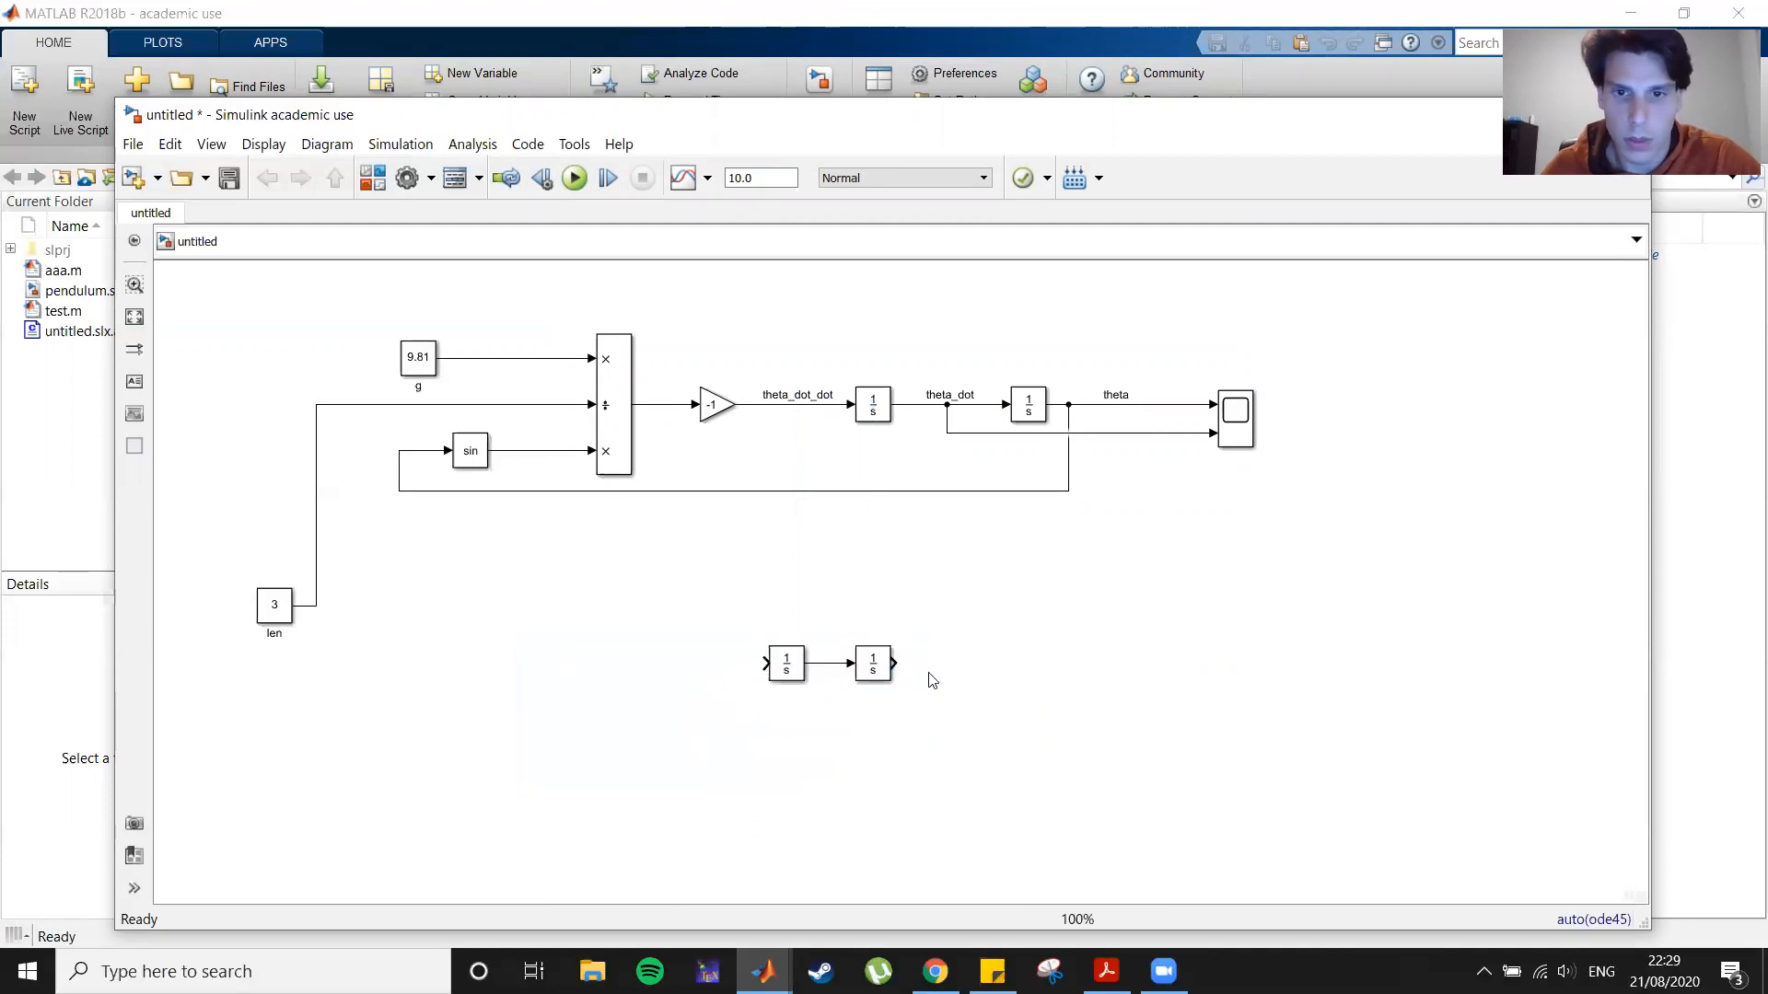
Step: Add a MATLAB Function block feeding the first of the two new integrators
{"action": "double_click", "coordinate": [727, 769]}
{"action": "type", "text": "mat"}
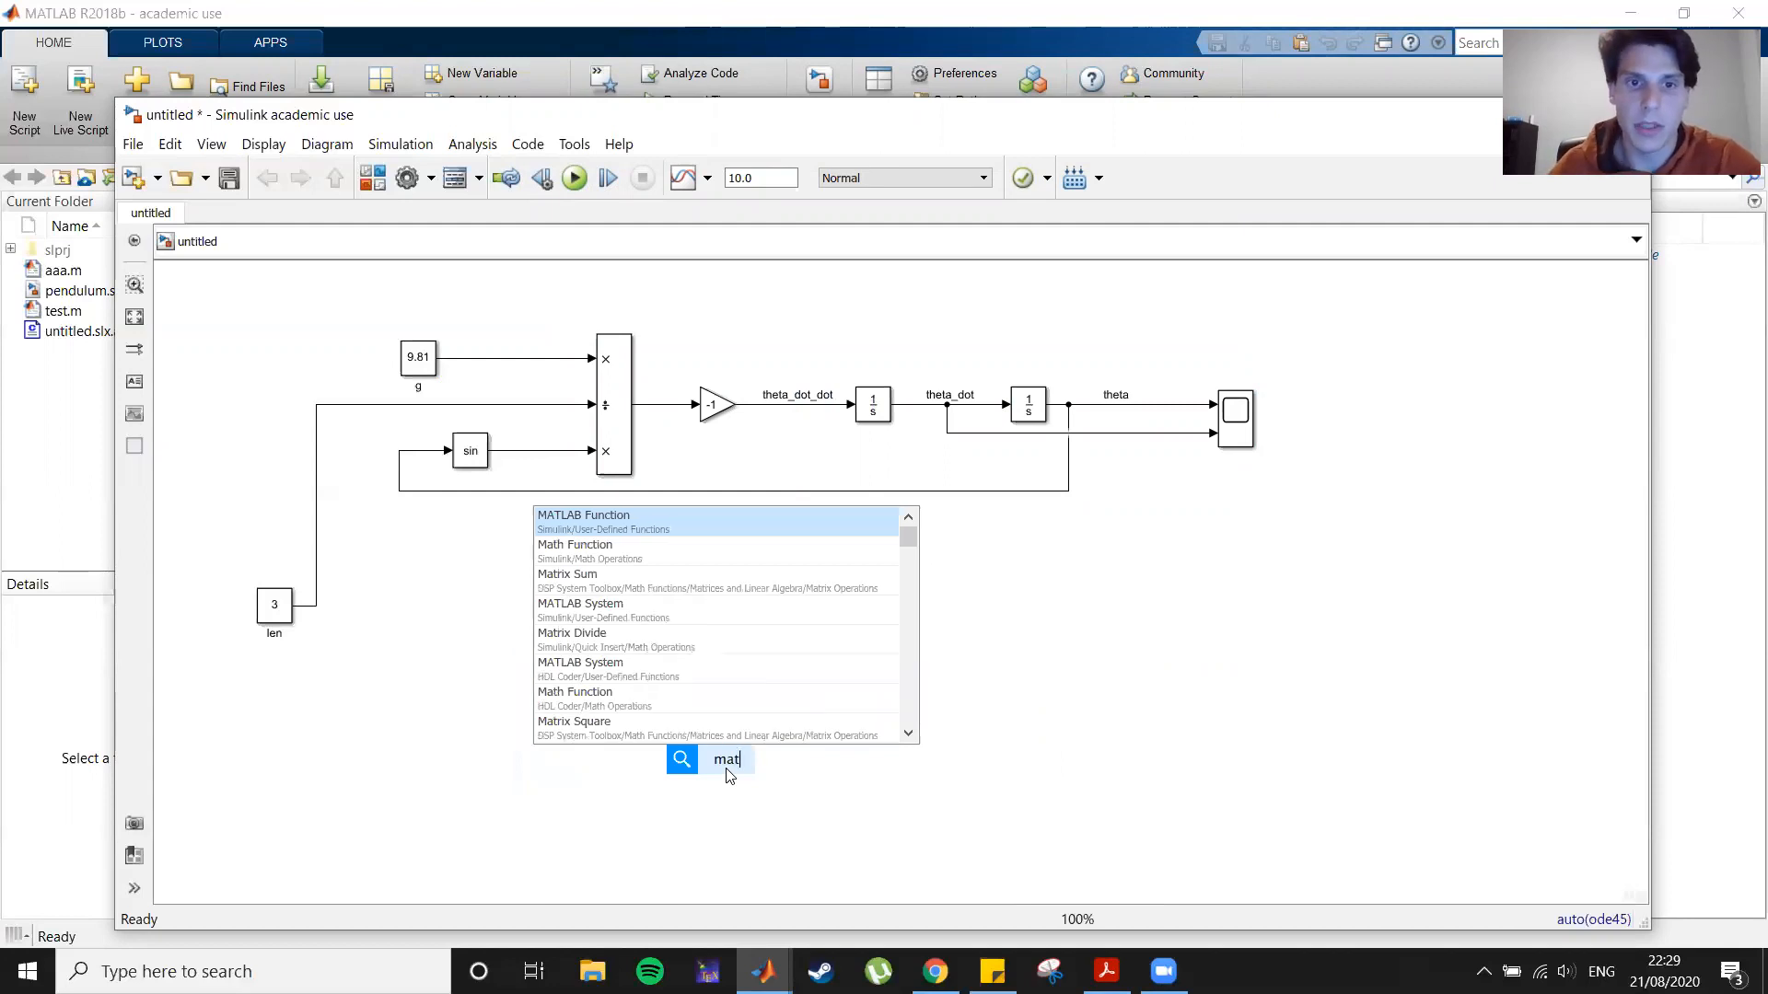
{"action": "left_click", "coordinate": [716, 517]}
{"action": "left_click_drag", "start_coordinate": [729, 763], "coordinate": [666, 660]}
{"action": "left_click", "coordinate": [735, 666]}
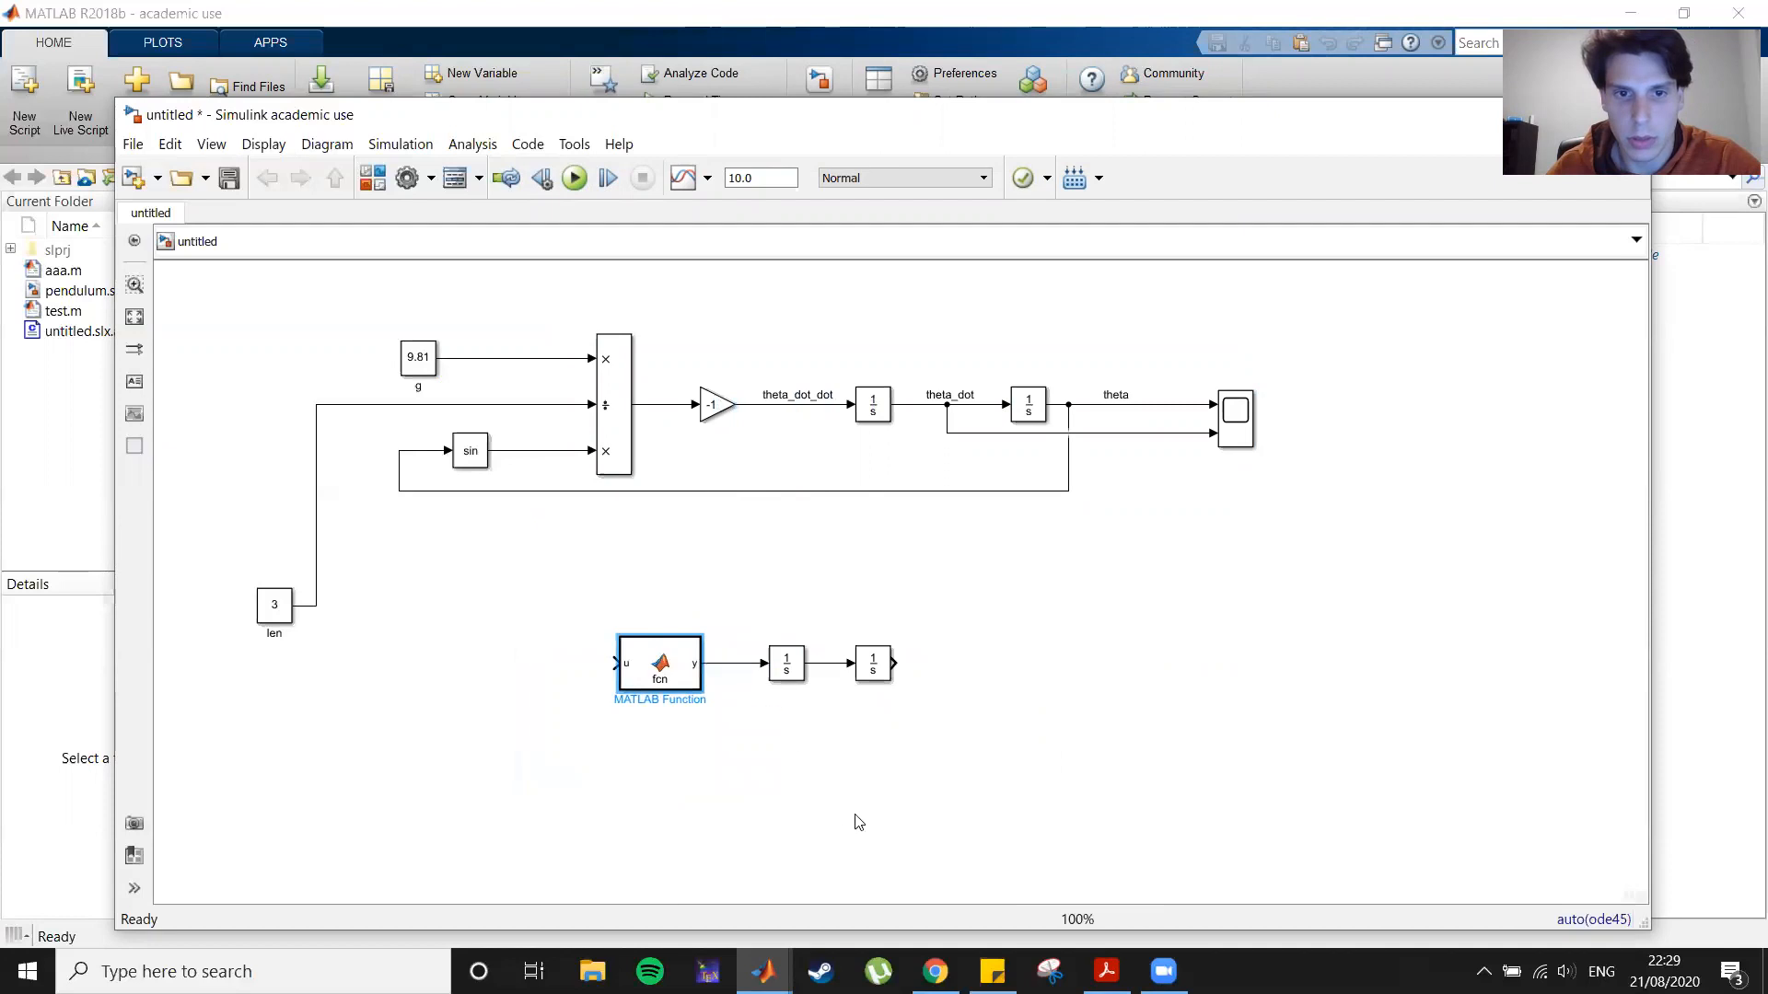
Step: Open the MATLAB Function block's code and rename the function dyn with inputs theta and len
{"action": "left_click", "coordinate": [669, 675]}
{"action": "double_click", "coordinate": [669, 675]}
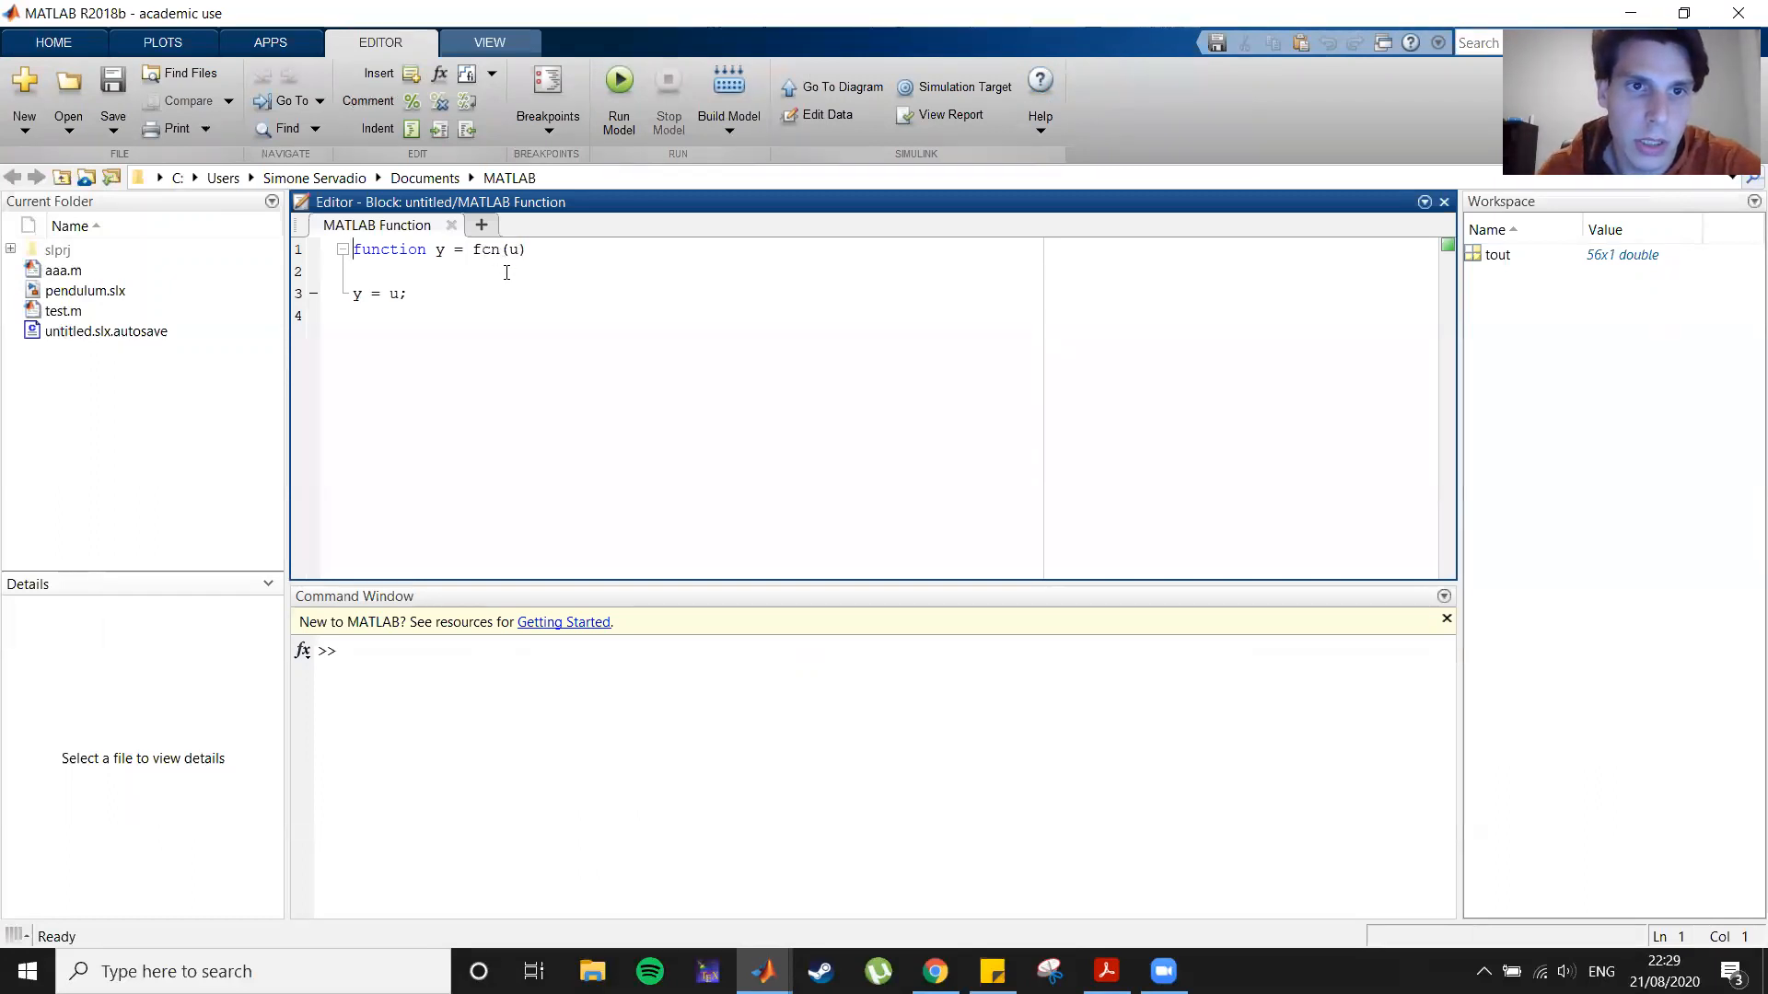
{"action": "left_click_drag", "start_coordinate": [476, 251], "coordinate": [498, 252]}
{"action": "type", "text": "dyn"}
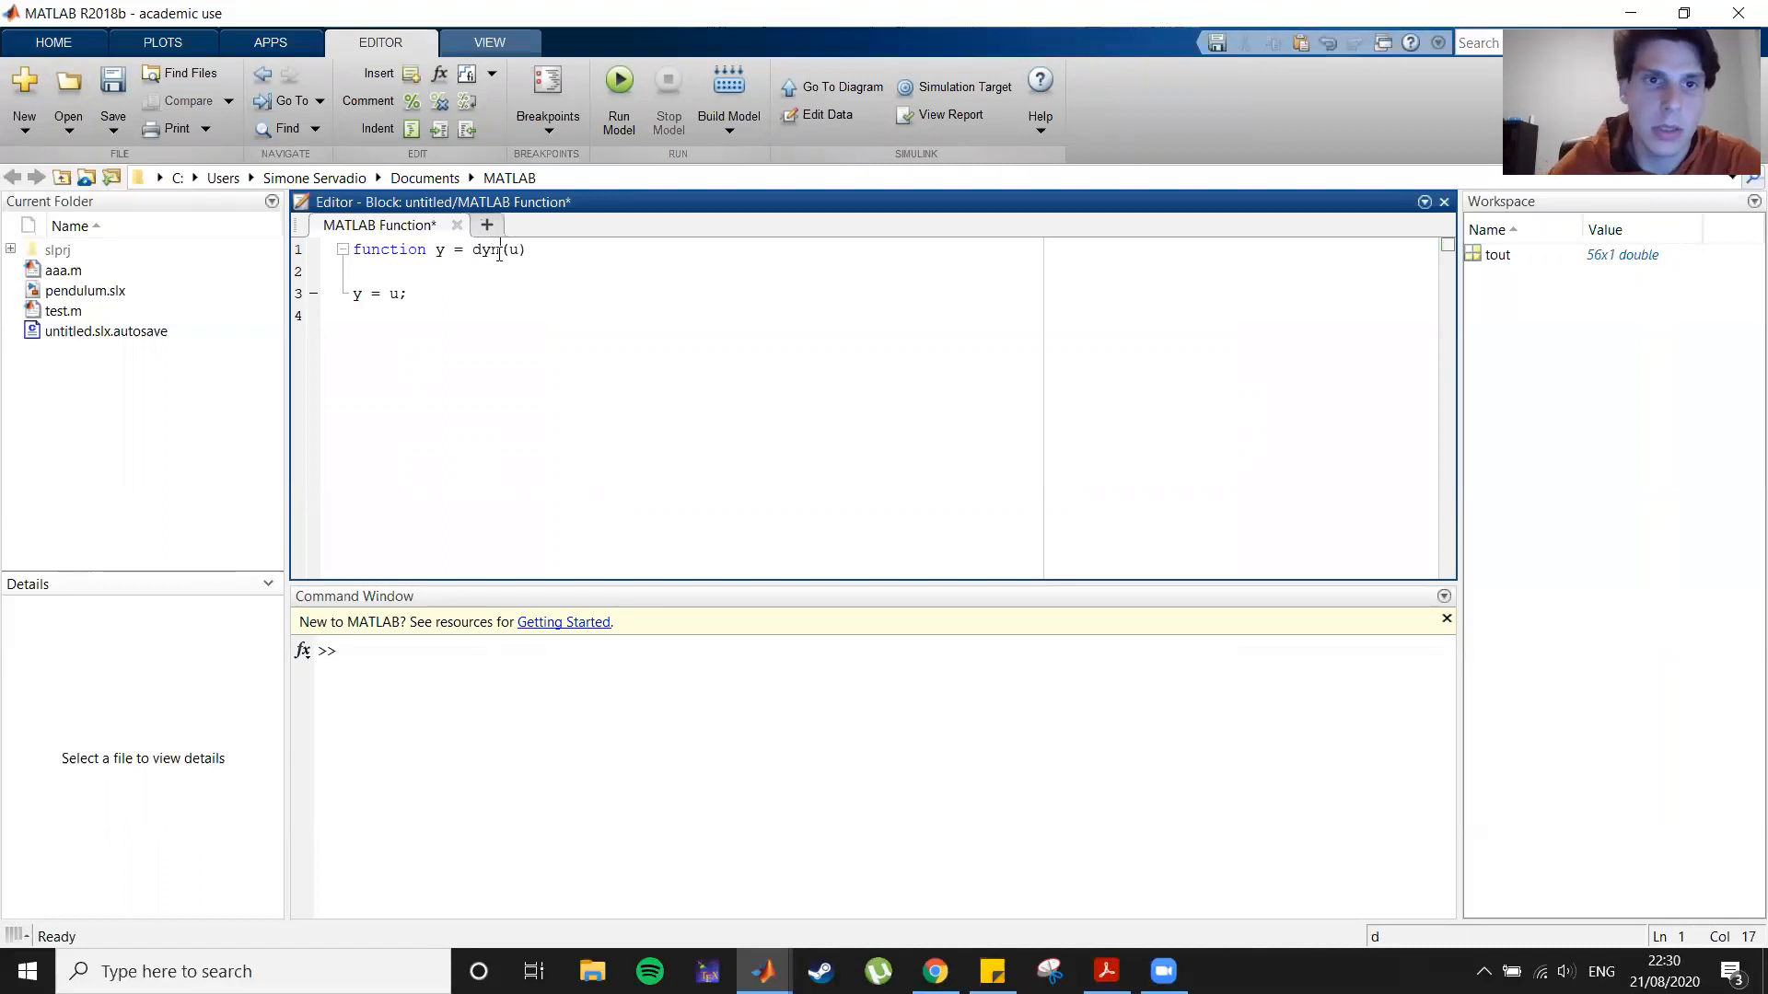
{"action": "double_click", "coordinate": [512, 250]}
{"action": "type", "text": "th"}
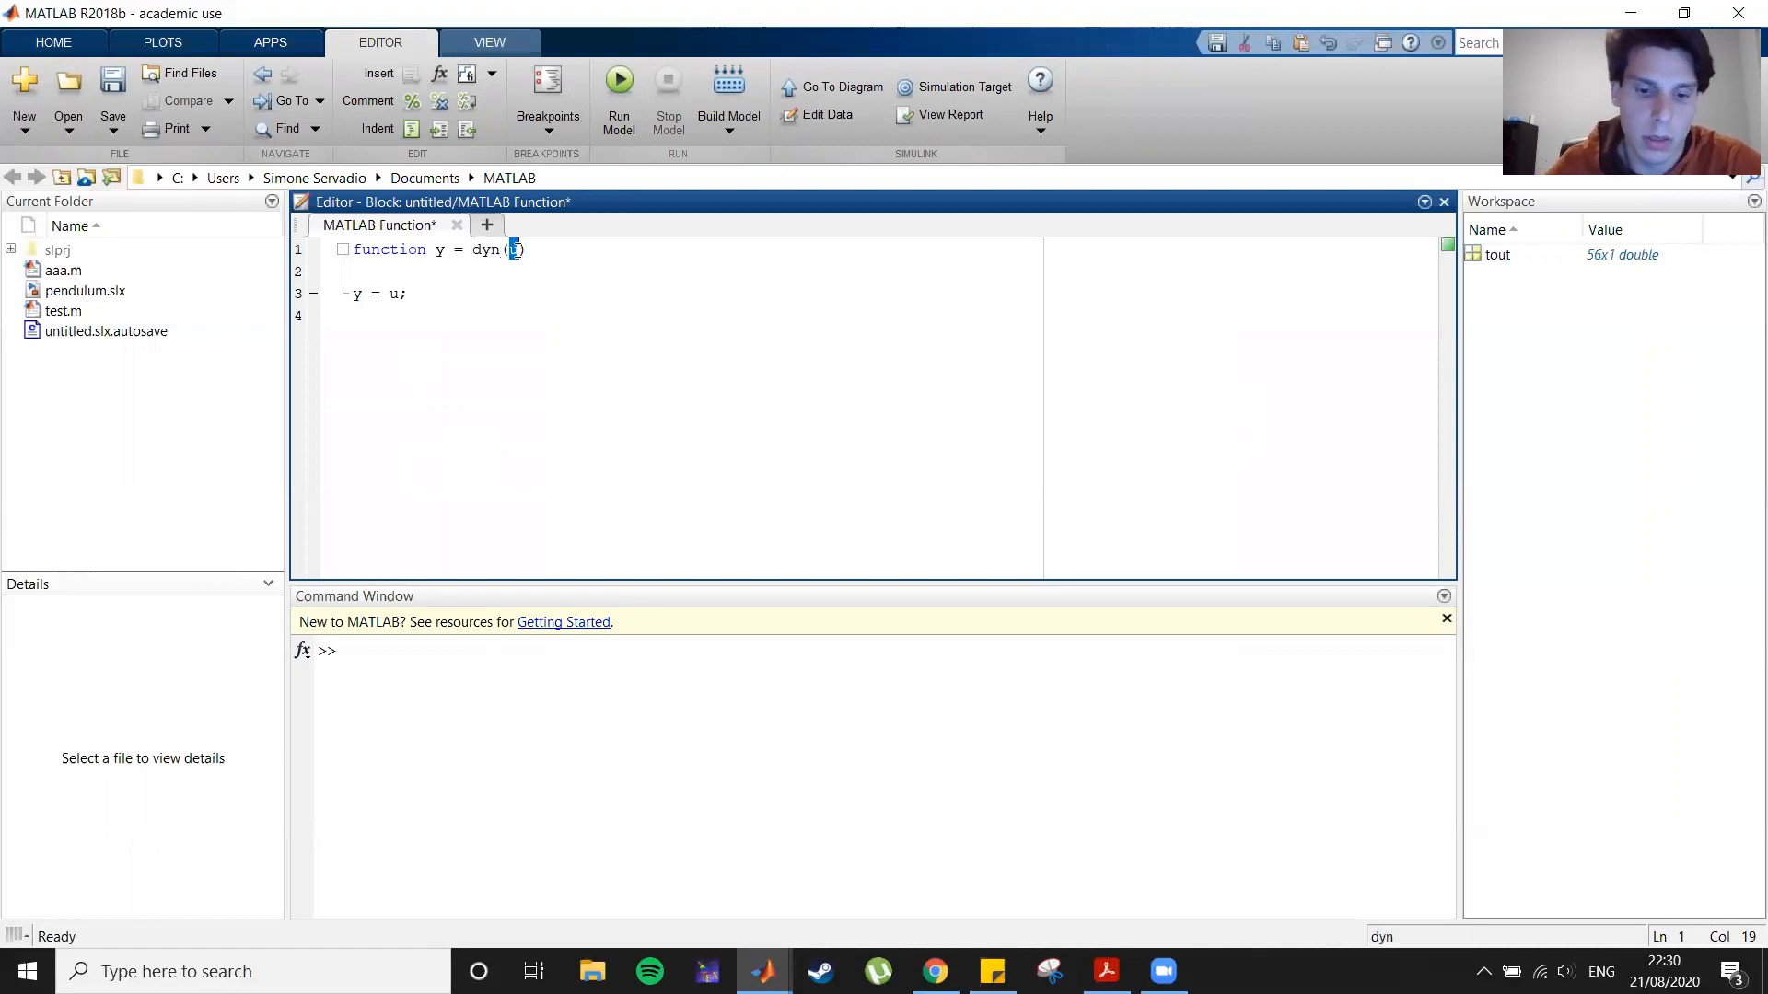
{"action": "type", "text": "eta"}
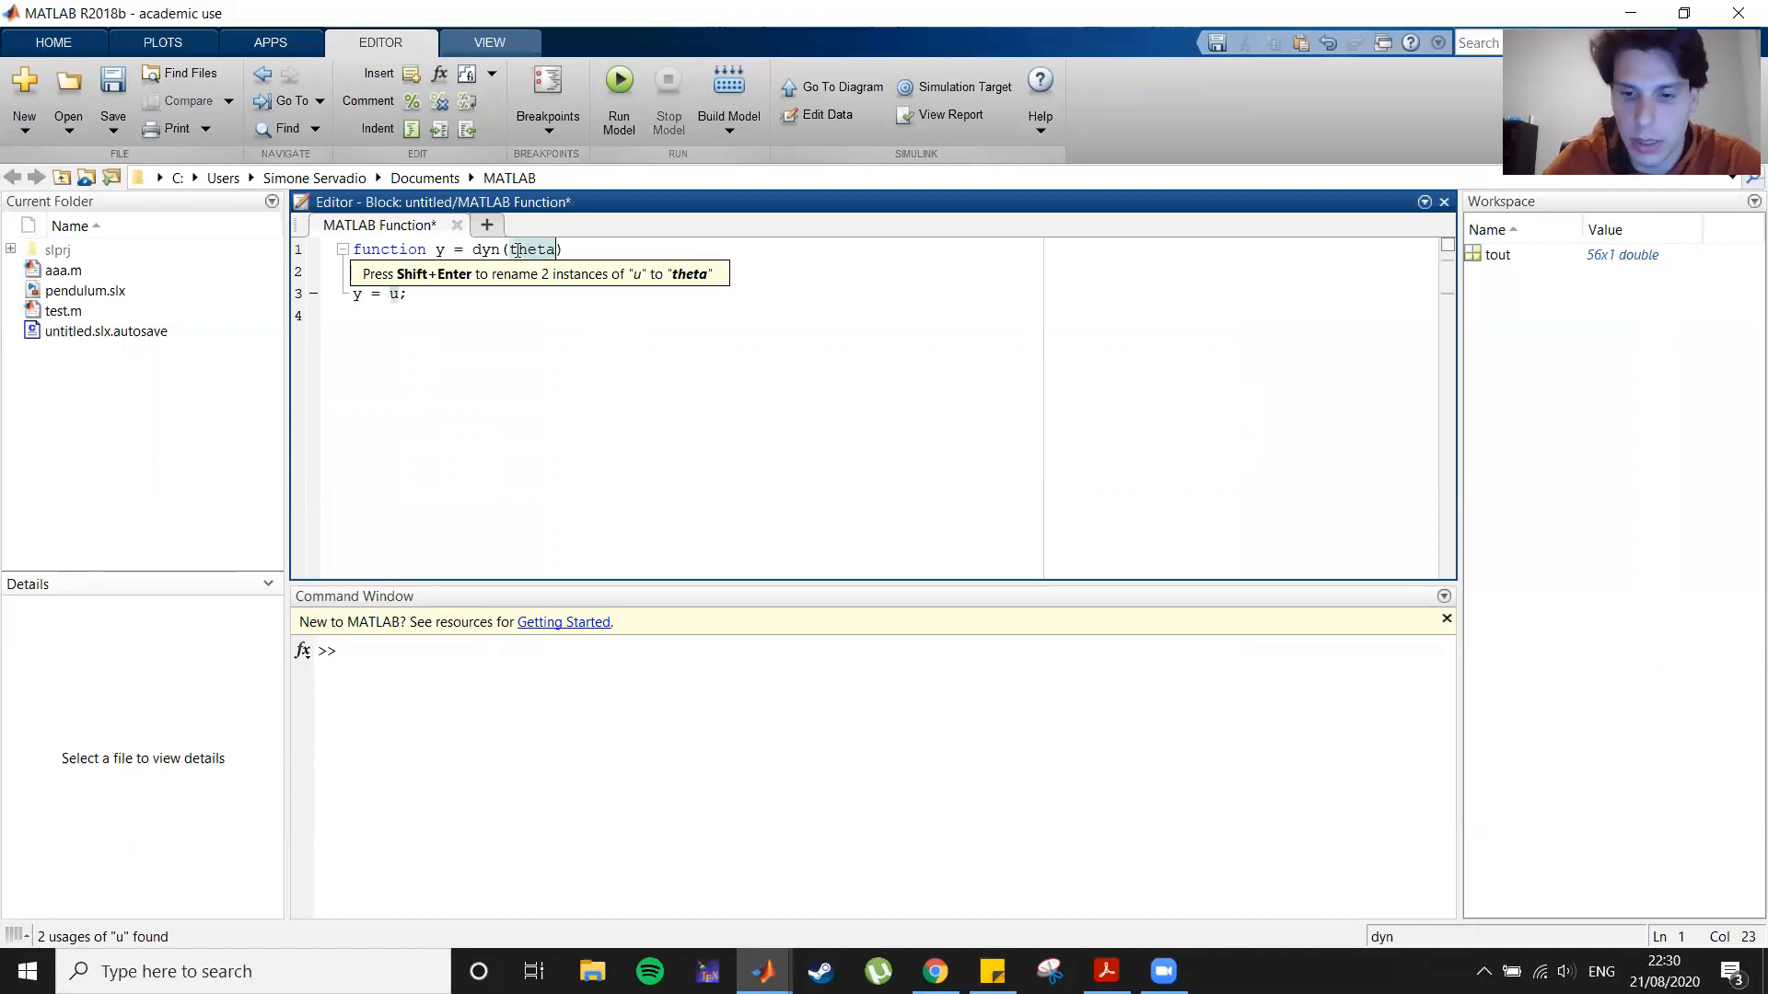
{"action": "type", "text": ","}
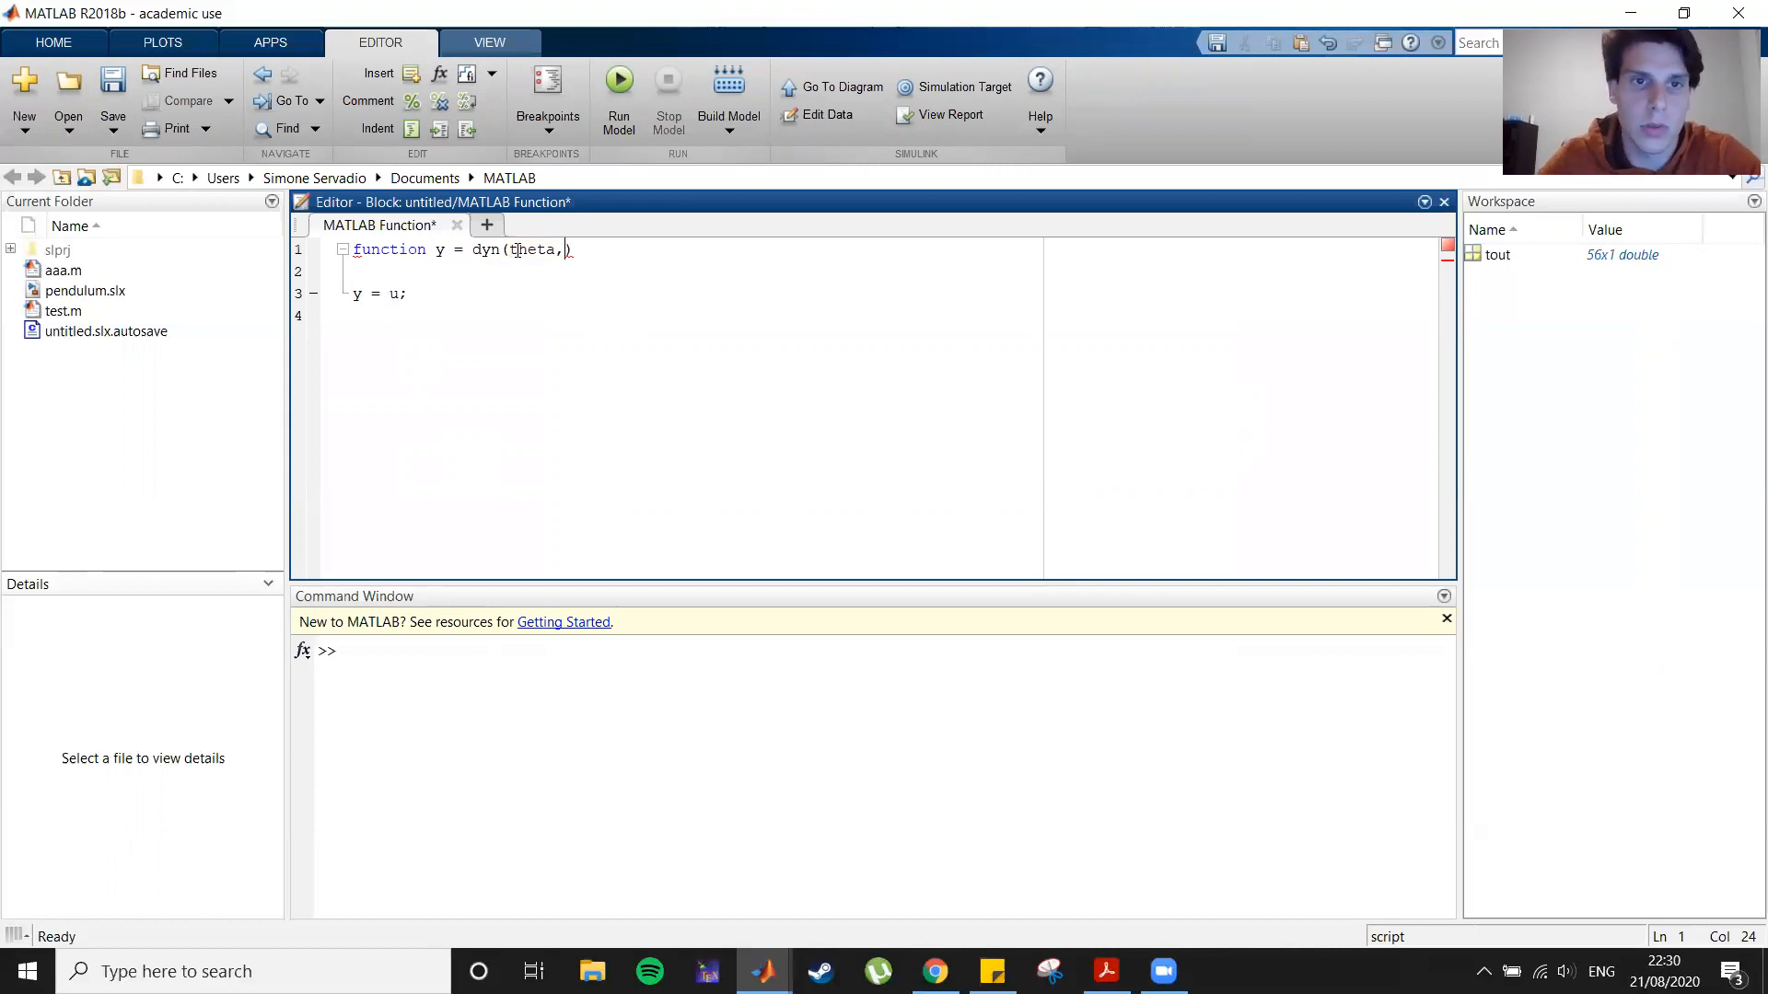
{"action": "type", "text": "len"}
{"action": "left_click", "coordinate": [647, 411]}
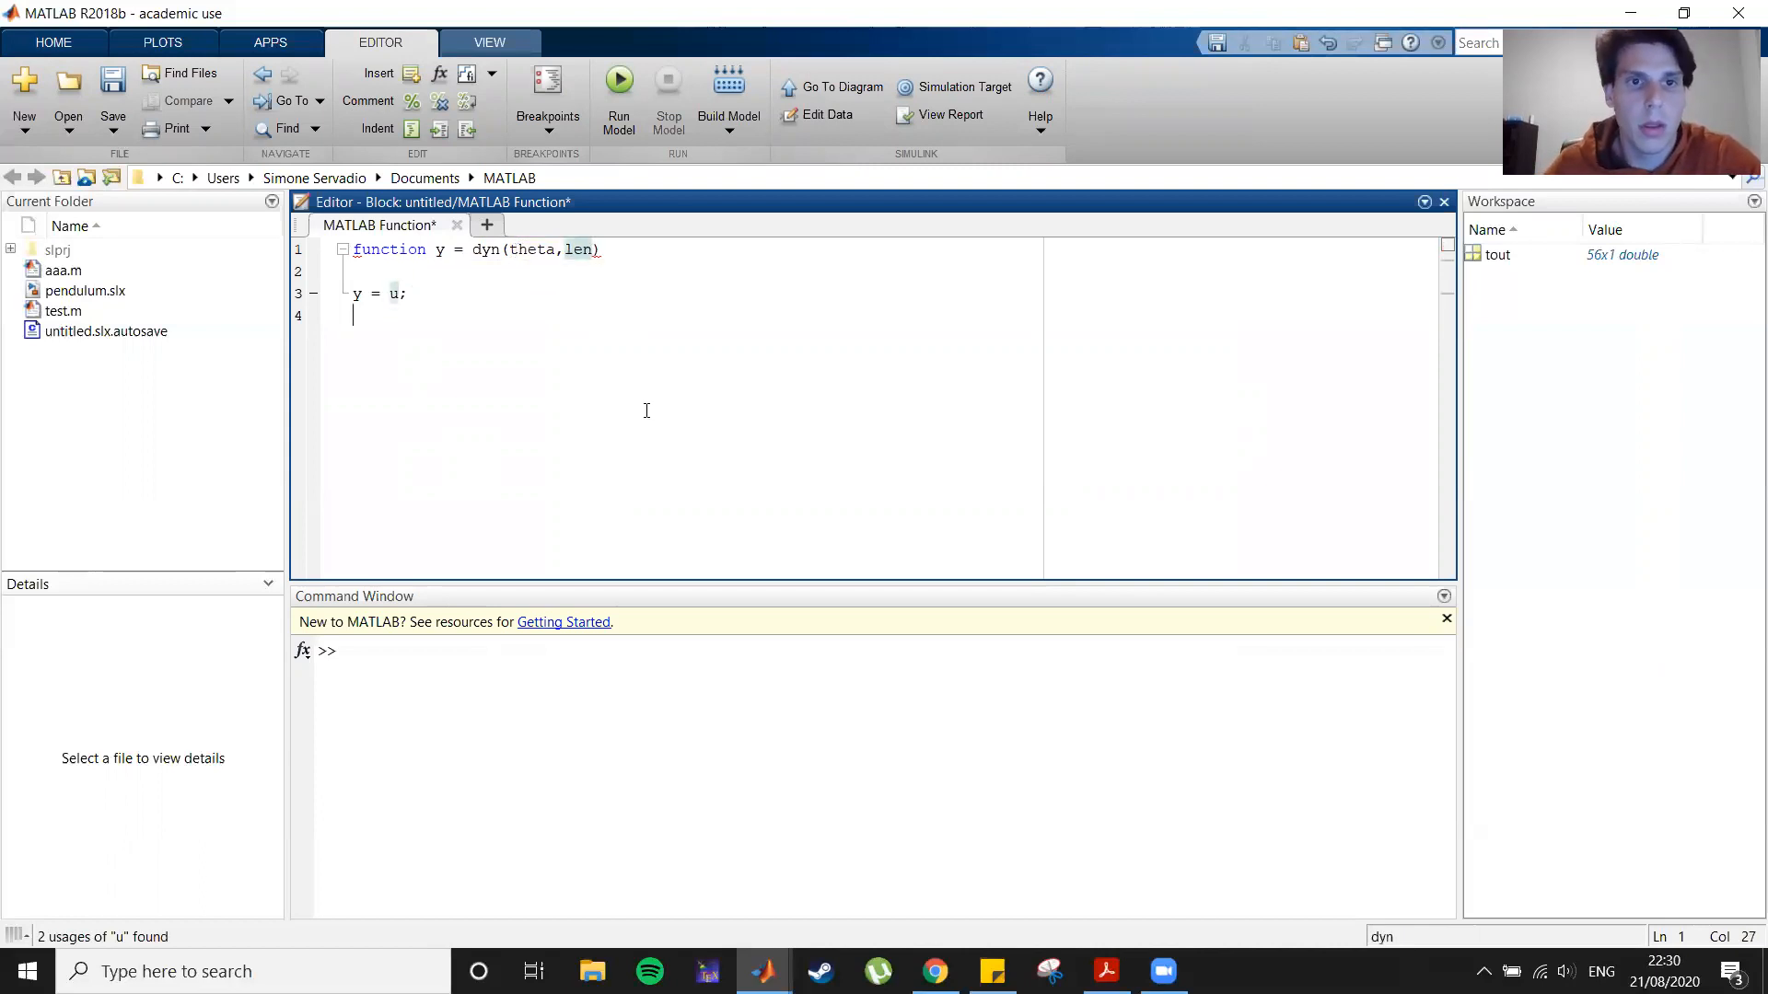
Step: Rename the function's output variable to theta_dot_dot
{"action": "double_click", "coordinate": [438, 252]}
{"action": "type", "text": "thet"}
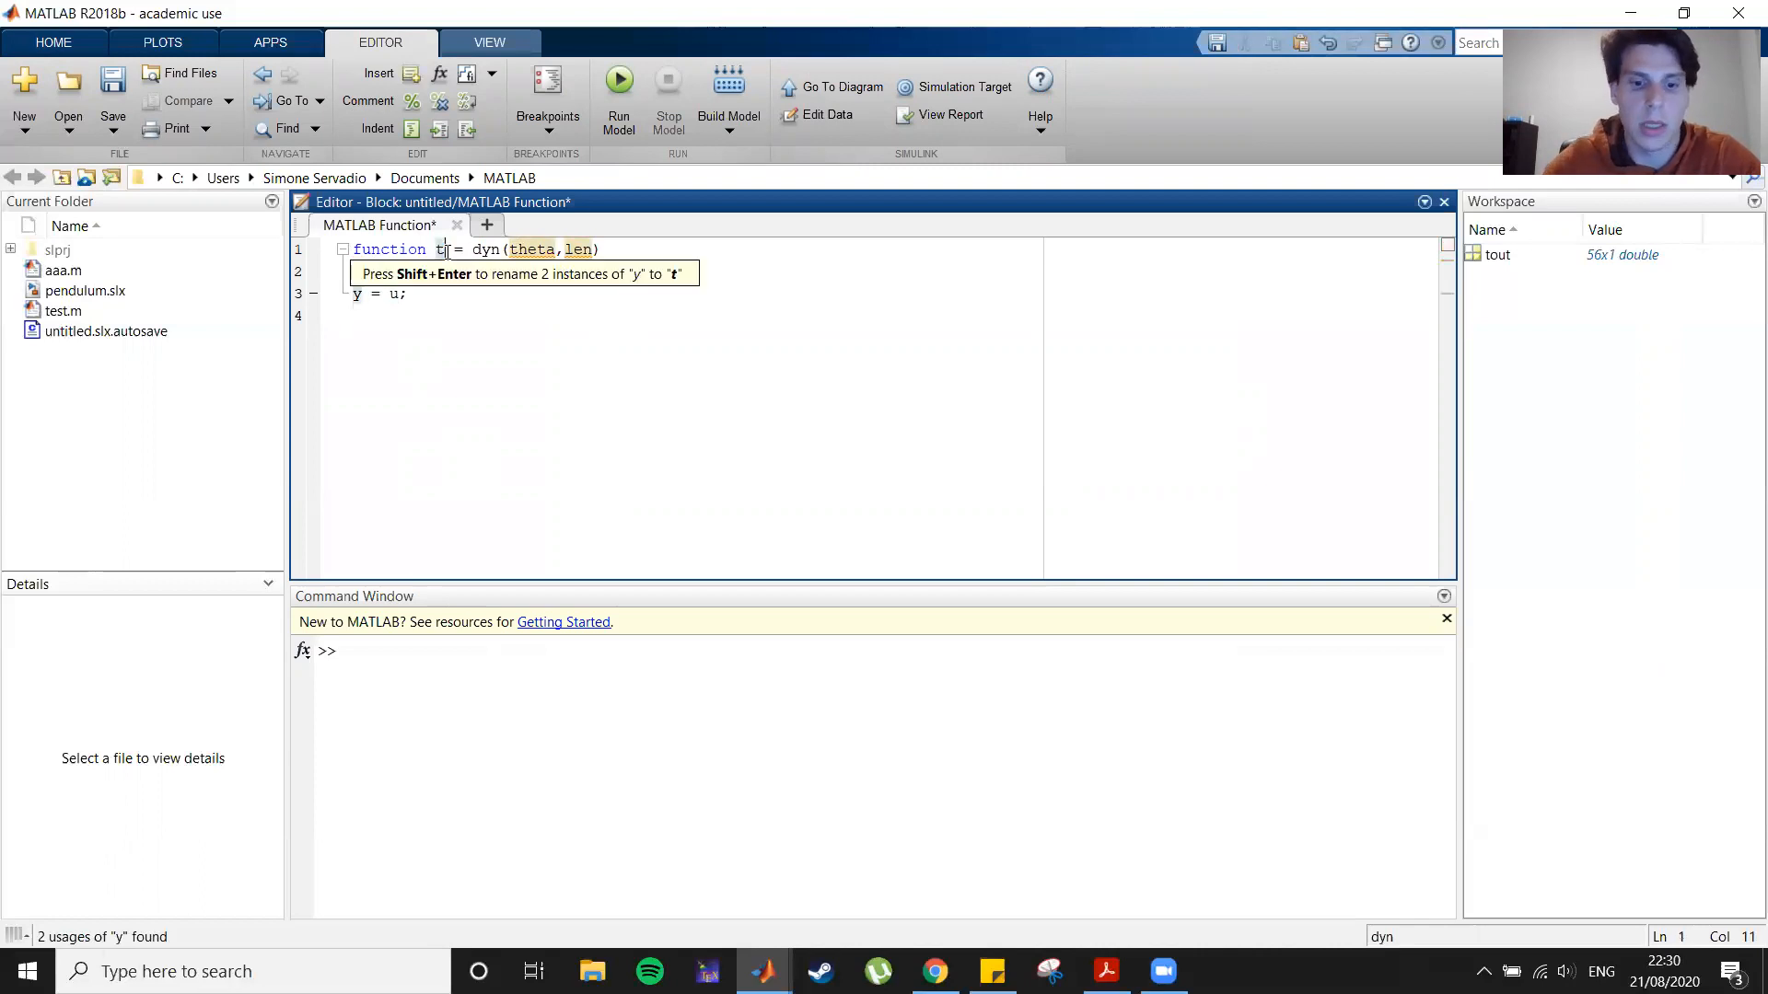
{"action": "type", "text": "a_dot "}
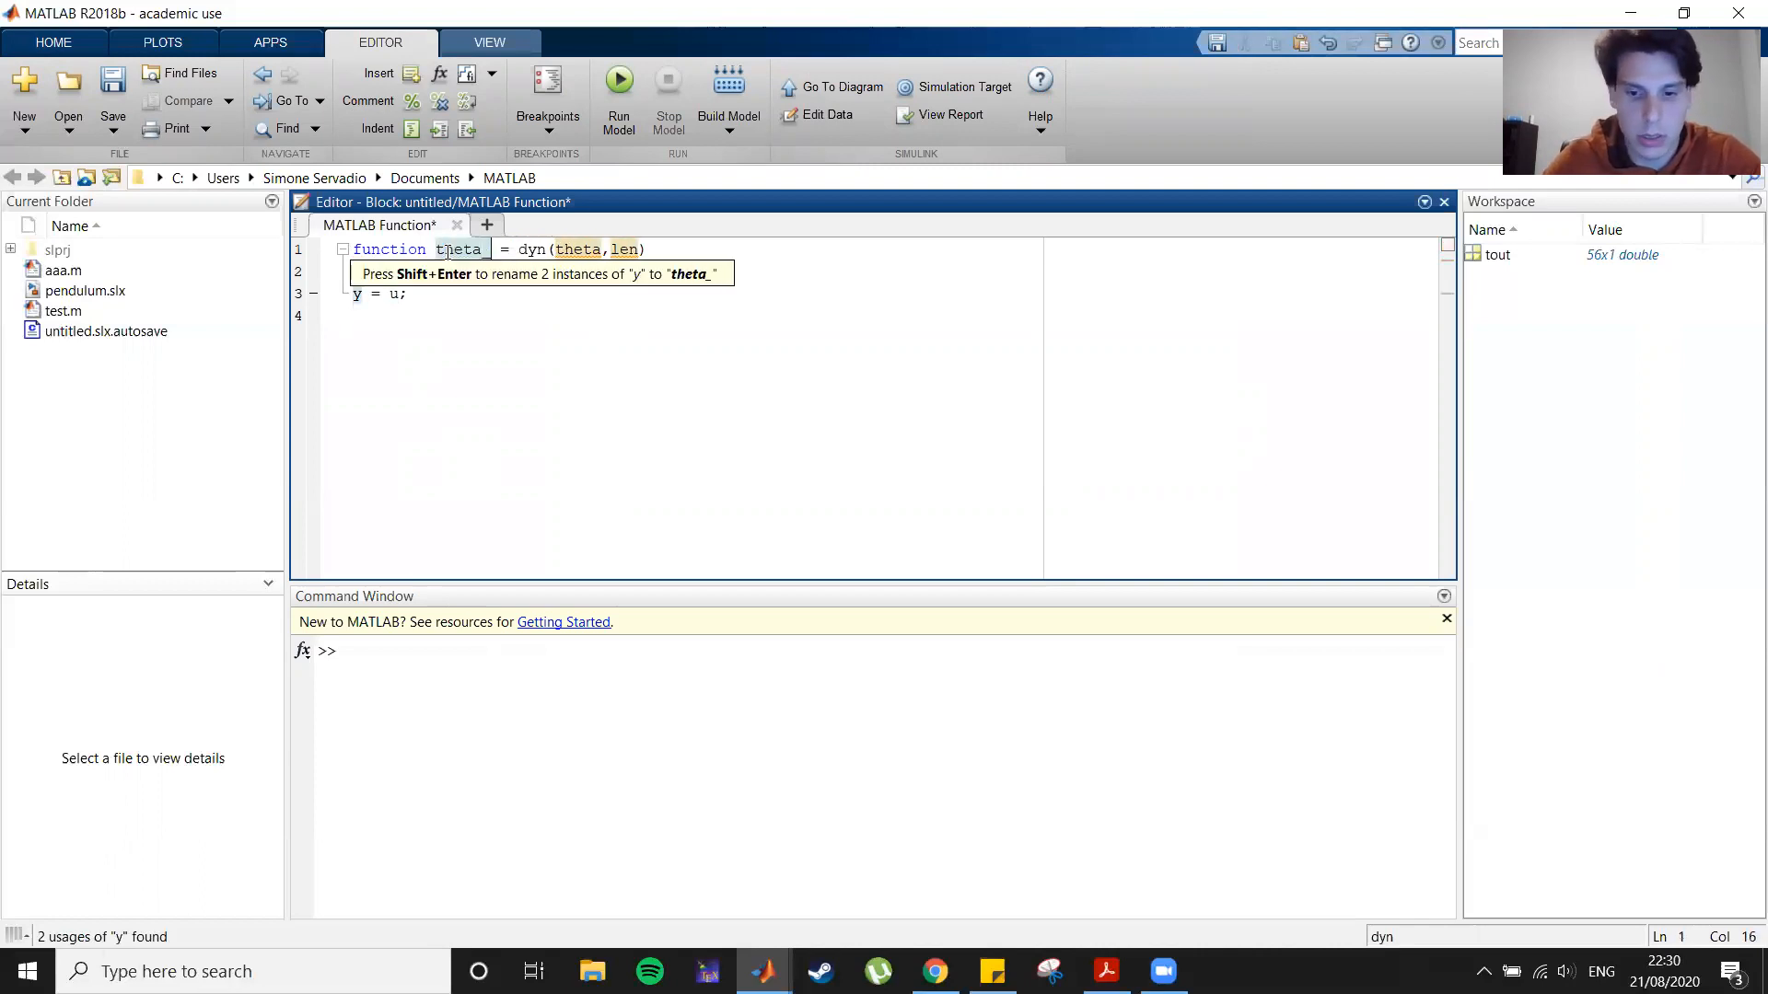
{"action": "type", "text": "dot_dot"}
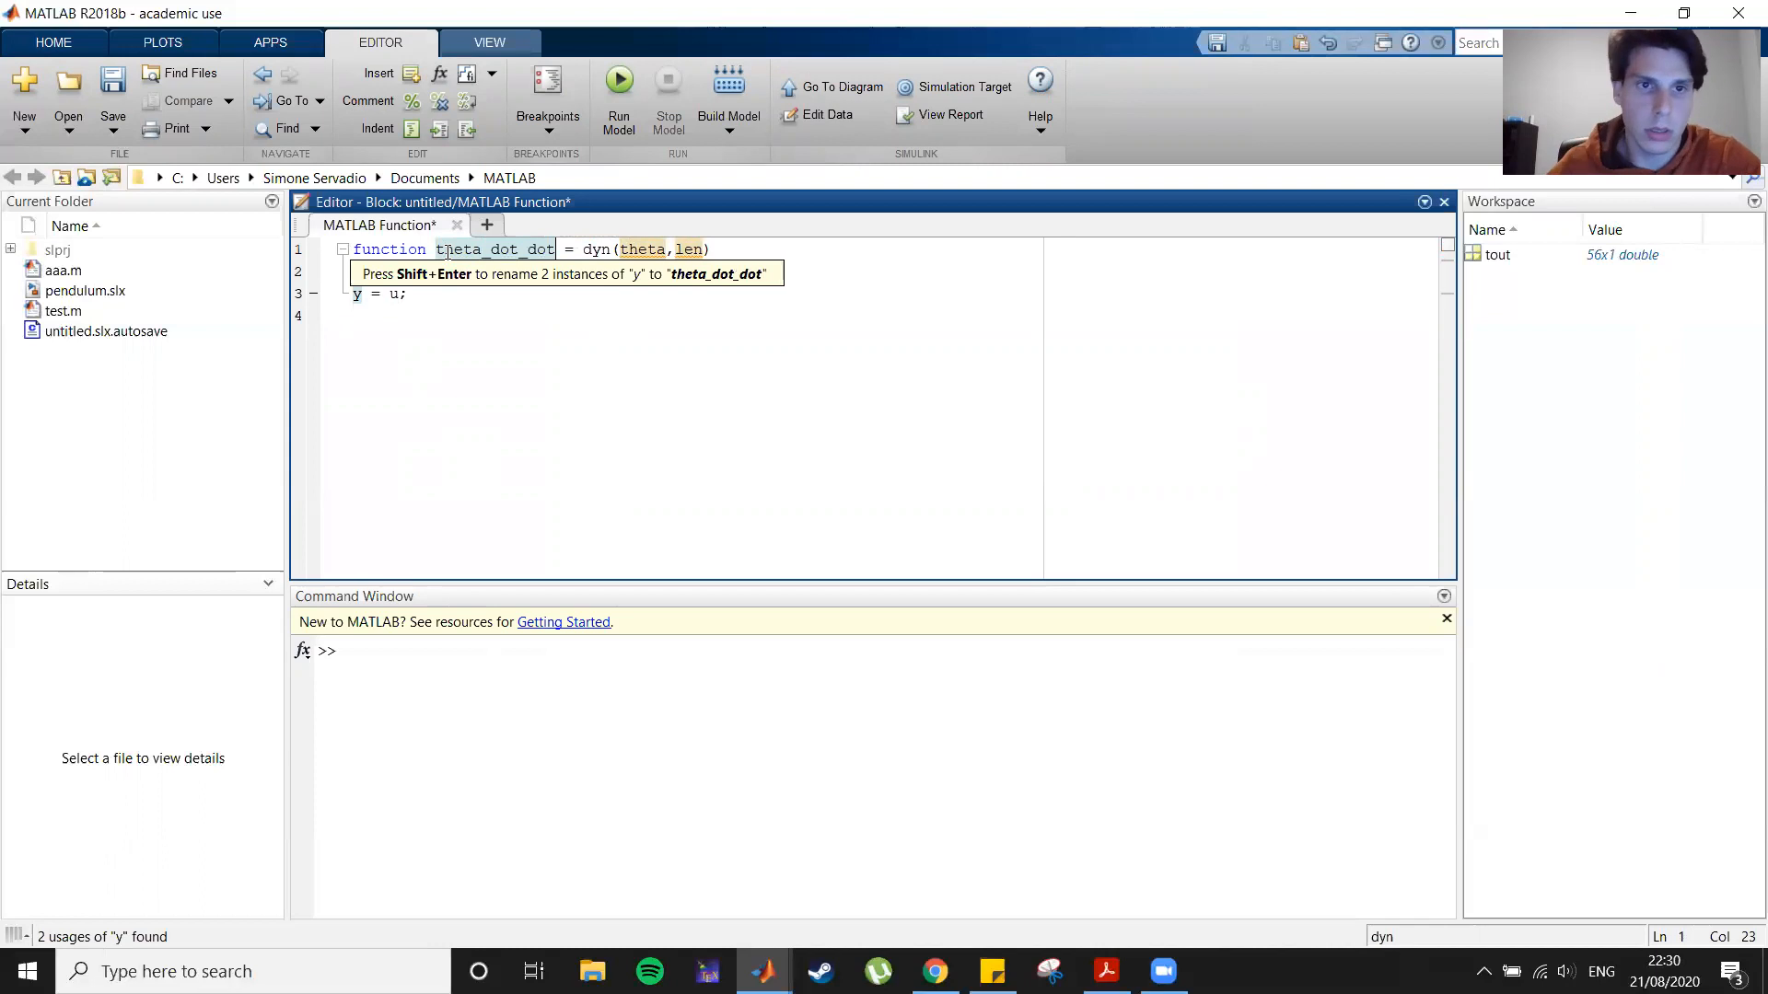
{"action": "left_click", "coordinate": [411, 277]}
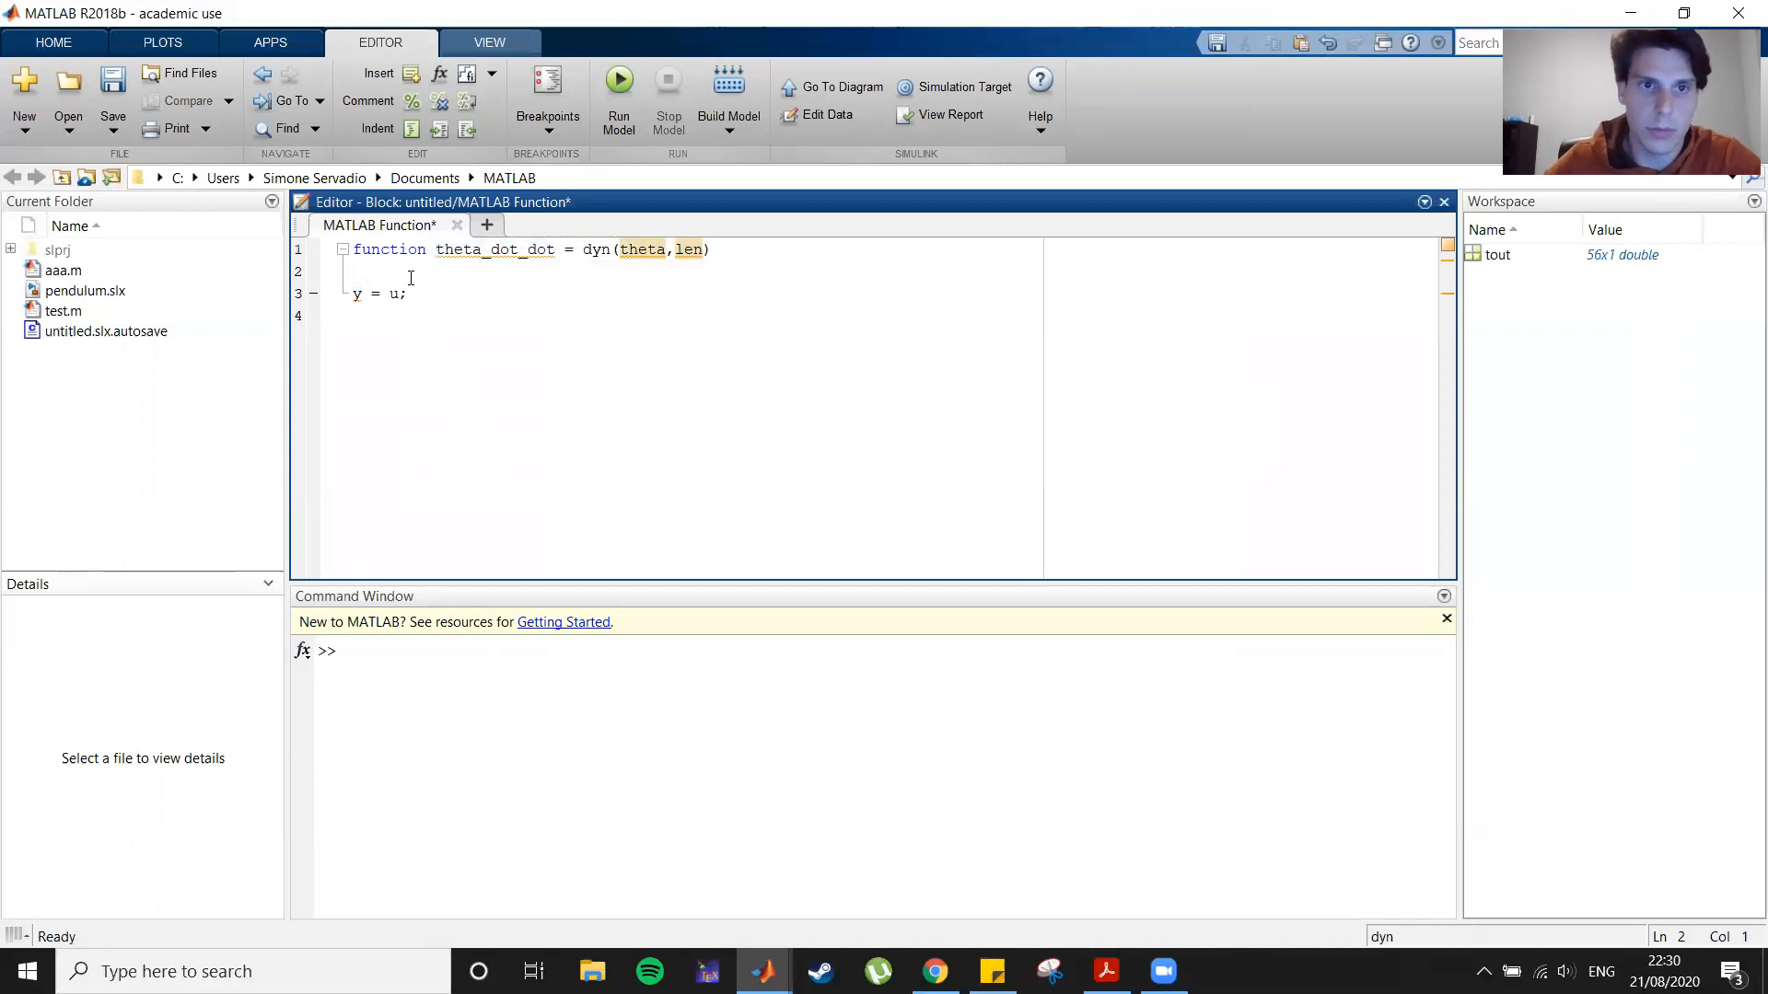
Step: Insert blank lines in the function body and define g = 9.81;
{"action": "key", "text": "Return"}
{"action": "key", "text": "Return"}
{"action": "key", "text": "Return"}
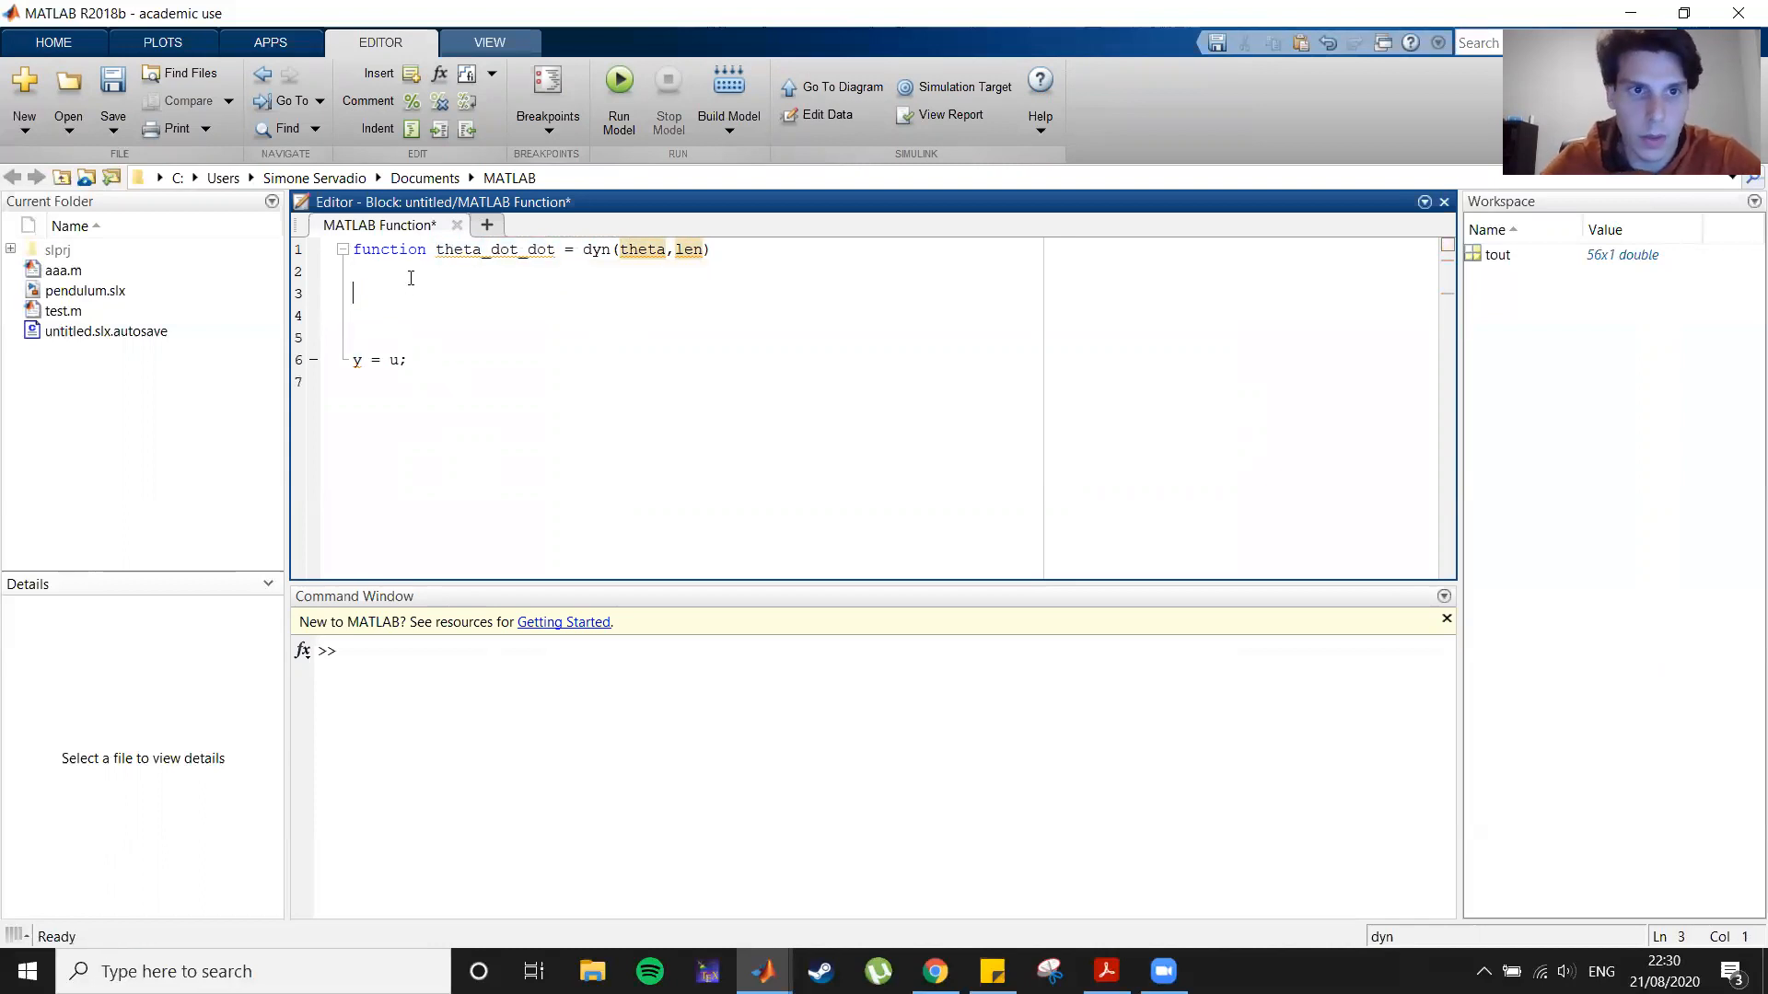
{"action": "type", "text": "g = 9.81;"}
{"action": "key", "text": "Return"}
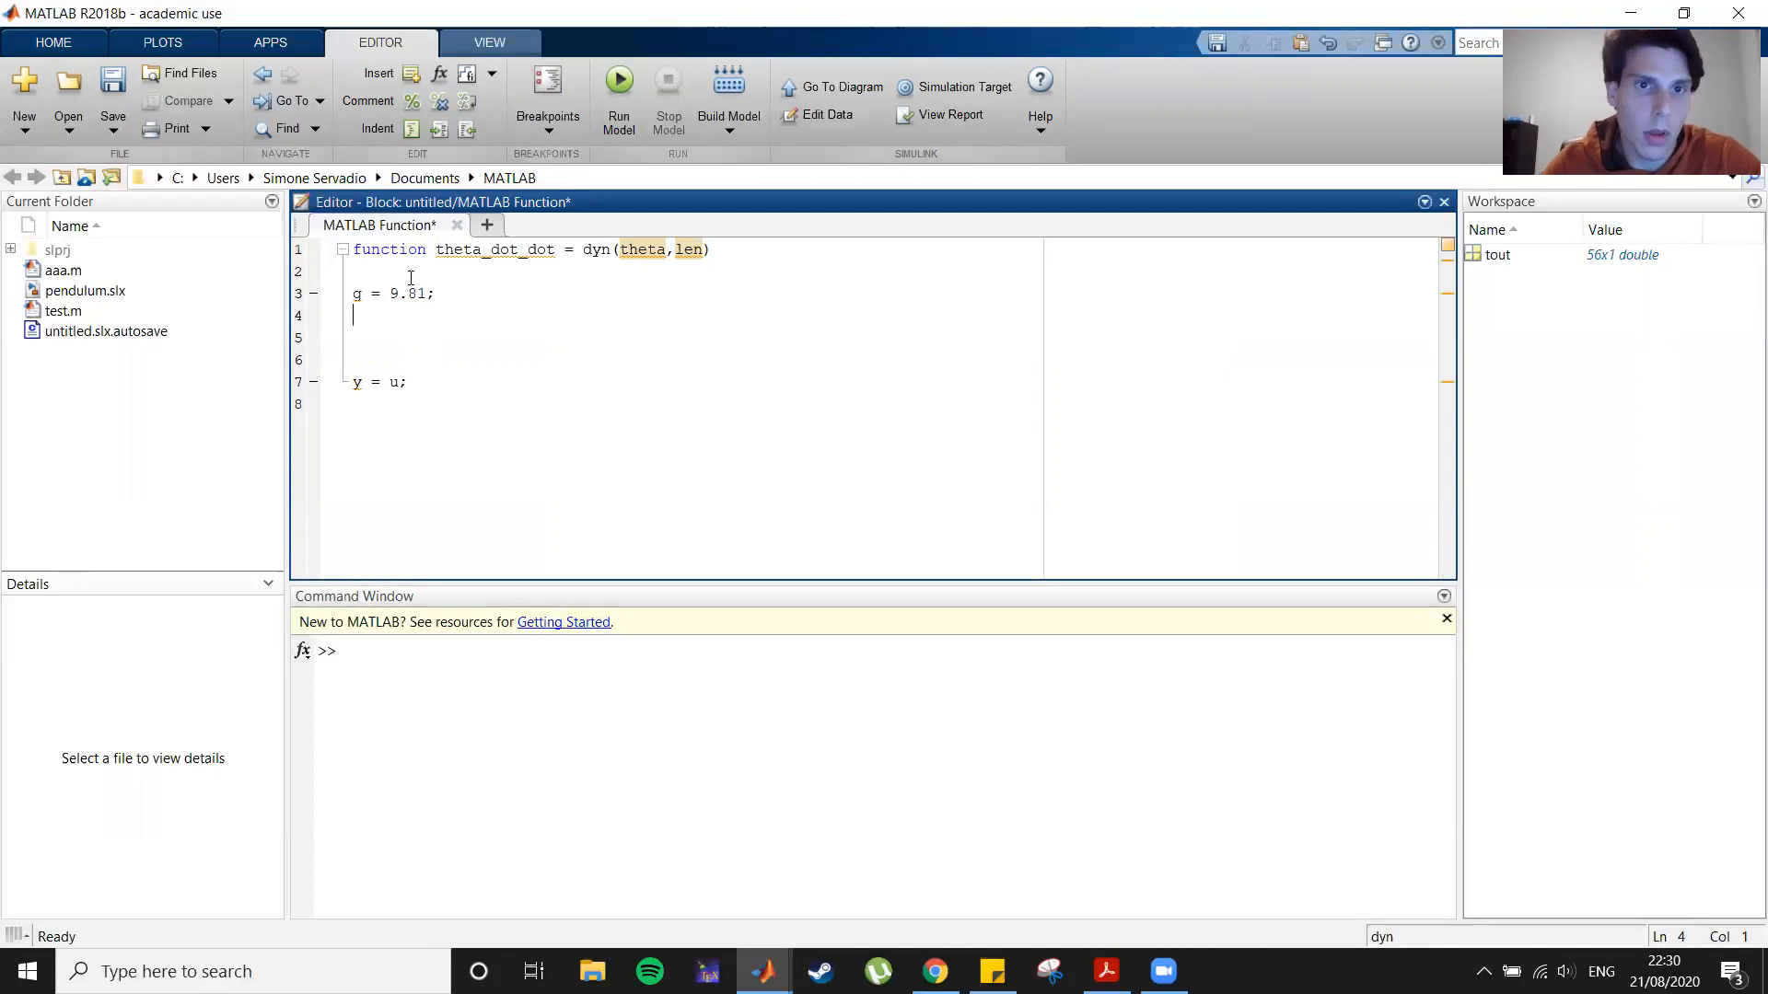
Step: Replace the y = u; line with theta_dot_dot = -(g/len) * sin (theta);
{"action": "left_click_drag", "start_coordinate": [409, 386], "coordinate": [402, 341]}
{"action": "type", "text": "theta_dot_do"}
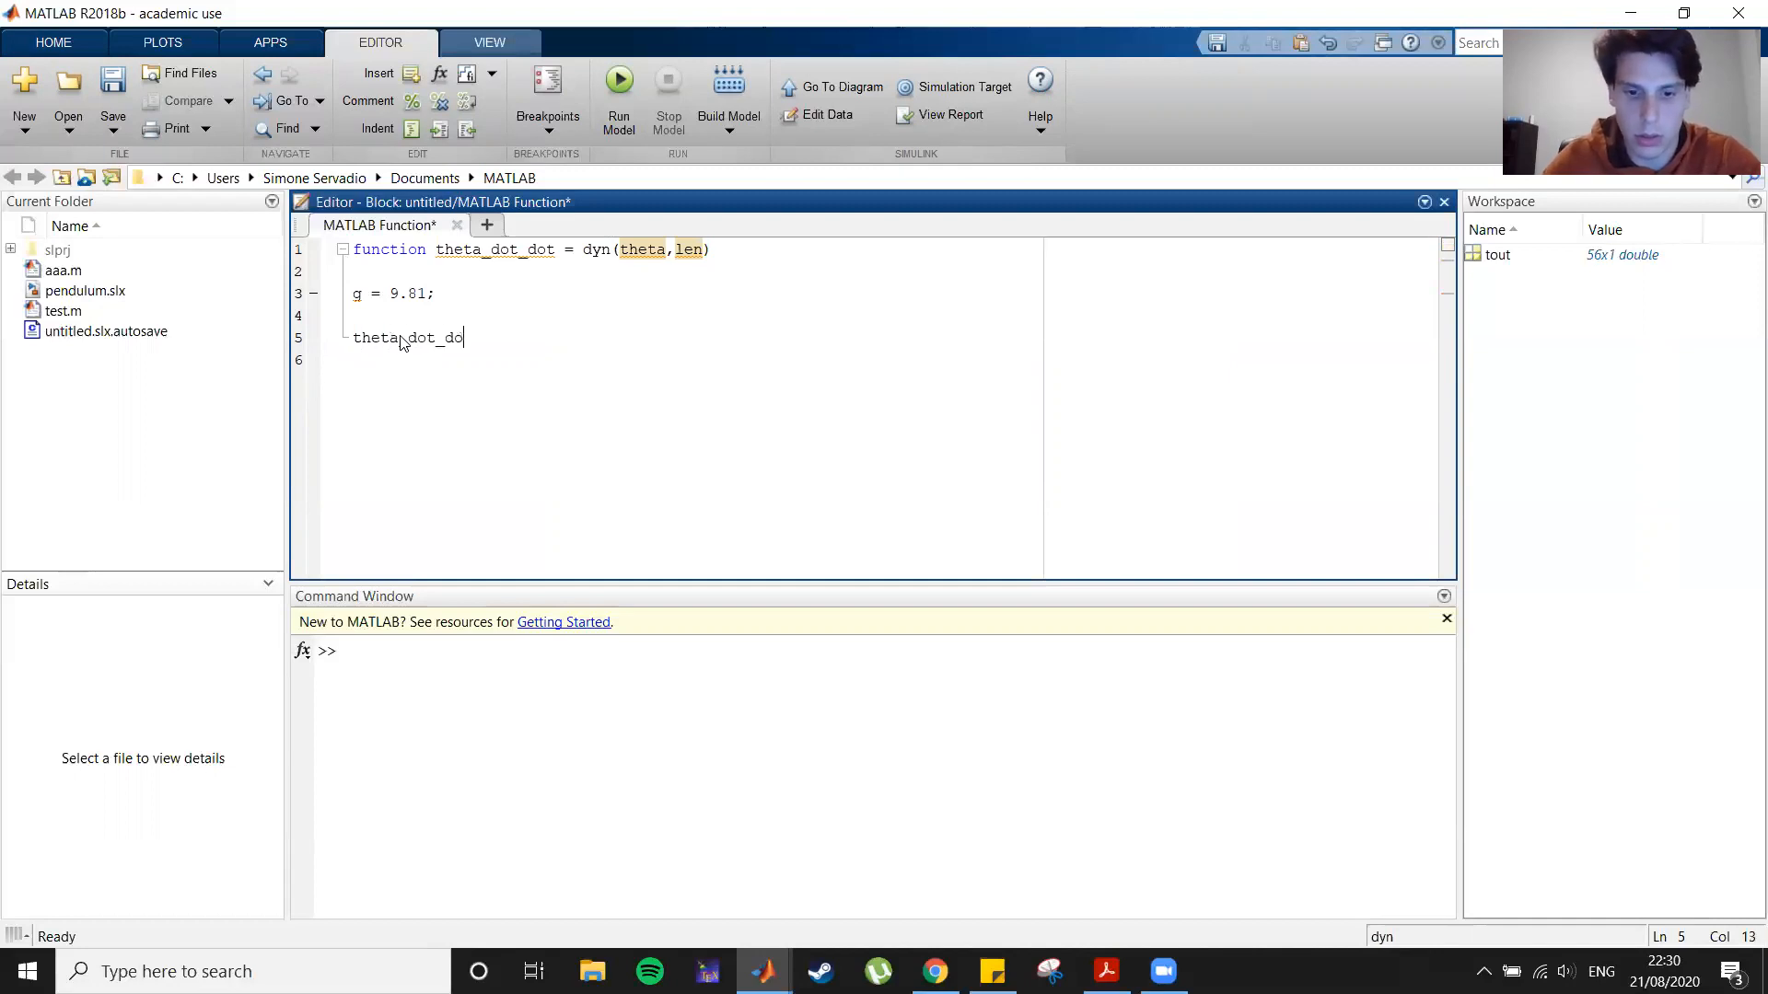
{"action": "type", "text": "t = -("}
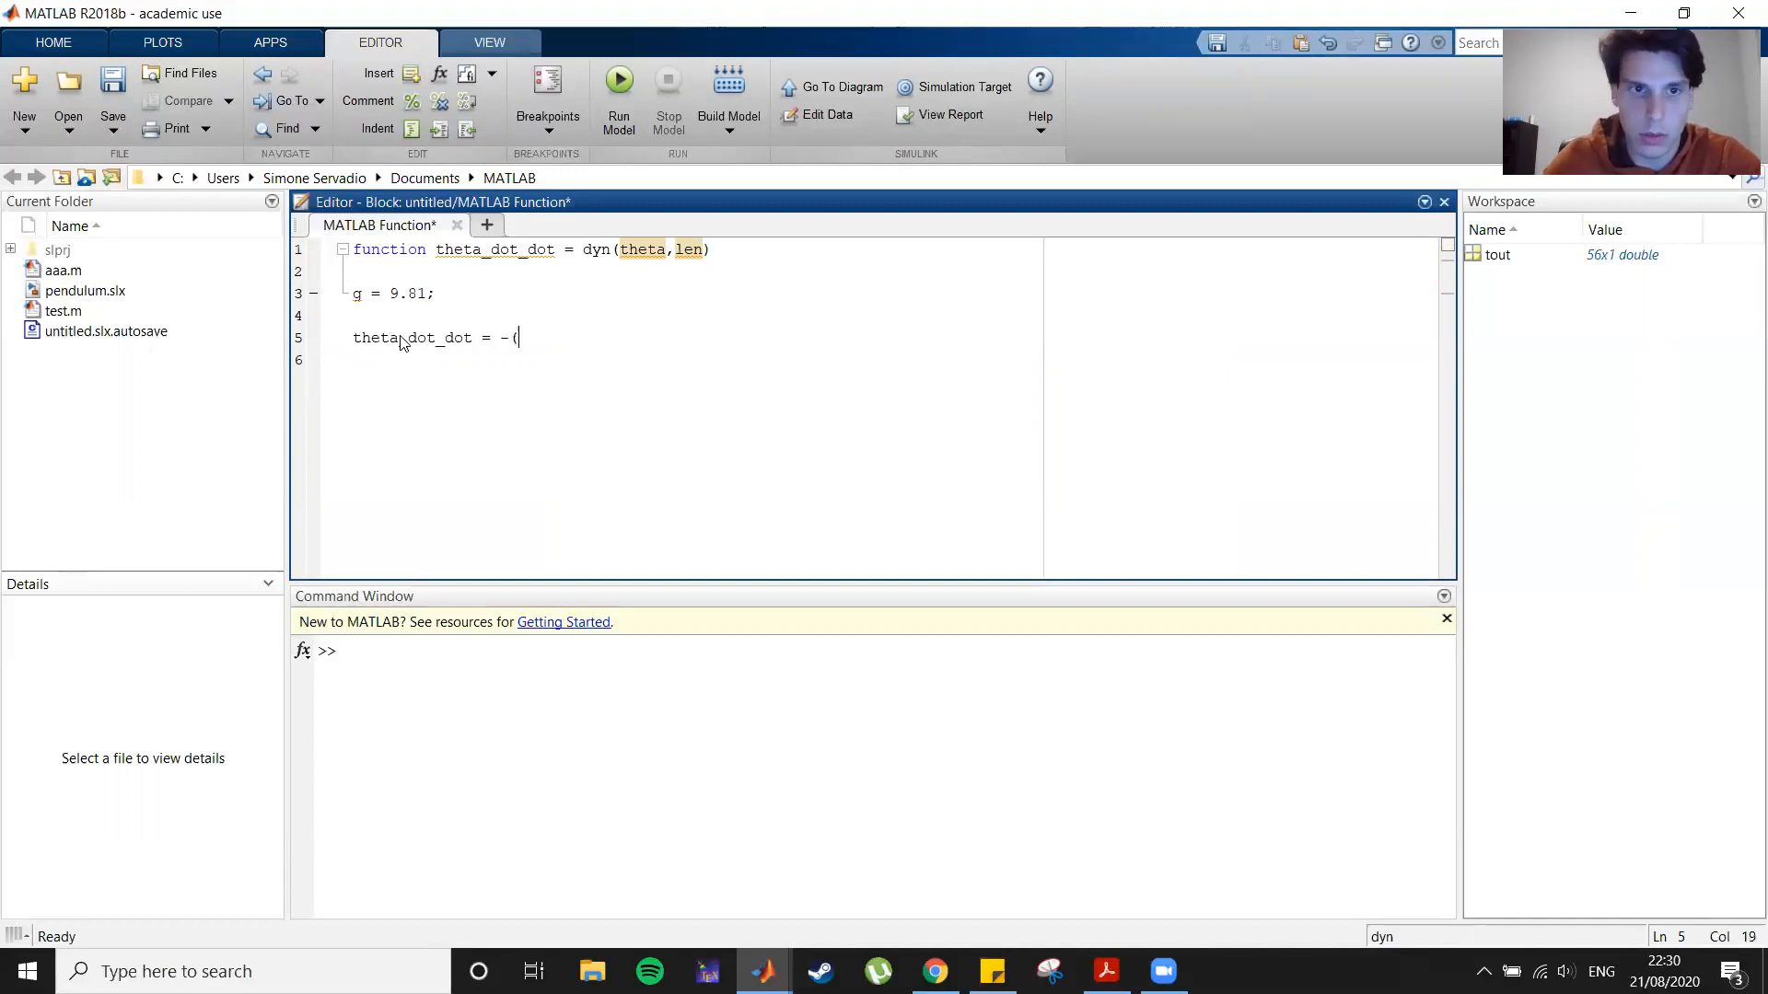
{"action": "type", "text": "g"}
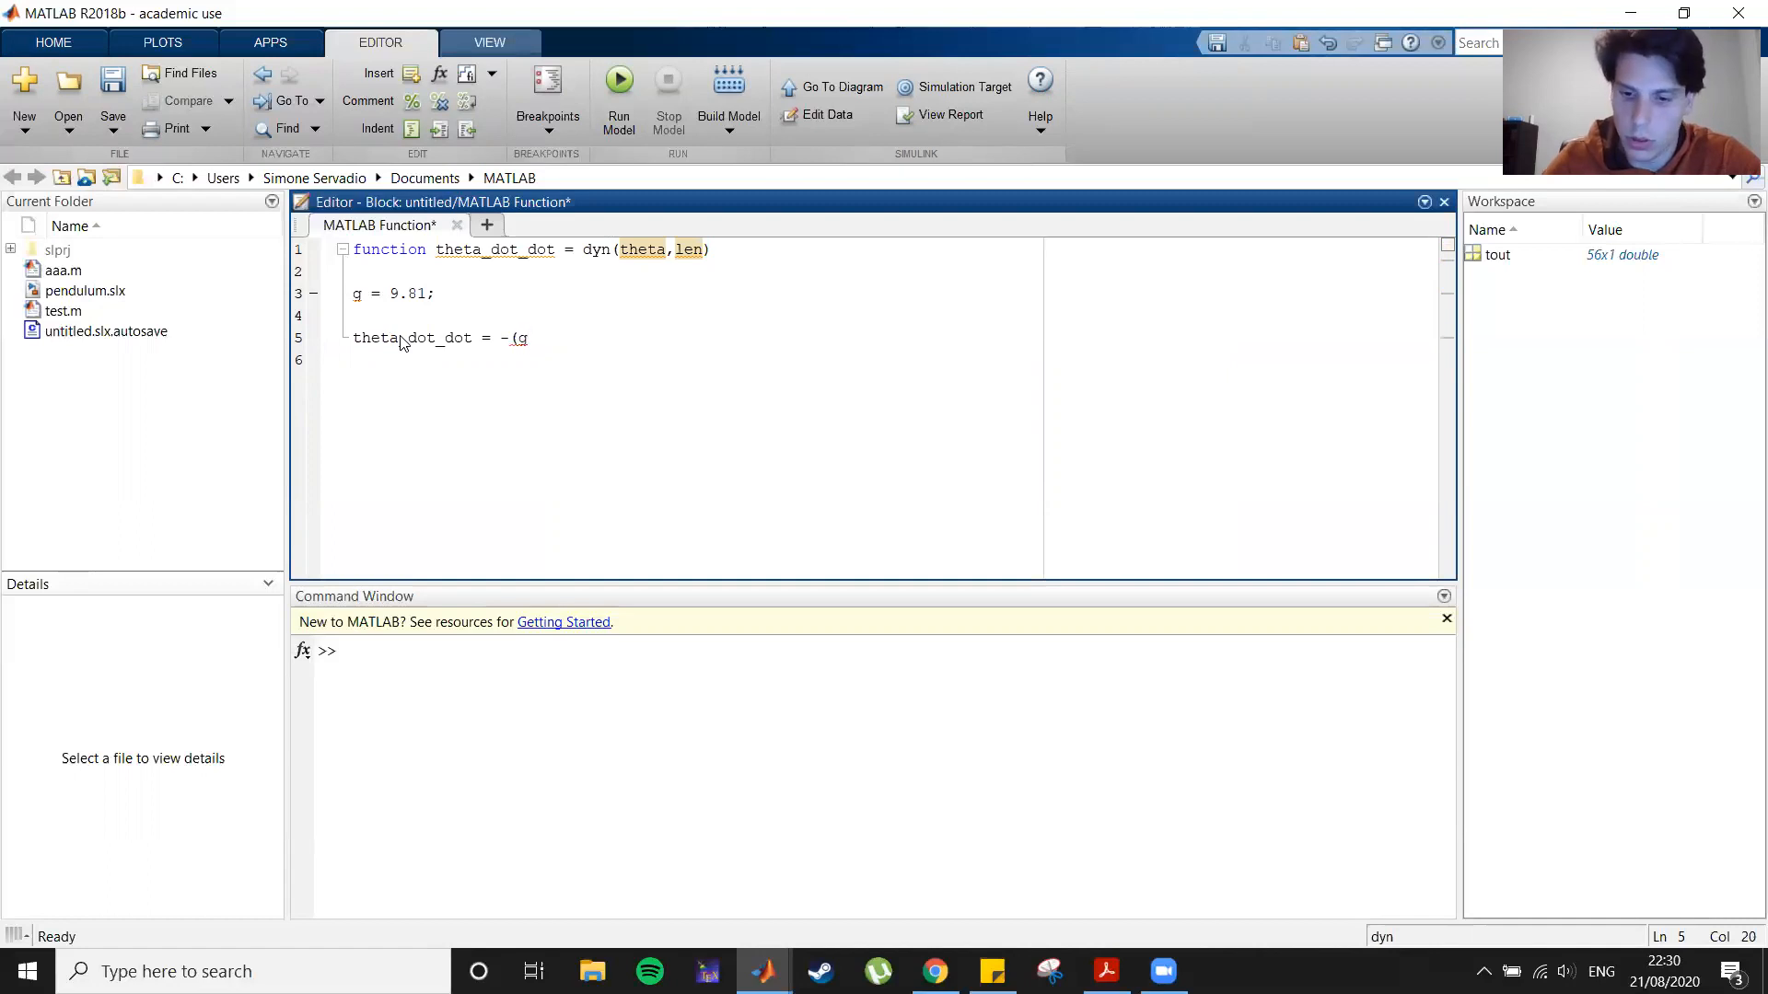
{"action": "type", "text": "/len) * sin"}
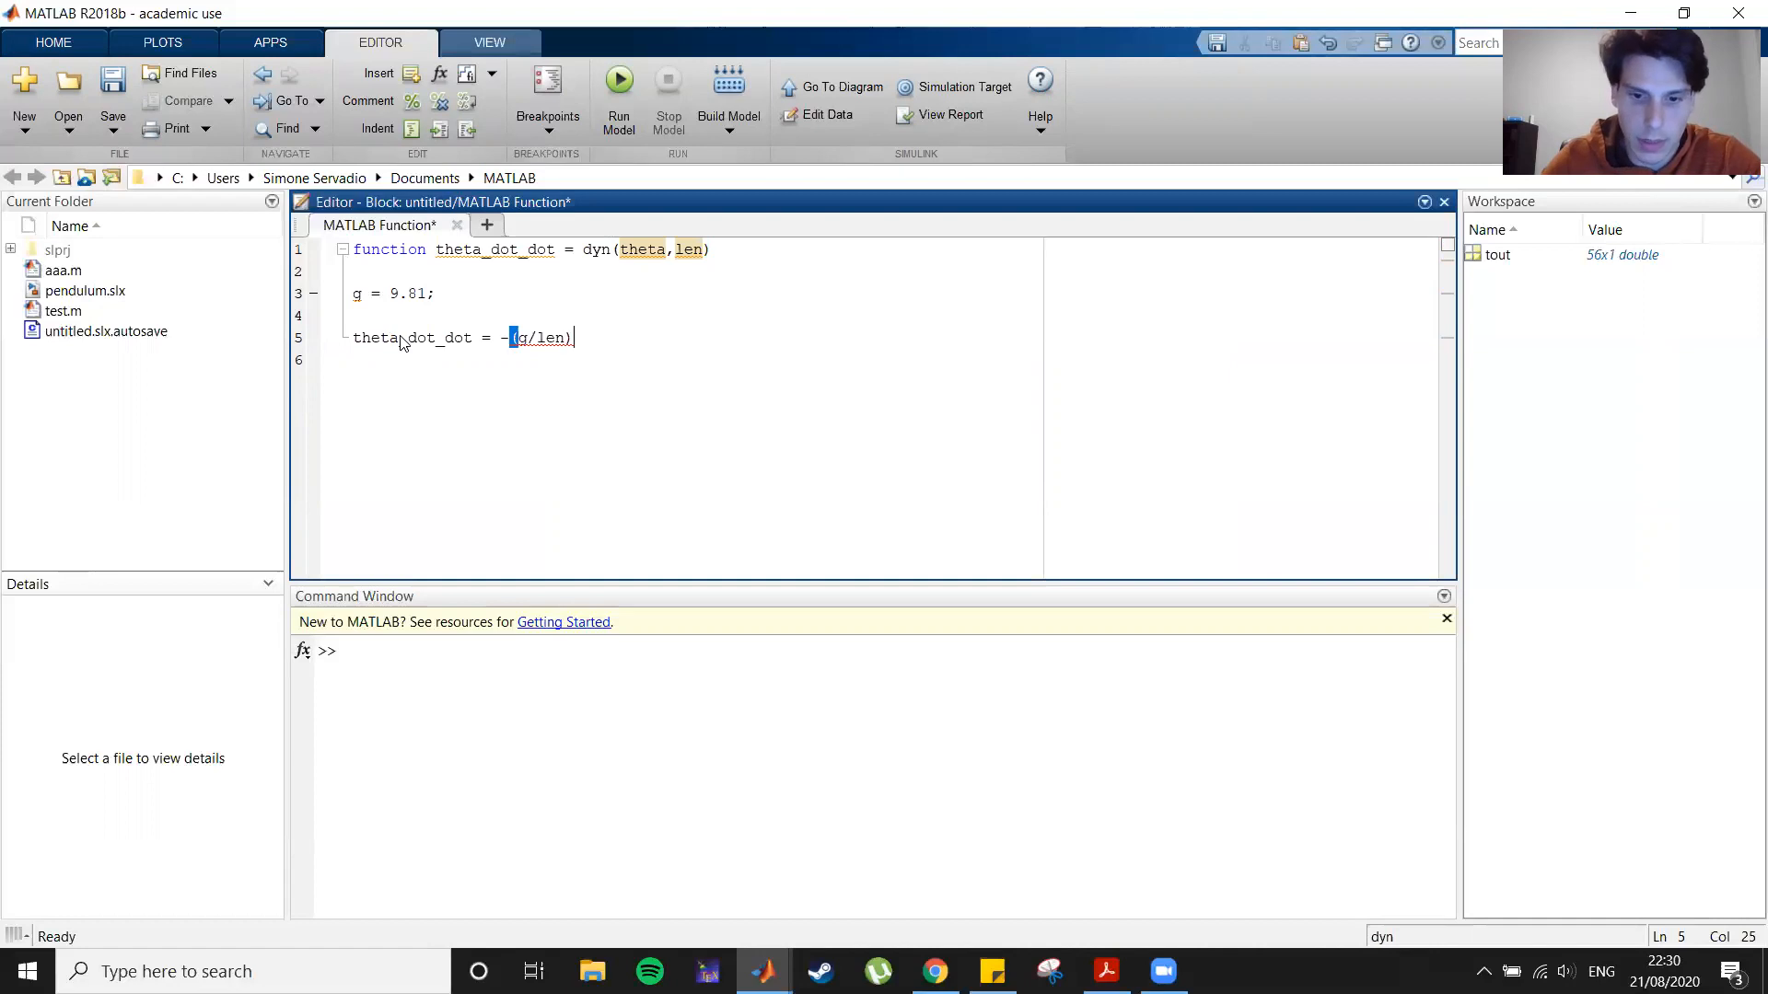
{"action": "type", "text": " (theta"}
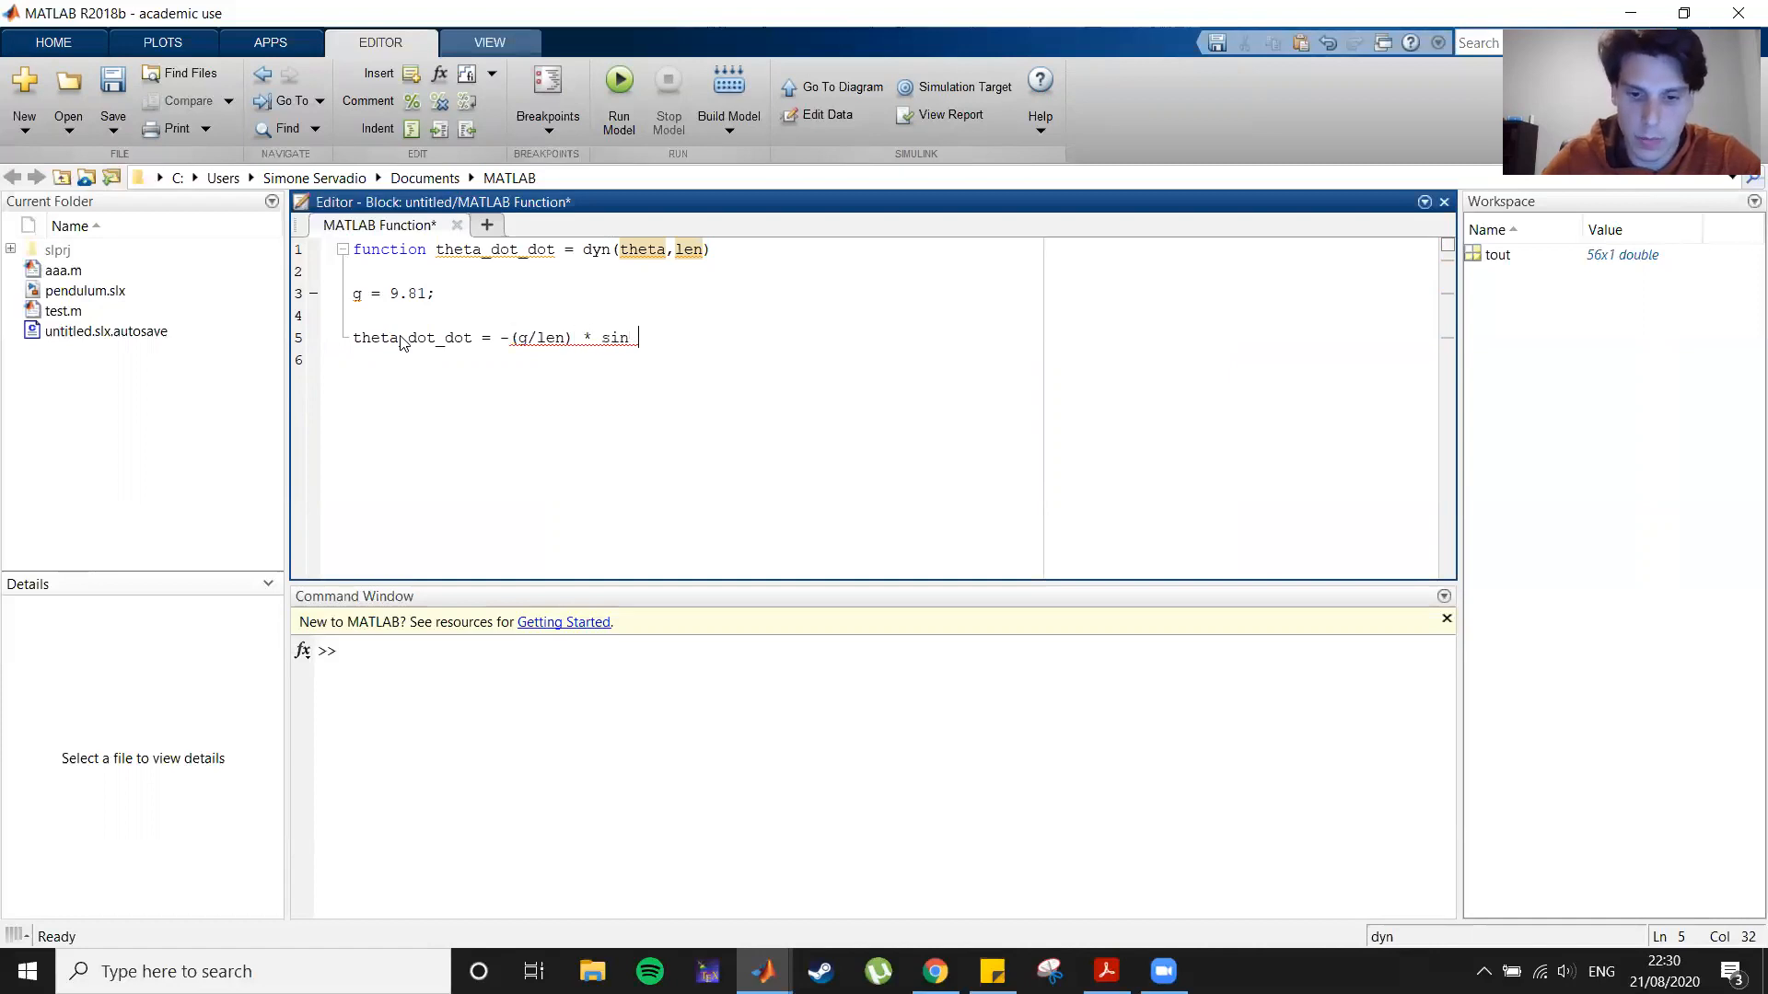
{"action": "type", "text": ");"}
{"action": "left_click", "coordinate": [584, 490]}
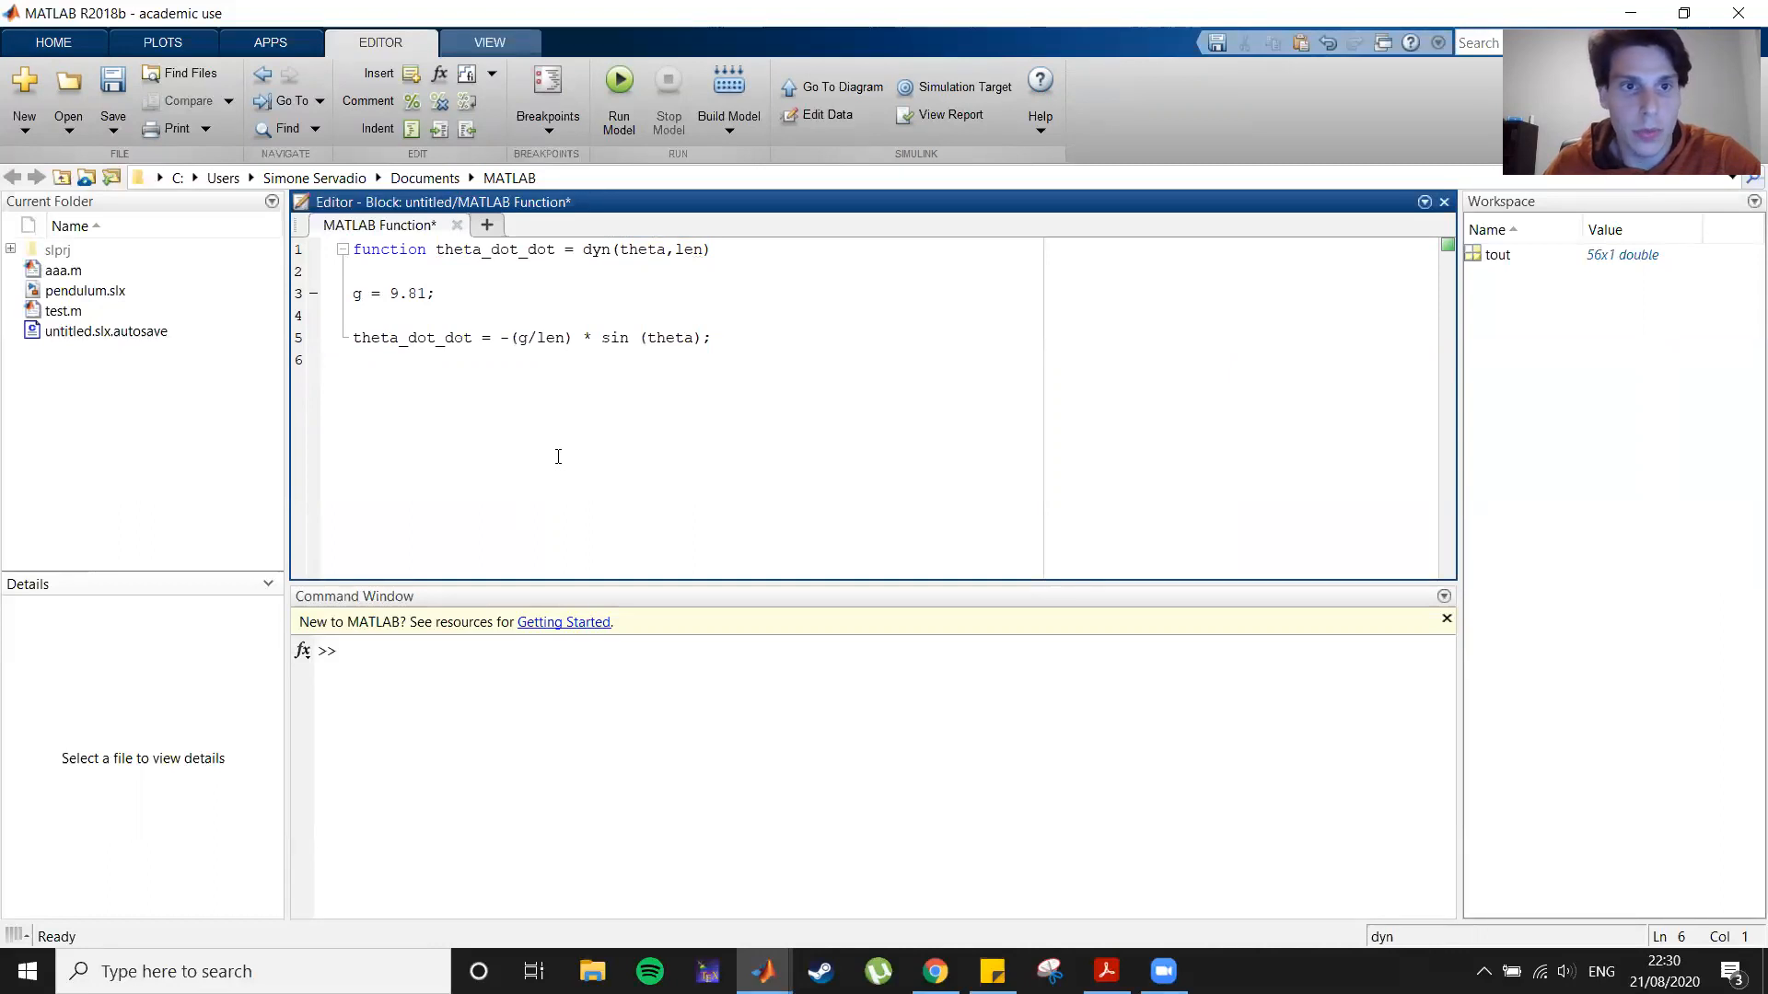
Step: Save the model as pendulum.slx, replacing the existing file
{"action": "left_click", "coordinate": [125, 86]}
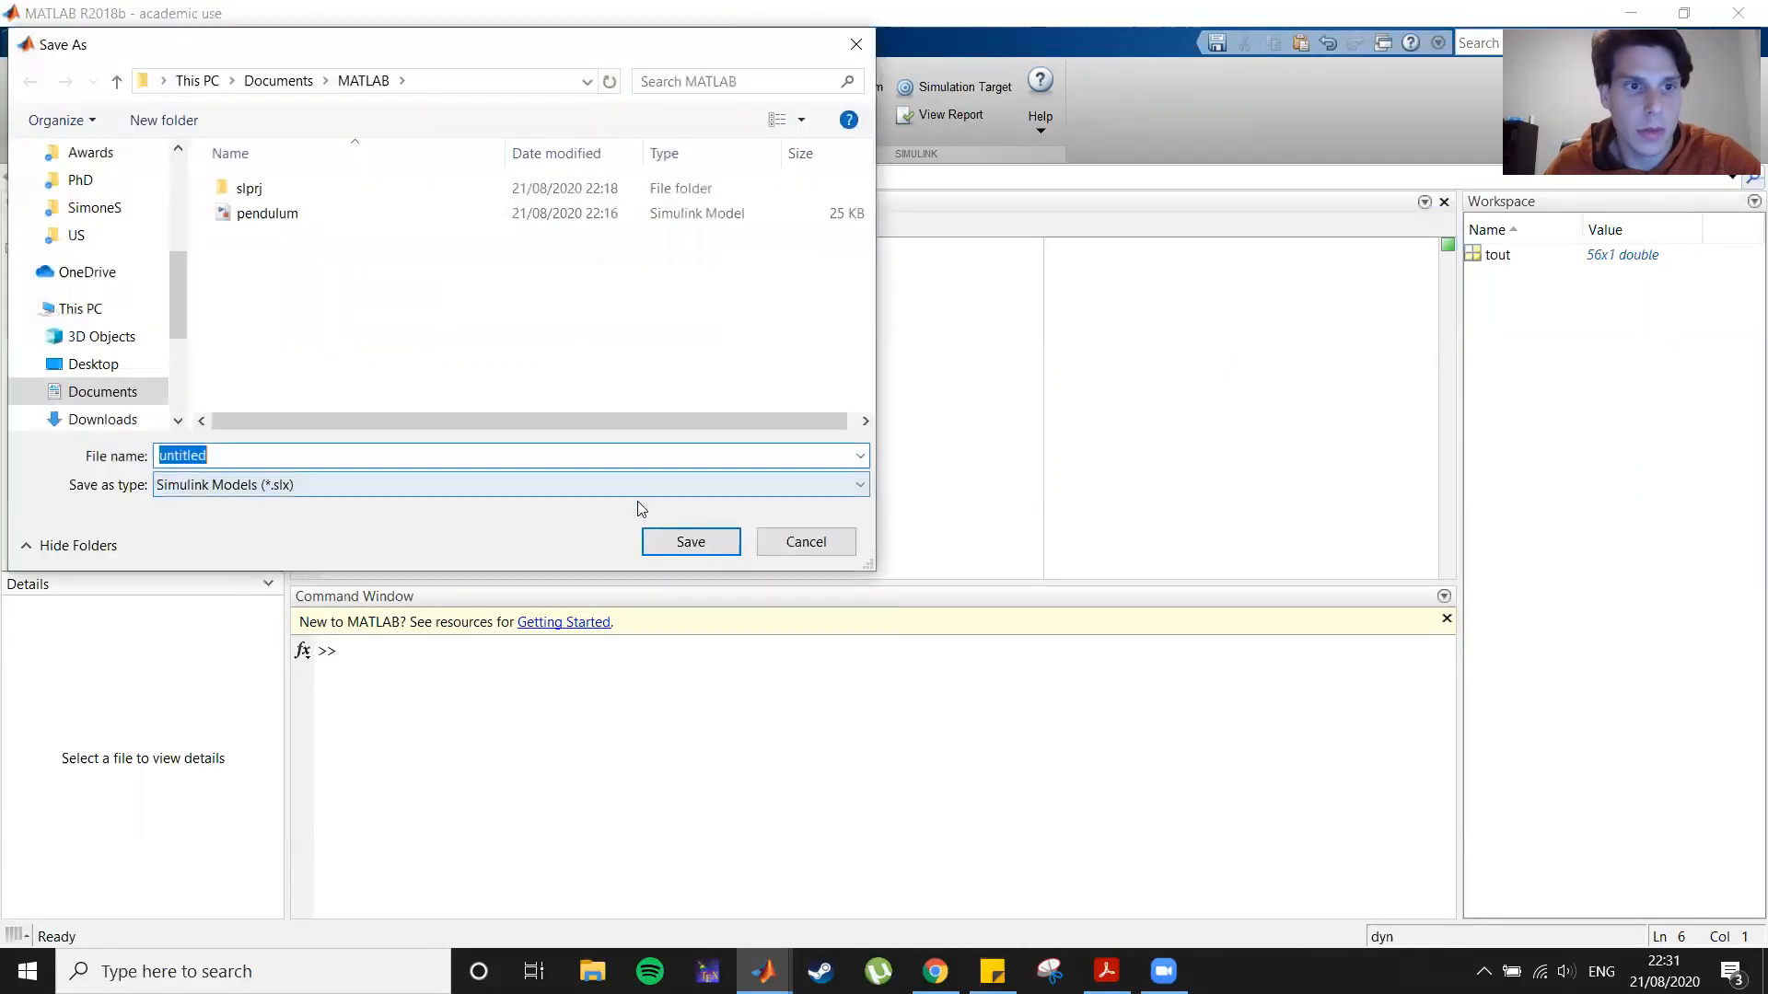
{"action": "type", "text": "pendulumo"}
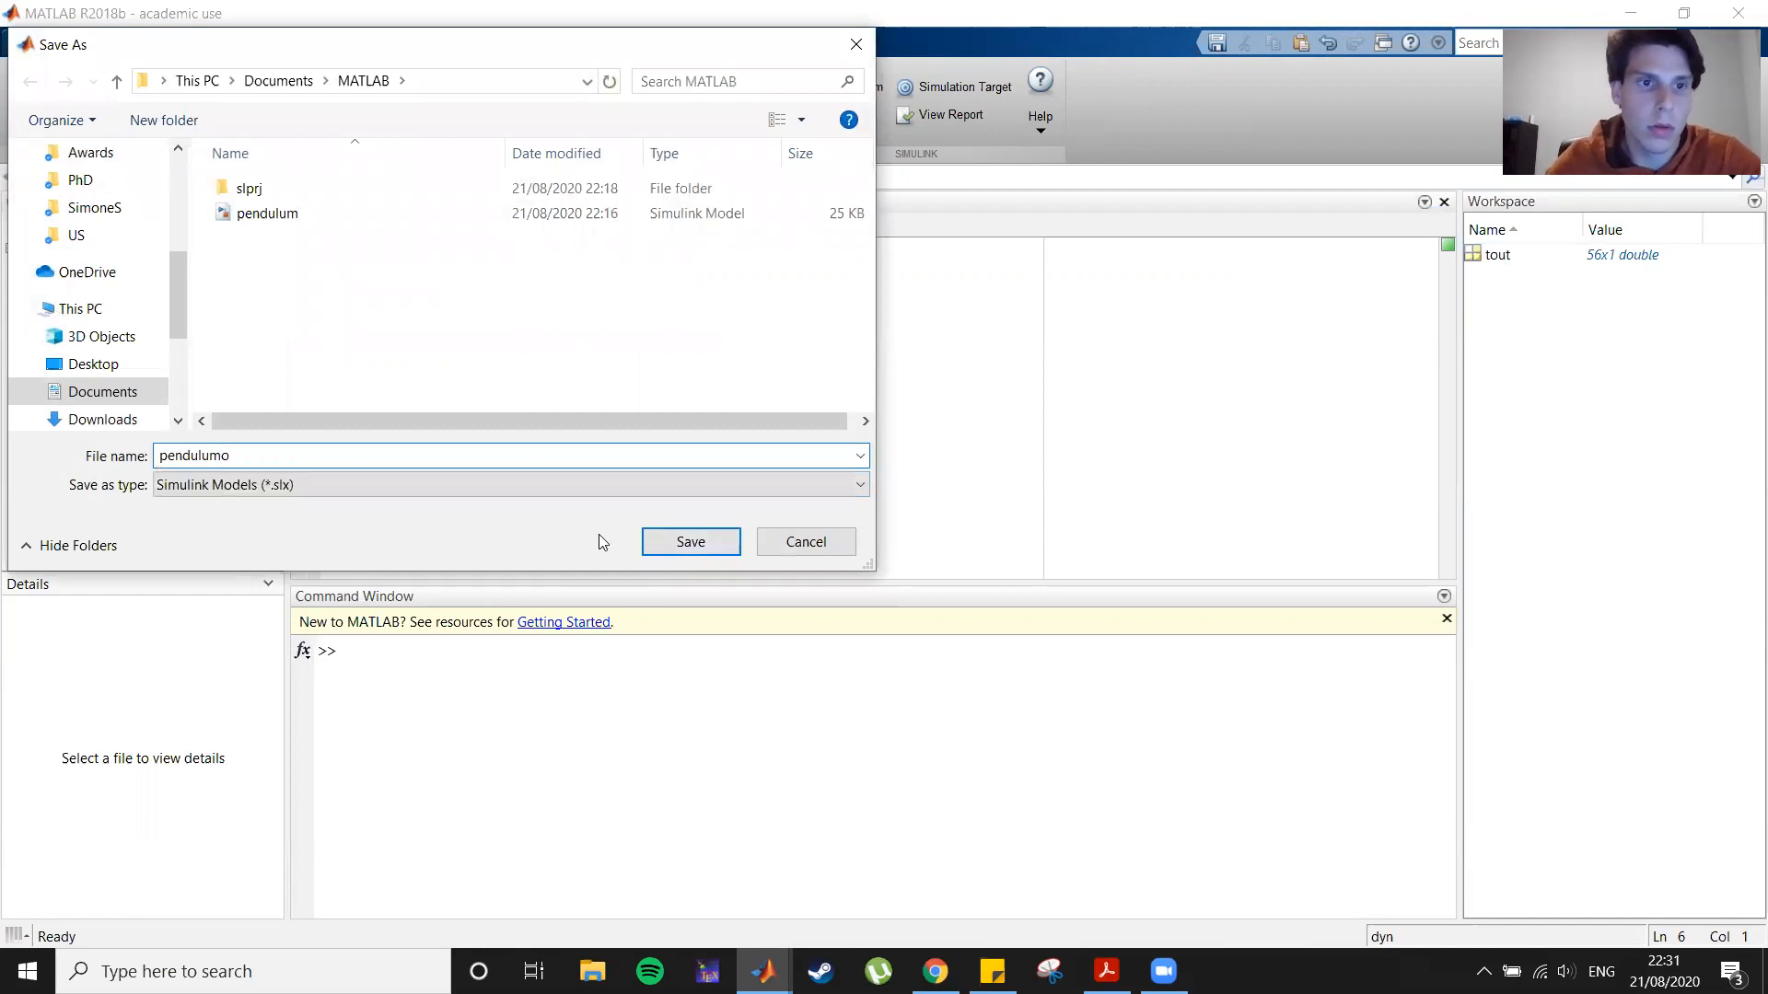
{"action": "key", "text": "BackSpace"}
{"action": "key", "text": "BackSpace"}
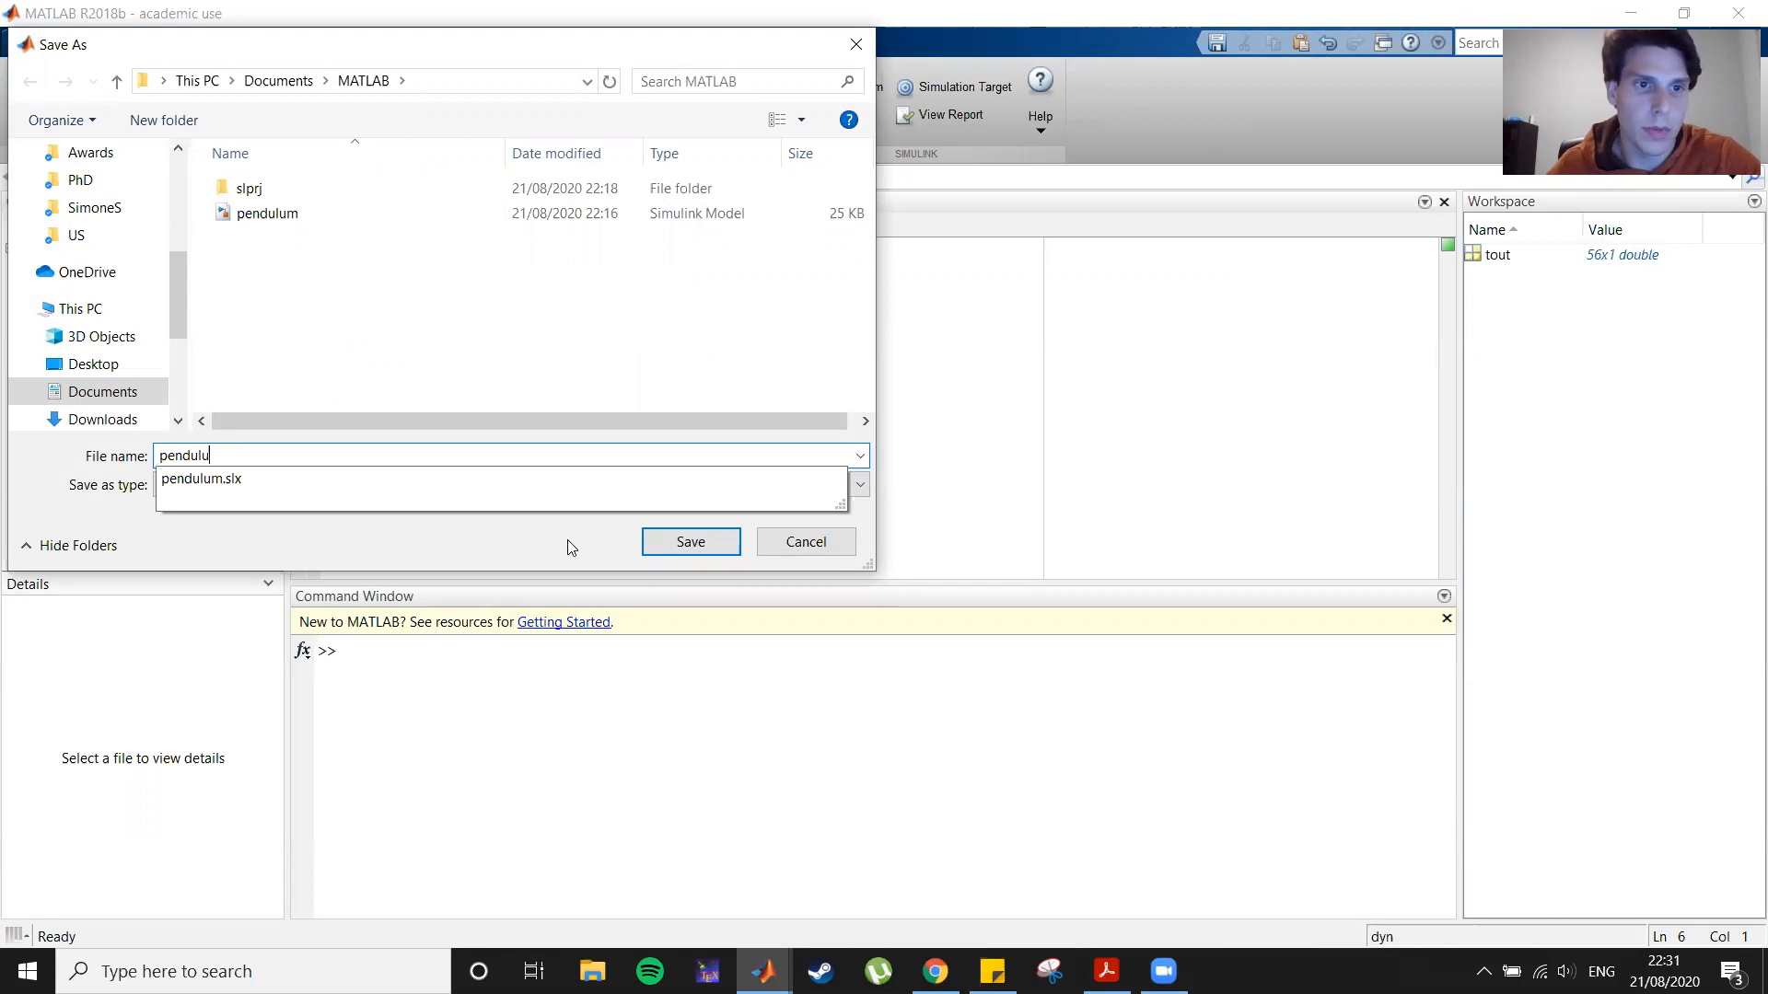
{"action": "left_click", "coordinate": [344, 485]}
{"action": "left_click", "coordinate": [719, 539]}
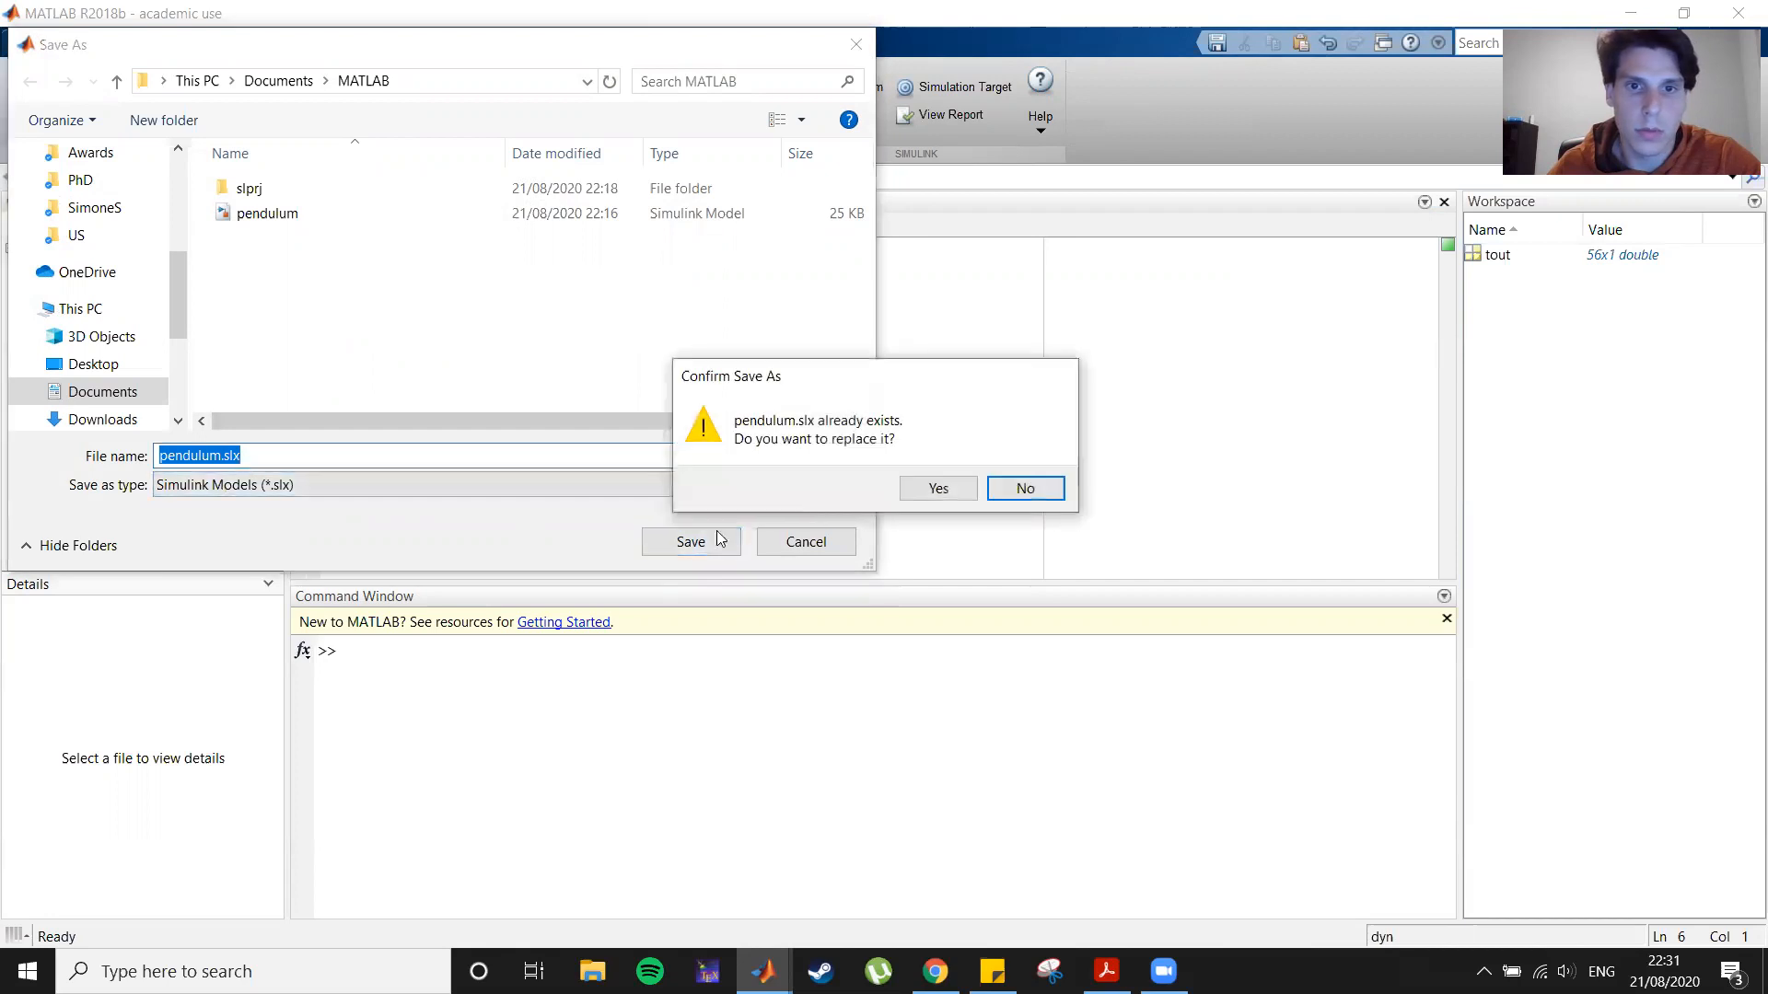
{"action": "left_click", "coordinate": [914, 491]}
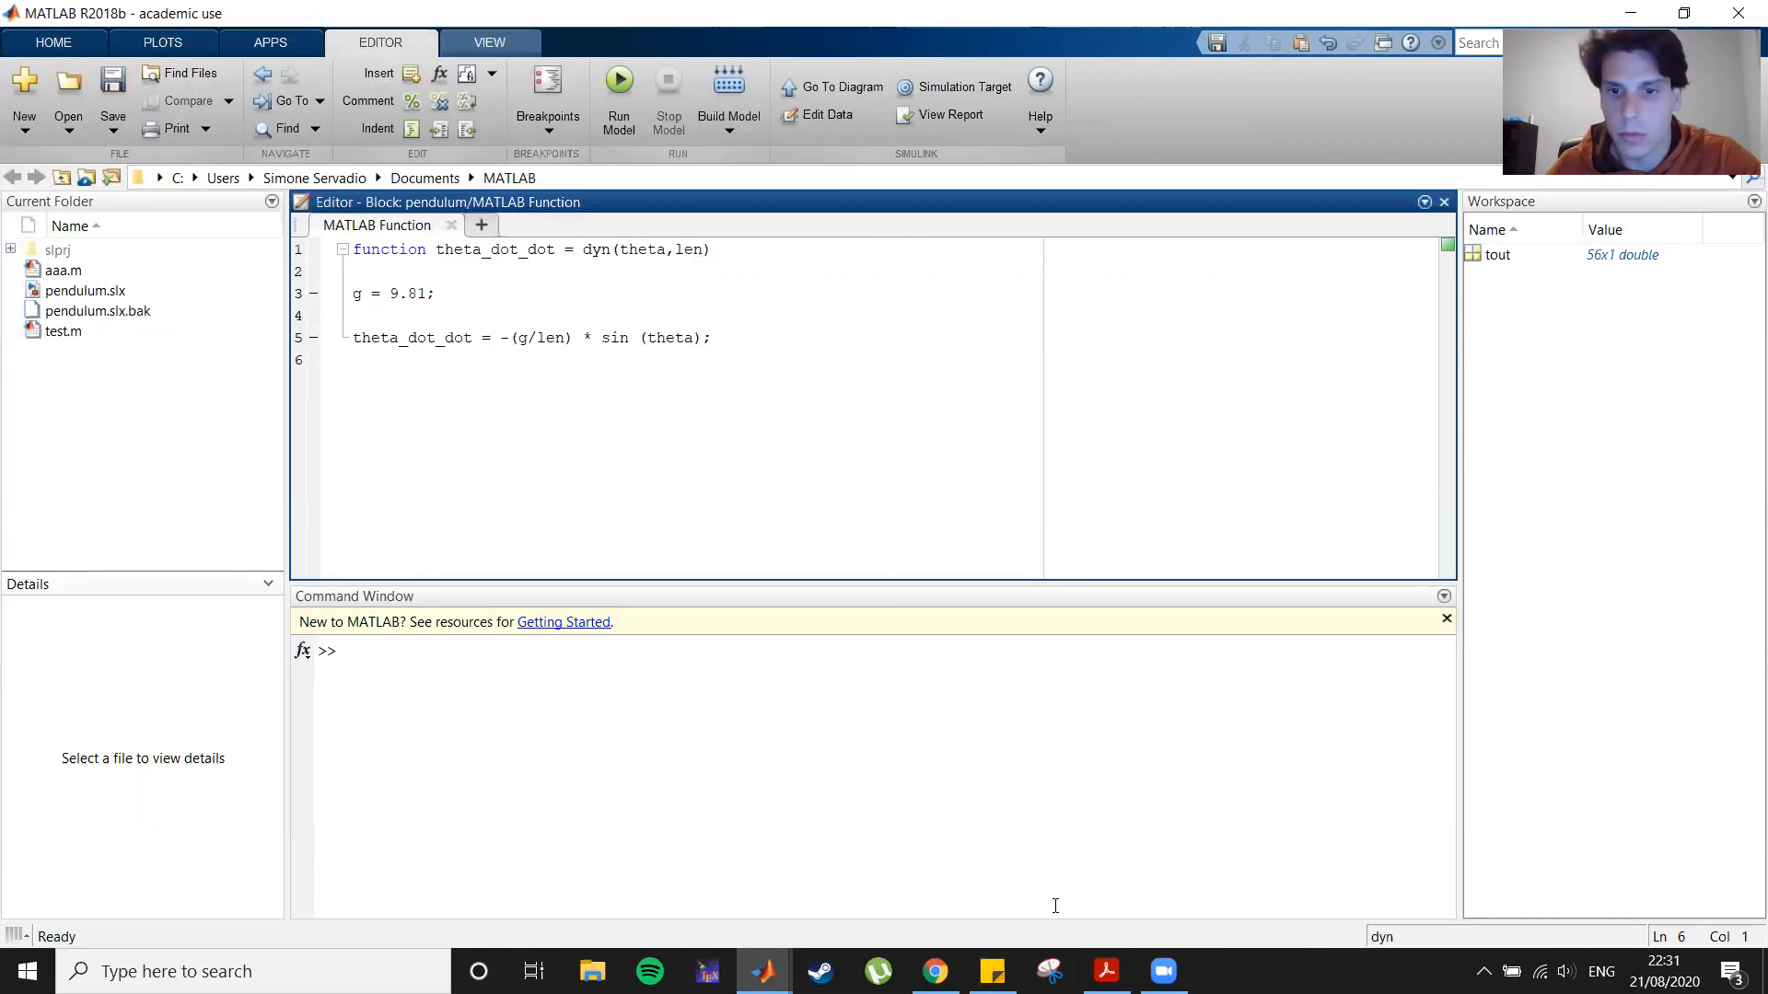
Step: Switch to the pendulum model window and move the two new integrators further right
{"action": "left_click", "coordinate": [763, 972]}
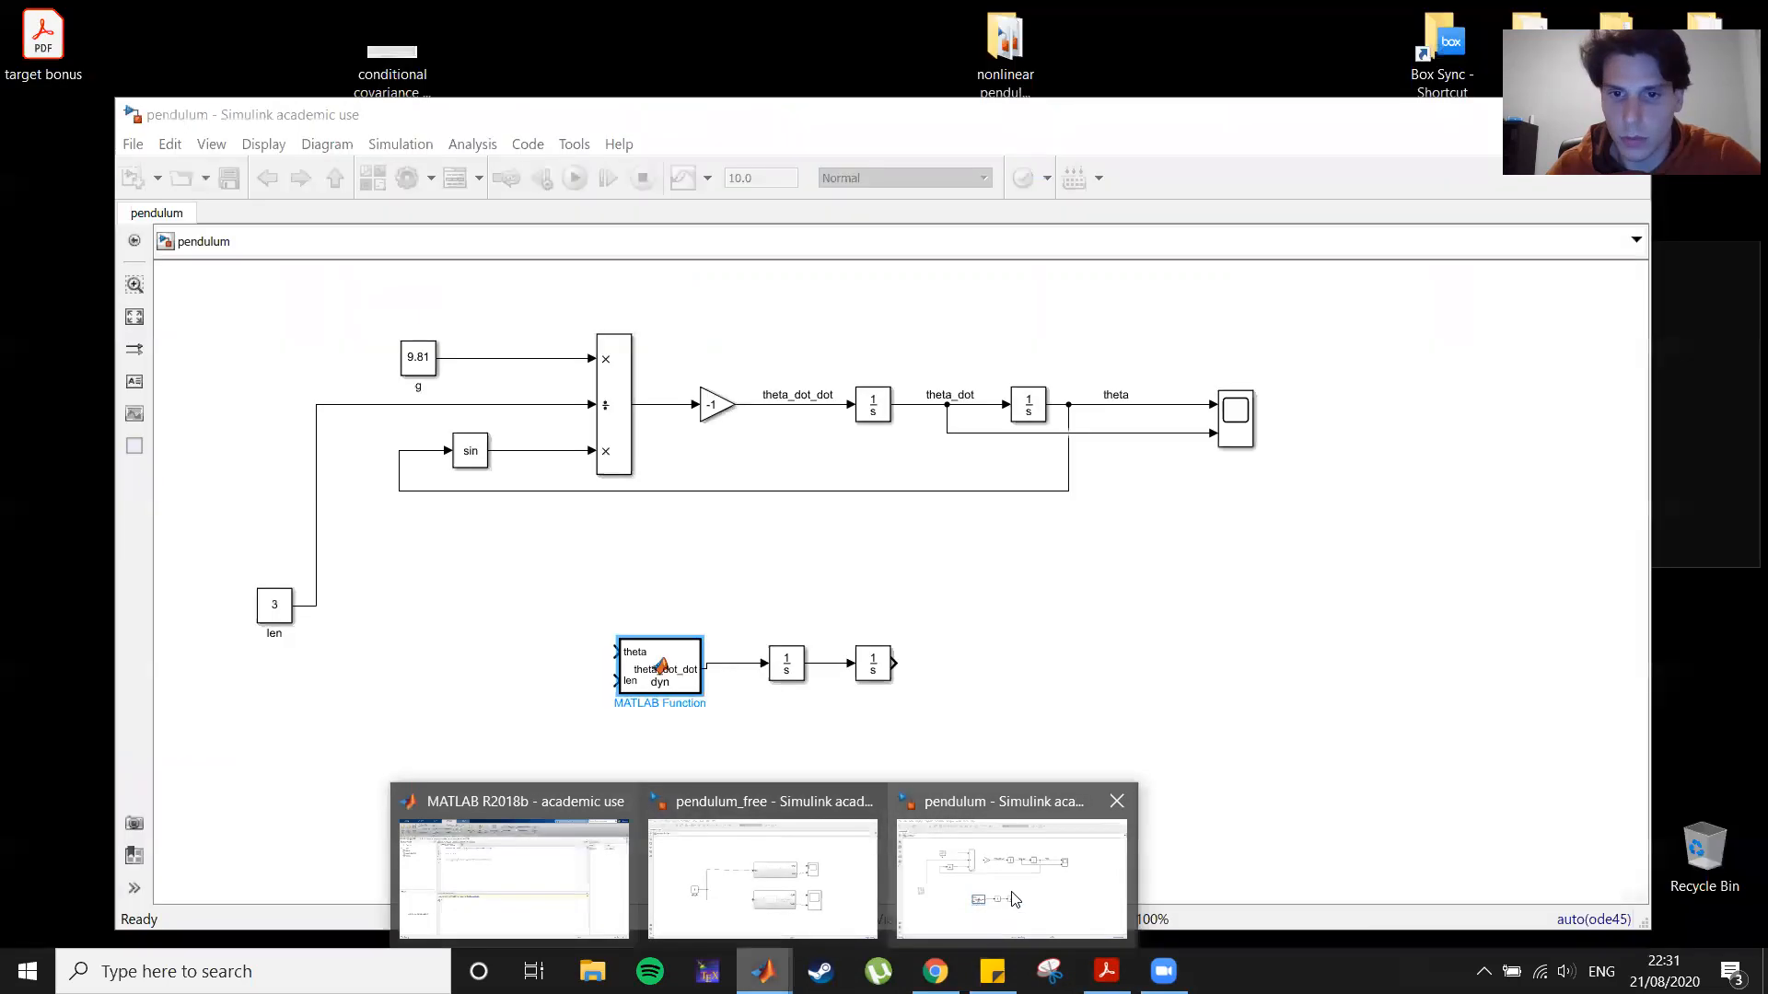
{"action": "left_click", "coordinate": [934, 905]}
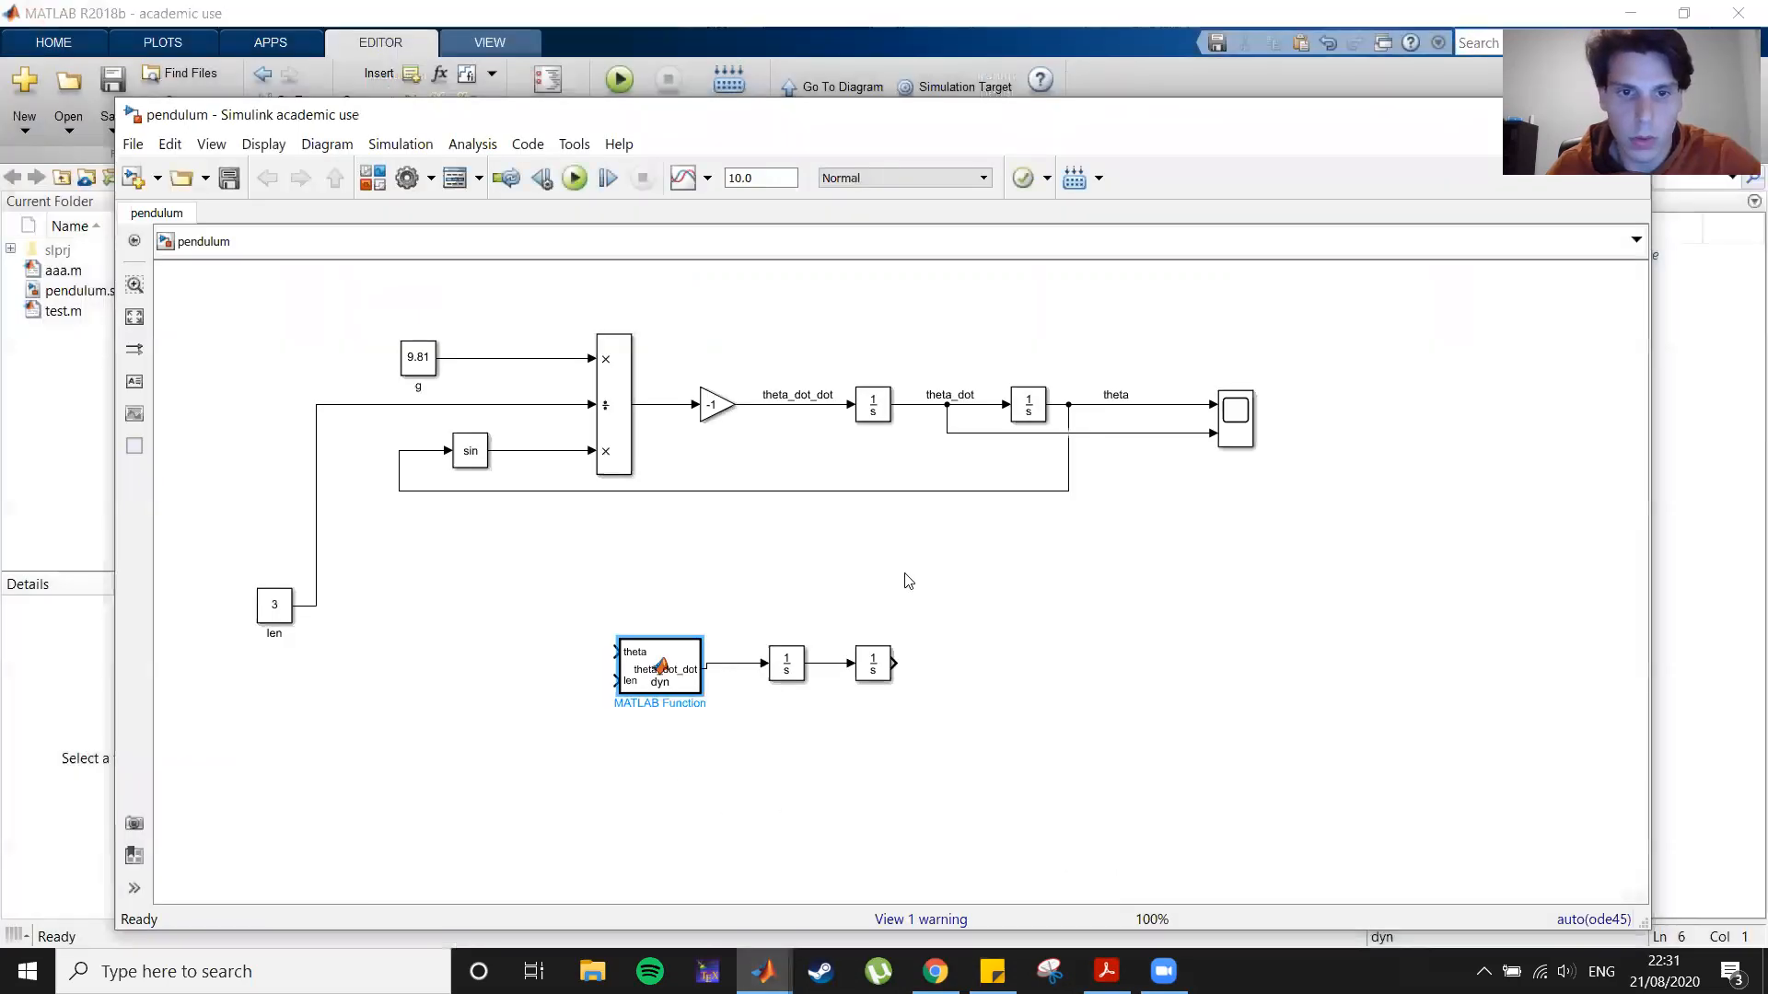
{"action": "left_click_drag", "start_coordinate": [758, 606], "coordinate": [1036, 748]}
{"action": "left_click_drag", "start_coordinate": [885, 671], "coordinate": [991, 685]}
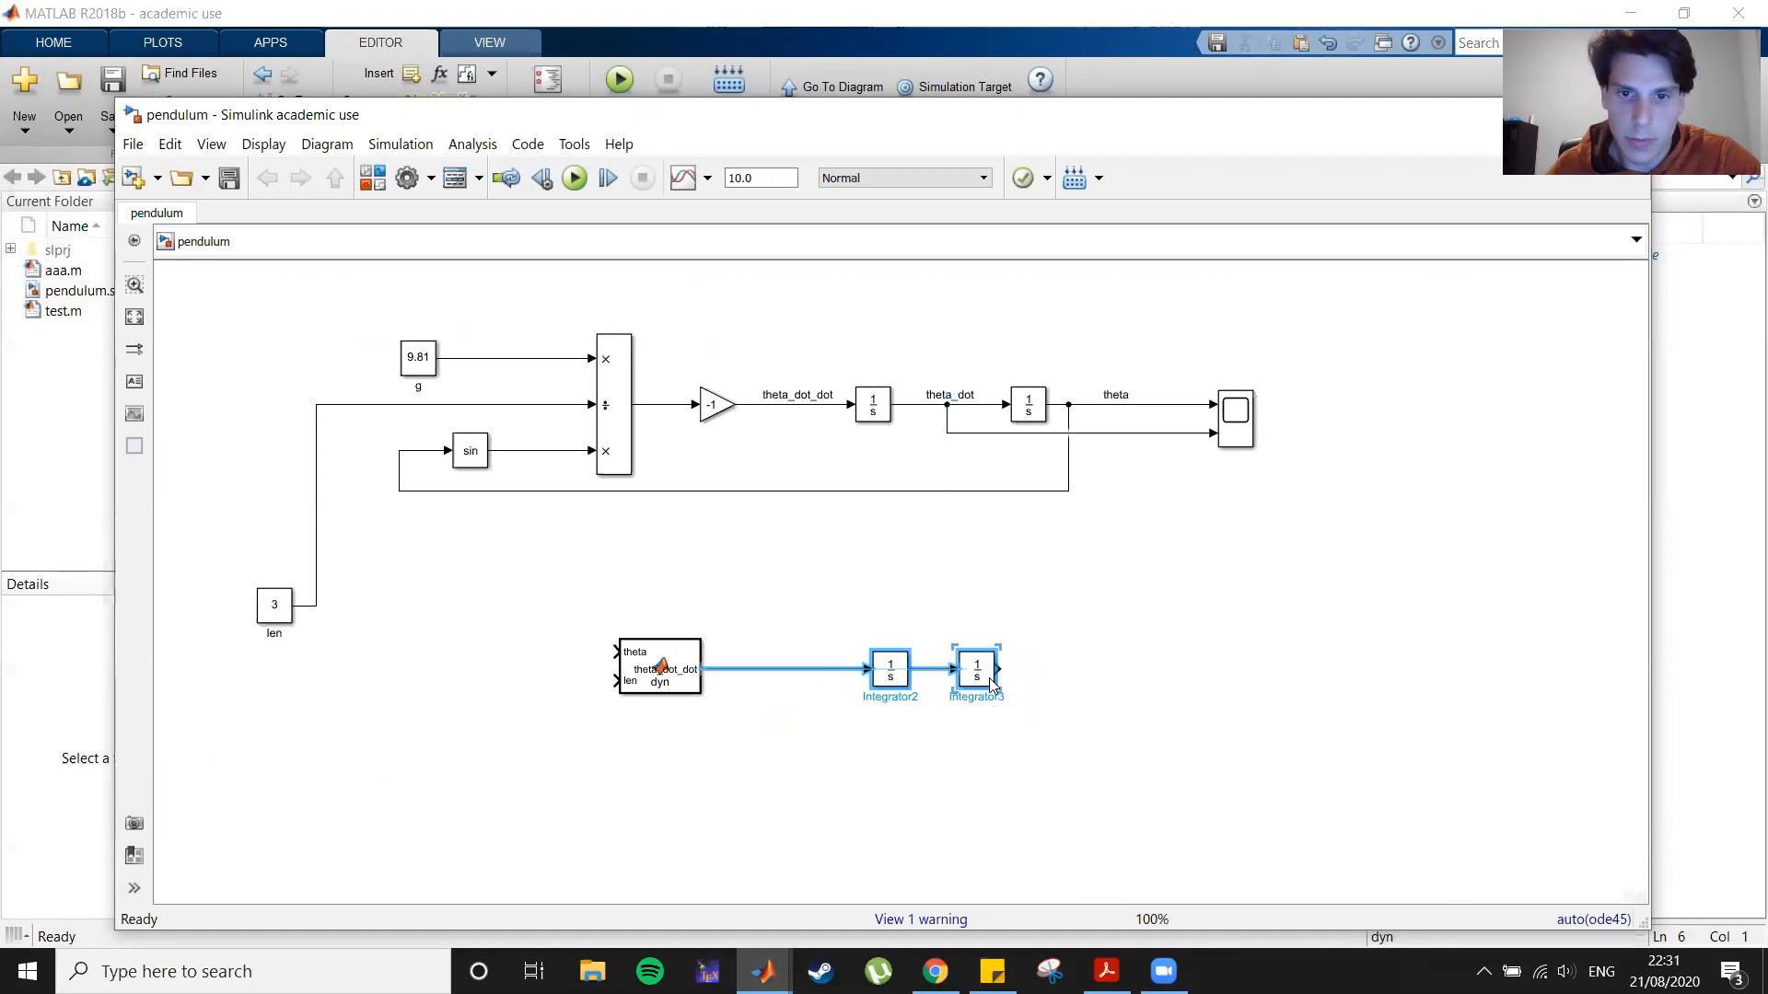
Step: Enlarge the MATLAB Function block and connect the len constant to its len input
{"action": "left_click", "coordinate": [655, 672]}
{"action": "mouse_move", "coordinate": [620, 694]}
{"action": "left_mouse_down"}
{"action": "mouse_move", "coordinate": [466, 742]}
{"action": "mouse_move", "coordinate": [585, 673]}
{"action": "mouse_move", "coordinate": [617, 679]}
{"action": "left_mouse_up"}
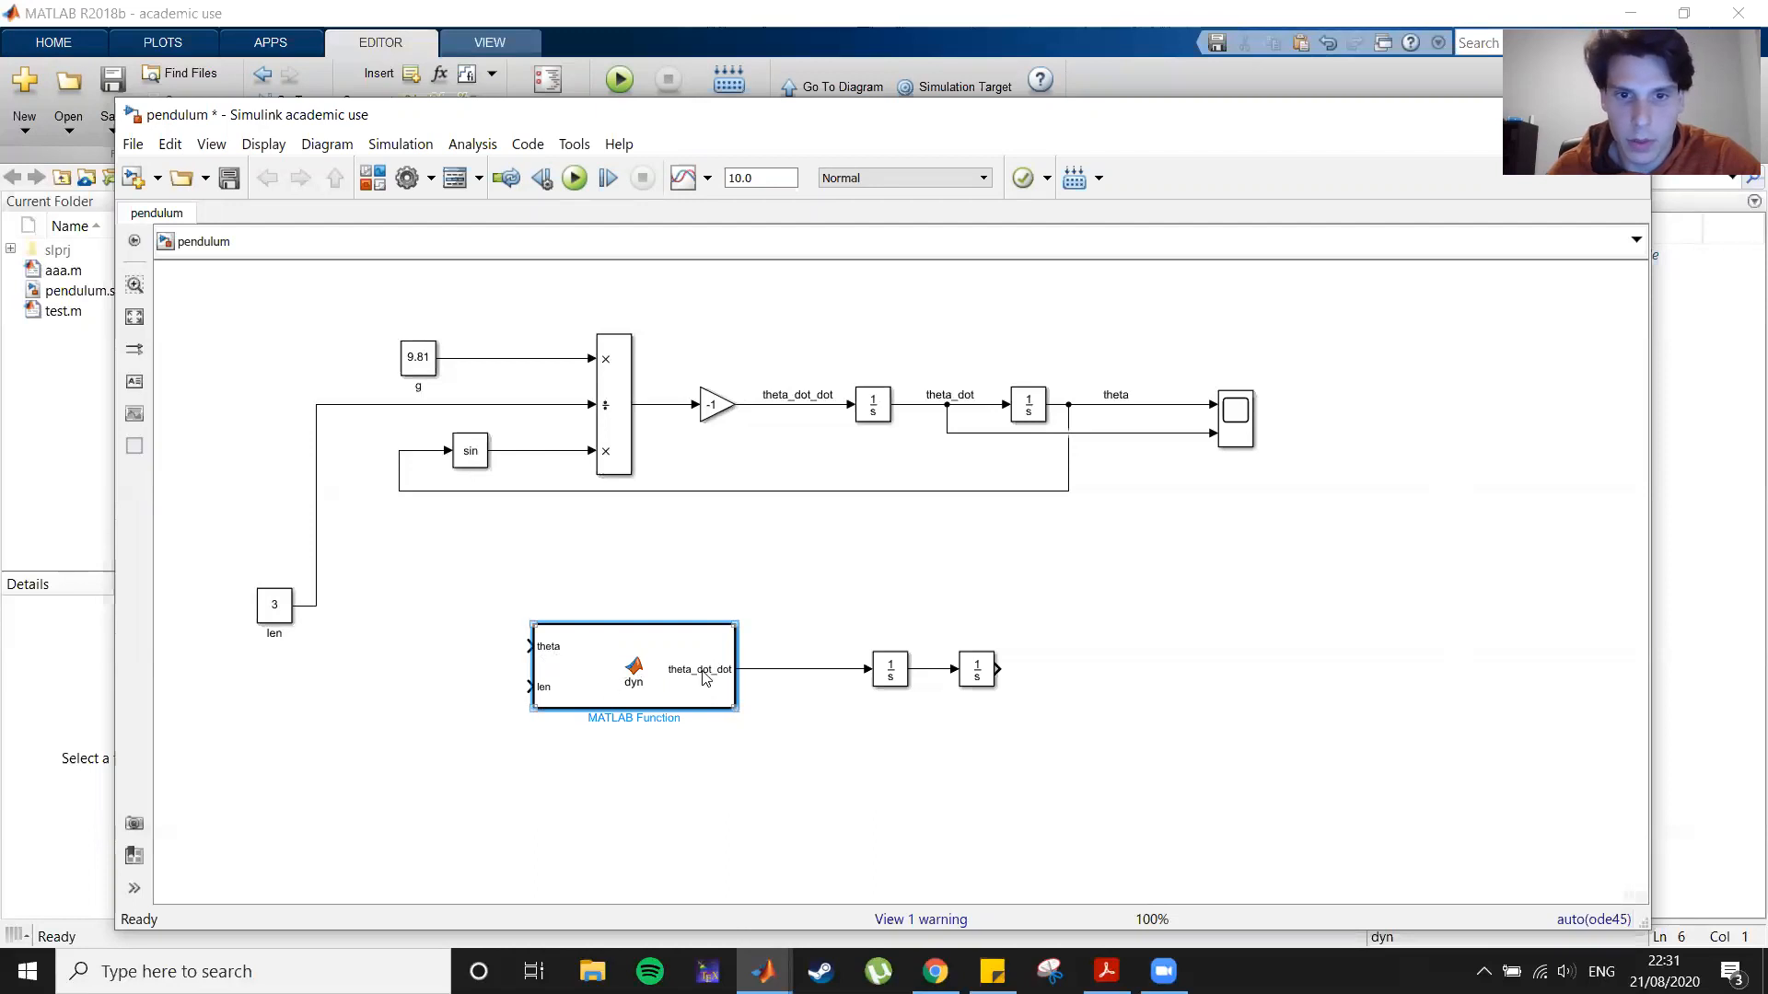
{"action": "left_click_drag", "start_coordinate": [531, 687], "coordinate": [317, 607]}
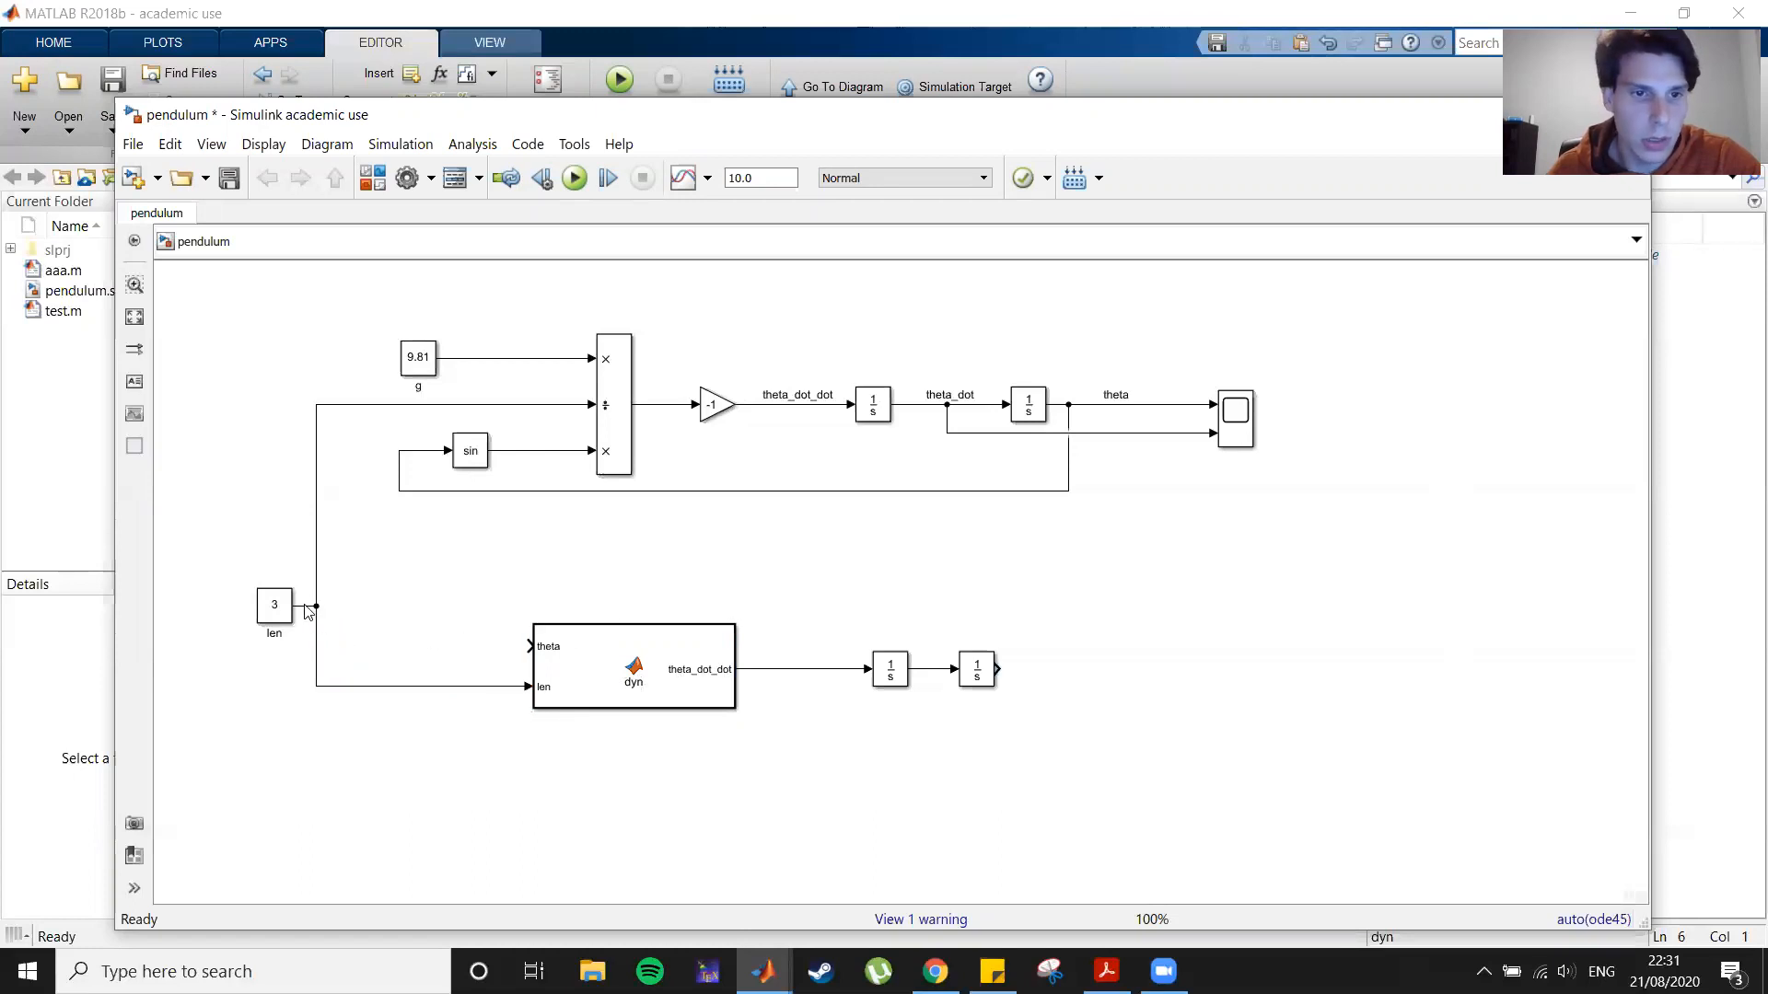
Step: Move the two integrators closer to the dyn block and feed the second integrator's output back into its theta input
{"action": "left_click_drag", "start_coordinate": [998, 670], "coordinate": [526, 646]}
{"action": "left_click_drag", "start_coordinate": [648, 725], "coordinate": [690, 600]}
{"action": "left_click", "coordinate": [1070, 765]}
{"action": "left_click_drag", "start_coordinate": [846, 644], "coordinate": [871, 679]}
{"action": "left_click", "coordinate": [1061, 641]}
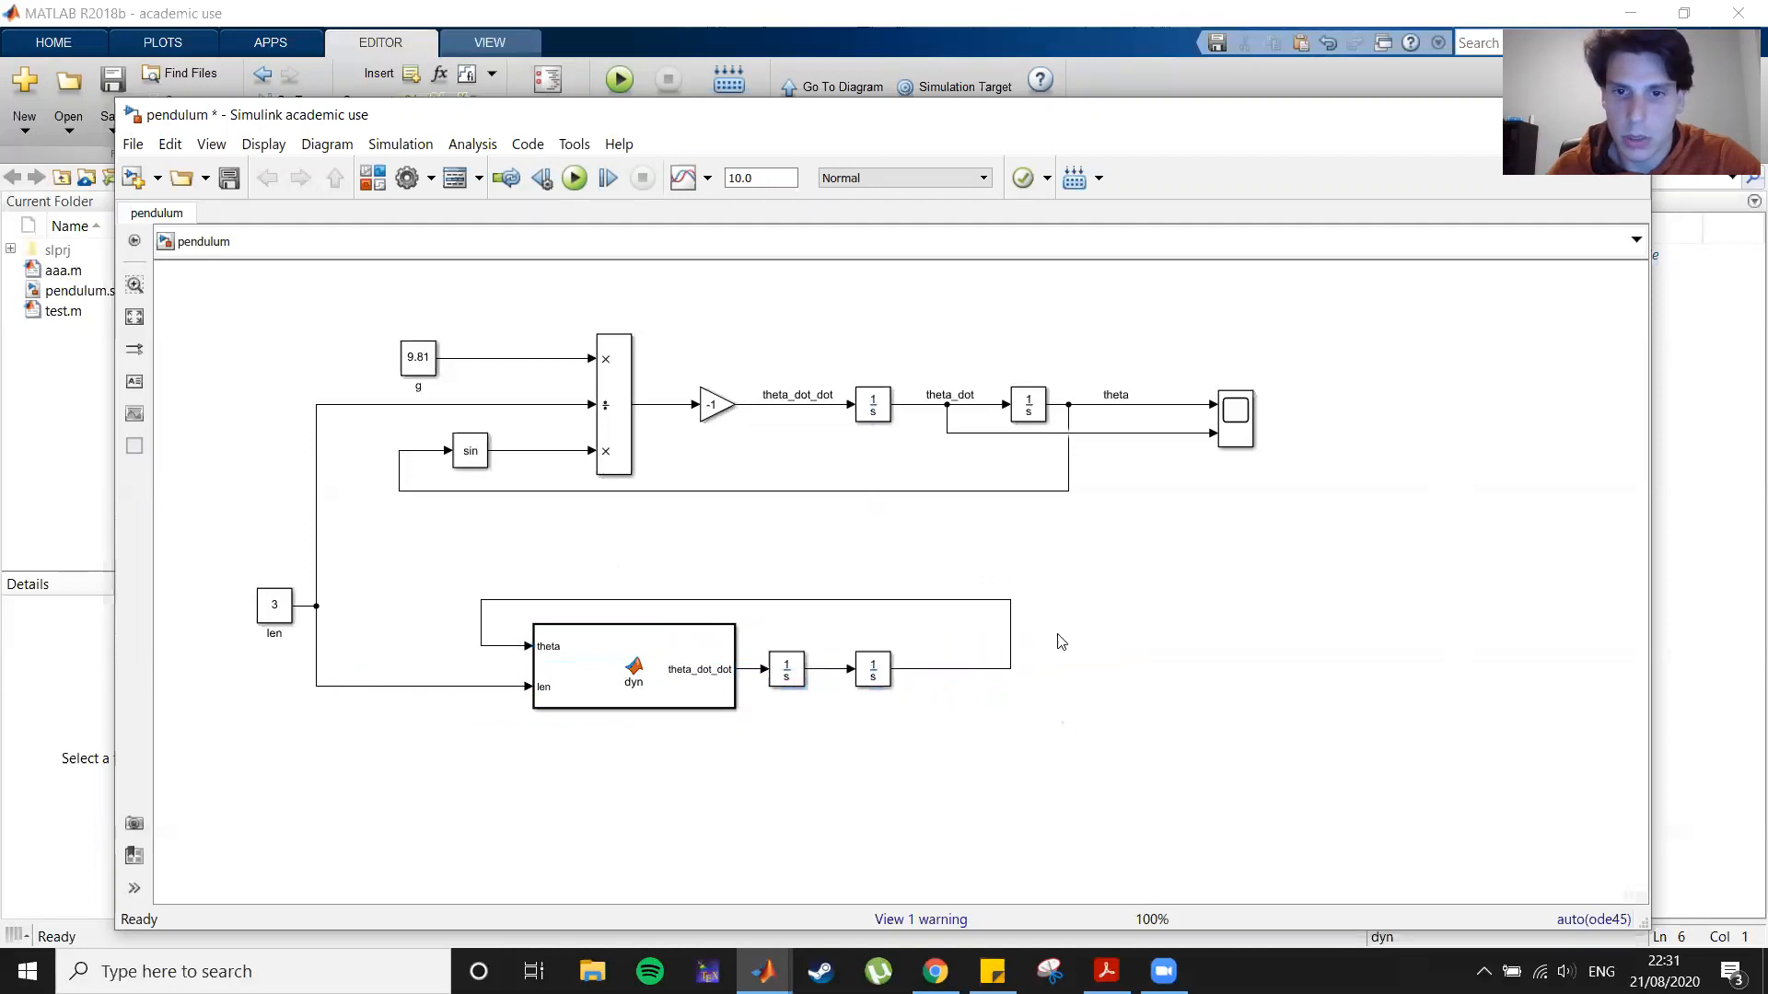
Step: Add a Scope block and connect both the theta and theta_dot signals of the dyn branch to its inputs
{"action": "double_click", "coordinate": [1167, 680]}
{"action": "type", "text": "scope"}
{"action": "key", "text": "Return"}
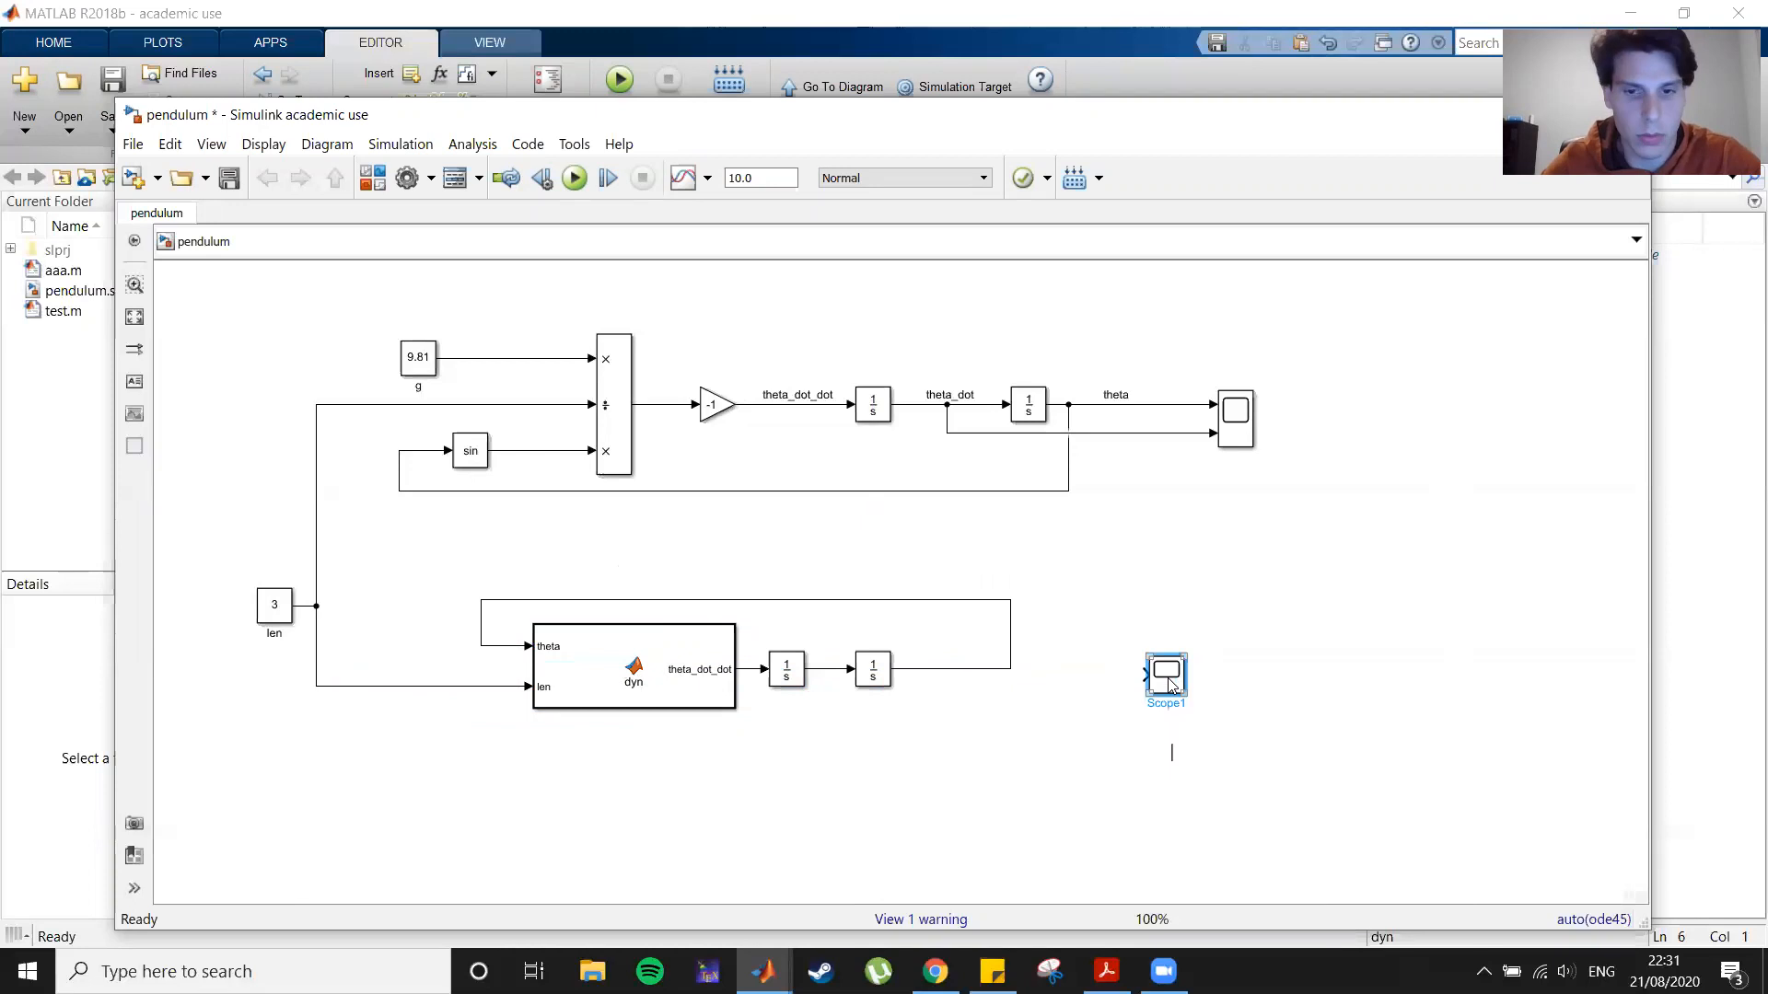
{"action": "mouse_move", "coordinate": [1168, 682]}
{"action": "left_mouse_down"}
{"action": "mouse_move", "coordinate": [1151, 647]}
{"action": "mouse_move", "coordinate": [1140, 676]}
{"action": "mouse_move", "coordinate": [1014, 671]}
{"action": "left_mouse_up"}
{"action": "left_click", "coordinate": [1117, 672]}
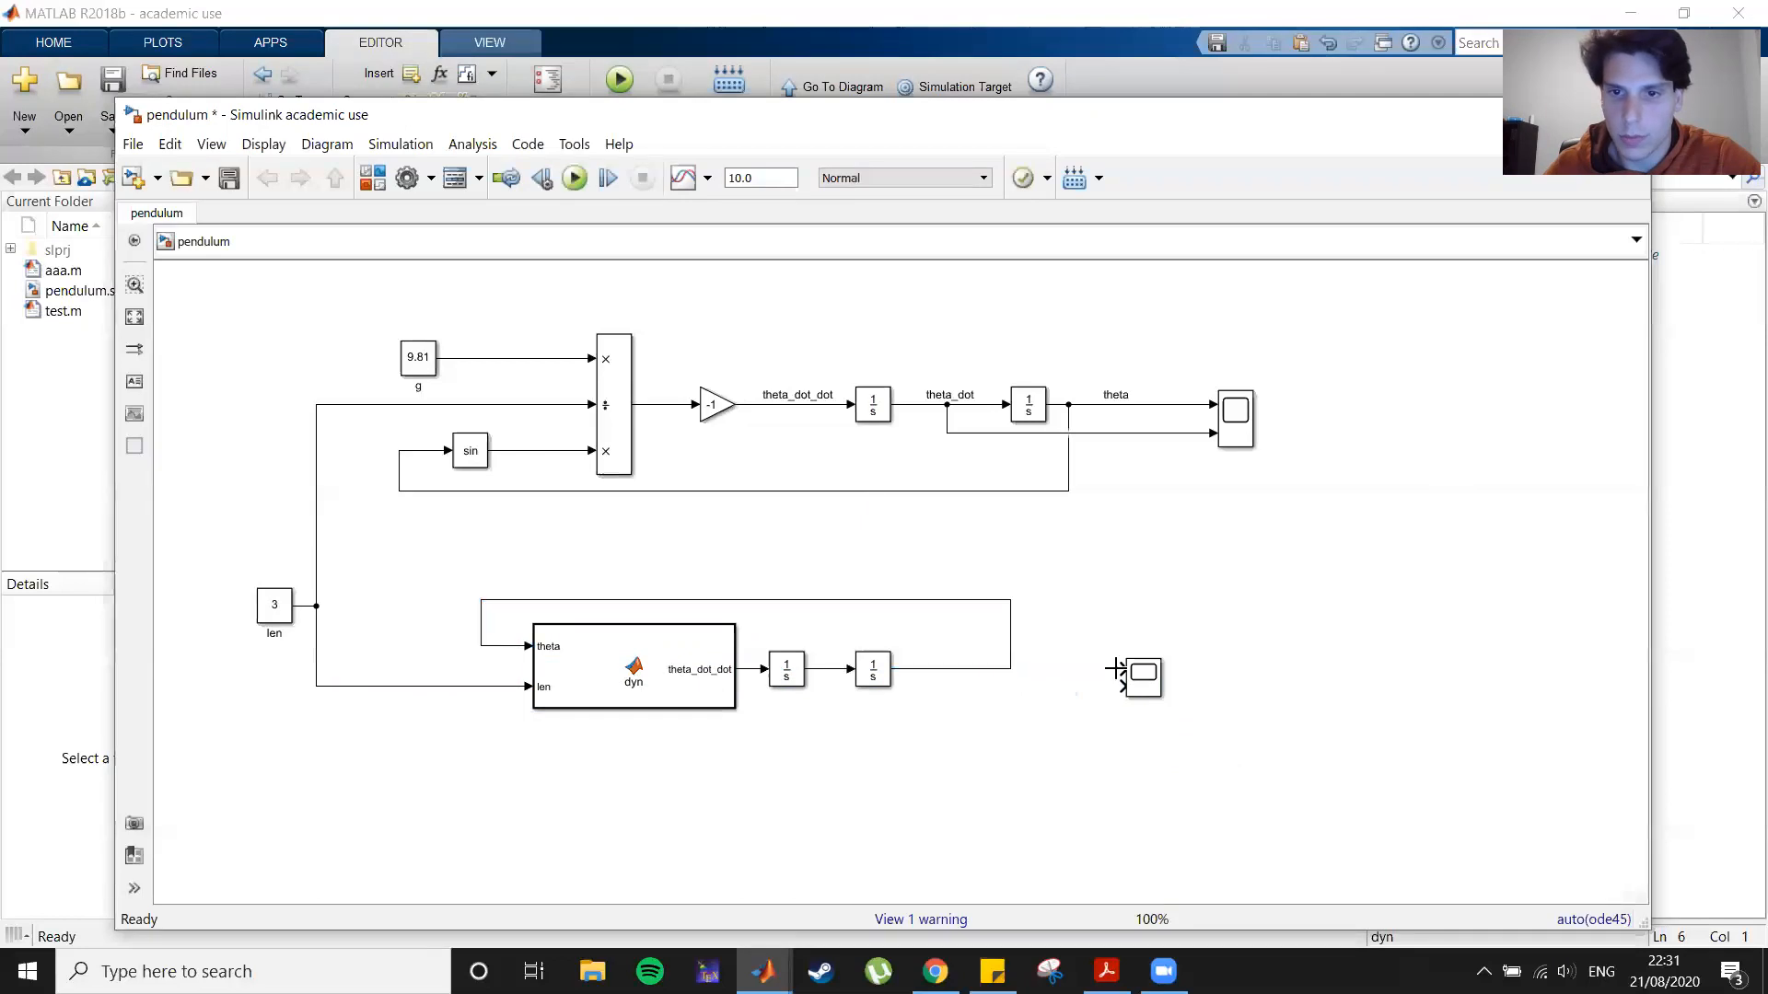
{"action": "left_click_drag", "start_coordinate": [1121, 670], "coordinate": [1010, 668]}
{"action": "left_click_drag", "start_coordinate": [1122, 686], "coordinate": [824, 670]}
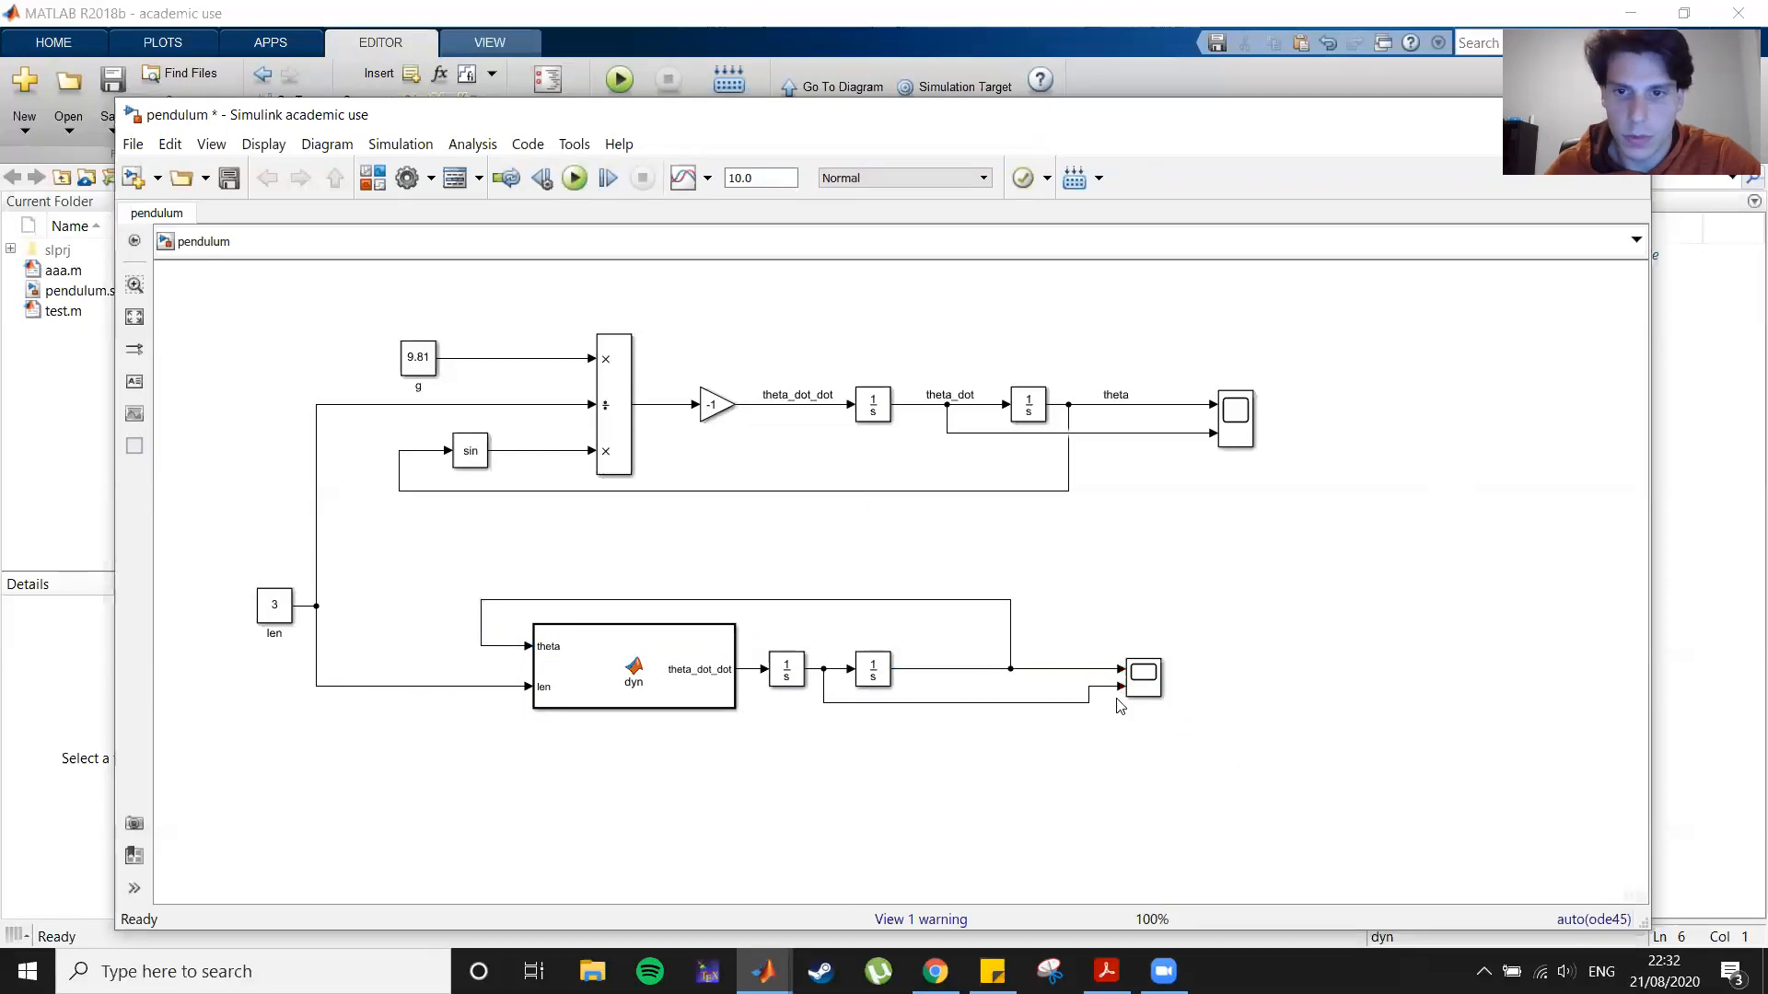
Step: Run the simulation and open both scopes side by side to compare their theta and theta_dot plots
{"action": "left_click", "coordinate": [573, 178]}
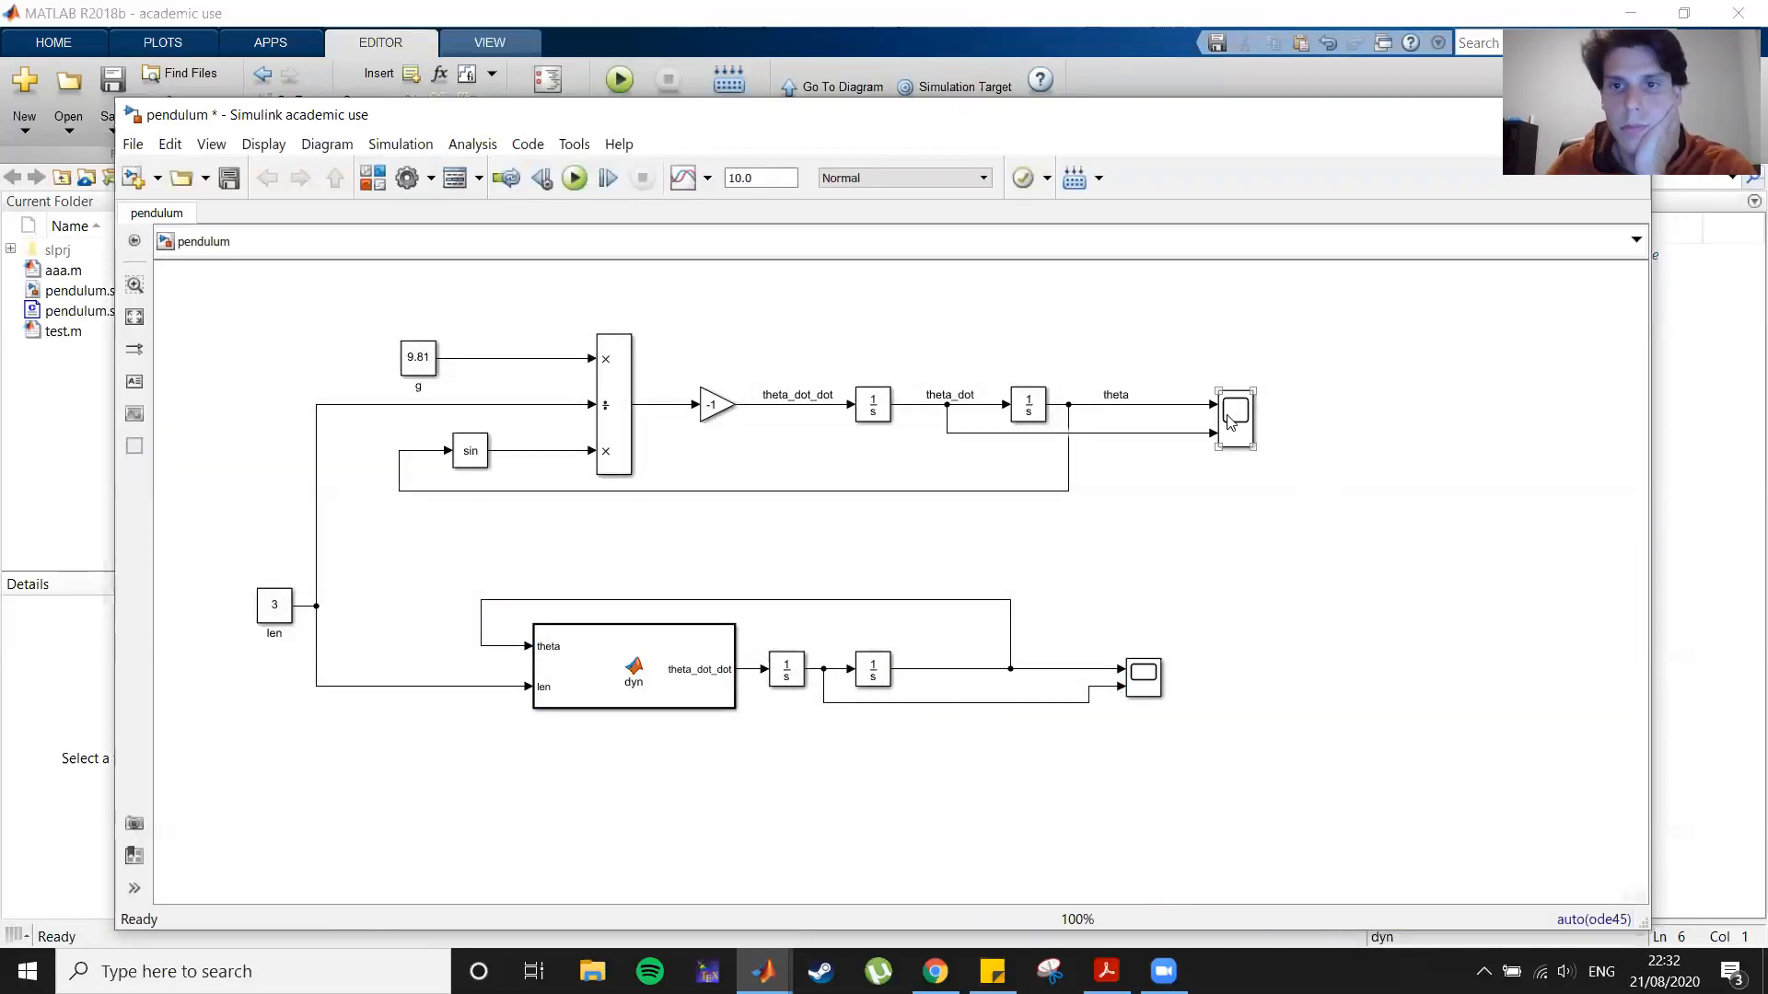
{"action": "double_click", "coordinate": [1143, 680]}
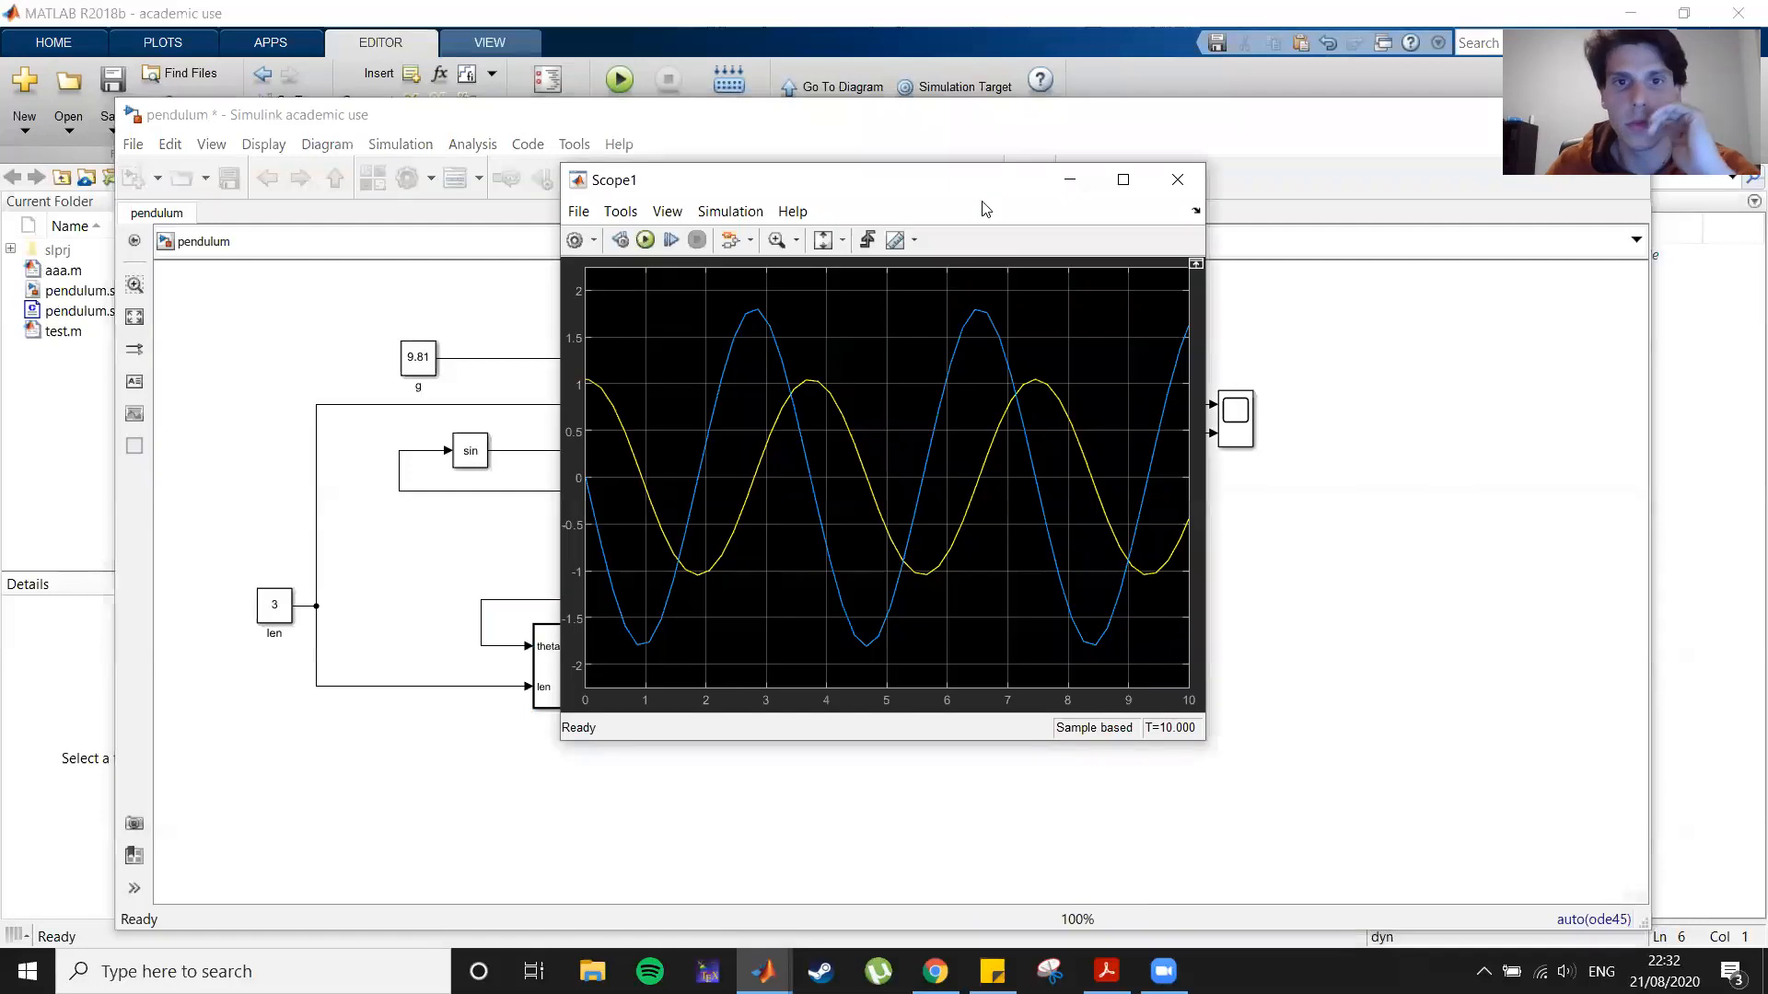
{"action": "left_click_drag", "start_coordinate": [985, 207], "coordinate": [1451, 488]}
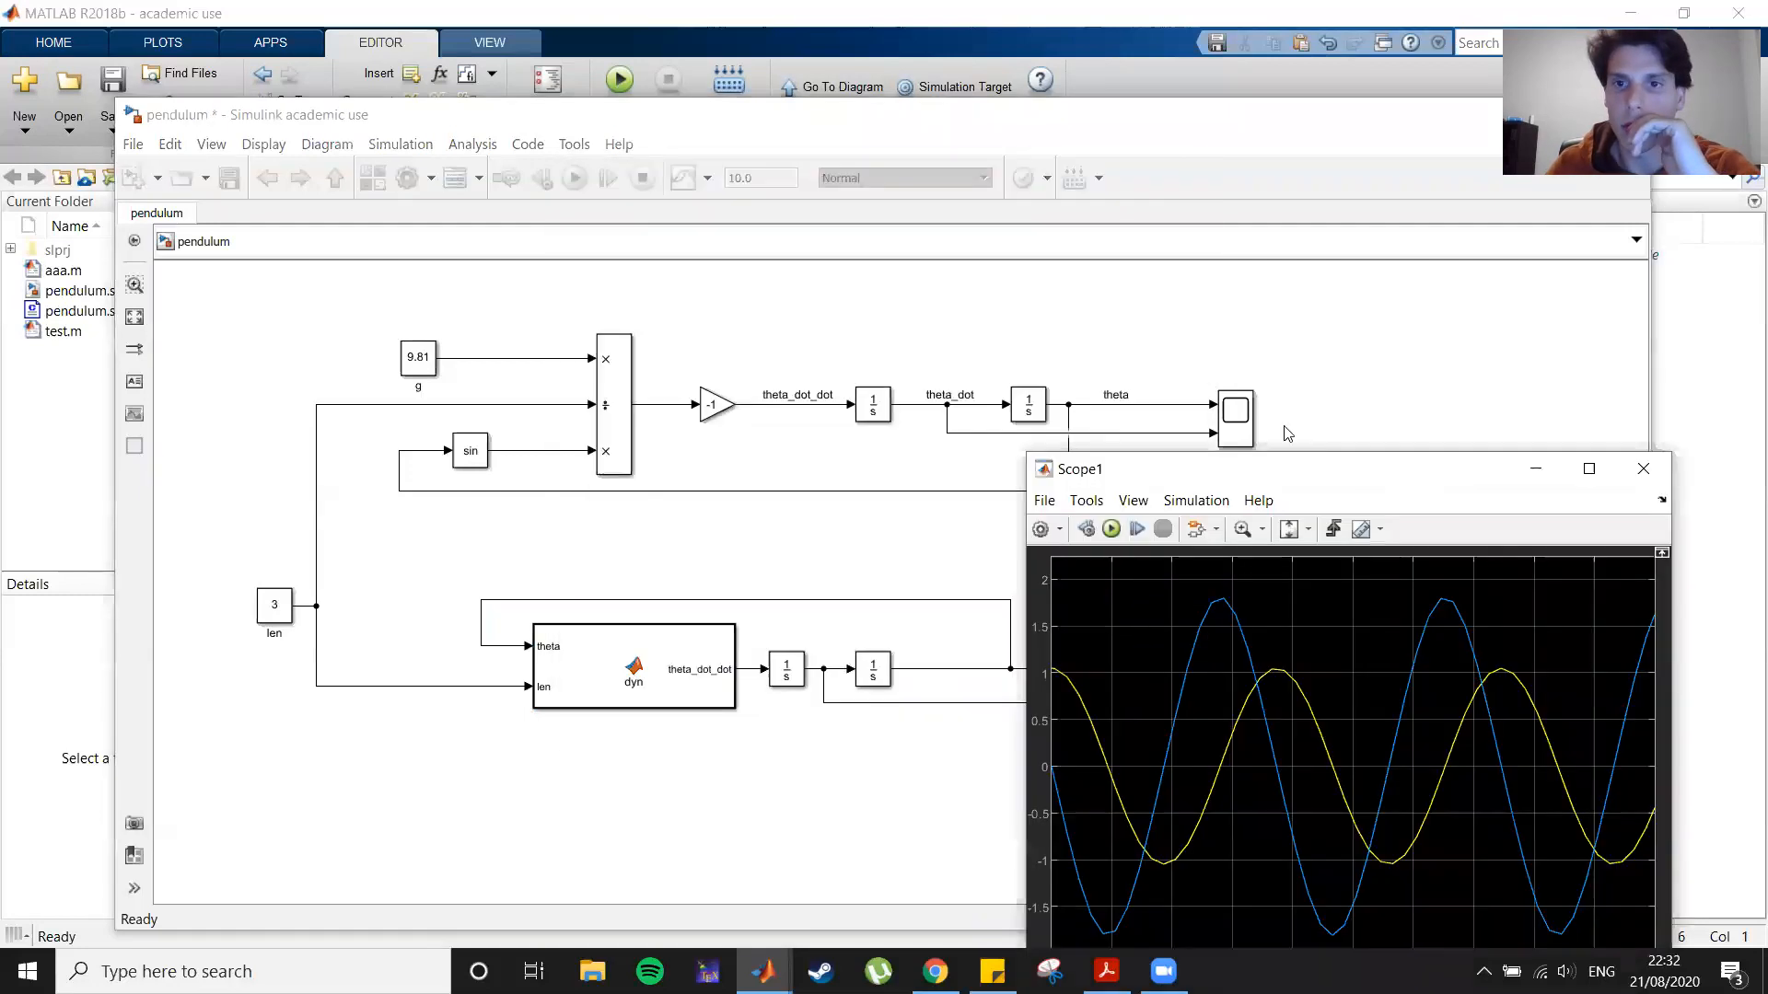
{"action": "double_click", "coordinate": [1234, 417]}
{"action": "left_click_drag", "start_coordinate": [945, 191], "coordinate": [482, 290]}
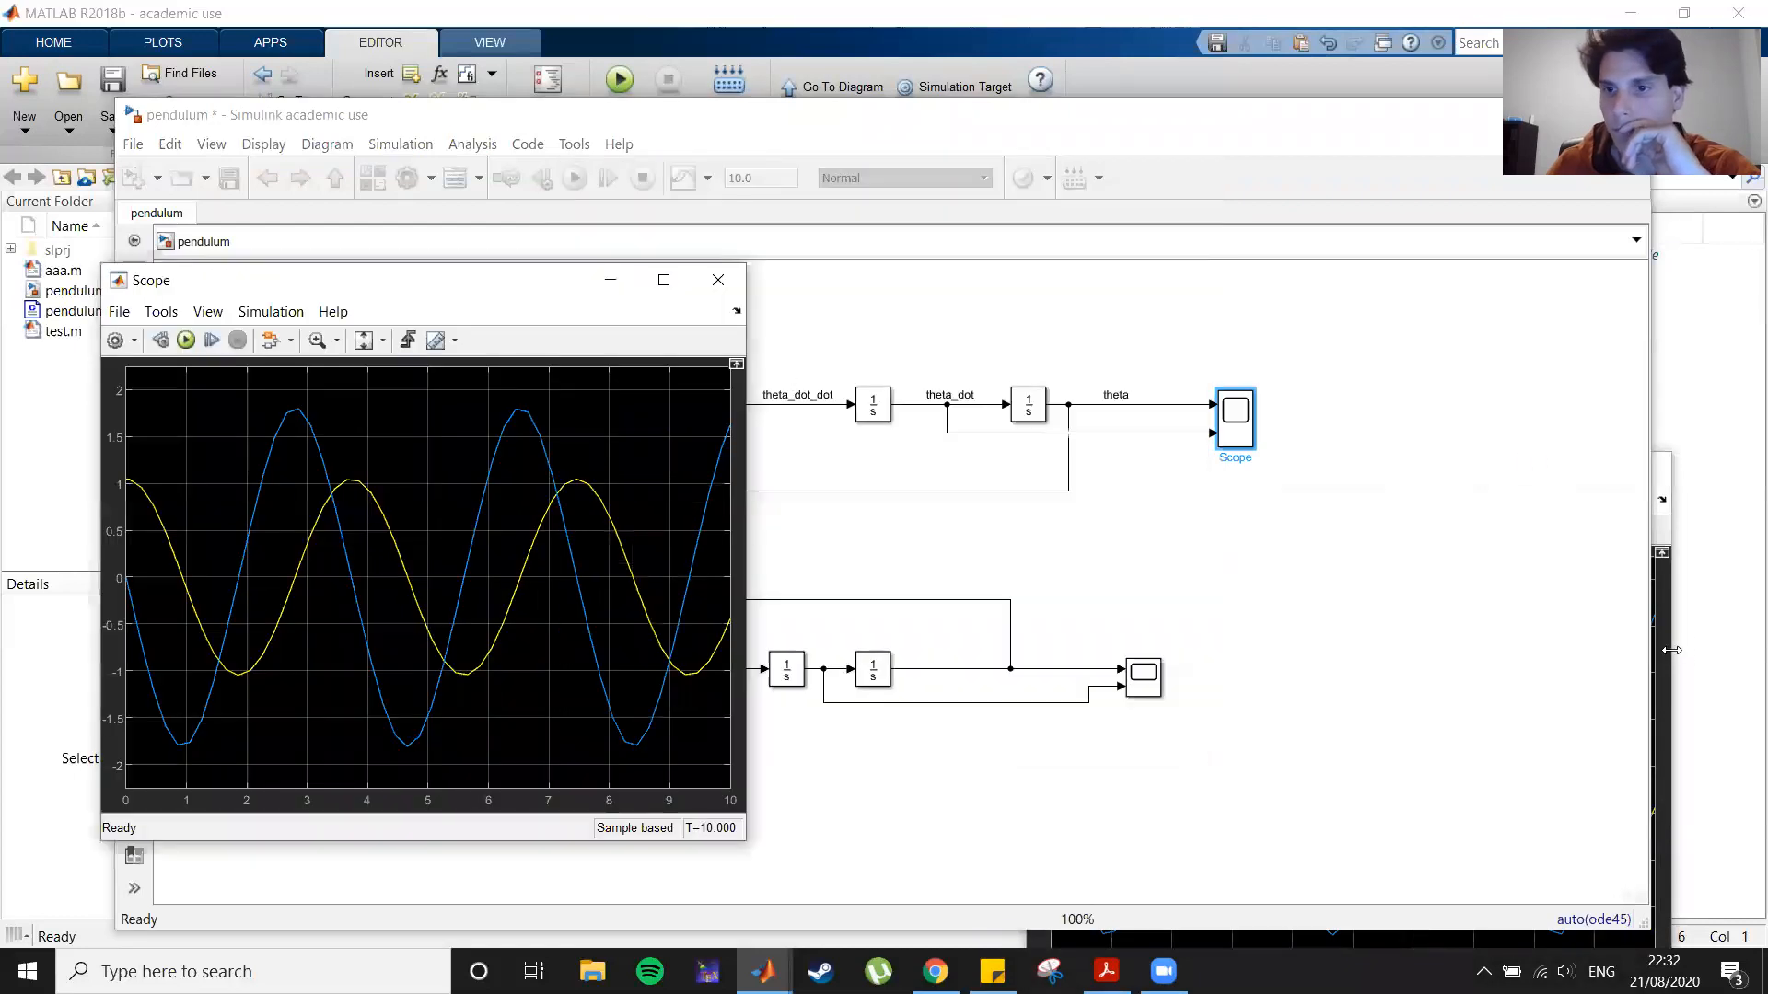
{"action": "left_click", "coordinate": [1657, 650]}
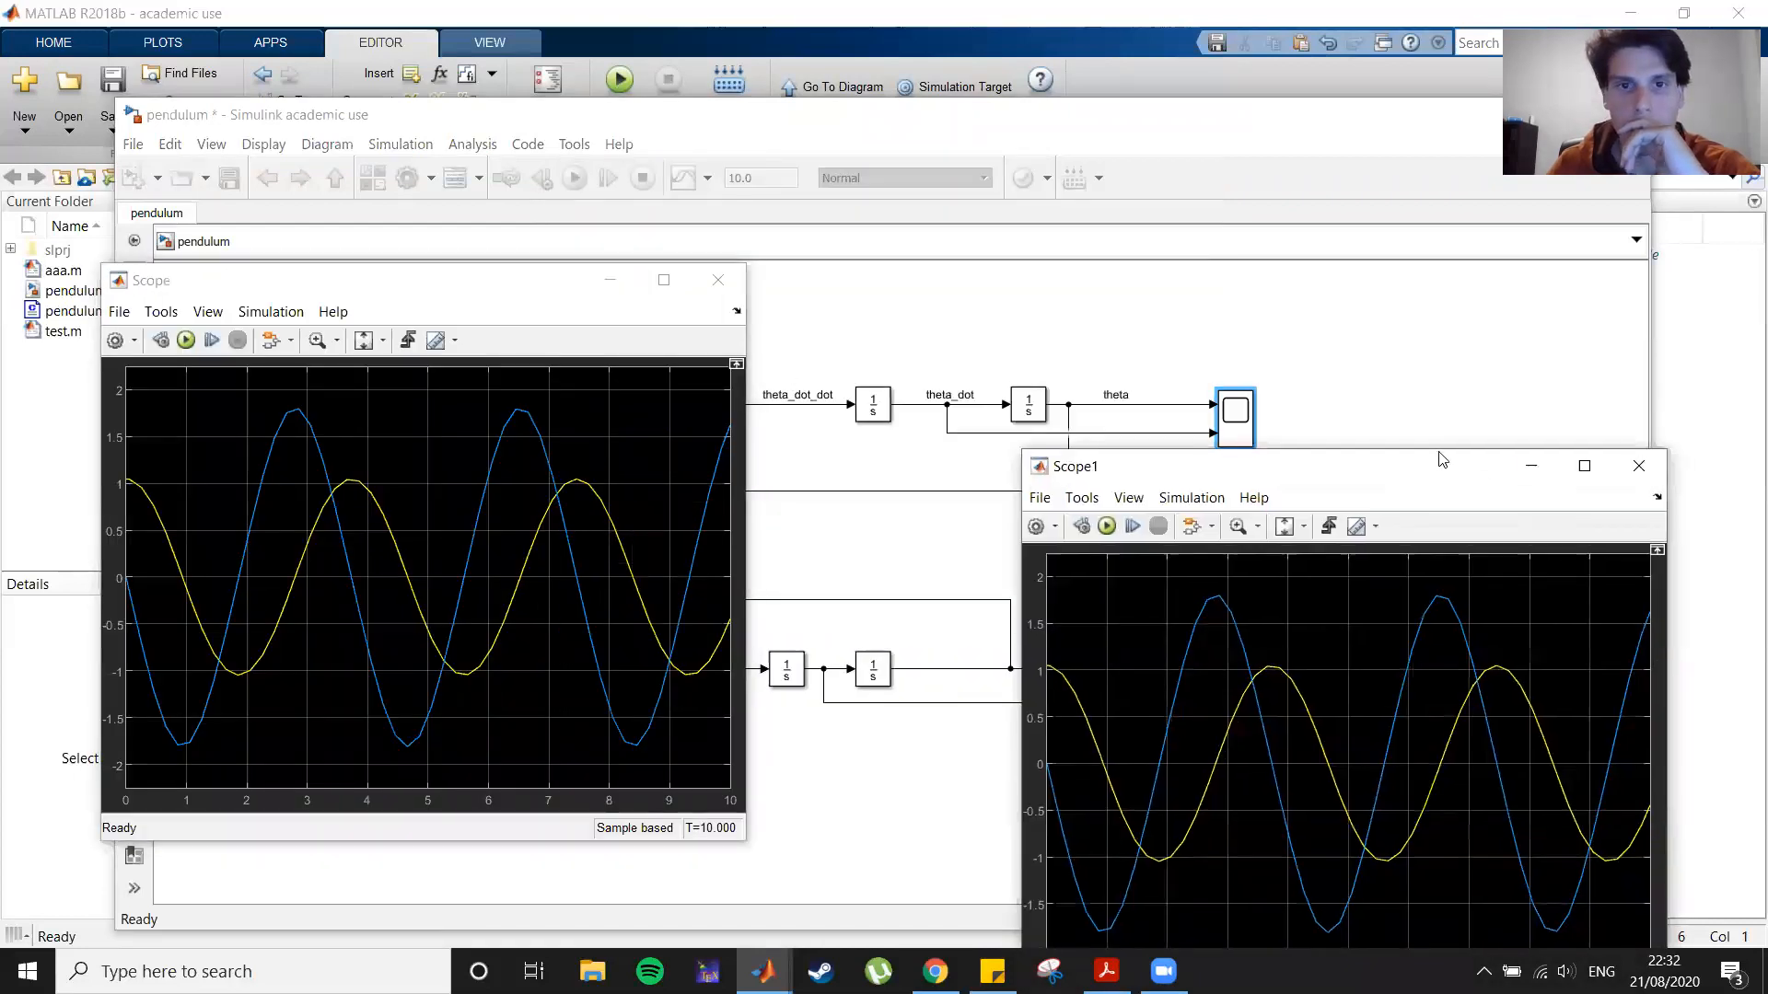
{"action": "left_click_drag", "start_coordinate": [1442, 460], "coordinate": [1198, 262]}
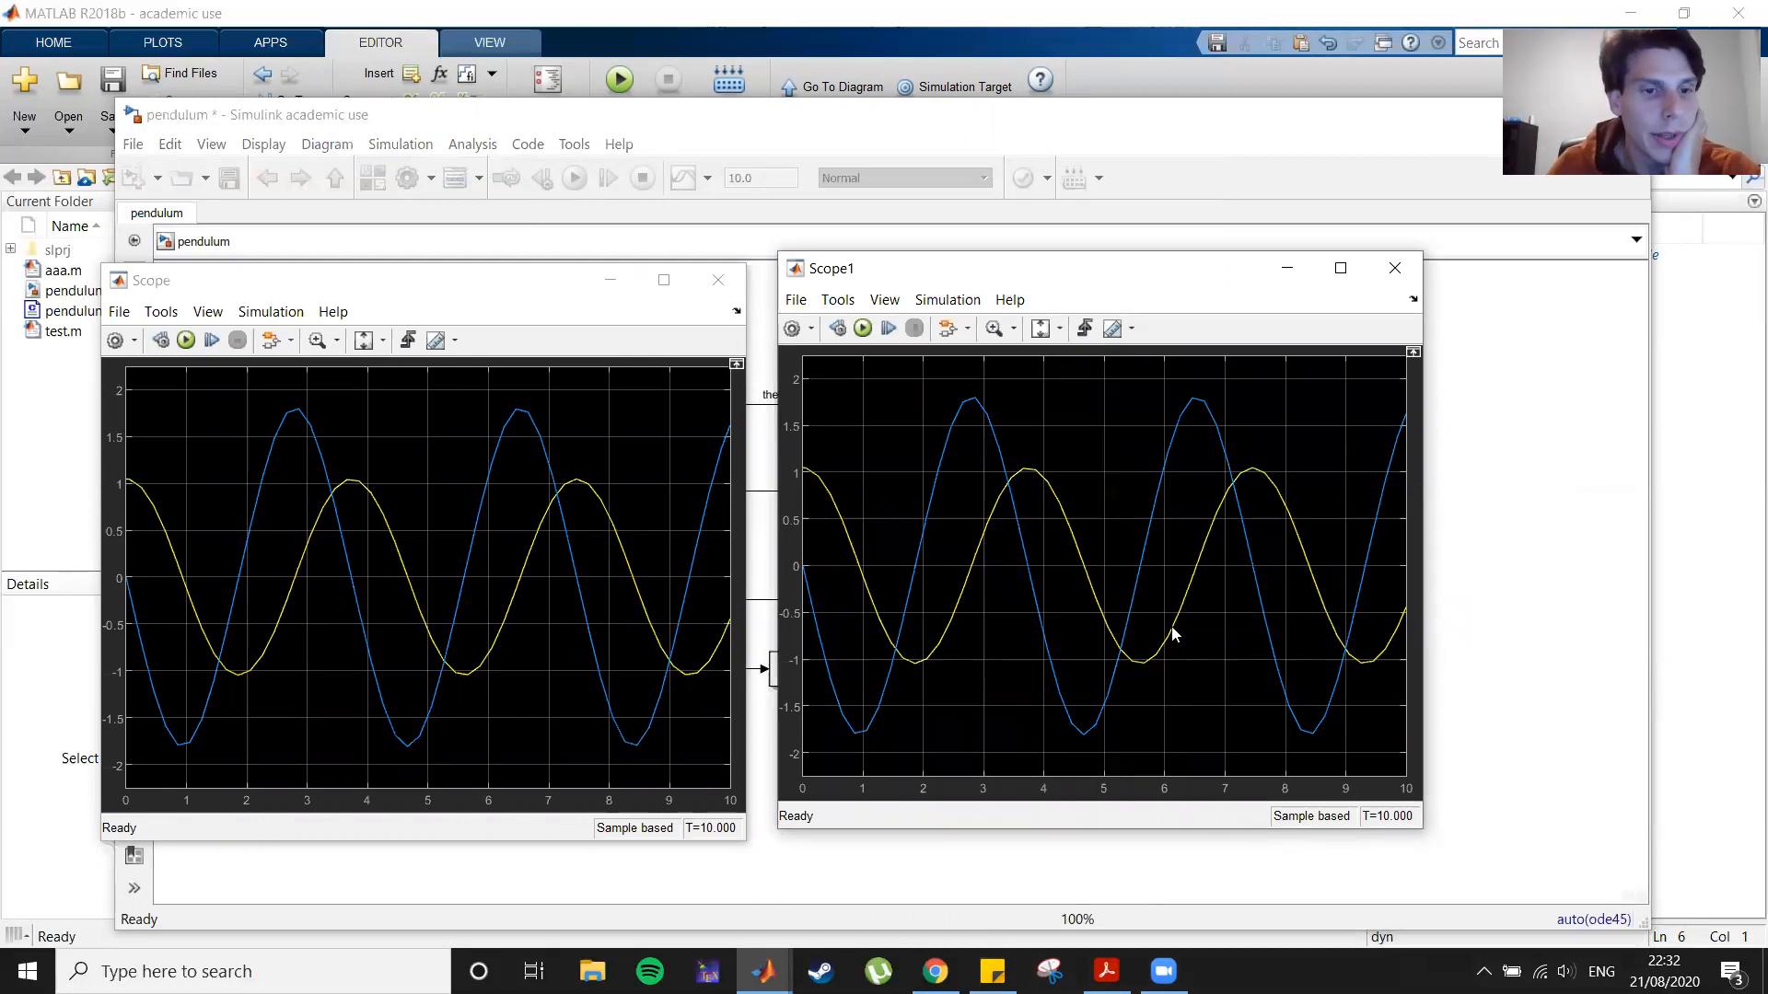
{"action": "left_click", "coordinate": [717, 281]}
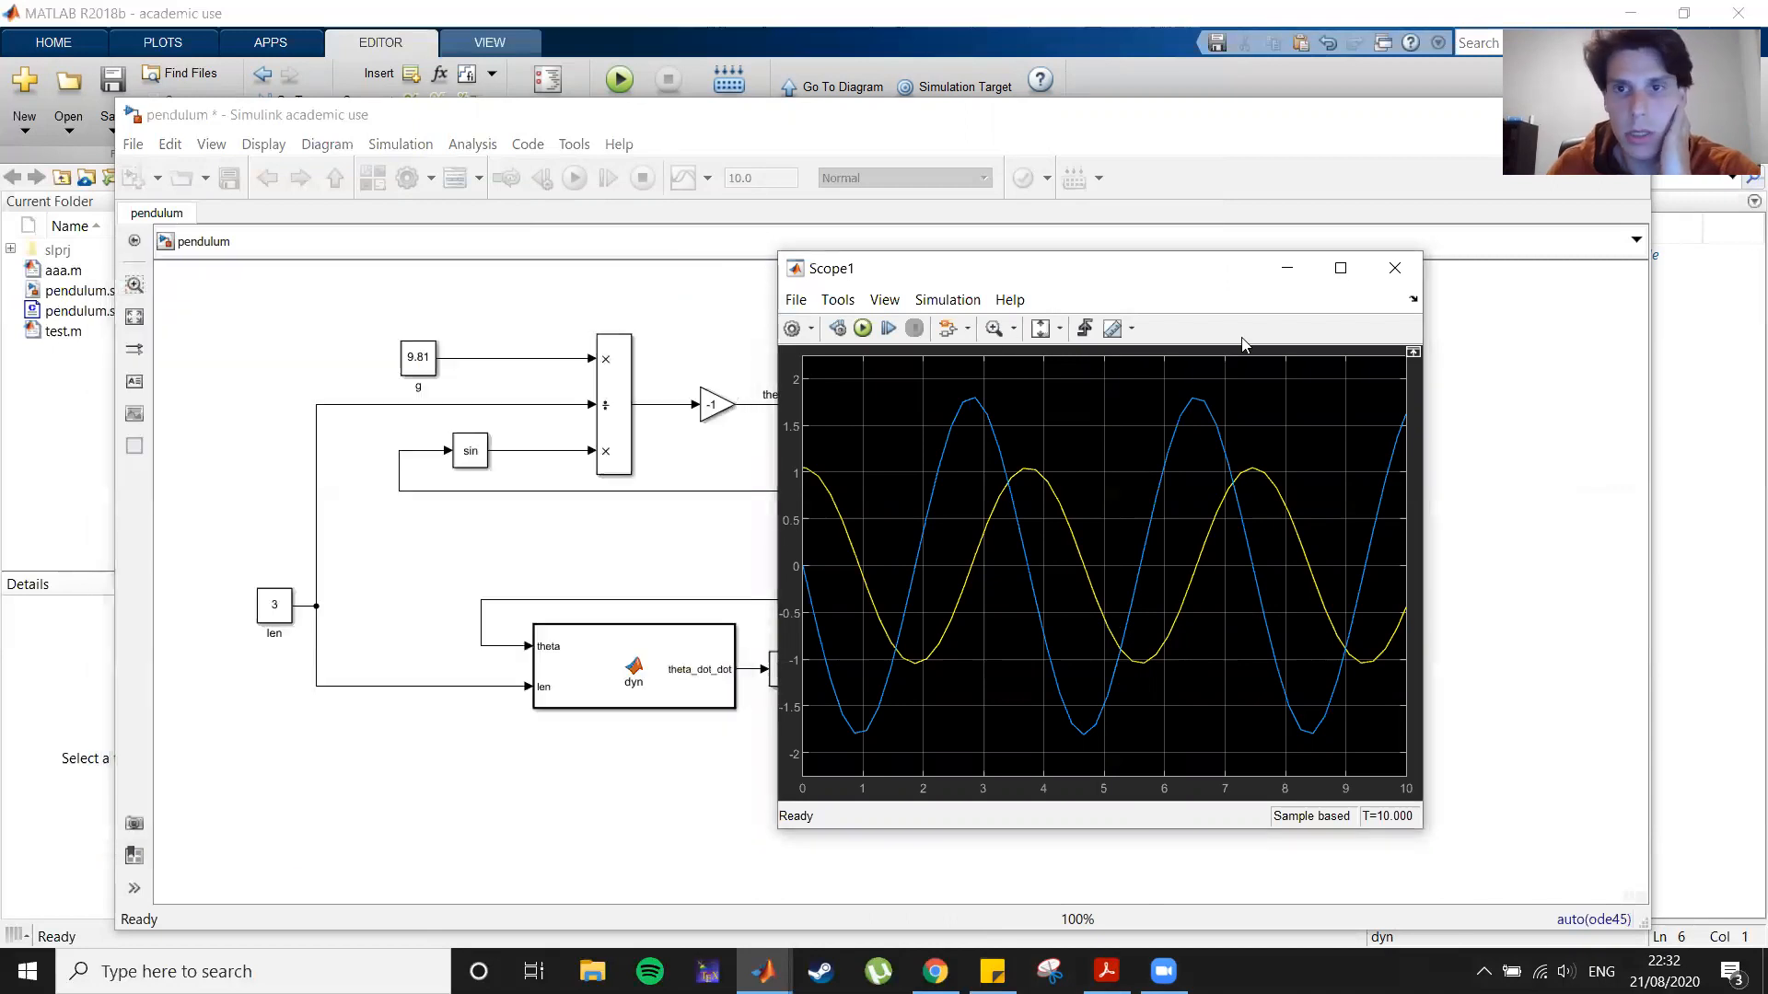
{"action": "left_click", "coordinate": [1395, 268]}
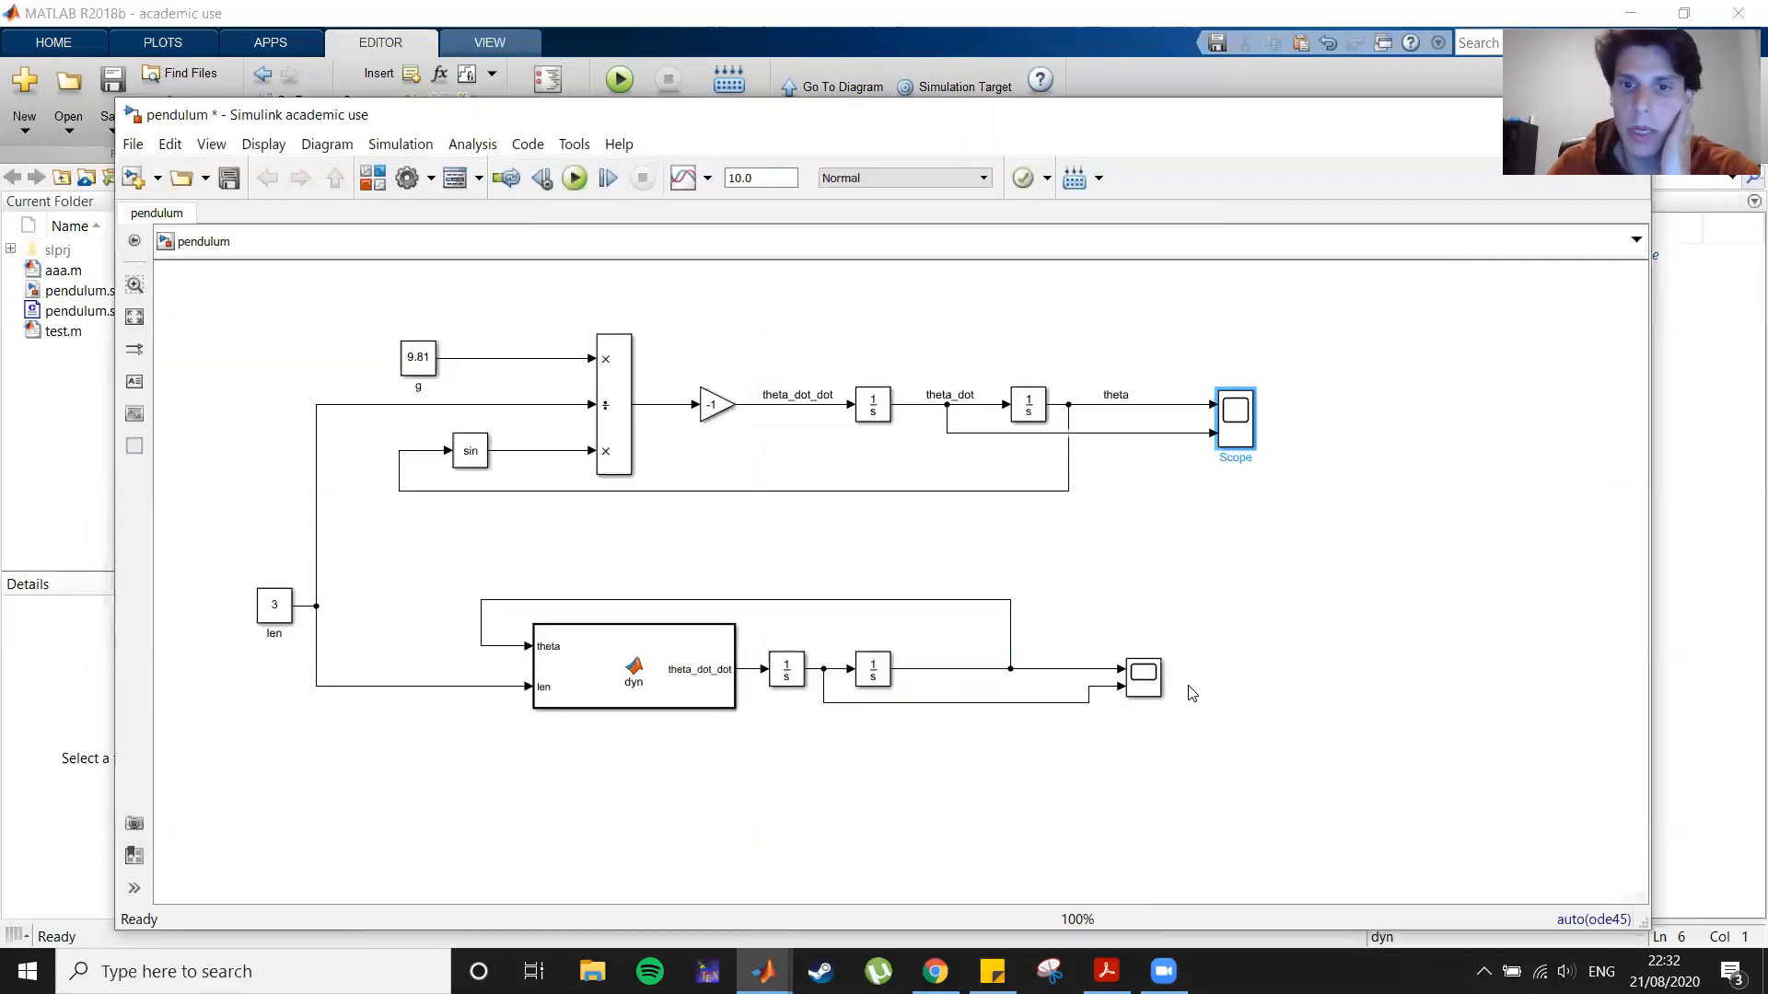
Step: Group the MATLAB Function block and its two integrators into a subsystem named Dyn w MATLAB
{"action": "left_click_drag", "start_coordinate": [1152, 690], "coordinate": [1193, 691]}
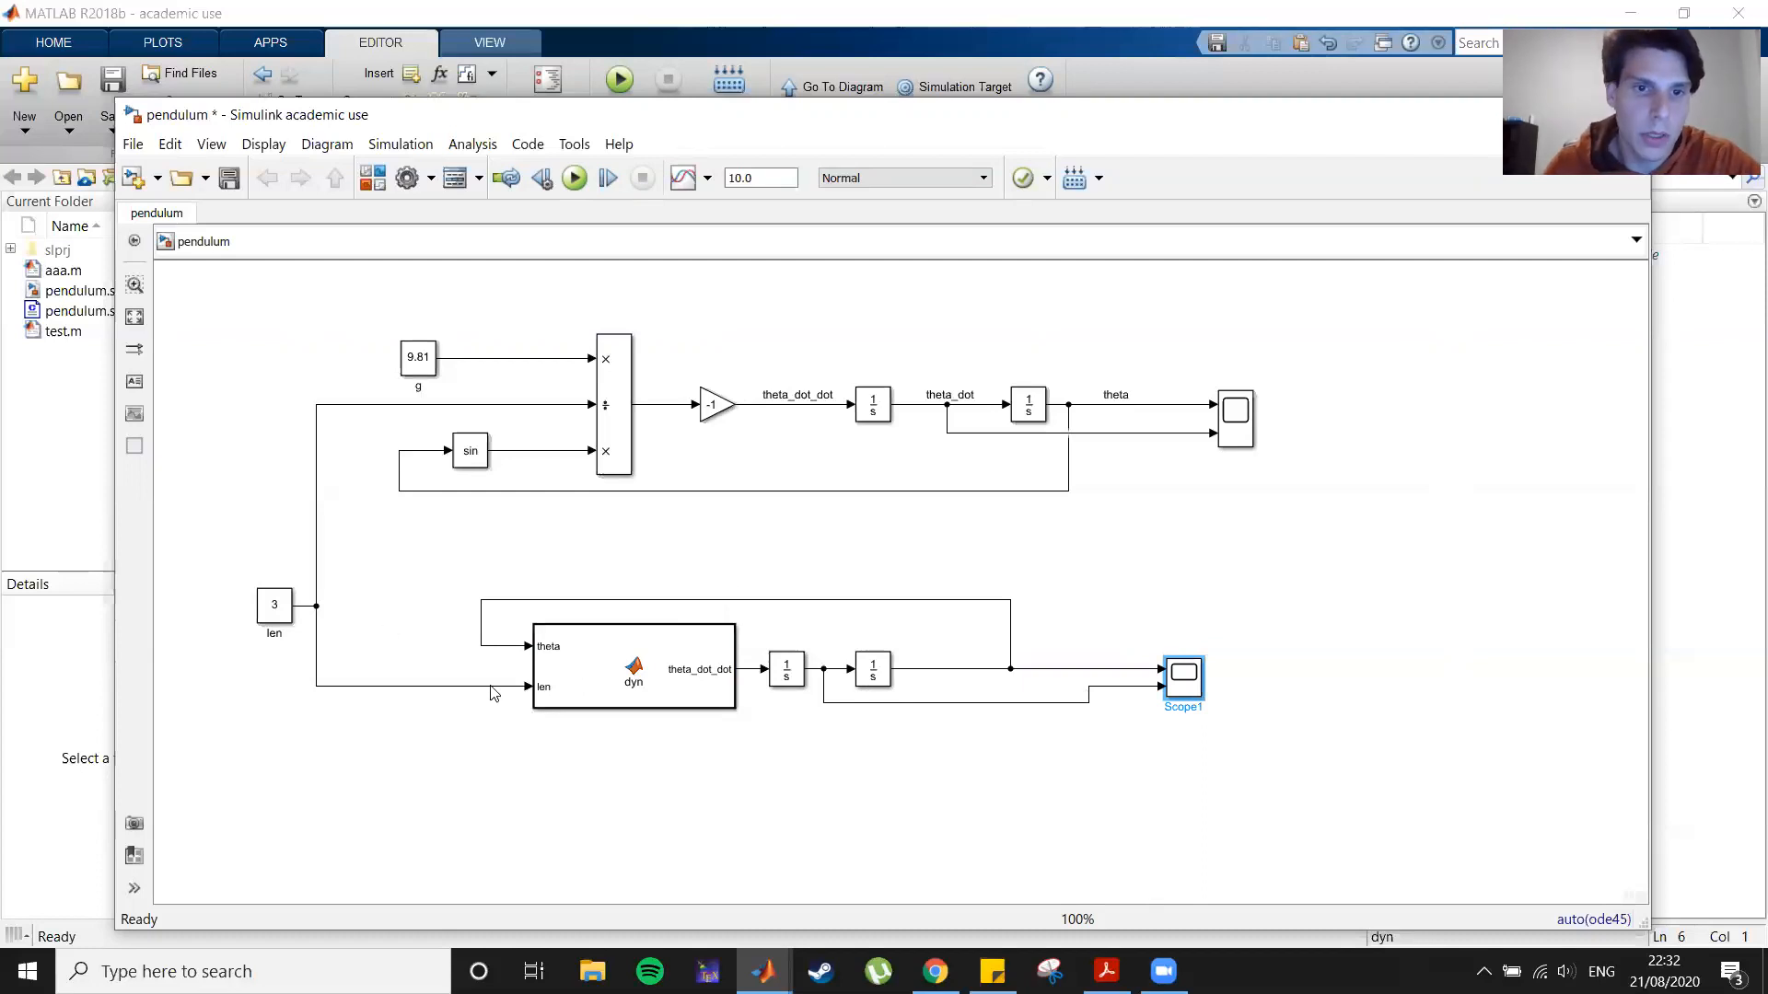
{"action": "left_click_drag", "start_coordinate": [429, 559], "coordinate": [1097, 772]}
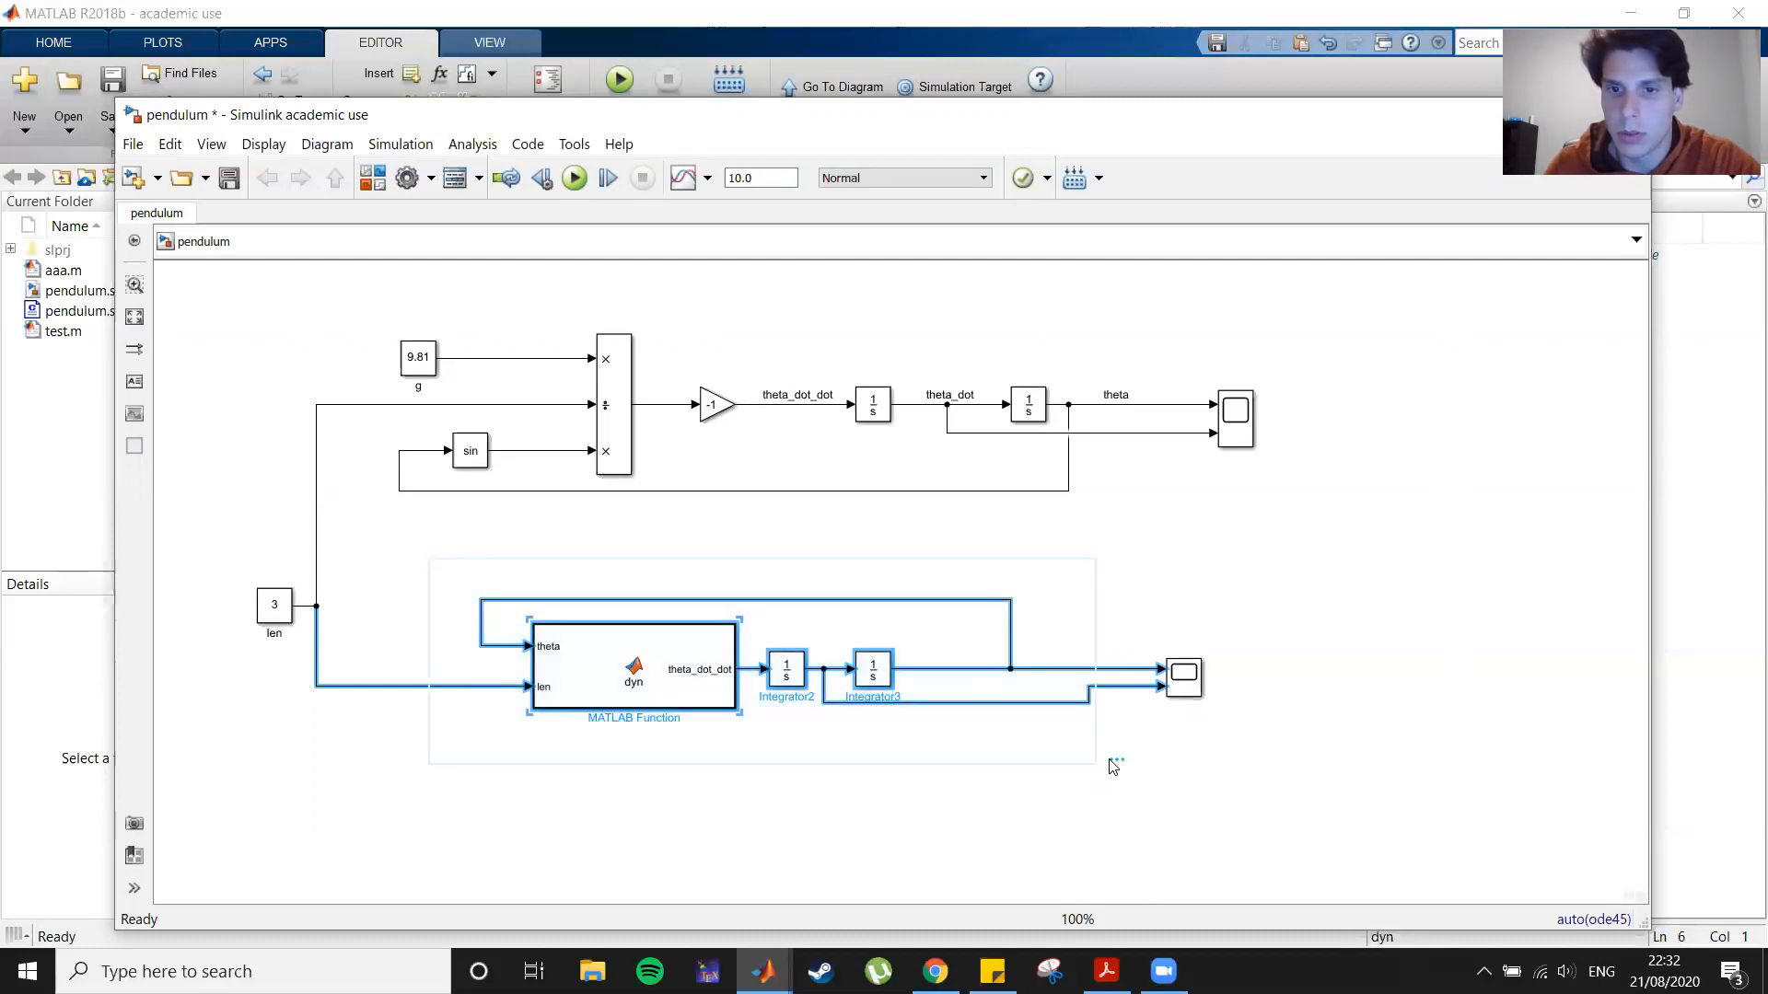
{"action": "left_click", "coordinate": [1121, 737]}
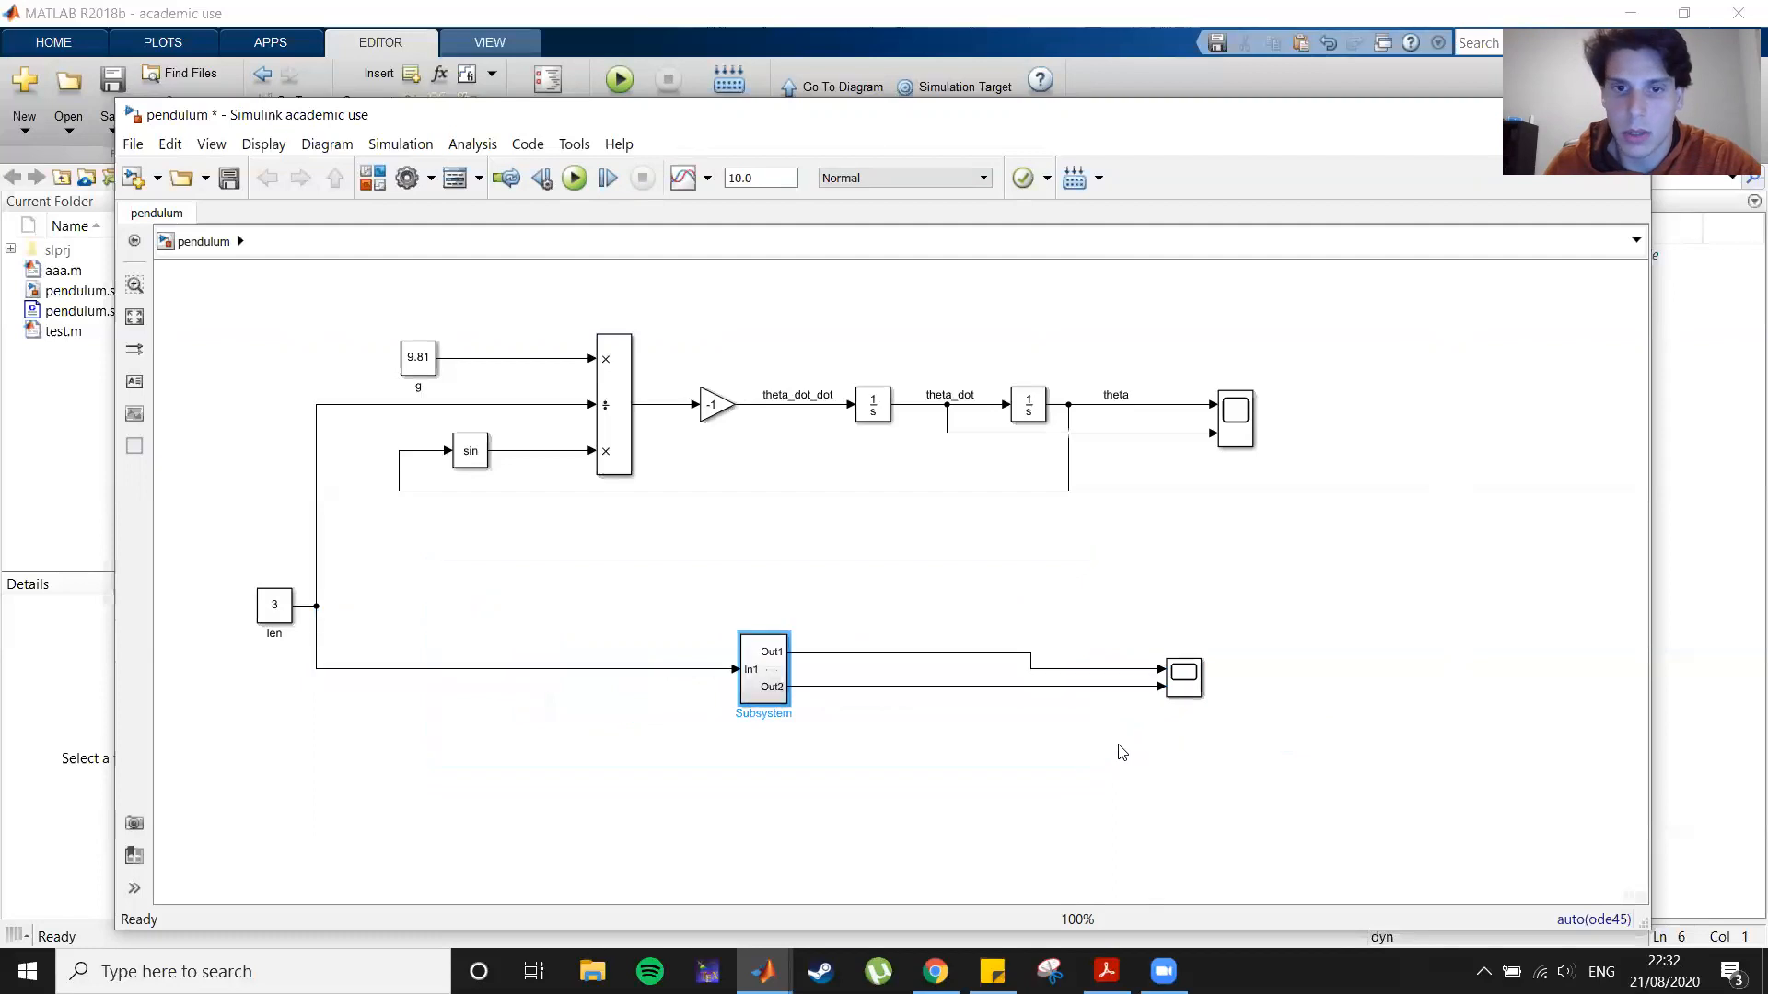
{"action": "left_click_drag", "start_coordinate": [741, 701], "coordinate": [612, 705]}
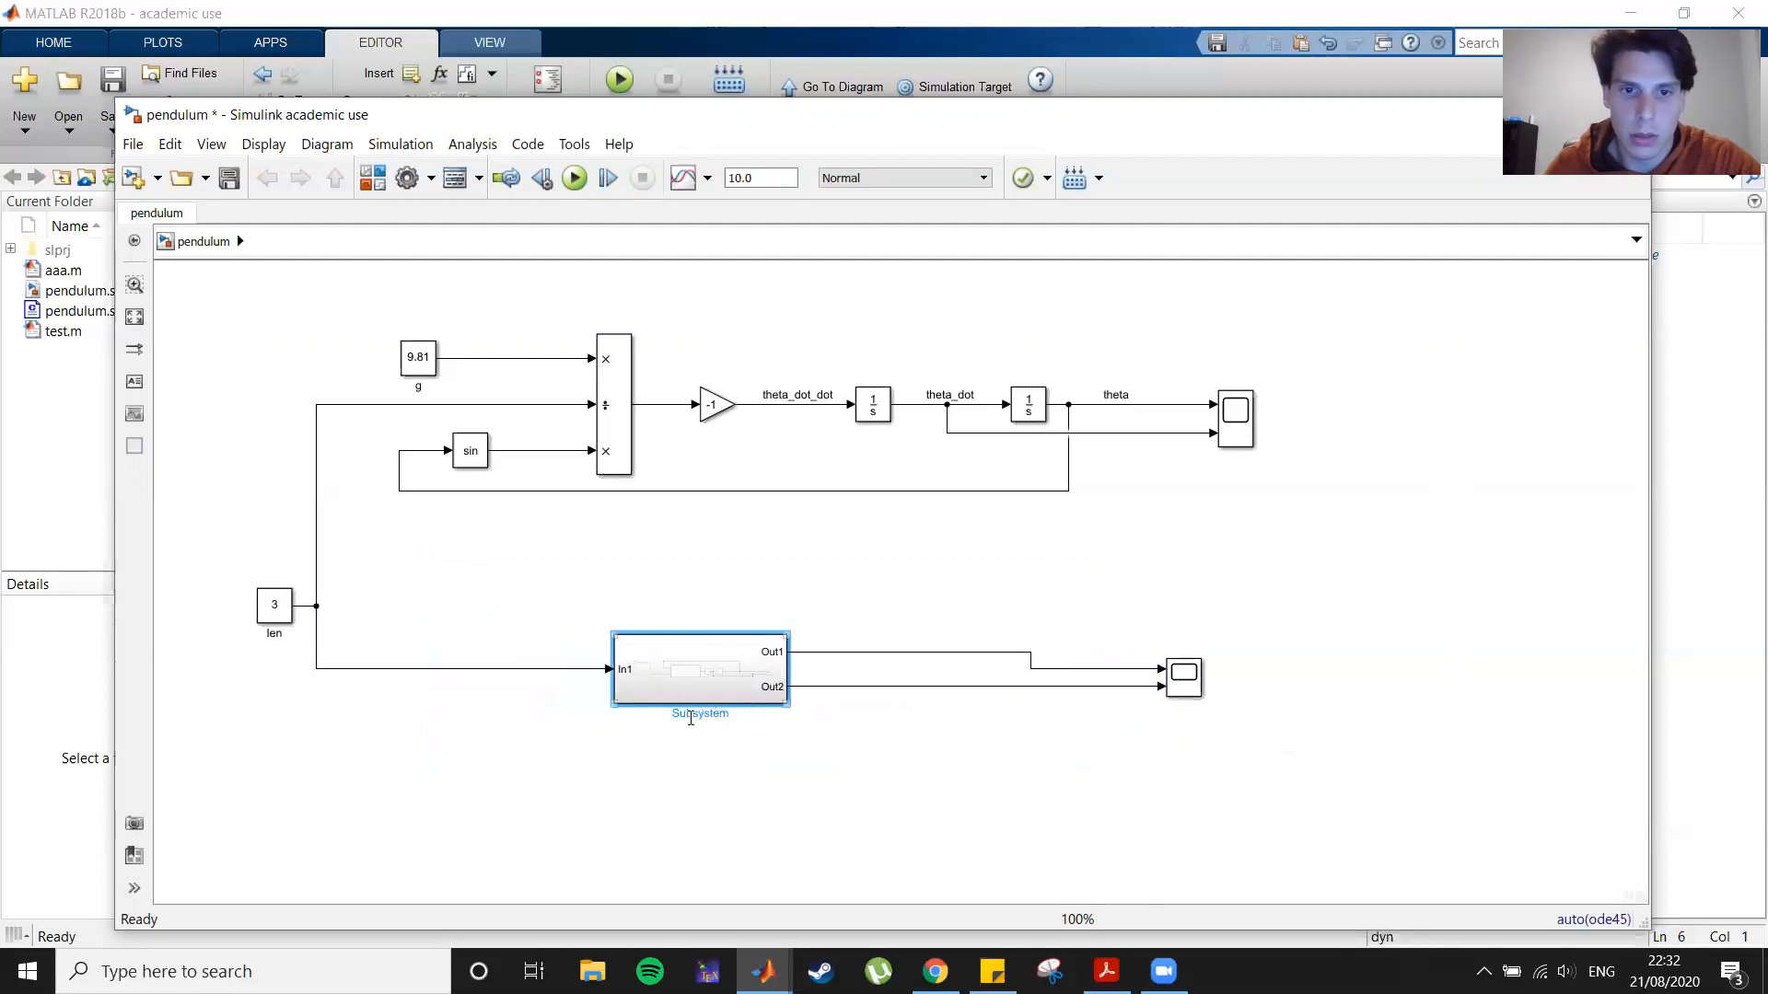
{"action": "key", "text": "Delete"}
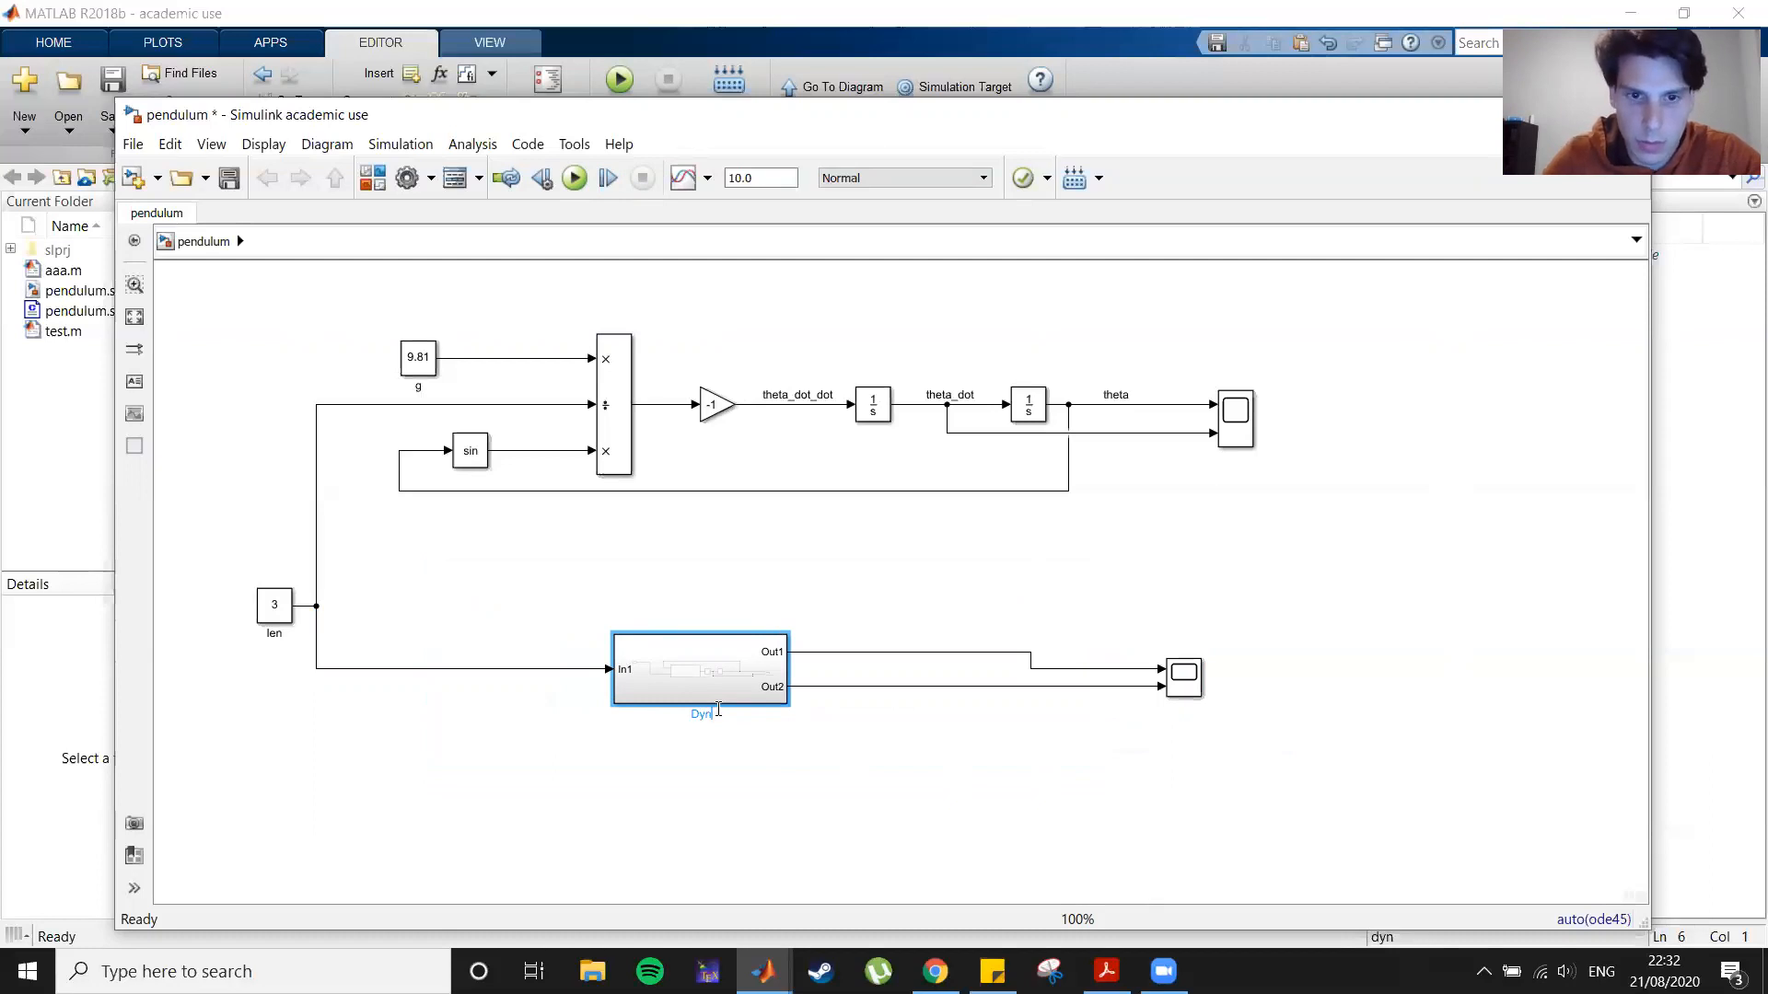
{"action": "type", "text": "Dyn w MATLAB"}
{"action": "left_click", "coordinate": [746, 788]}
Step: Open the Dyn w MATLAB subsystem and rename its input port to Len
{"action": "double_click", "coordinate": [724, 682]}
{"action": "left_click_drag", "start_coordinate": [433, 553], "coordinate": [632, 632]}
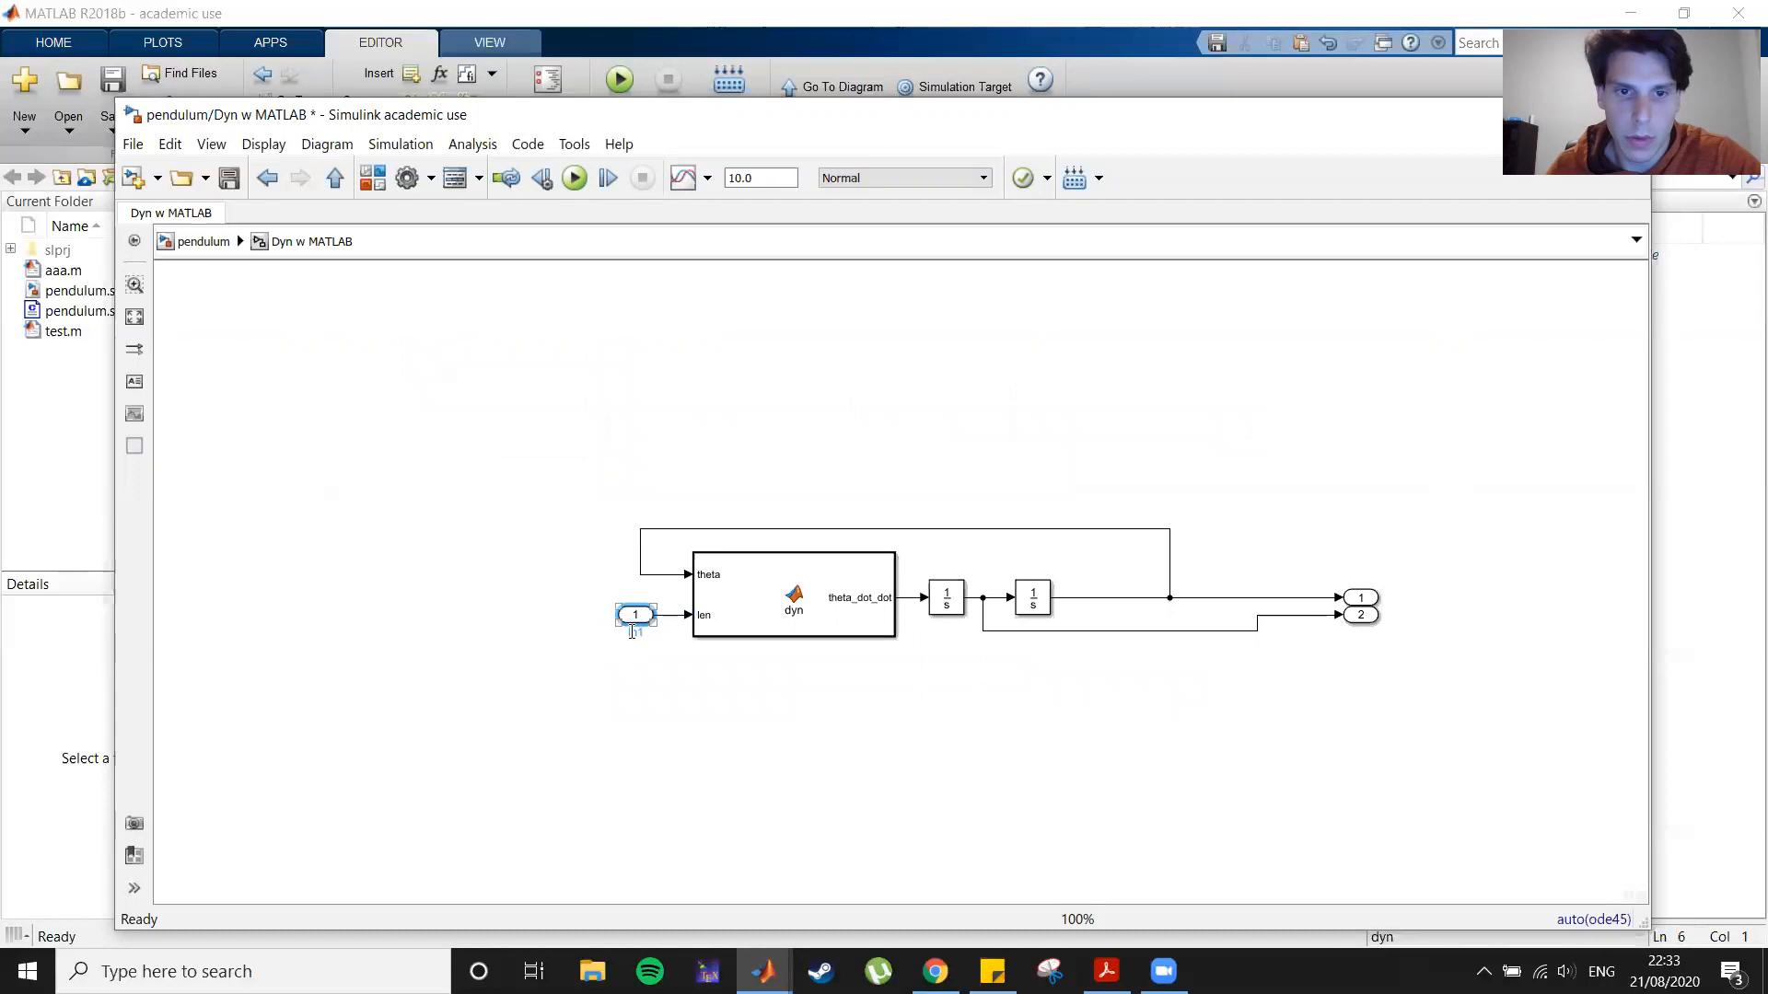
{"action": "left_click", "coordinate": [630, 633]}
{"action": "left_click", "coordinate": [636, 618]}
{"action": "left_click", "coordinate": [639, 634]}
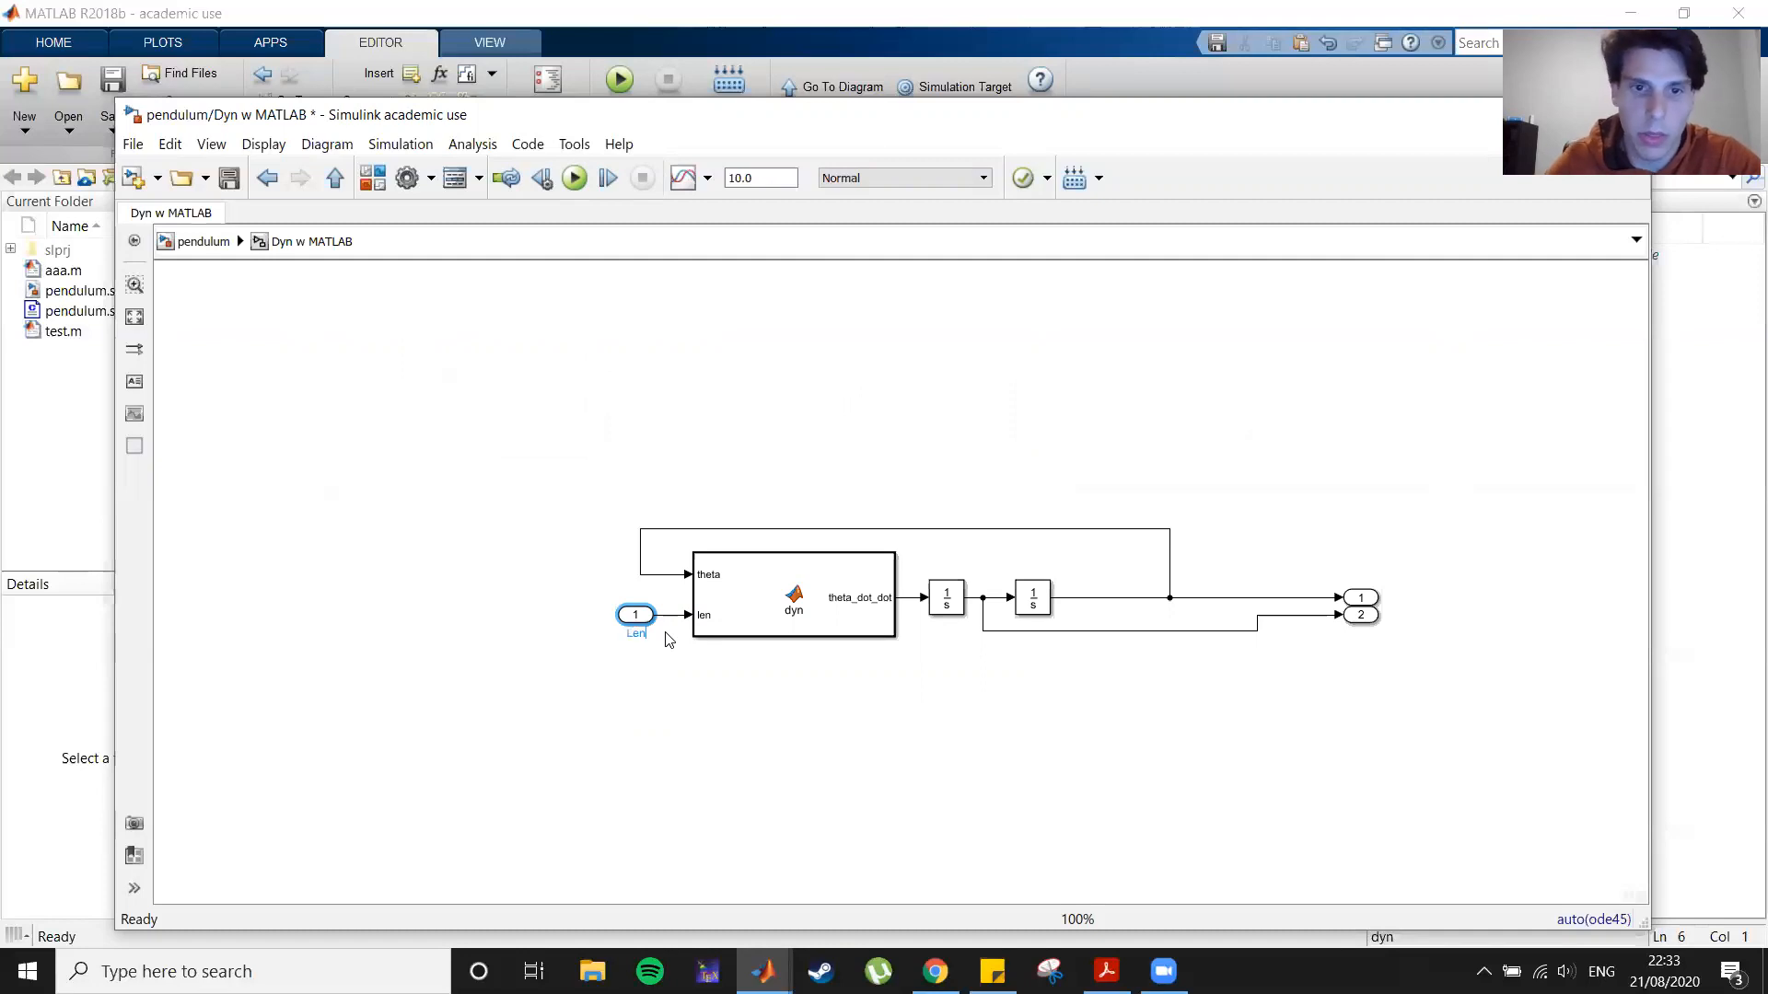
{"action": "left_click", "coordinate": [722, 769]}
Step: Move the output ports beside their signals and name them Theta and Vel
{"action": "left_click_drag", "start_coordinate": [1351, 600], "coordinate": [1246, 622]}
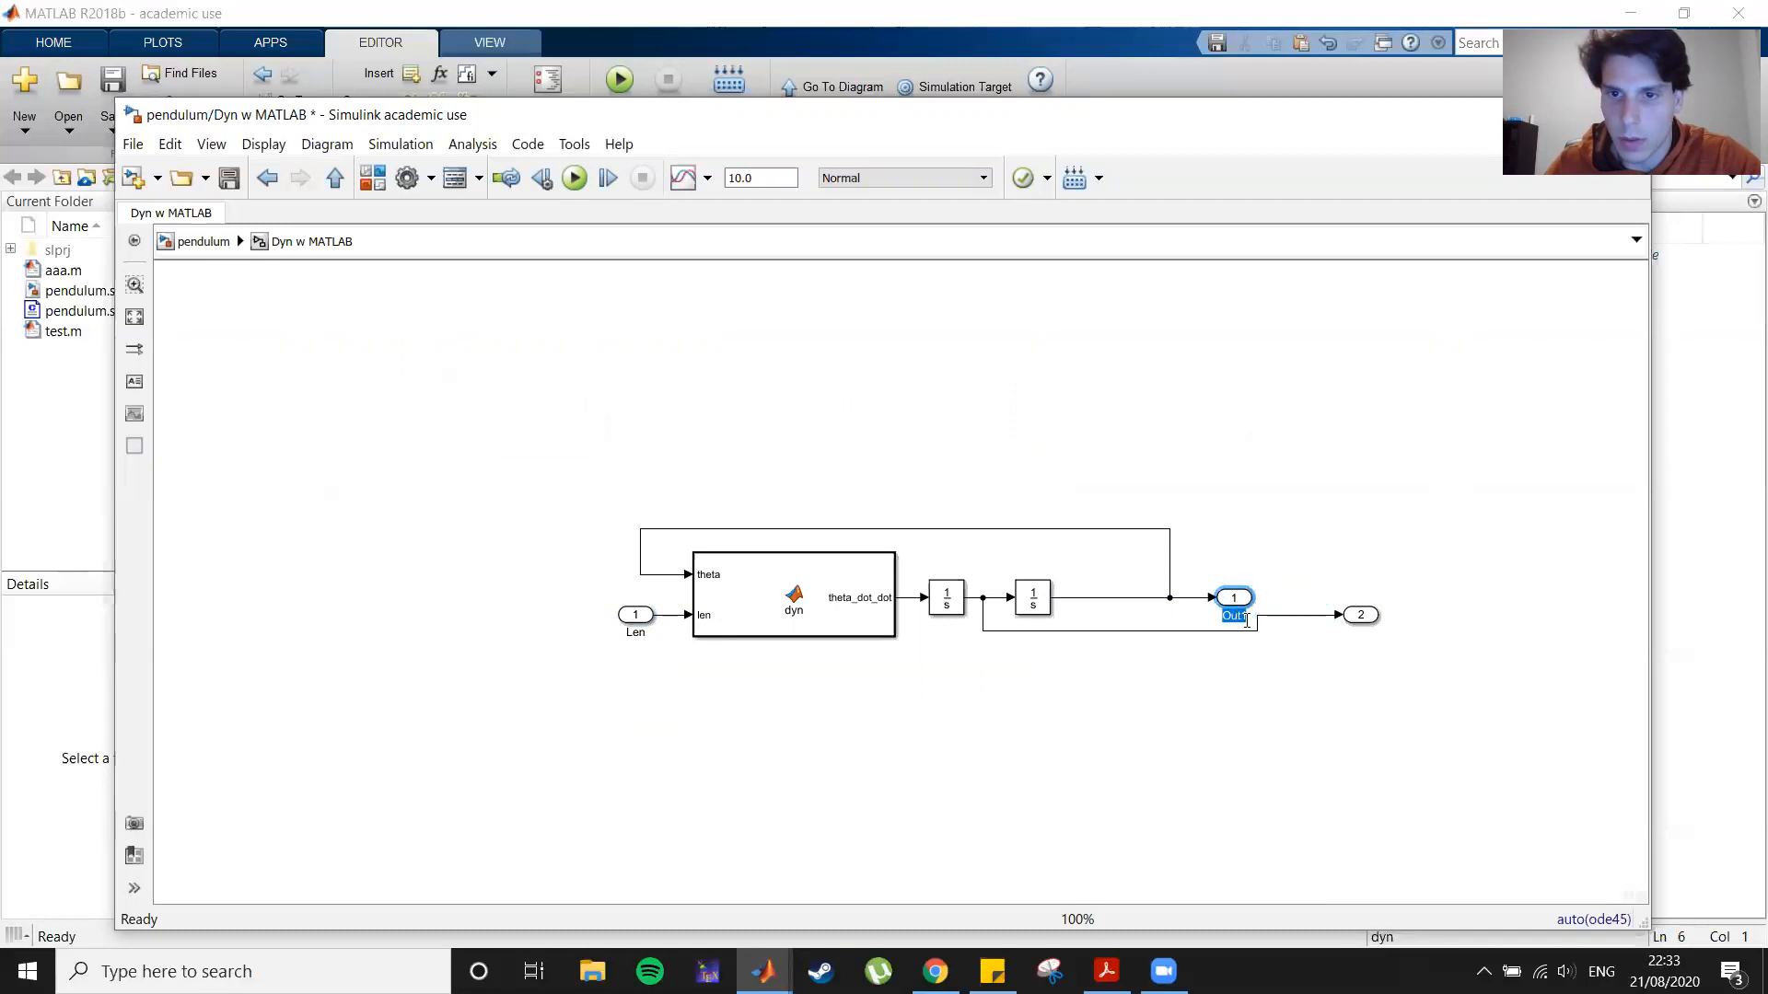
{"action": "type", "text": "Theta"}
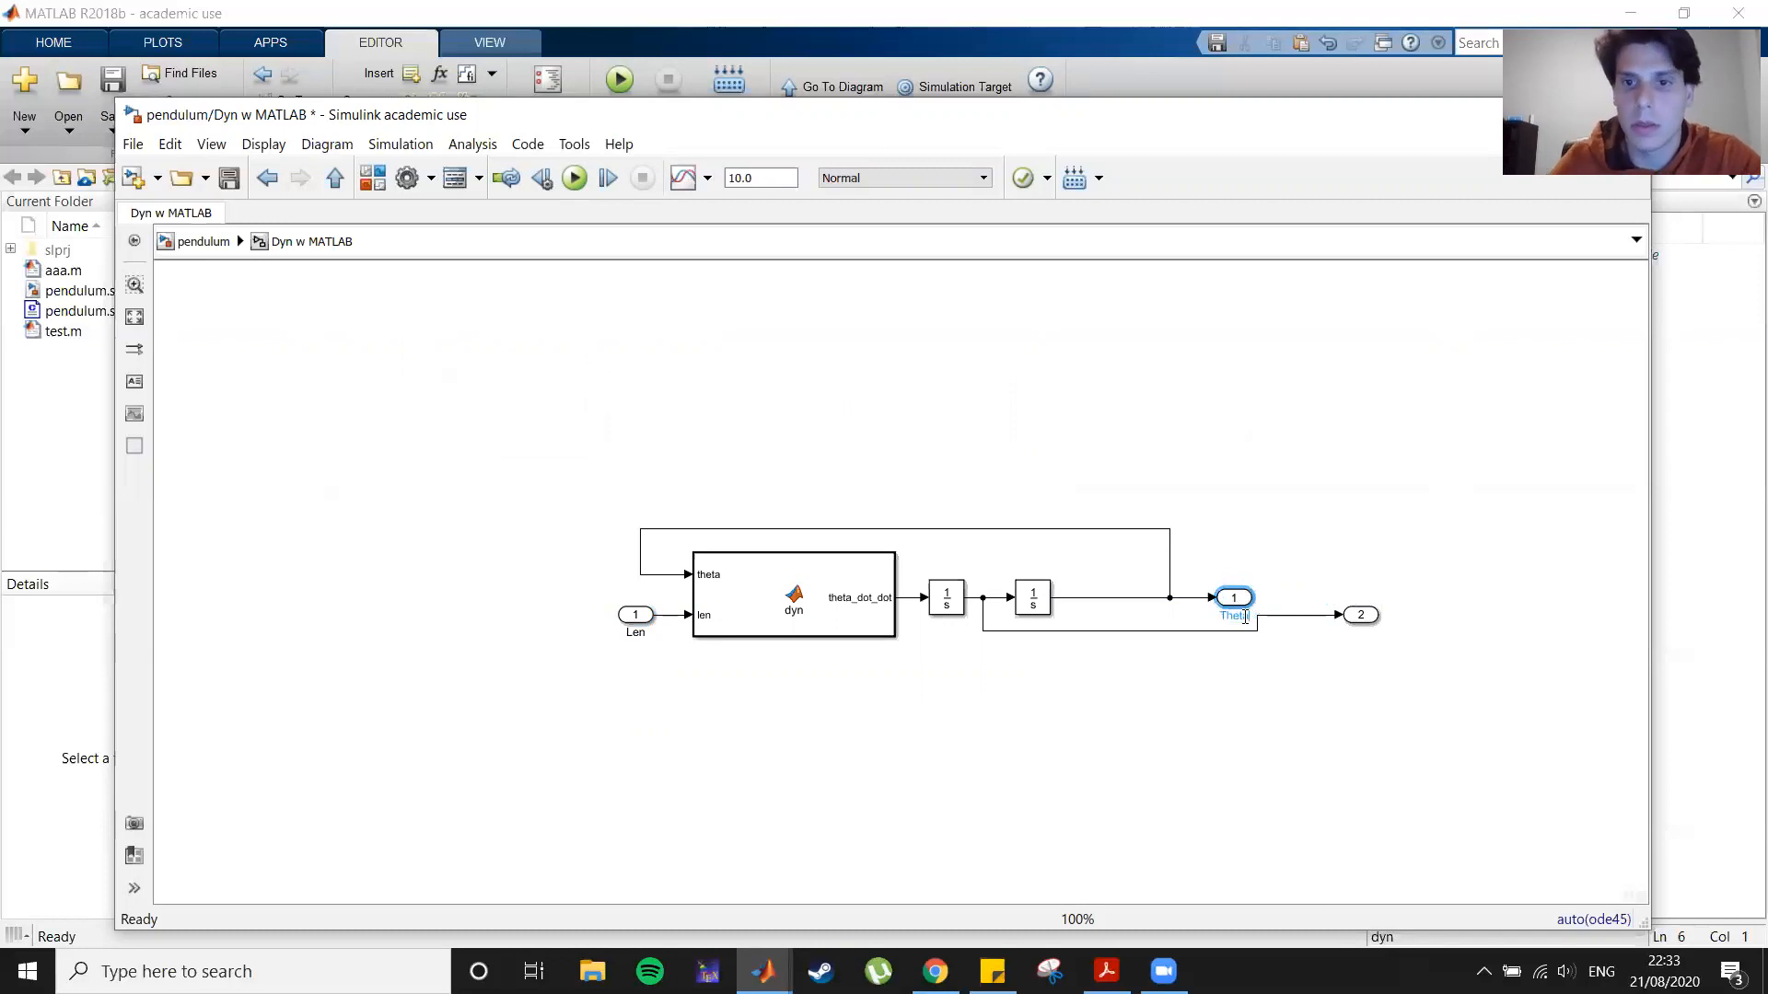
{"action": "left_click_drag", "start_coordinate": [1367, 625], "coordinate": [1052, 663]}
{"action": "type", "text": "Vel"}
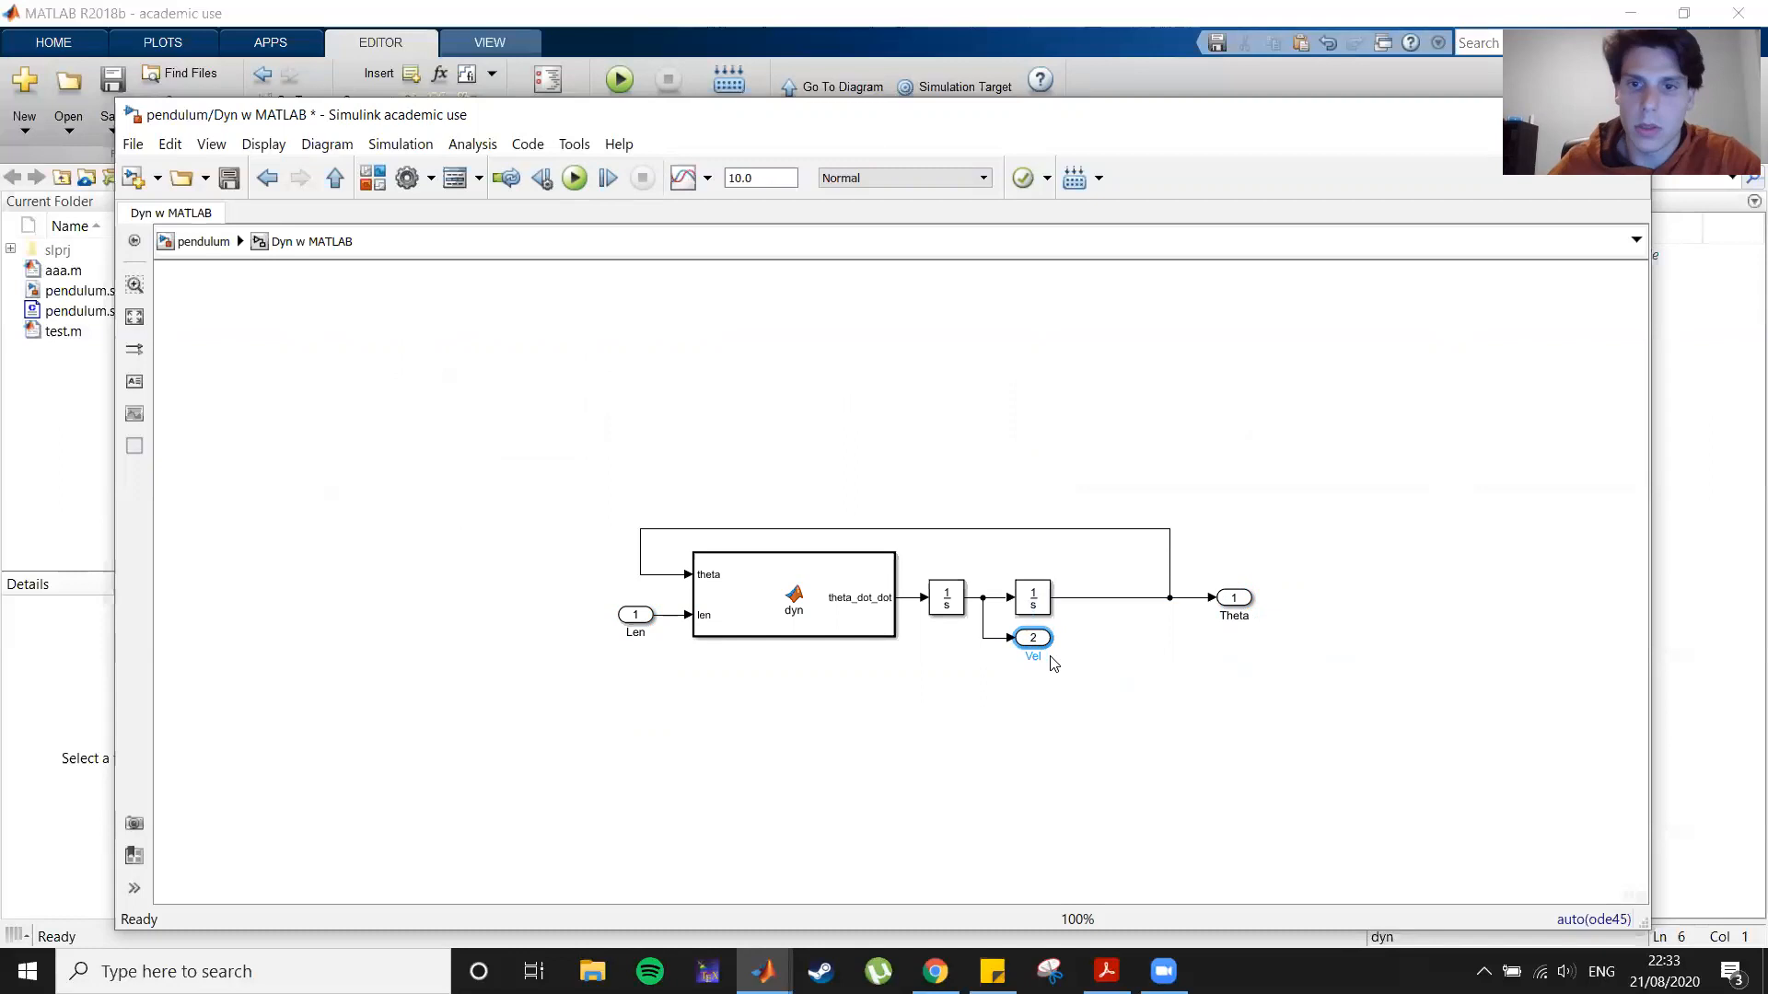
Step: Rename the first output port to Pos
{"action": "left_click", "coordinate": [1232, 615]}
{"action": "left_click_drag", "start_coordinate": [1224, 616], "coordinate": [1248, 623]}
{"action": "type", "text": "Pos"}
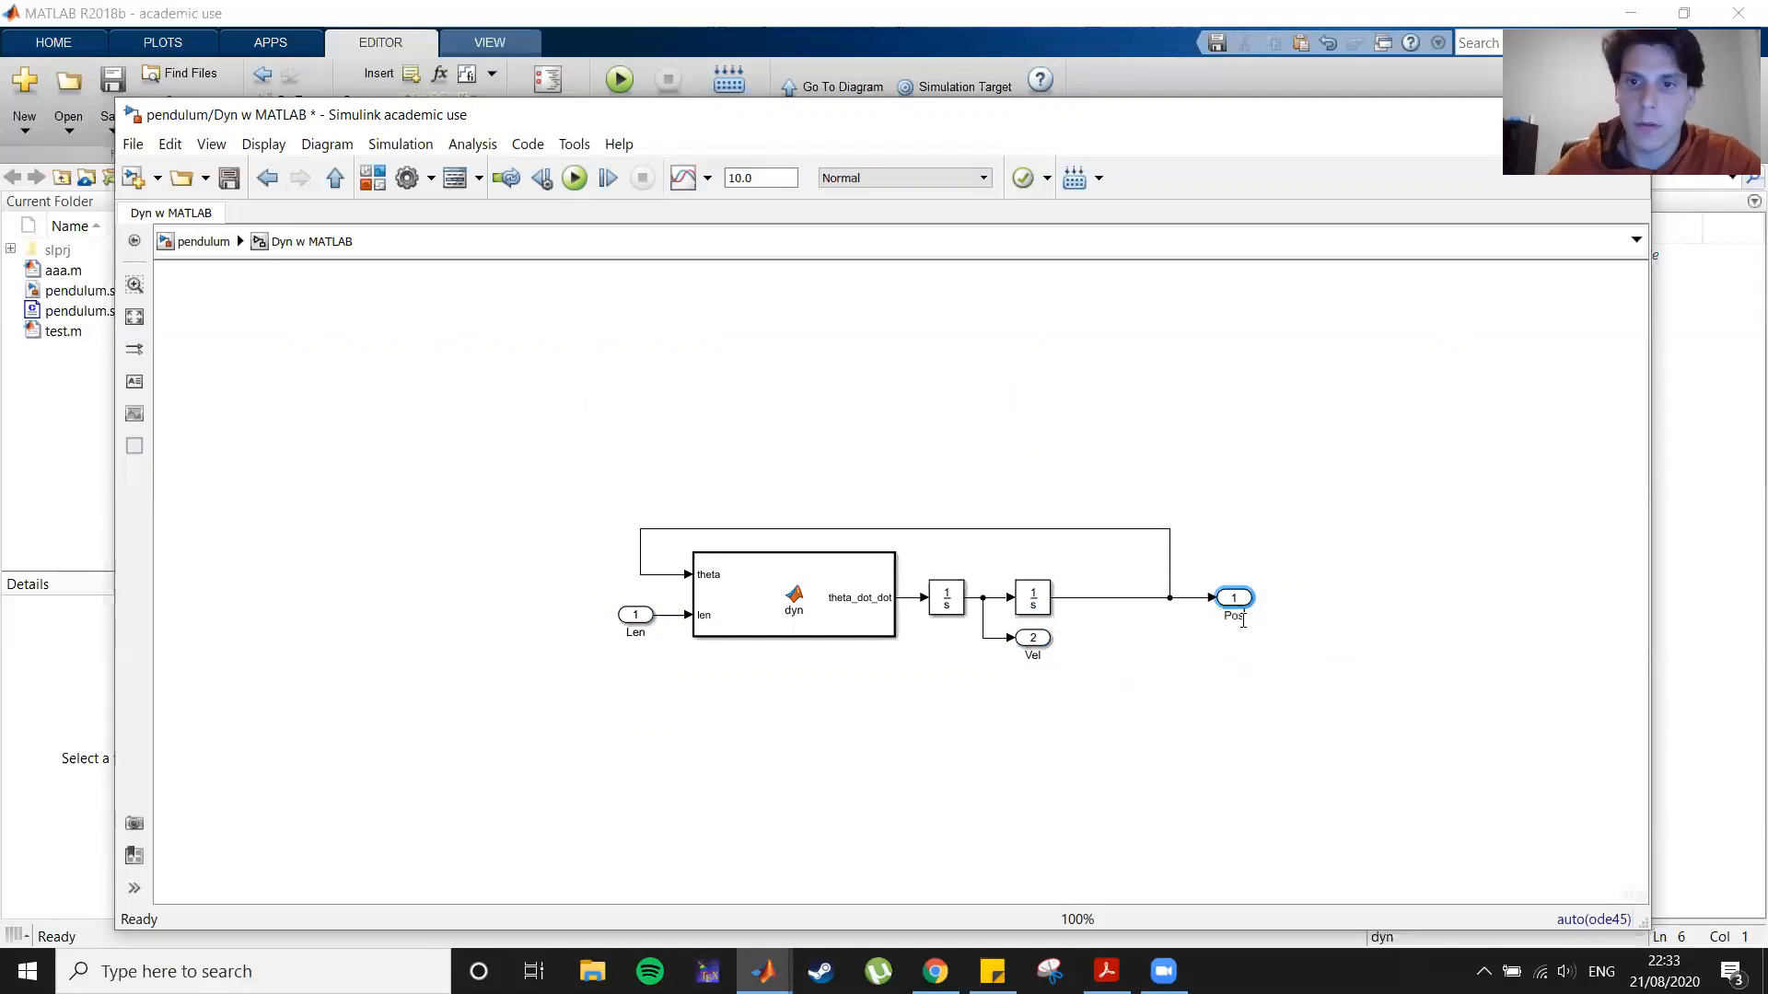
{"action": "left_click", "coordinate": [1141, 789]}
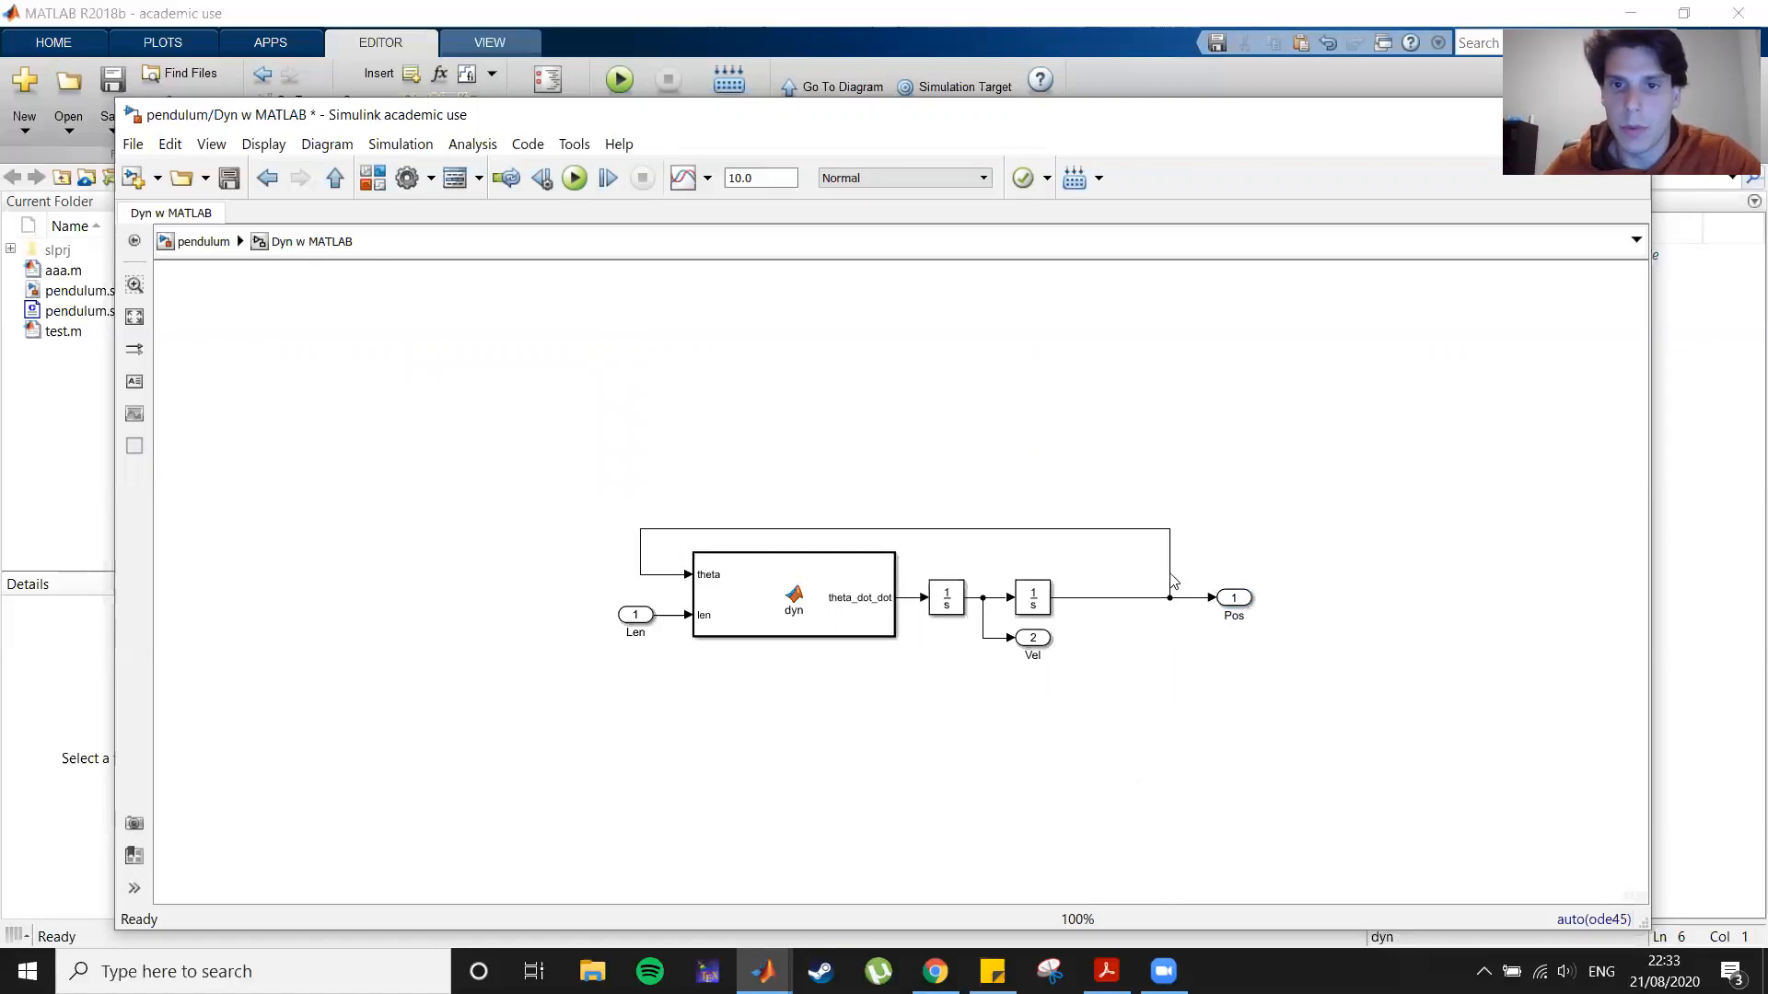
Step: Return to the top-level model and move the second scope next to the Dyn w MATLAB subsystem
{"action": "left_click", "coordinate": [184, 245]}
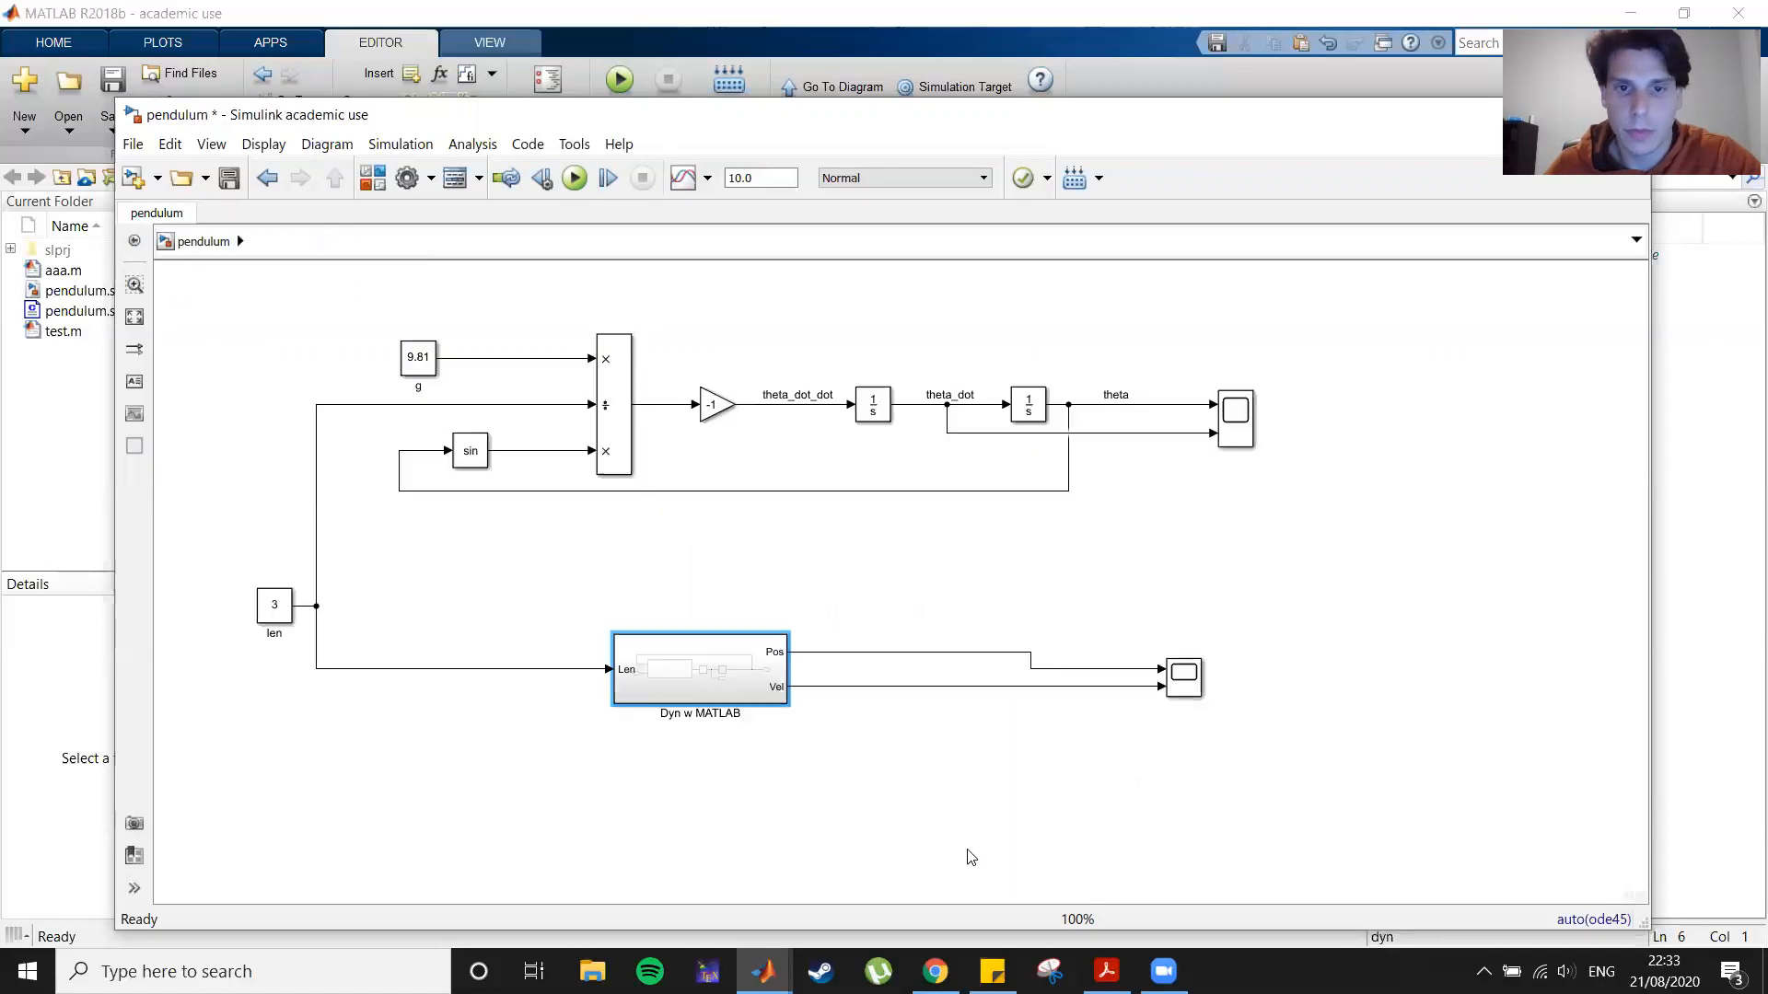
{"action": "left_click_drag", "start_coordinate": [1177, 686], "coordinate": [865, 677]}
{"action": "left_click", "coordinate": [1022, 685]}
Step: Group the original Simulink pendulum blocks into a subsystem named Dyn w Simulink
{"action": "left_click_drag", "start_coordinate": [367, 315], "coordinate": [1172, 556]}
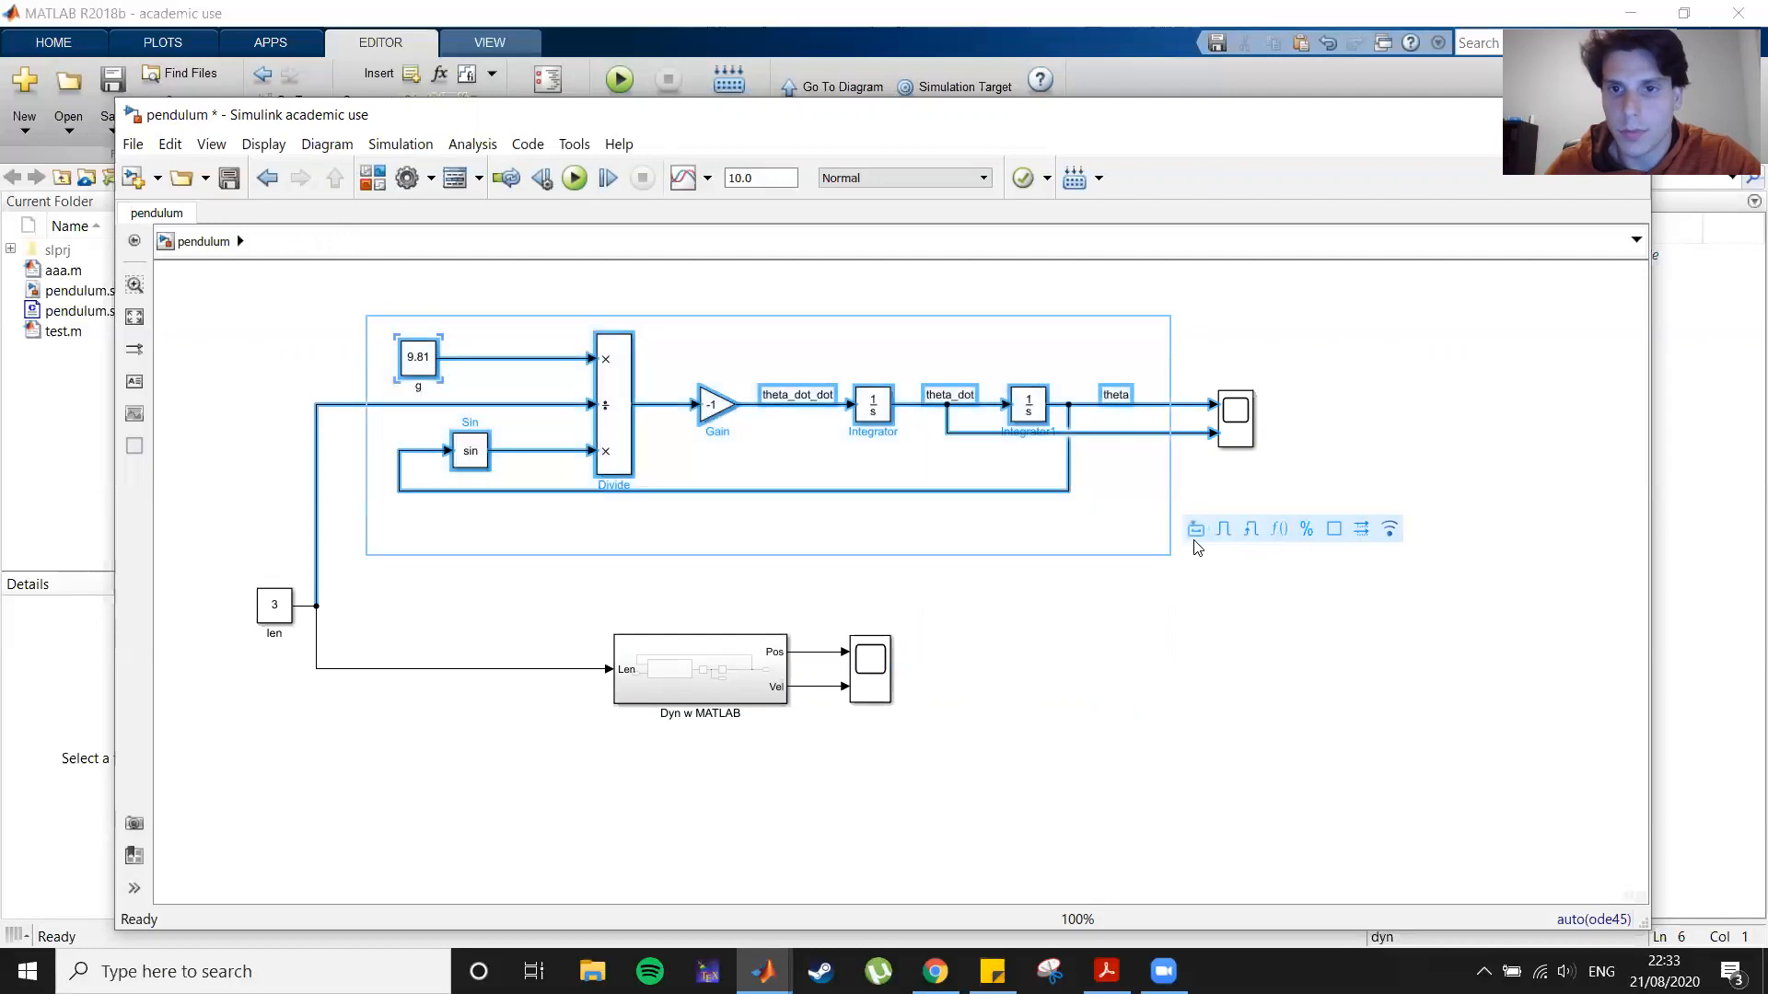
{"action": "left_click", "coordinate": [1197, 541]}
{"action": "left_click_drag", "start_coordinate": [752, 434], "coordinate": [621, 491]}
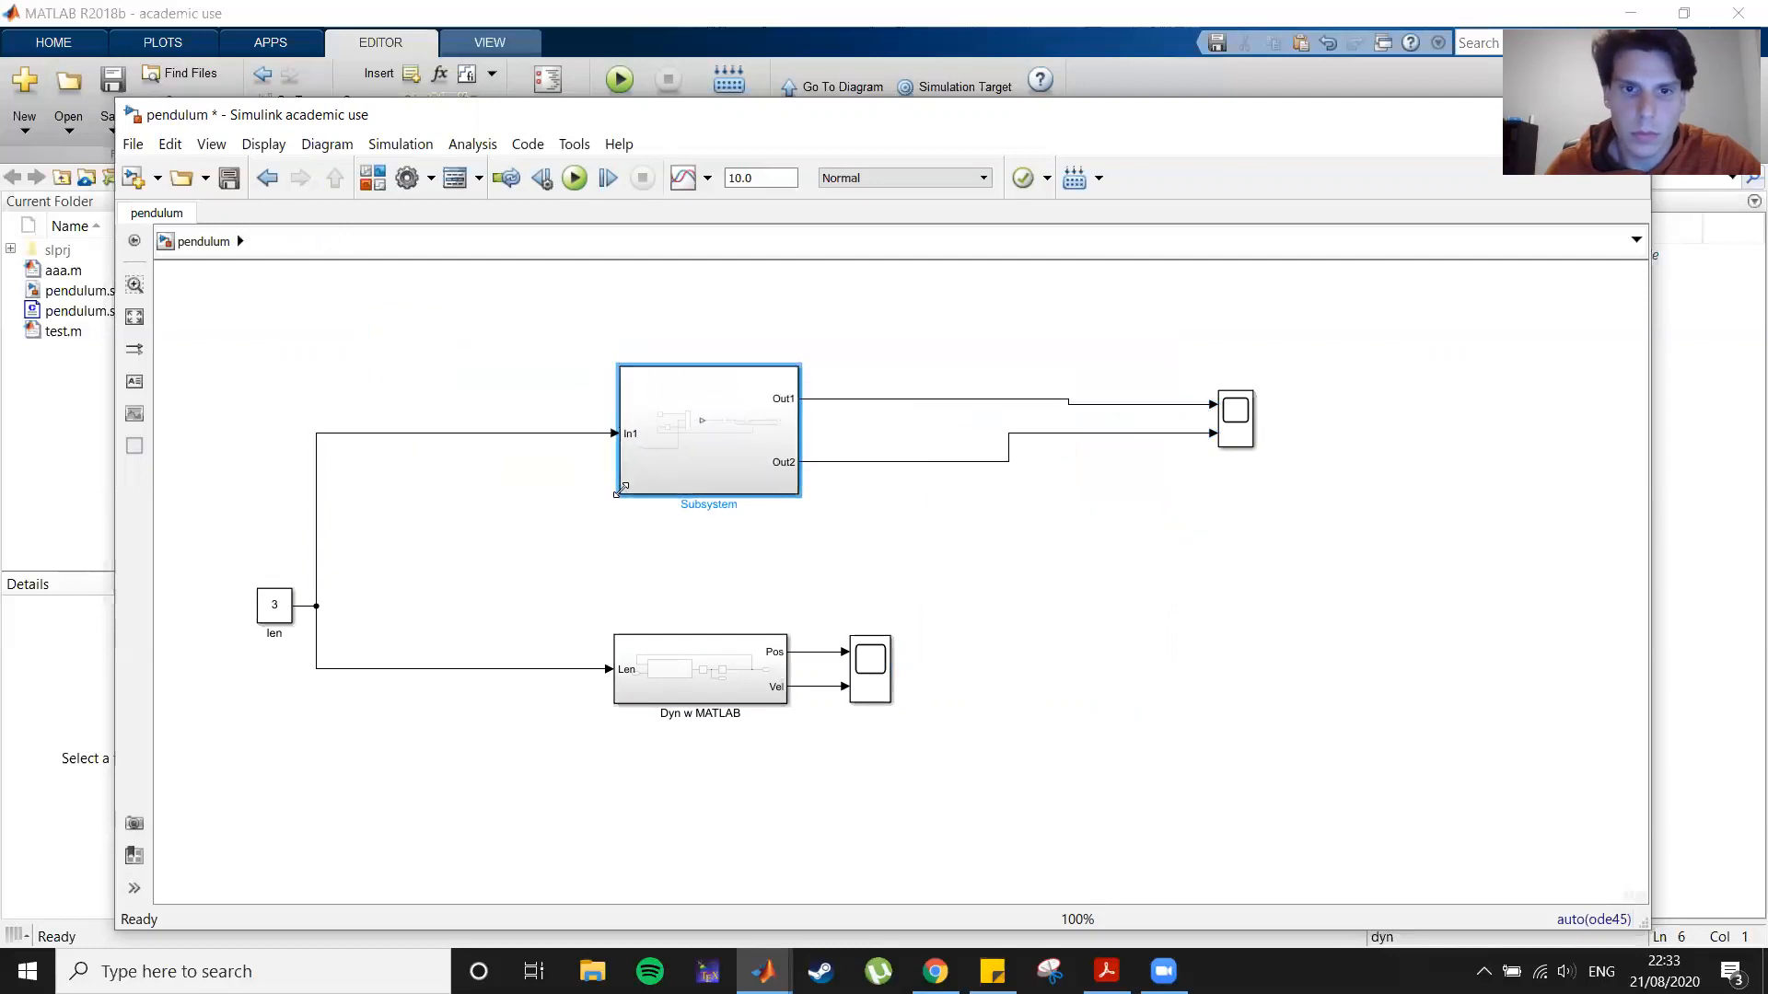
{"action": "double_click", "coordinate": [685, 504]}
{"action": "type", "text": "D"}
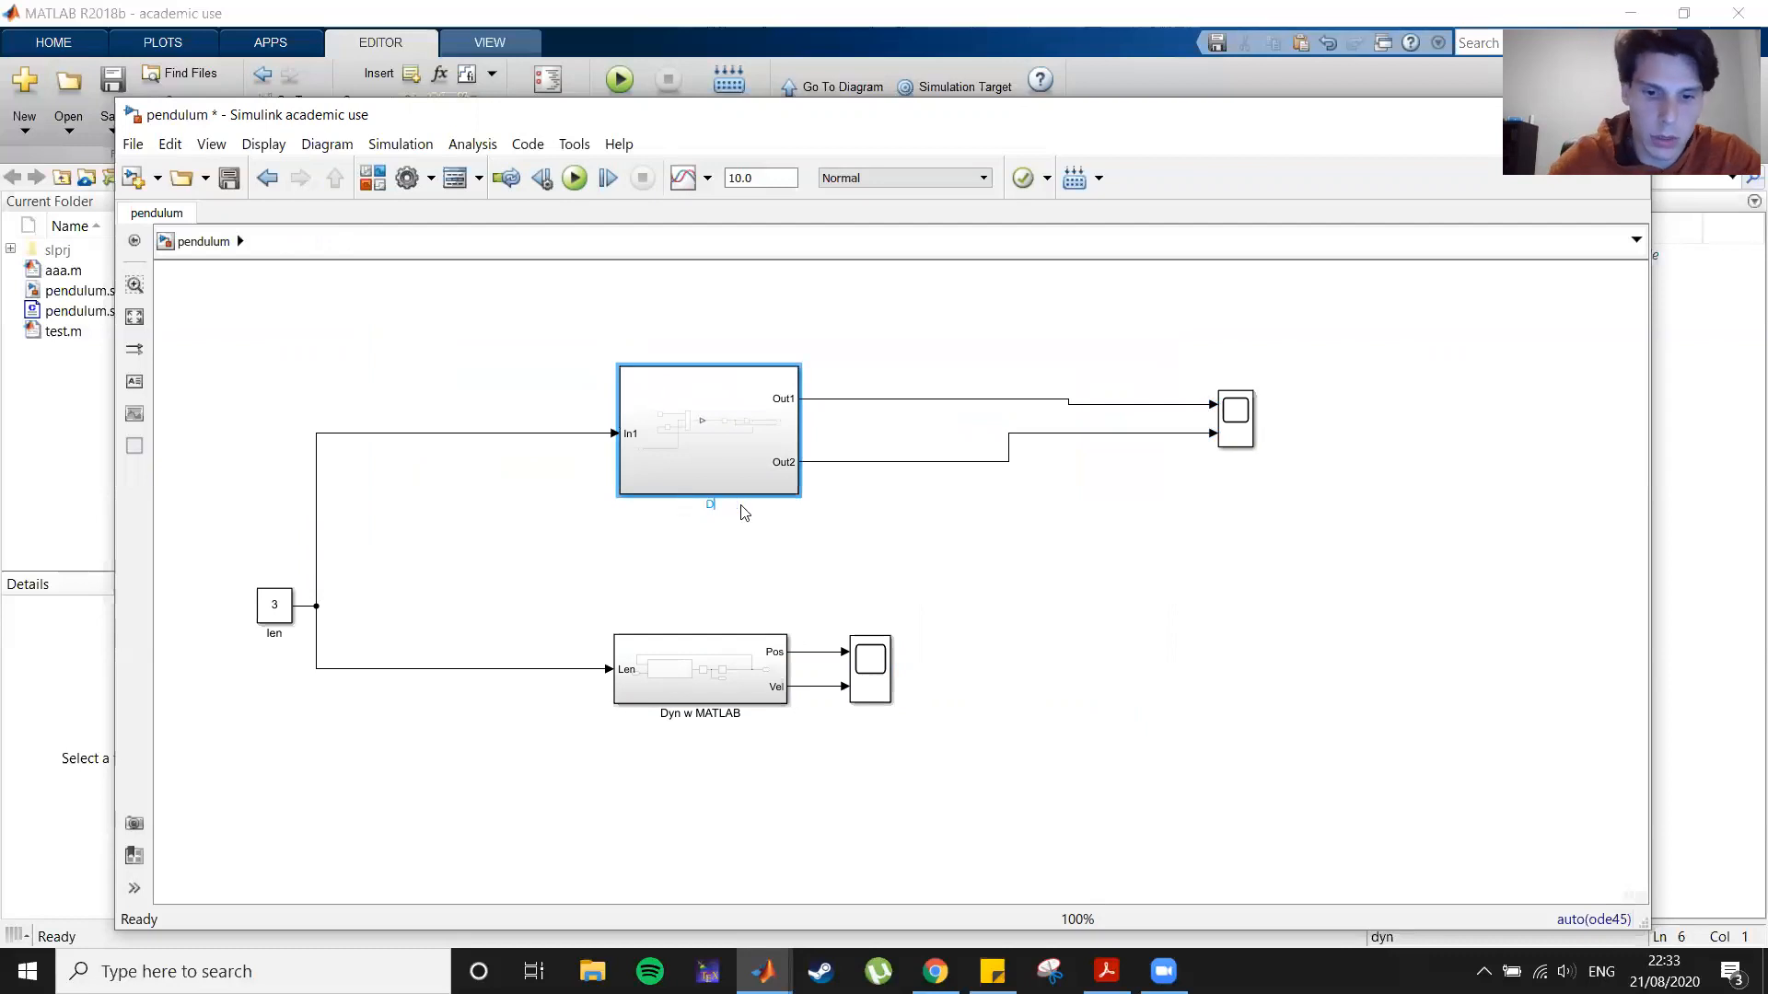
{"action": "type", "text": "yn w Simulink"}
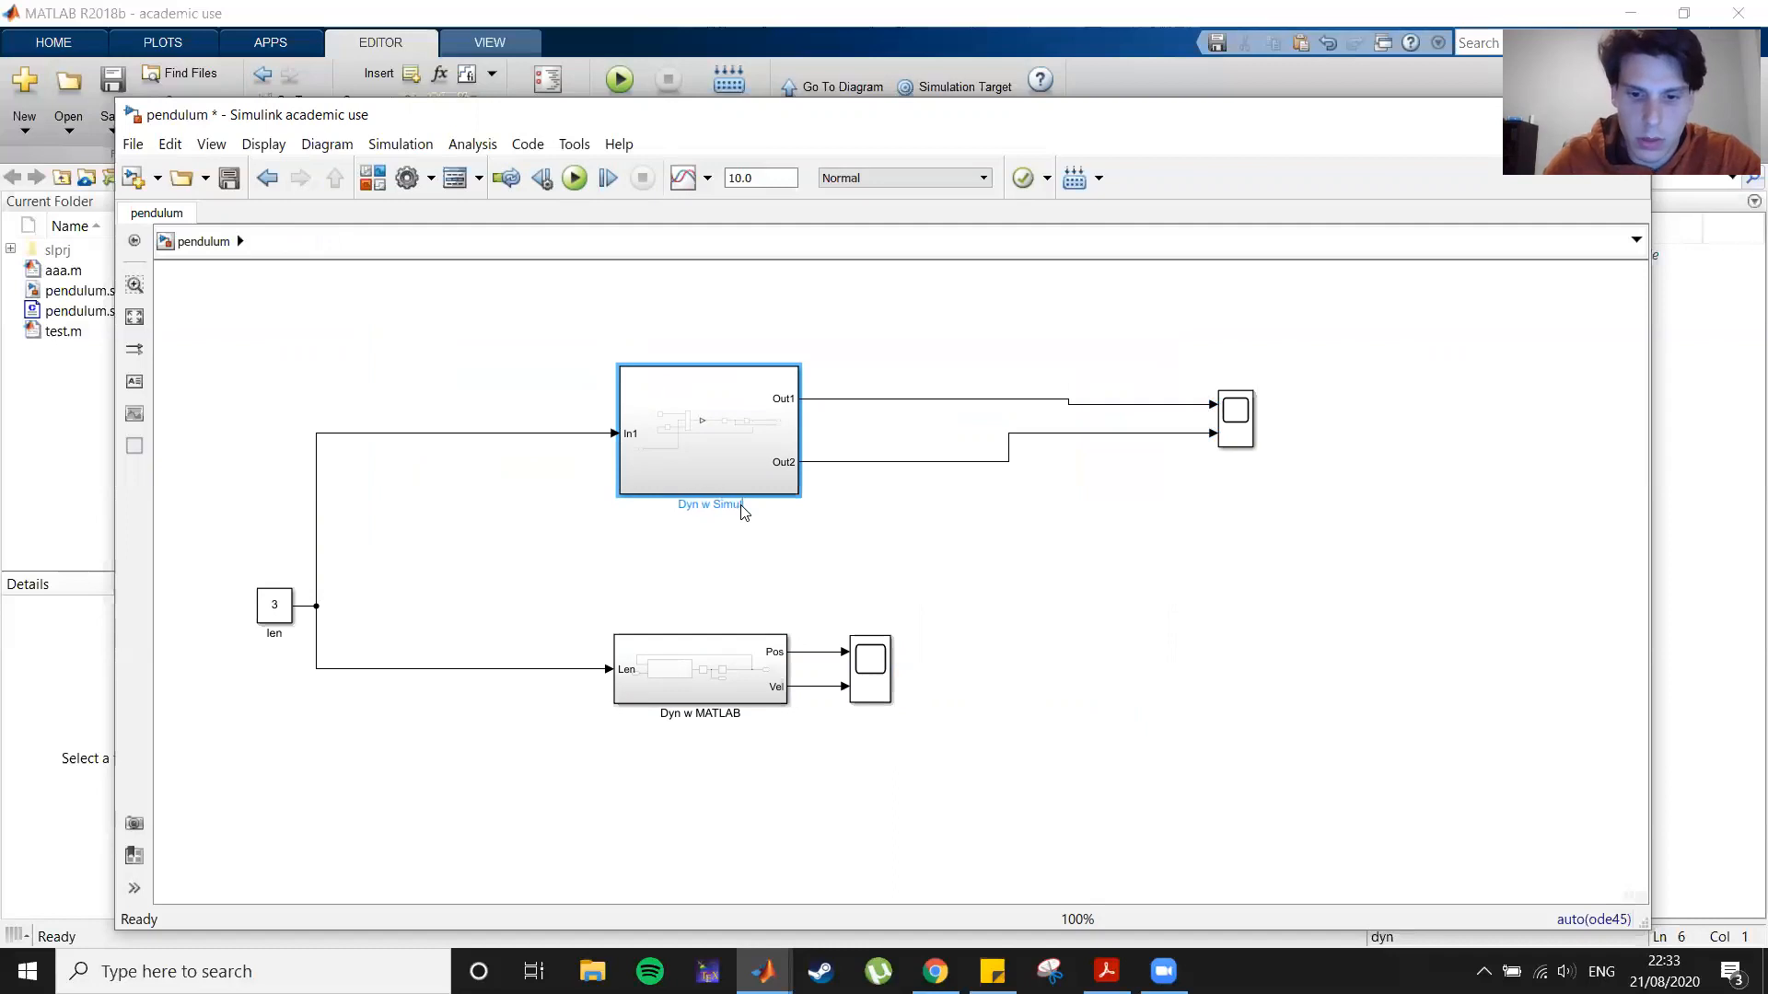
Step: Open the Dyn w Simulink subsystem and move its input port next to the Divide block's middle input
{"action": "double_click", "coordinate": [743, 458]}
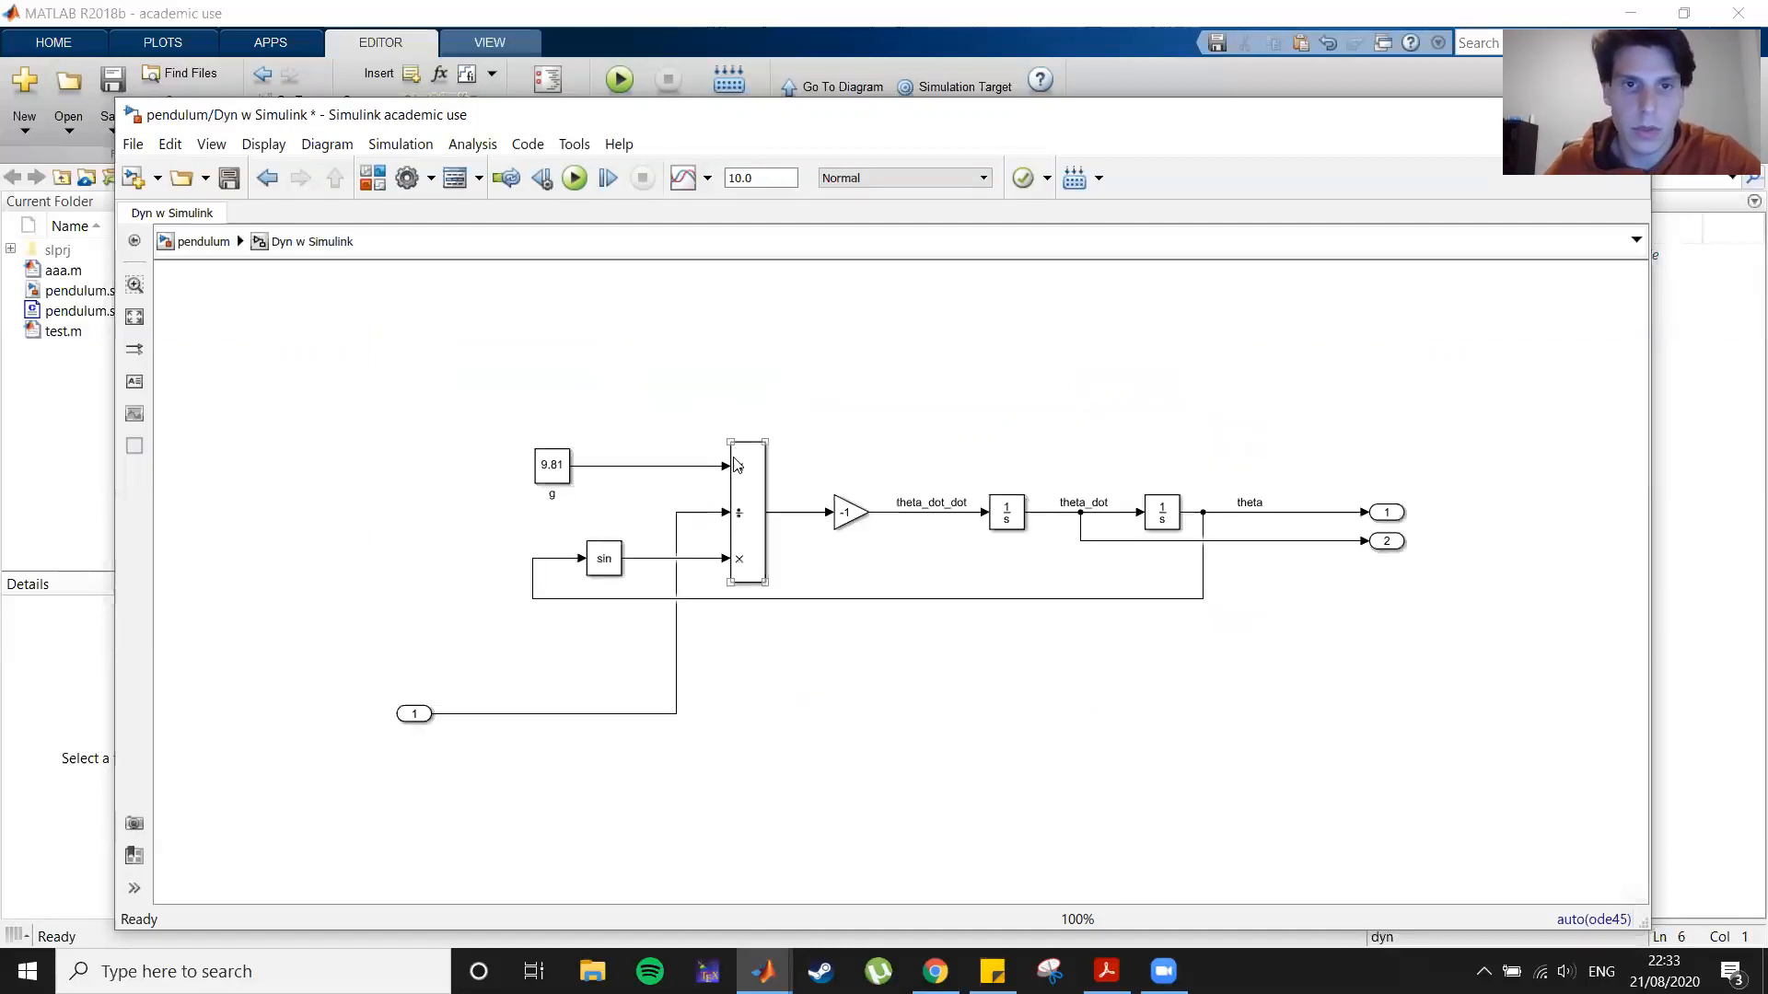
{"action": "left_click_drag", "start_coordinate": [422, 717], "coordinate": [489, 676]}
{"action": "left_click_drag", "start_coordinate": [576, 613], "coordinate": [674, 522]}
{"action": "left_click", "coordinate": [667, 530]}
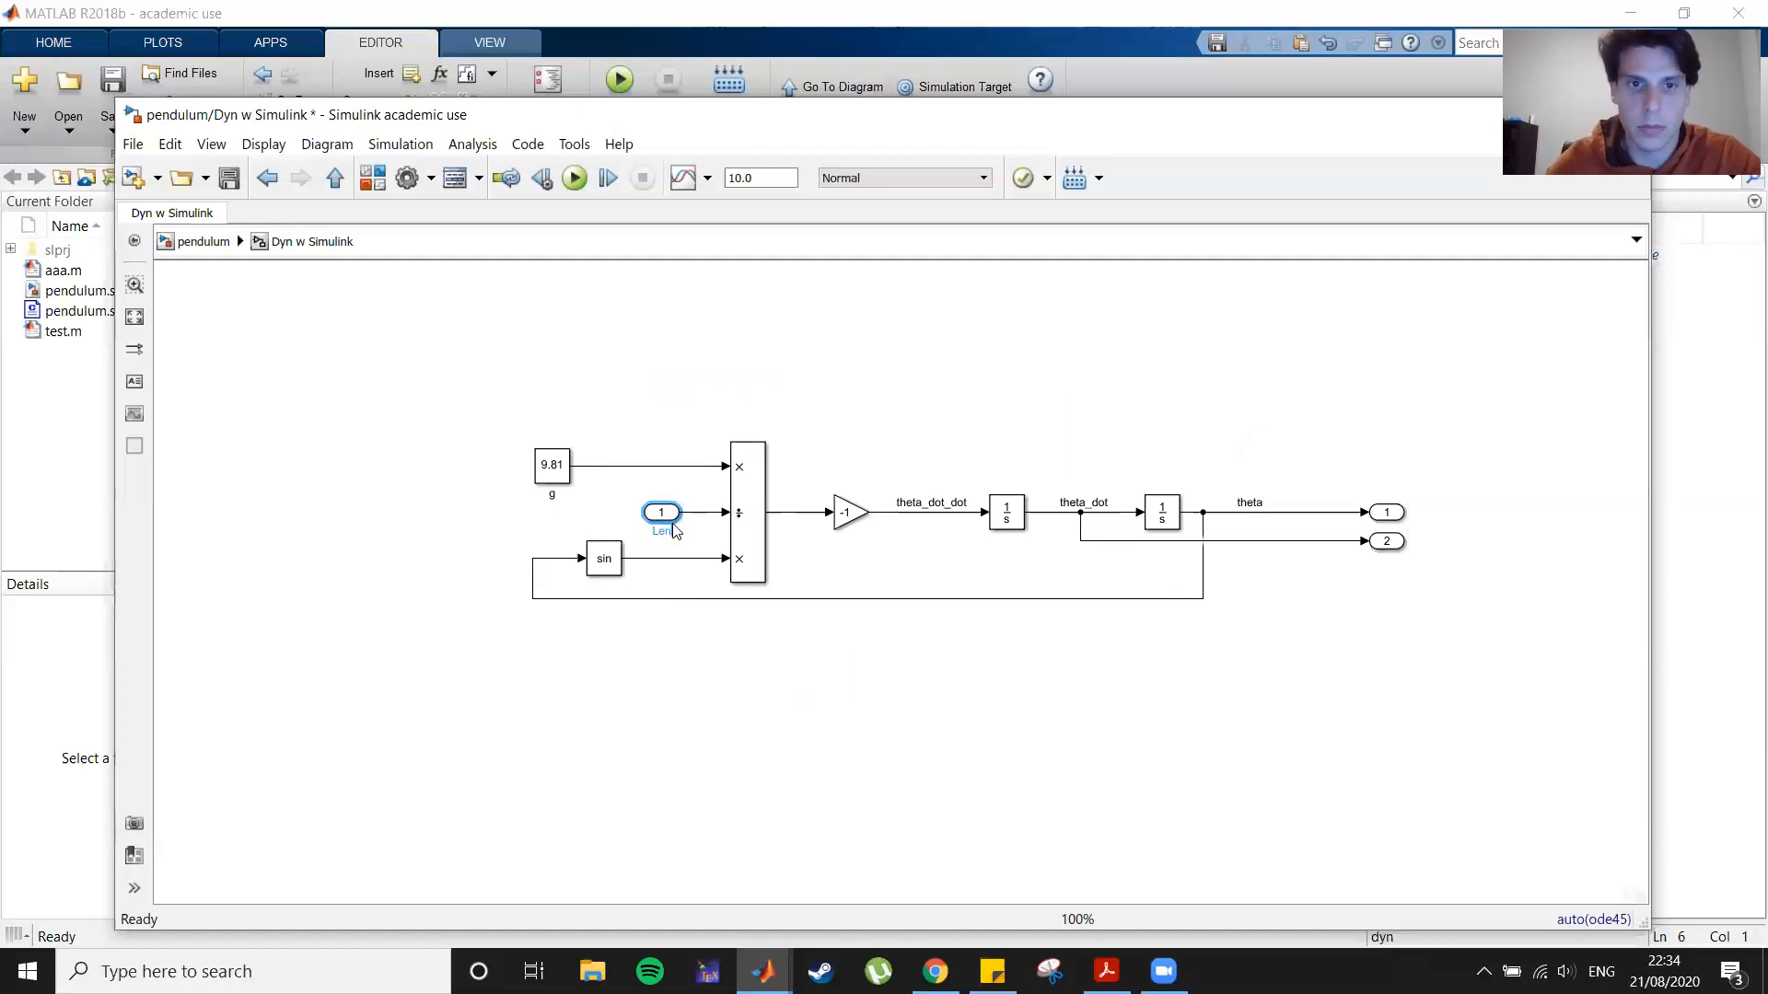
Step: Move the g constant and sin block closer to the Divide block and tighten the feedback line
{"action": "left_click_drag", "start_coordinate": [557, 476], "coordinate": [666, 476]}
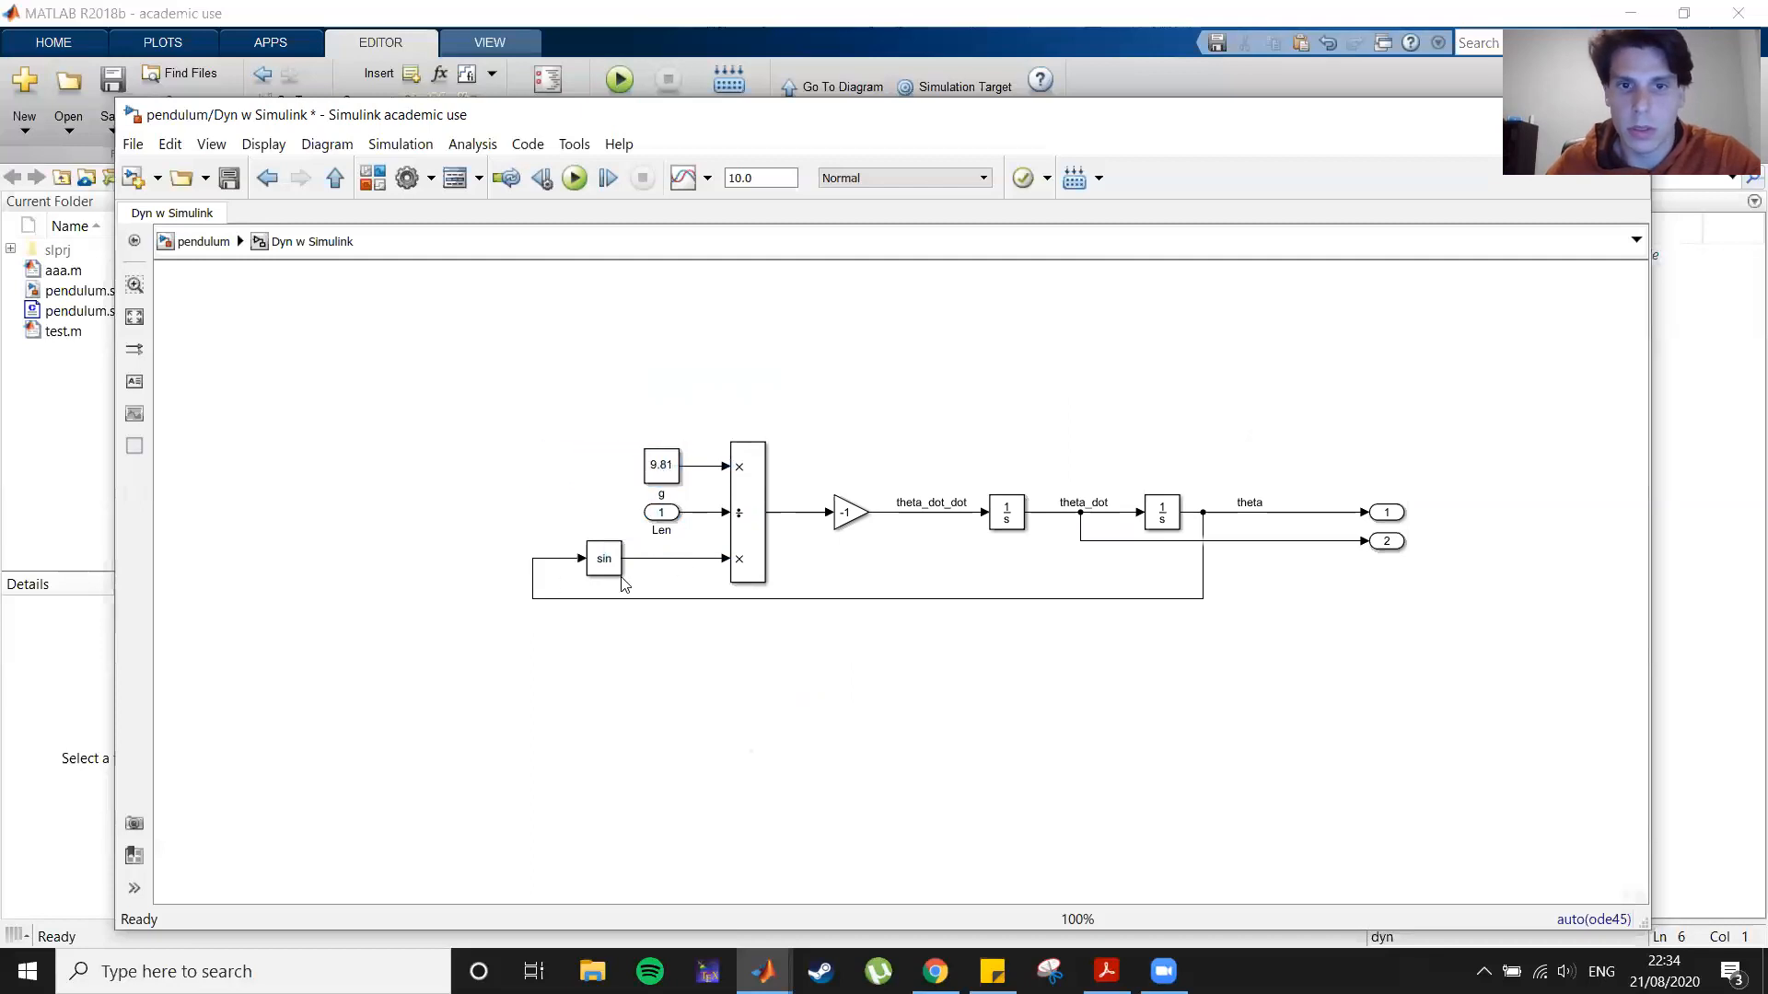
{"action": "mouse_move", "coordinate": [598, 559]}
{"action": "left_mouse_down"}
{"action": "mouse_move", "coordinate": [662, 564]}
{"action": "mouse_move", "coordinate": [630, 561]}
{"action": "left_mouse_up"}
{"action": "left_click", "coordinate": [724, 627]}
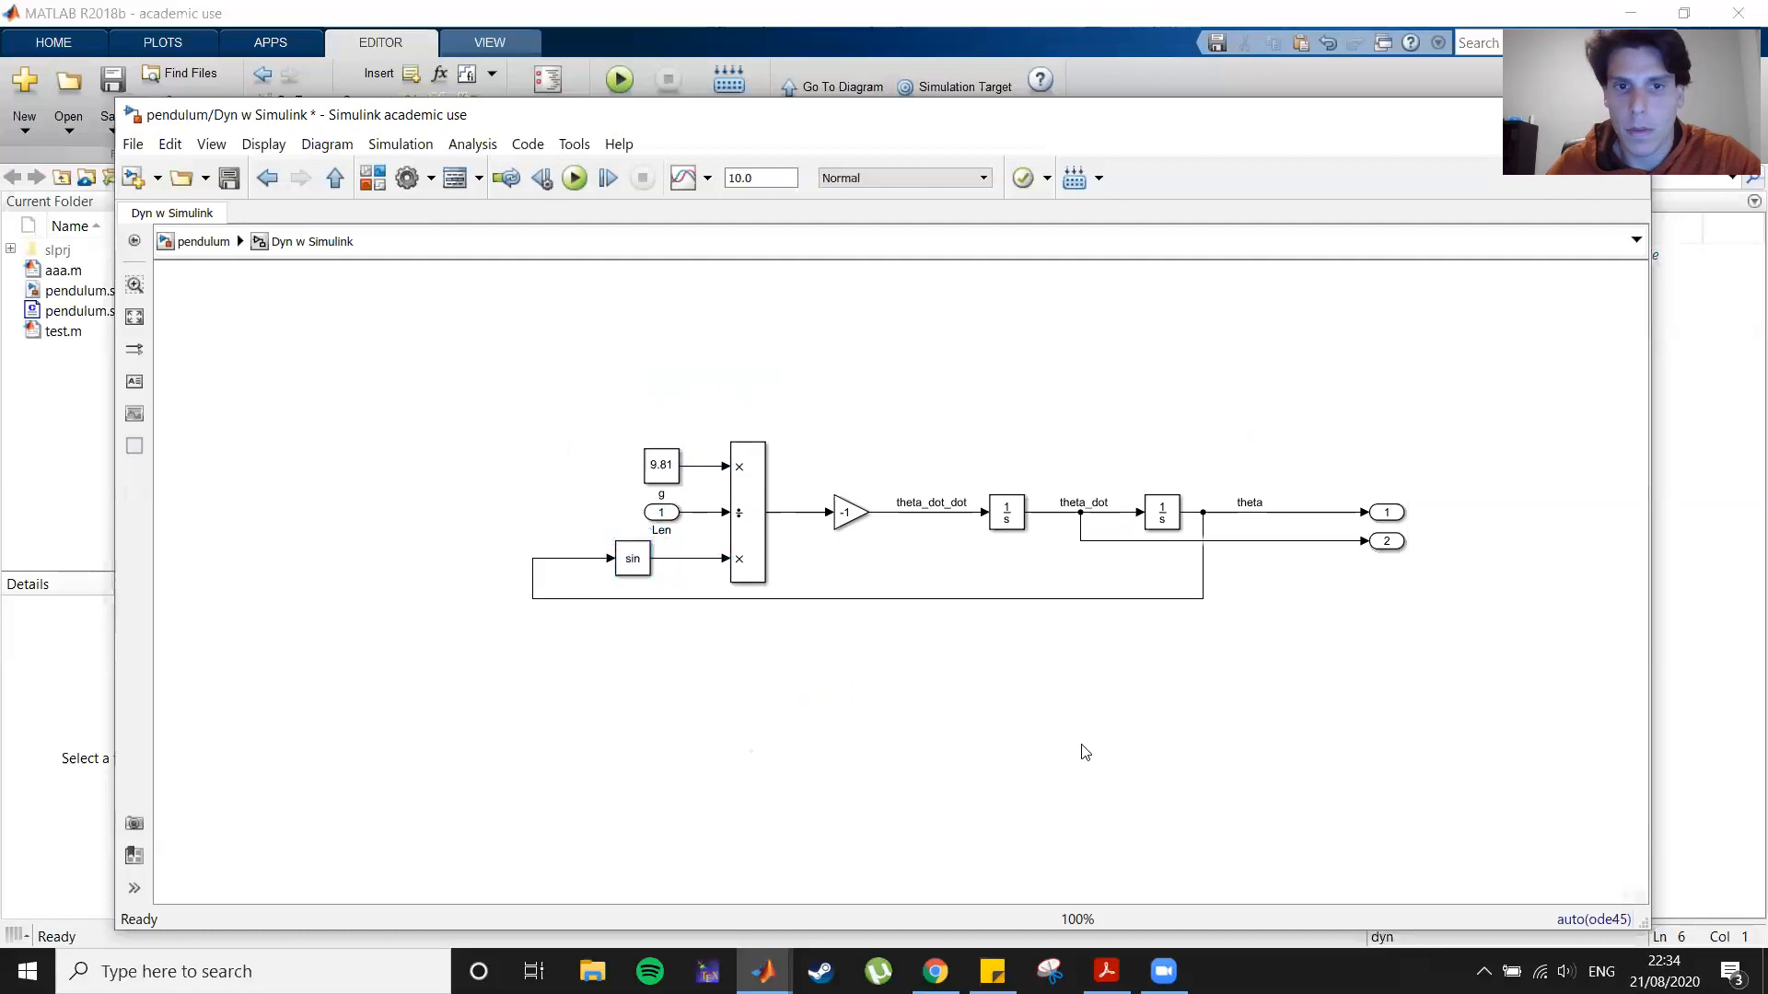
{"action": "left_click_drag", "start_coordinate": [529, 582], "coordinate": [572, 580]}
{"action": "left_click", "coordinate": [1090, 587]}
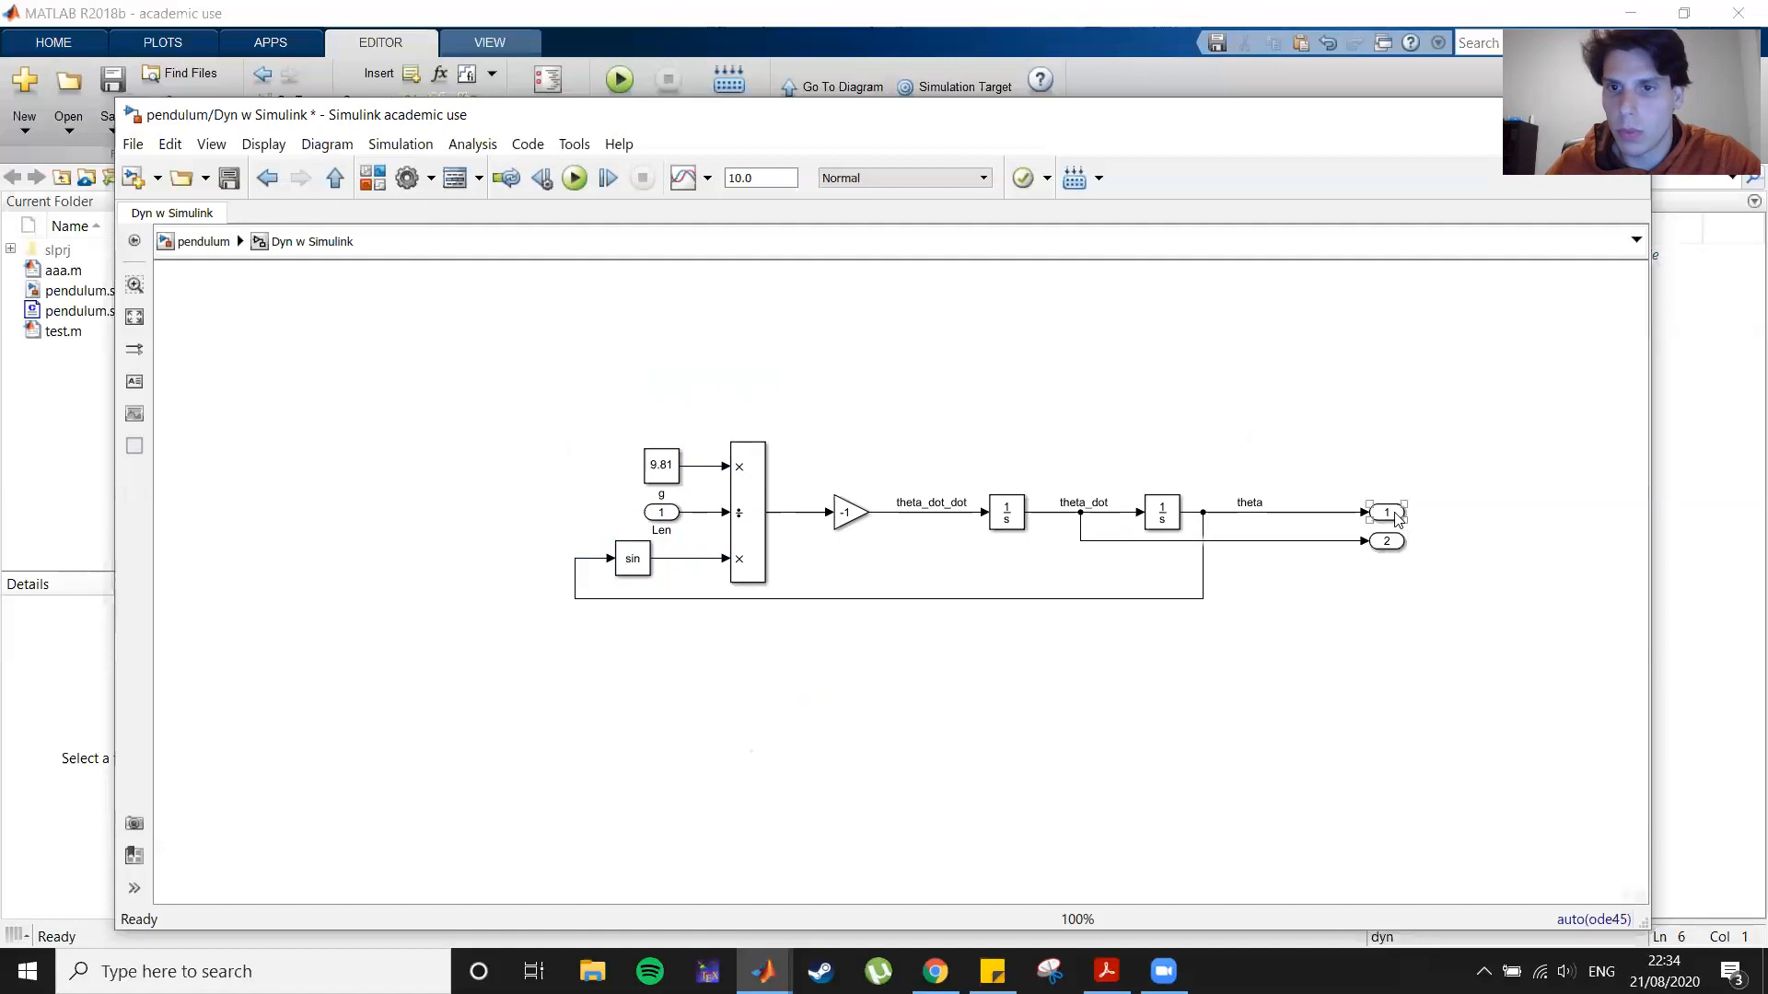
Step: Move the second output port above the theta_dot signal
{"action": "left_click_drag", "start_coordinate": [1388, 541], "coordinate": [1110, 454]}
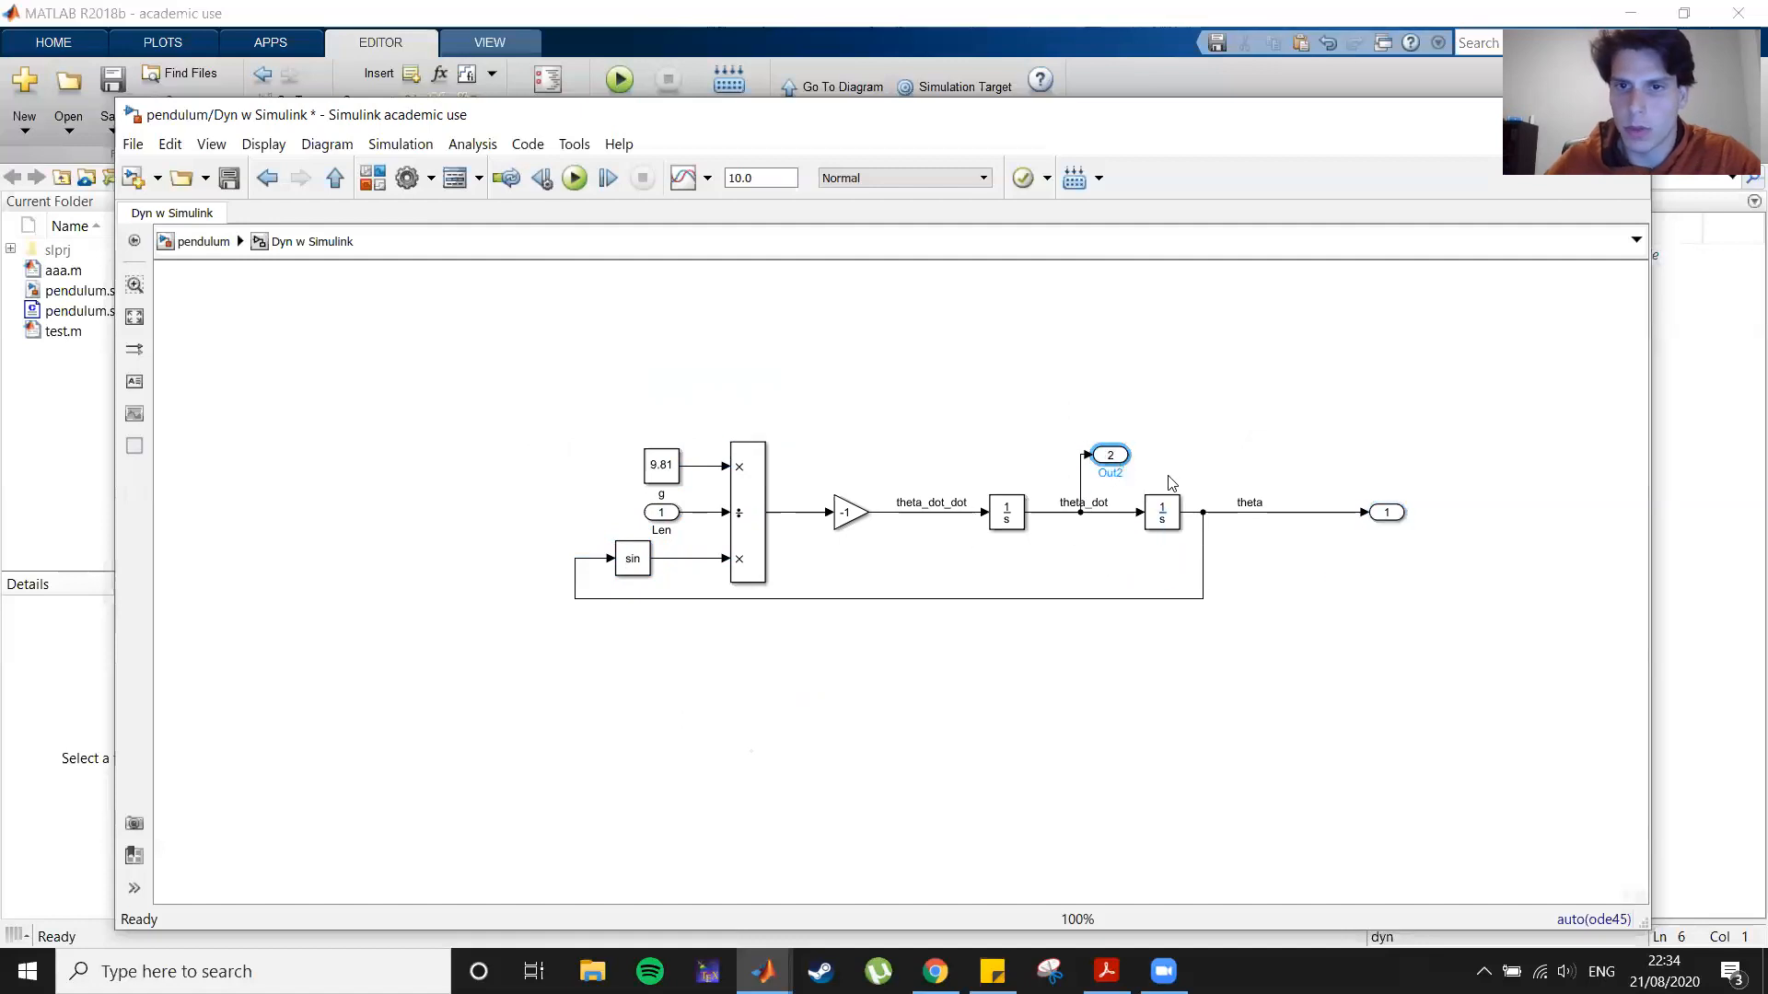
Step: Rename the output ports Vel and Pos, and move the Pos port closer along the theta line
{"action": "key", "text": "BackSpace"}
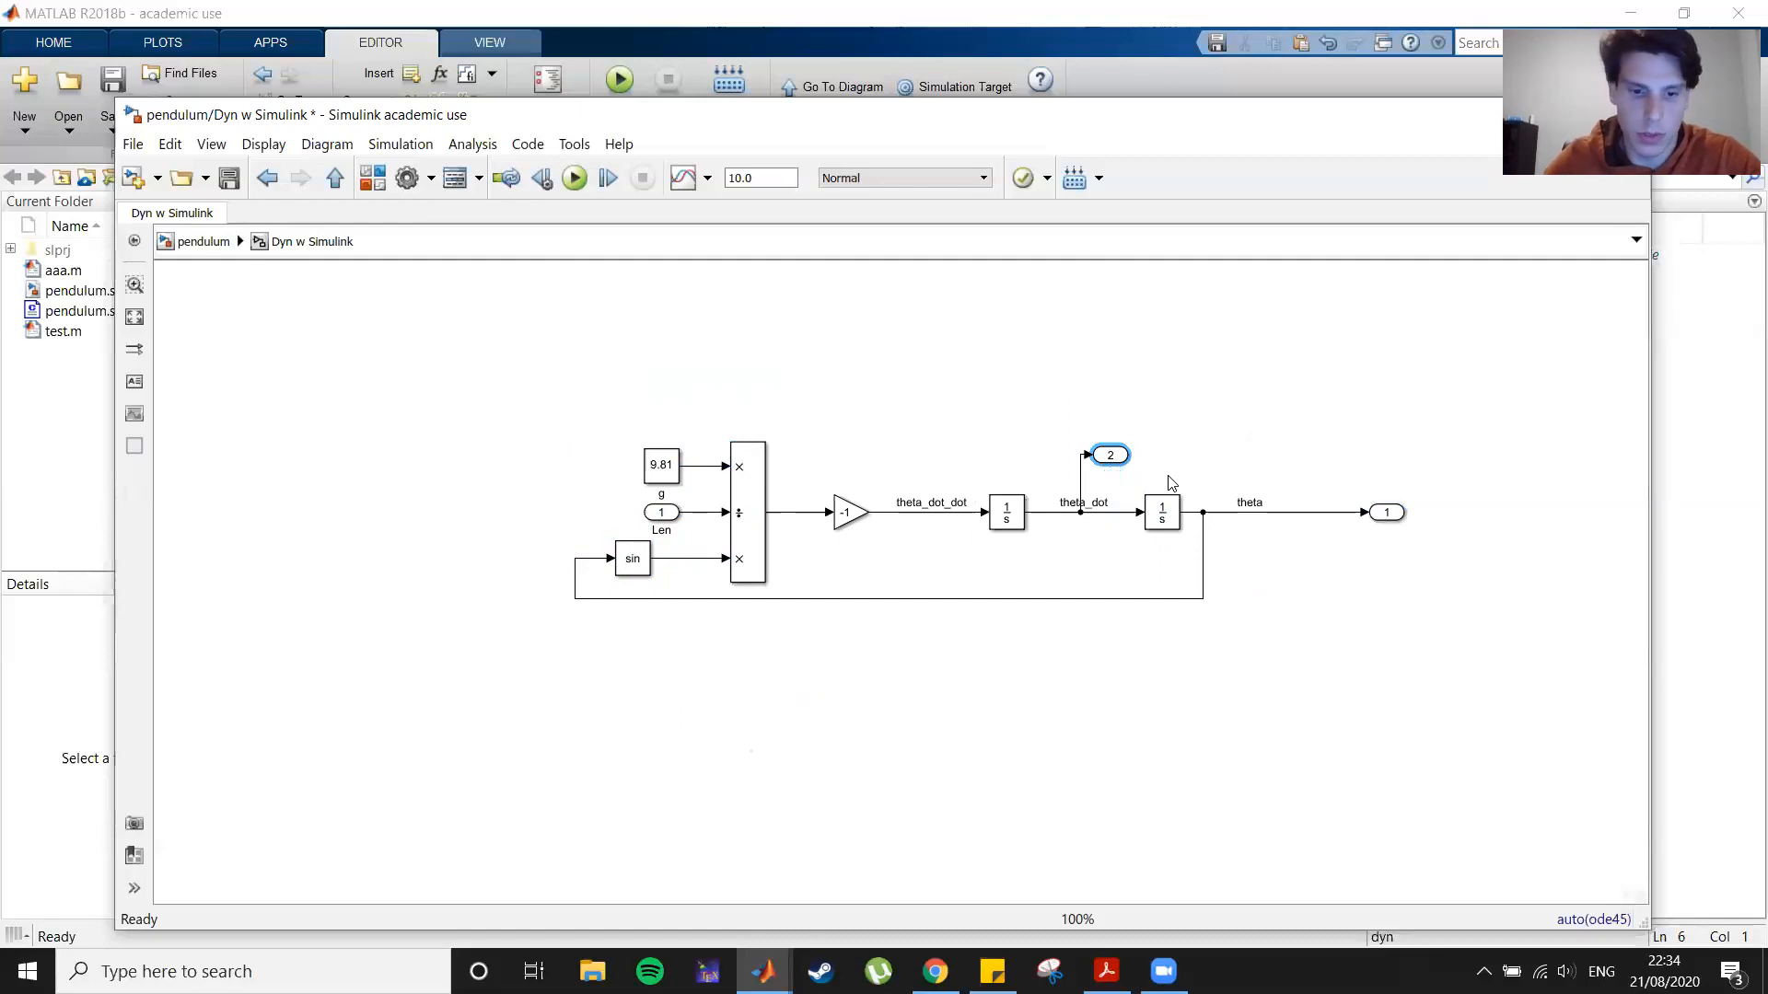
{"action": "left_click", "coordinate": [1412, 607]}
{"action": "left_click", "coordinate": [1390, 513]}
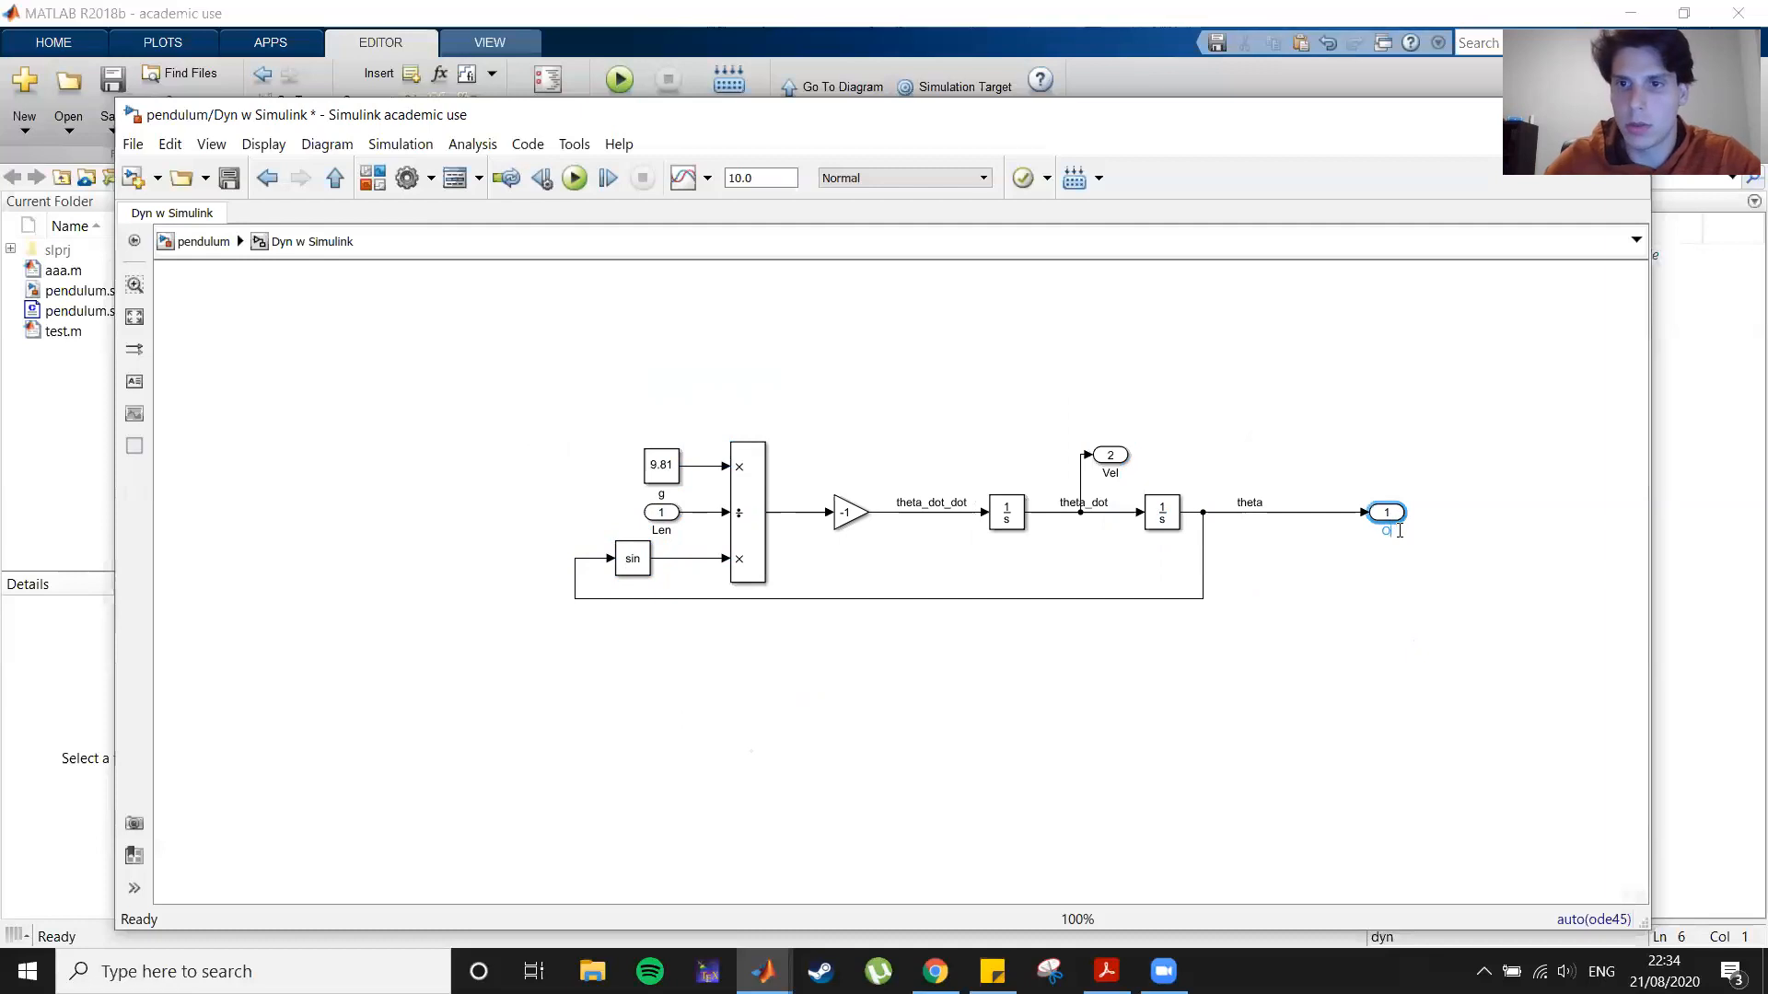
{"action": "type", "text": "Pos"}
{"action": "left_click", "coordinate": [1402, 530]}
{"action": "left_click_drag", "start_coordinate": [1381, 516], "coordinate": [1289, 514]}
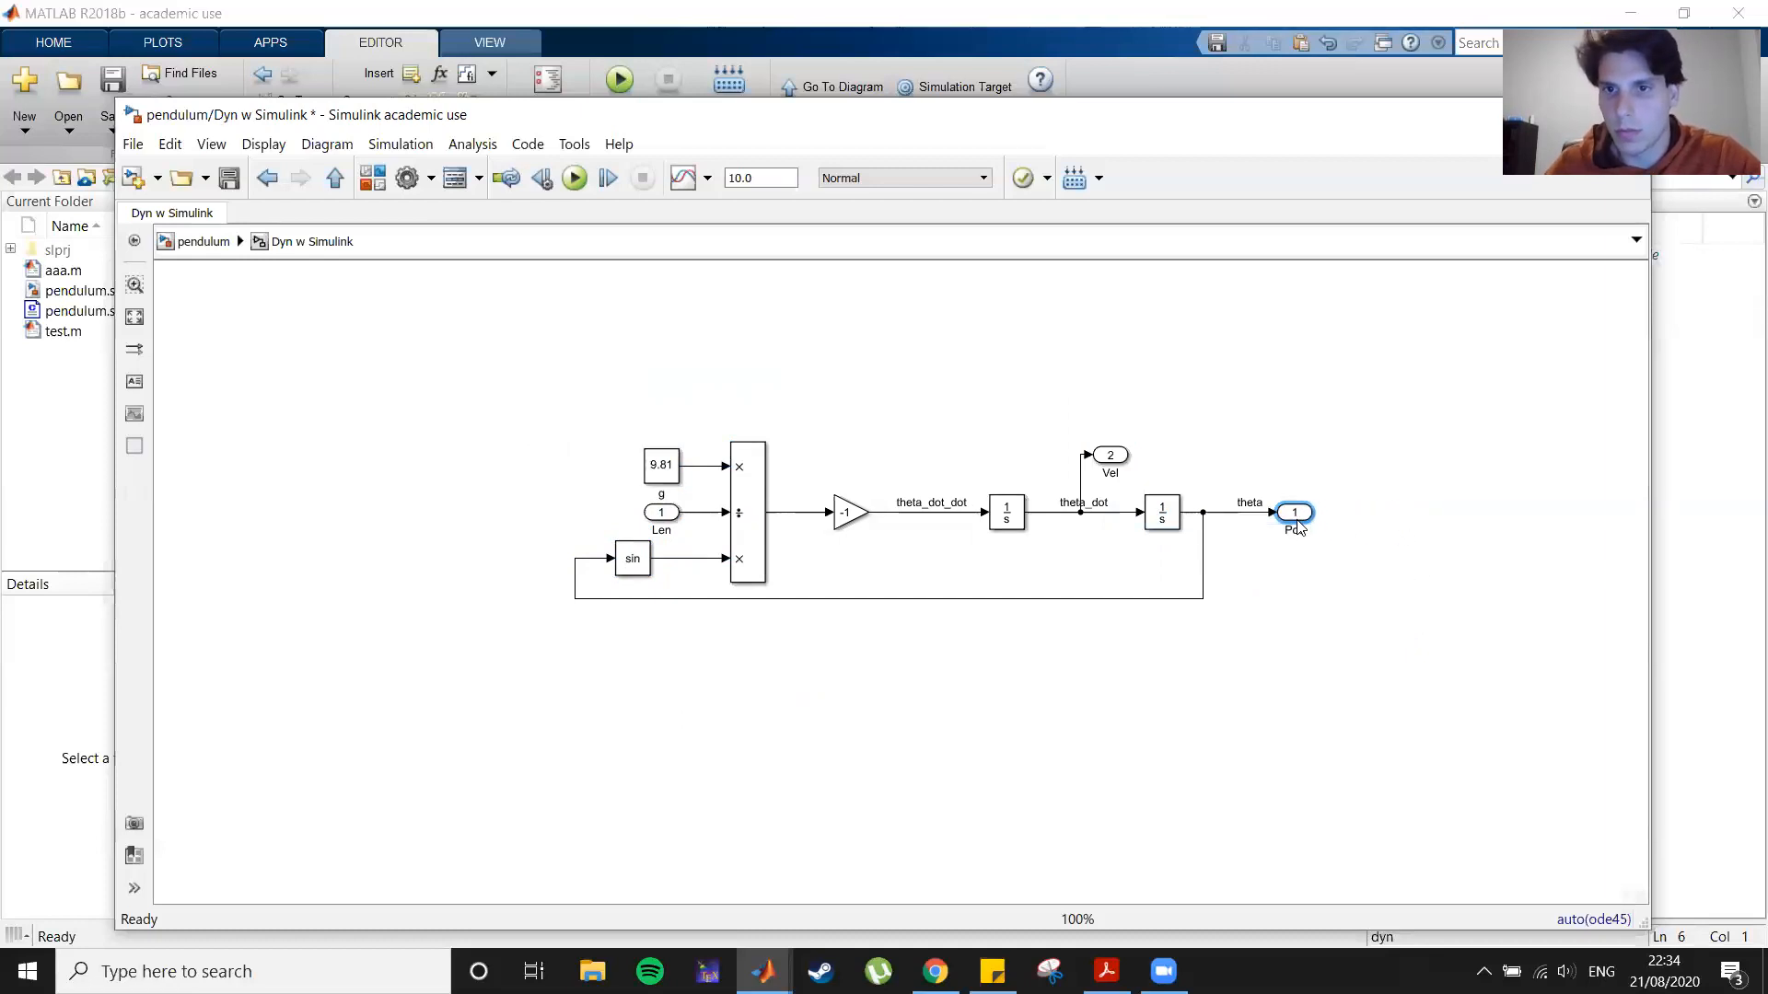
Step: At the top level, move the first scope next to Dyn w Simulink, resize the subsystem, and tidy its output lines
{"action": "left_click", "coordinate": [189, 242]}
{"action": "left_click", "coordinate": [1245, 428]}
{"action": "left_click_drag", "start_coordinate": [1246, 426], "coordinate": [901, 447]}
{"action": "left_click", "coordinate": [690, 434]}
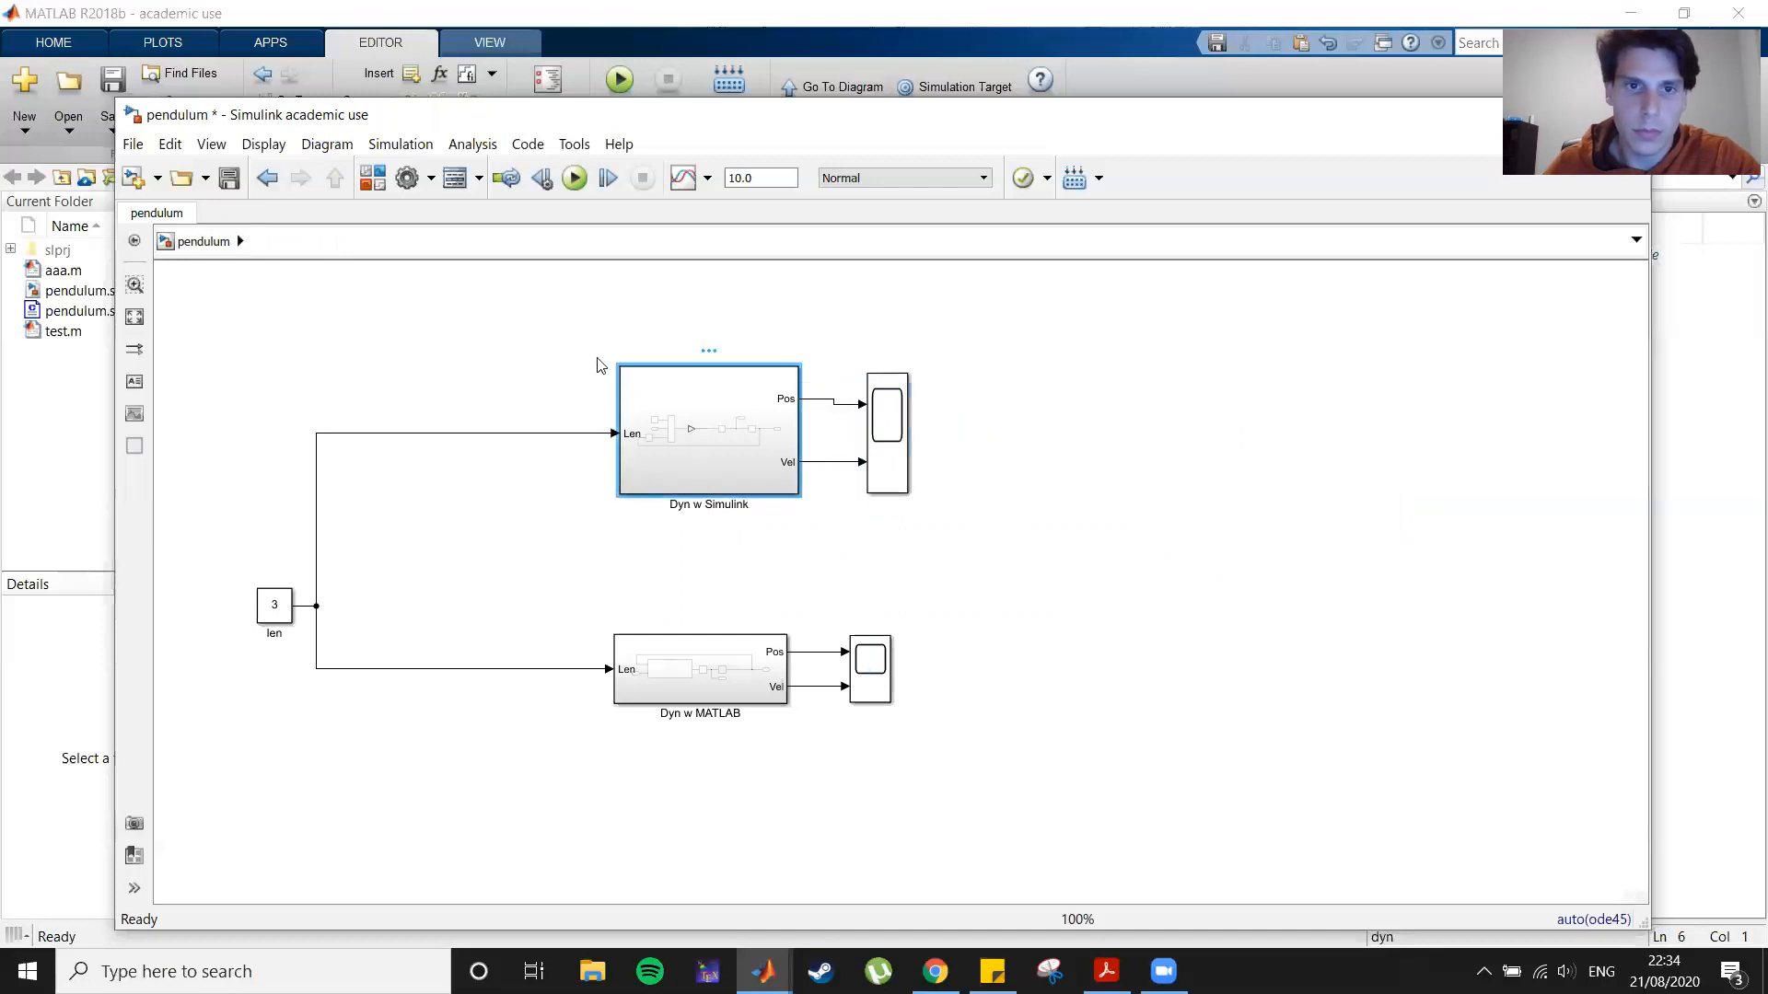
{"action": "left_click_drag", "start_coordinate": [619, 367], "coordinate": [635, 405]}
{"action": "mouse_move", "coordinate": [886, 451]}
{"action": "left_mouse_down"}
{"action": "mouse_move", "coordinate": [908, 502]}
{"action": "mouse_move", "coordinate": [889, 470]}
{"action": "left_mouse_up"}
{"action": "left_click_drag", "start_coordinate": [860, 412], "coordinate": [883, 448]}
{"action": "left_click", "coordinate": [608, 372]}
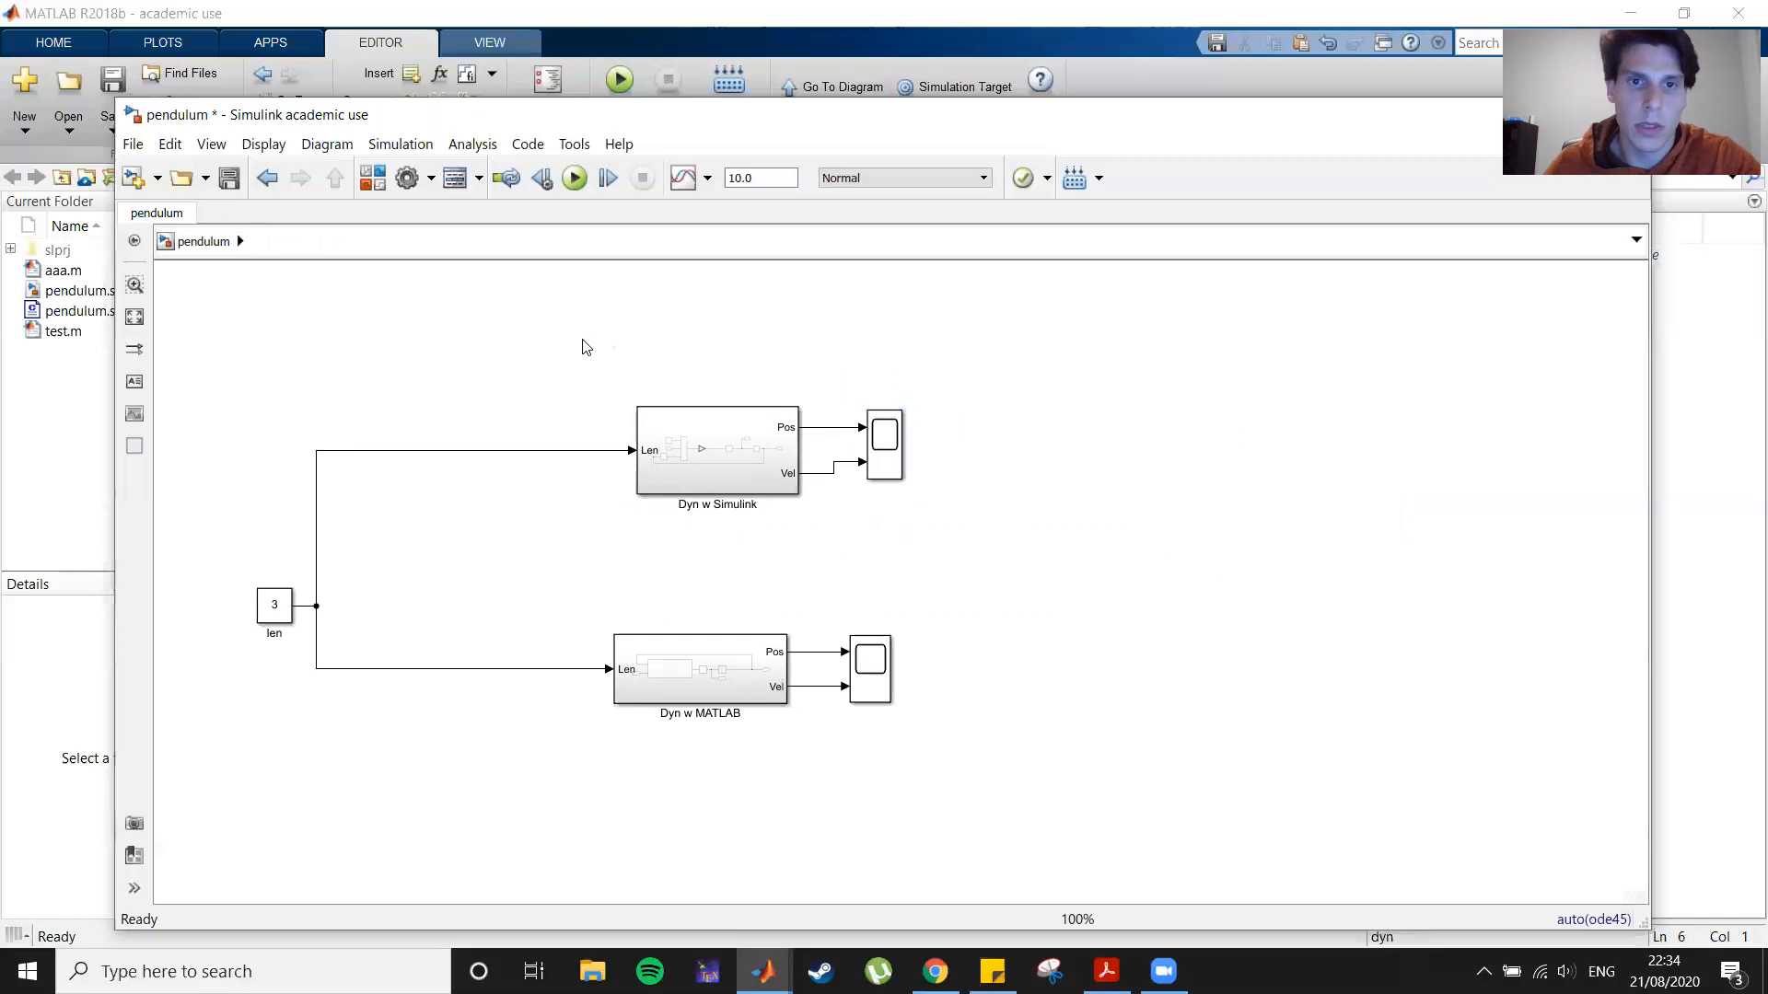
Step: Run the simulation and open both scopes to compare the Simulink and MATLAB Function pendulum results
{"action": "left_click", "coordinate": [574, 179]}
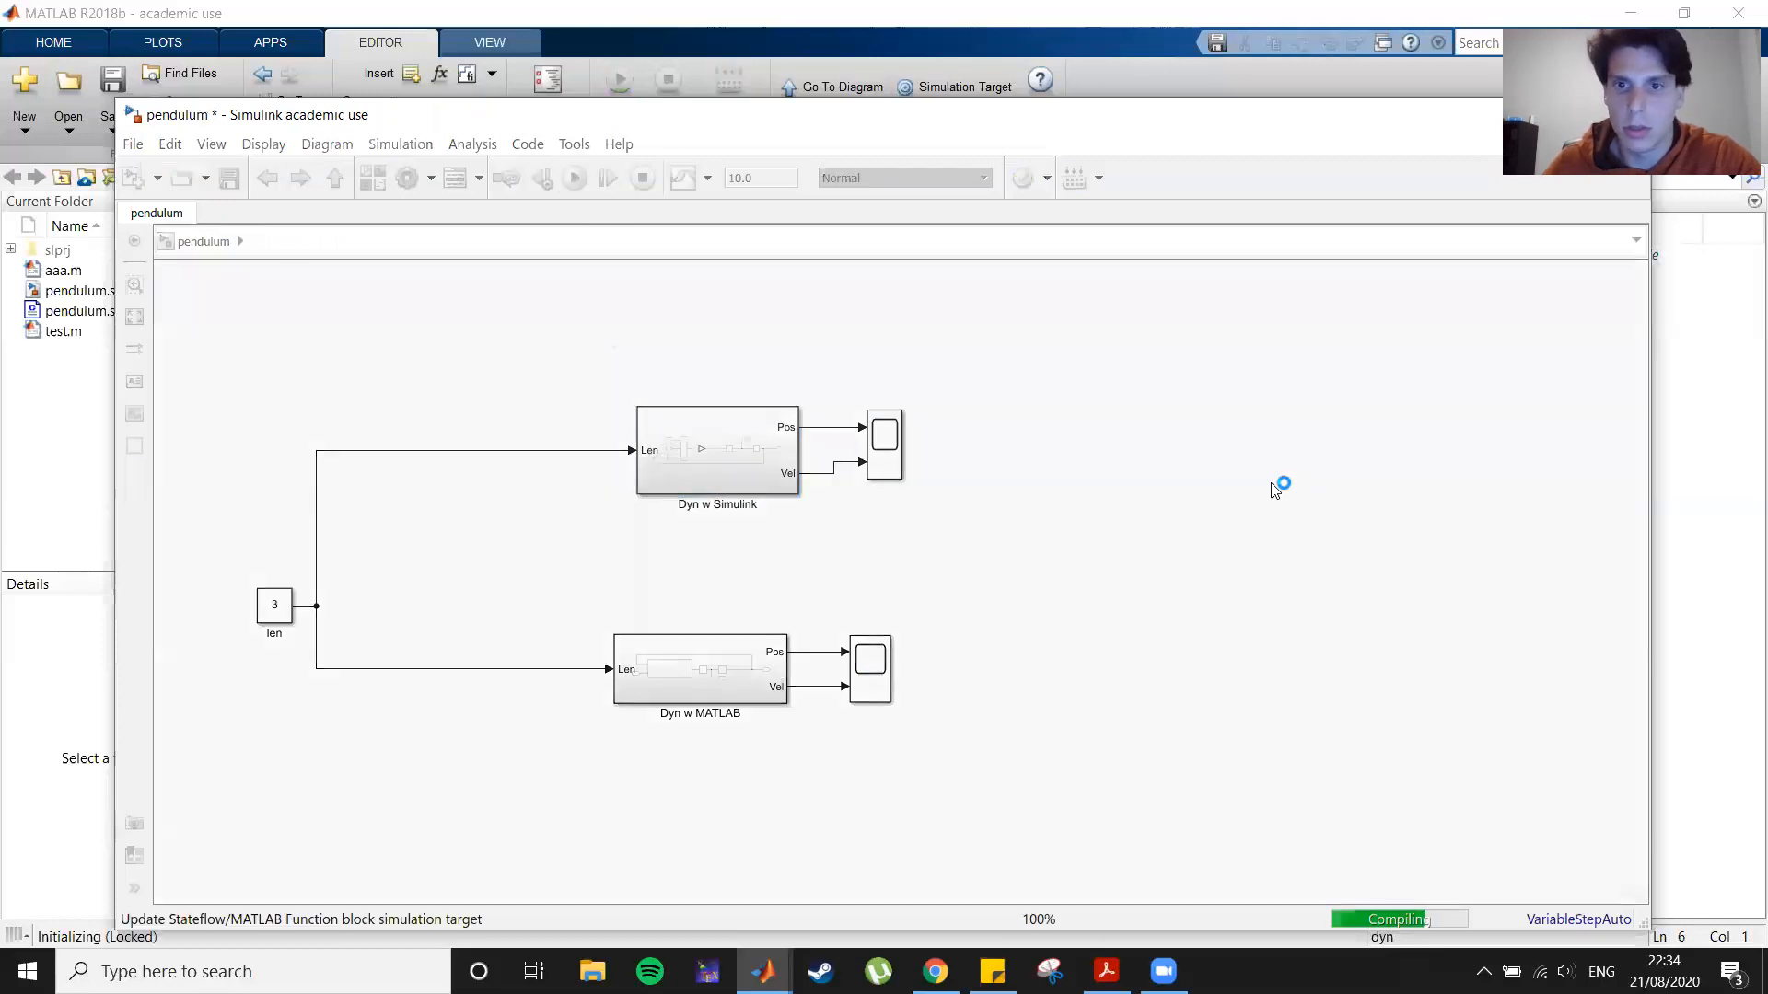
{"action": "double_click", "coordinate": [886, 451]}
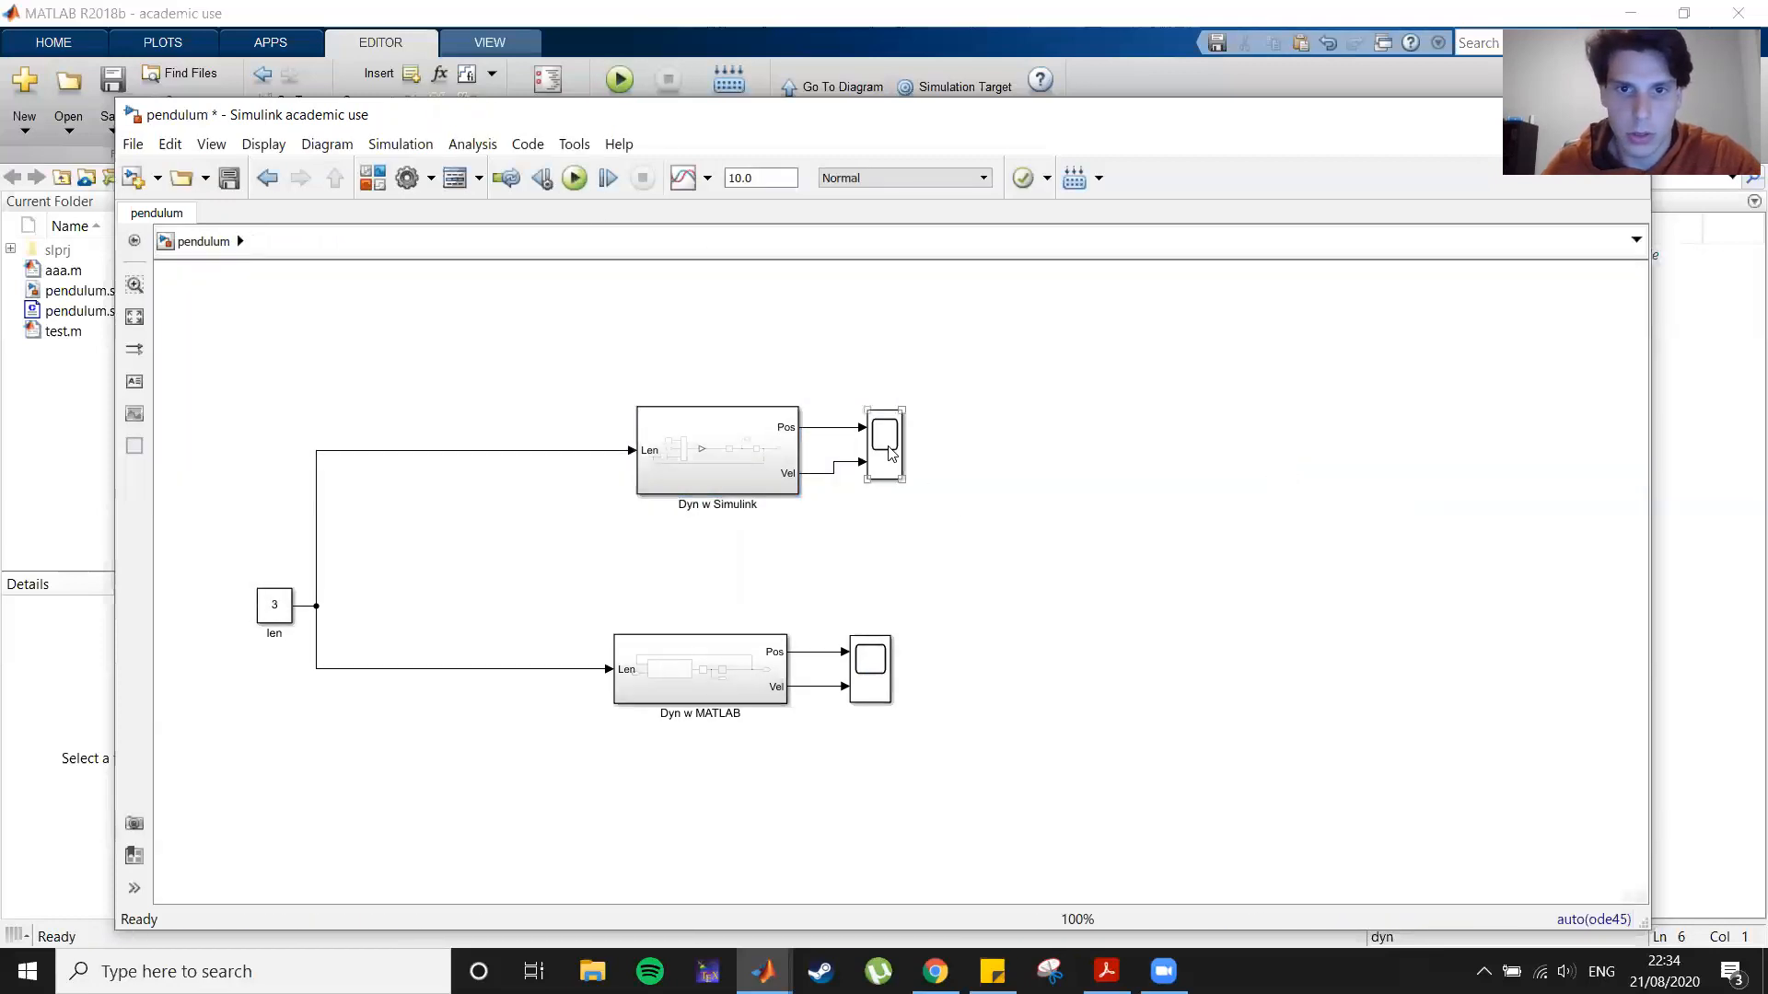
{"action": "double_click", "coordinate": [870, 669]}
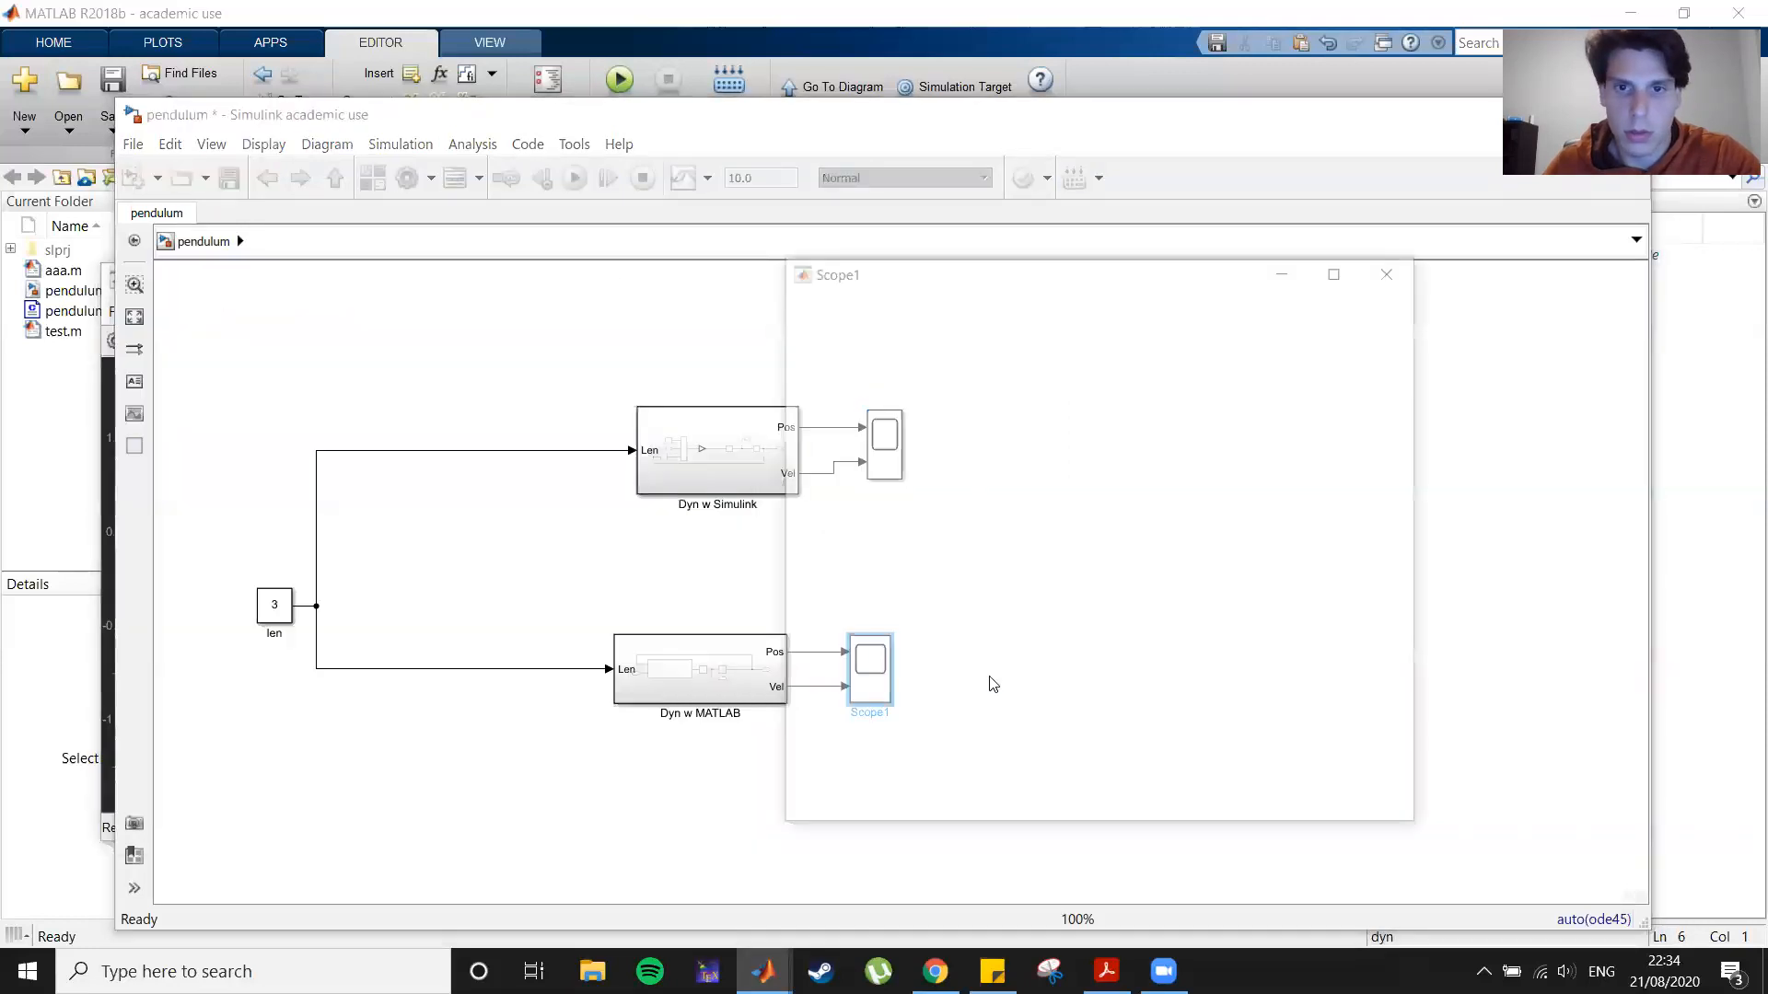
{"action": "left_click", "coordinate": [105, 479]}
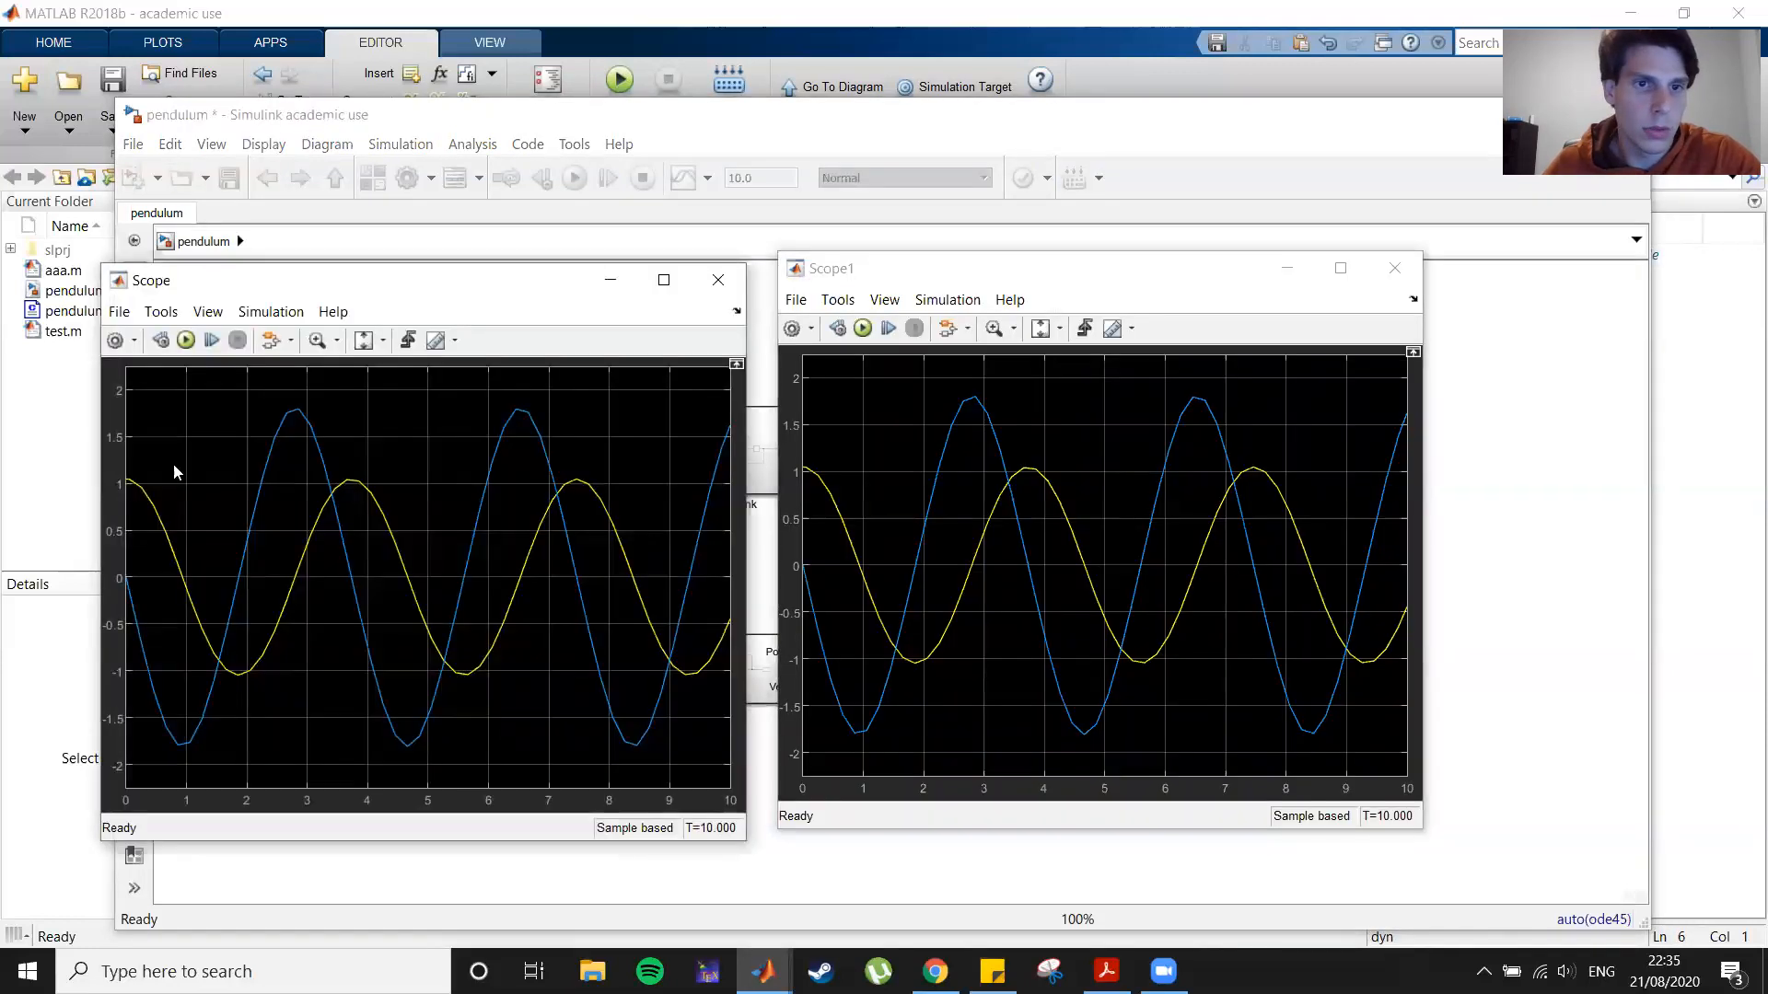
{"action": "left_click", "coordinate": [718, 280]}
{"action": "left_click", "coordinate": [1389, 265]}
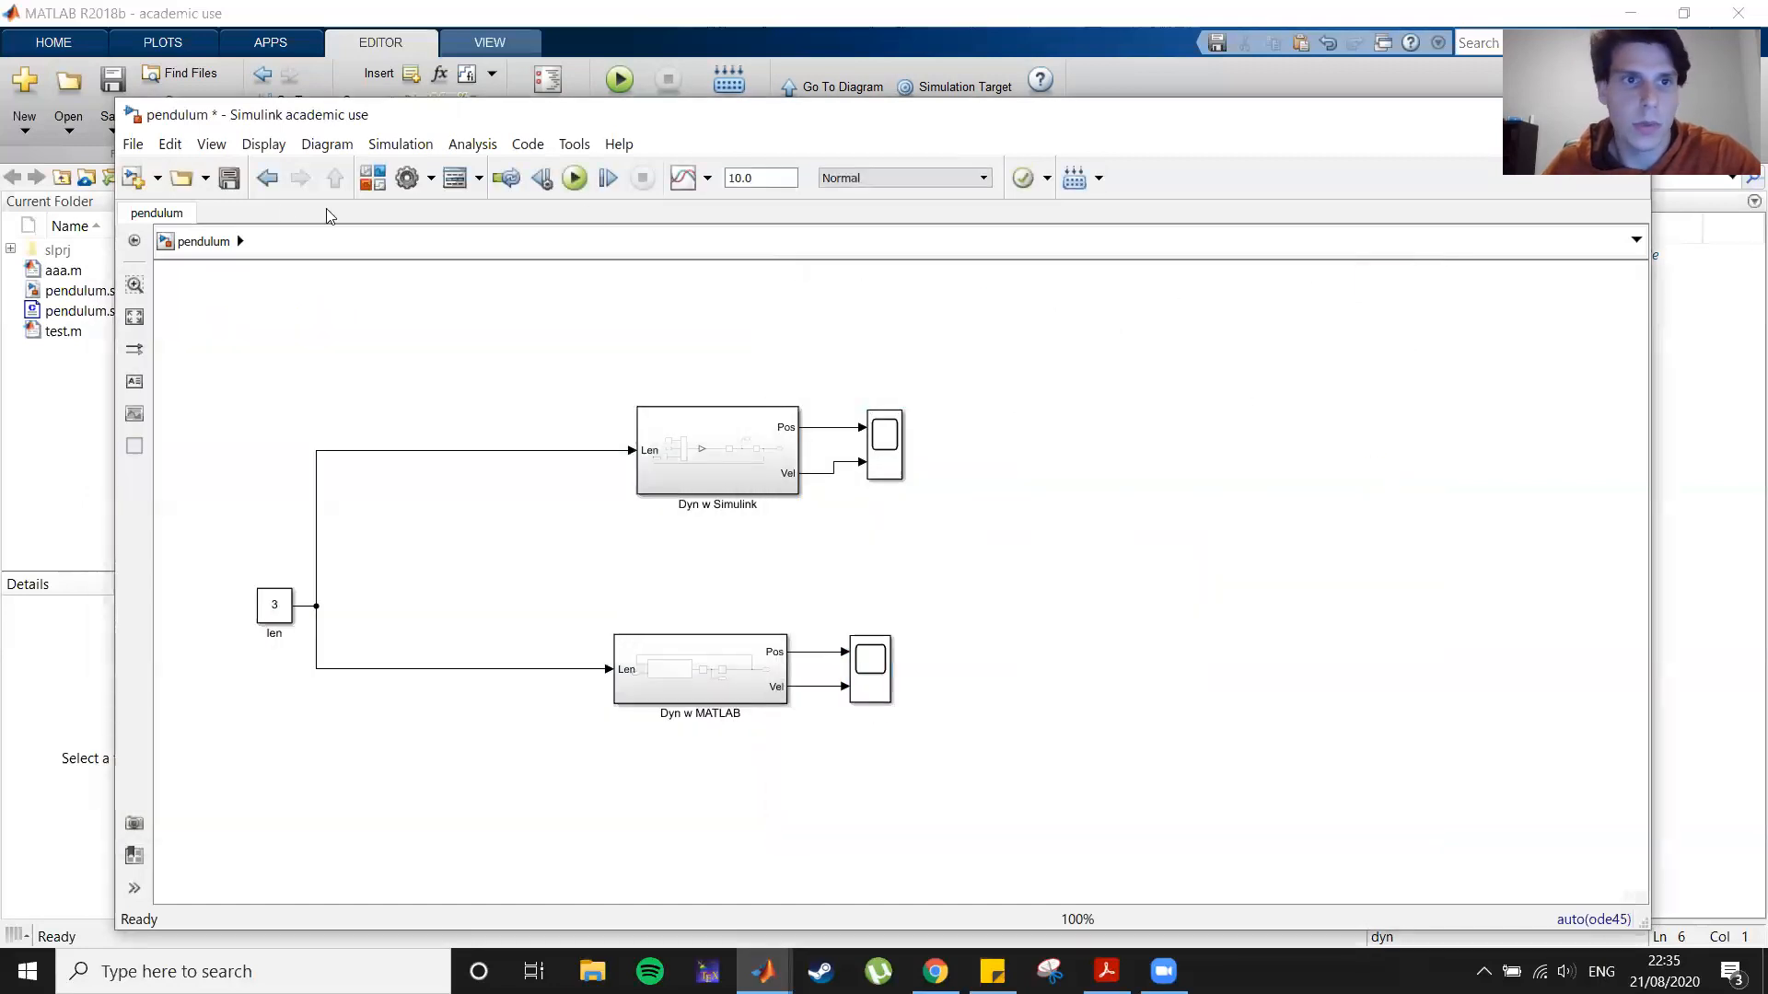
Step: Save the pendulum model
{"action": "left_click", "coordinate": [229, 178]}
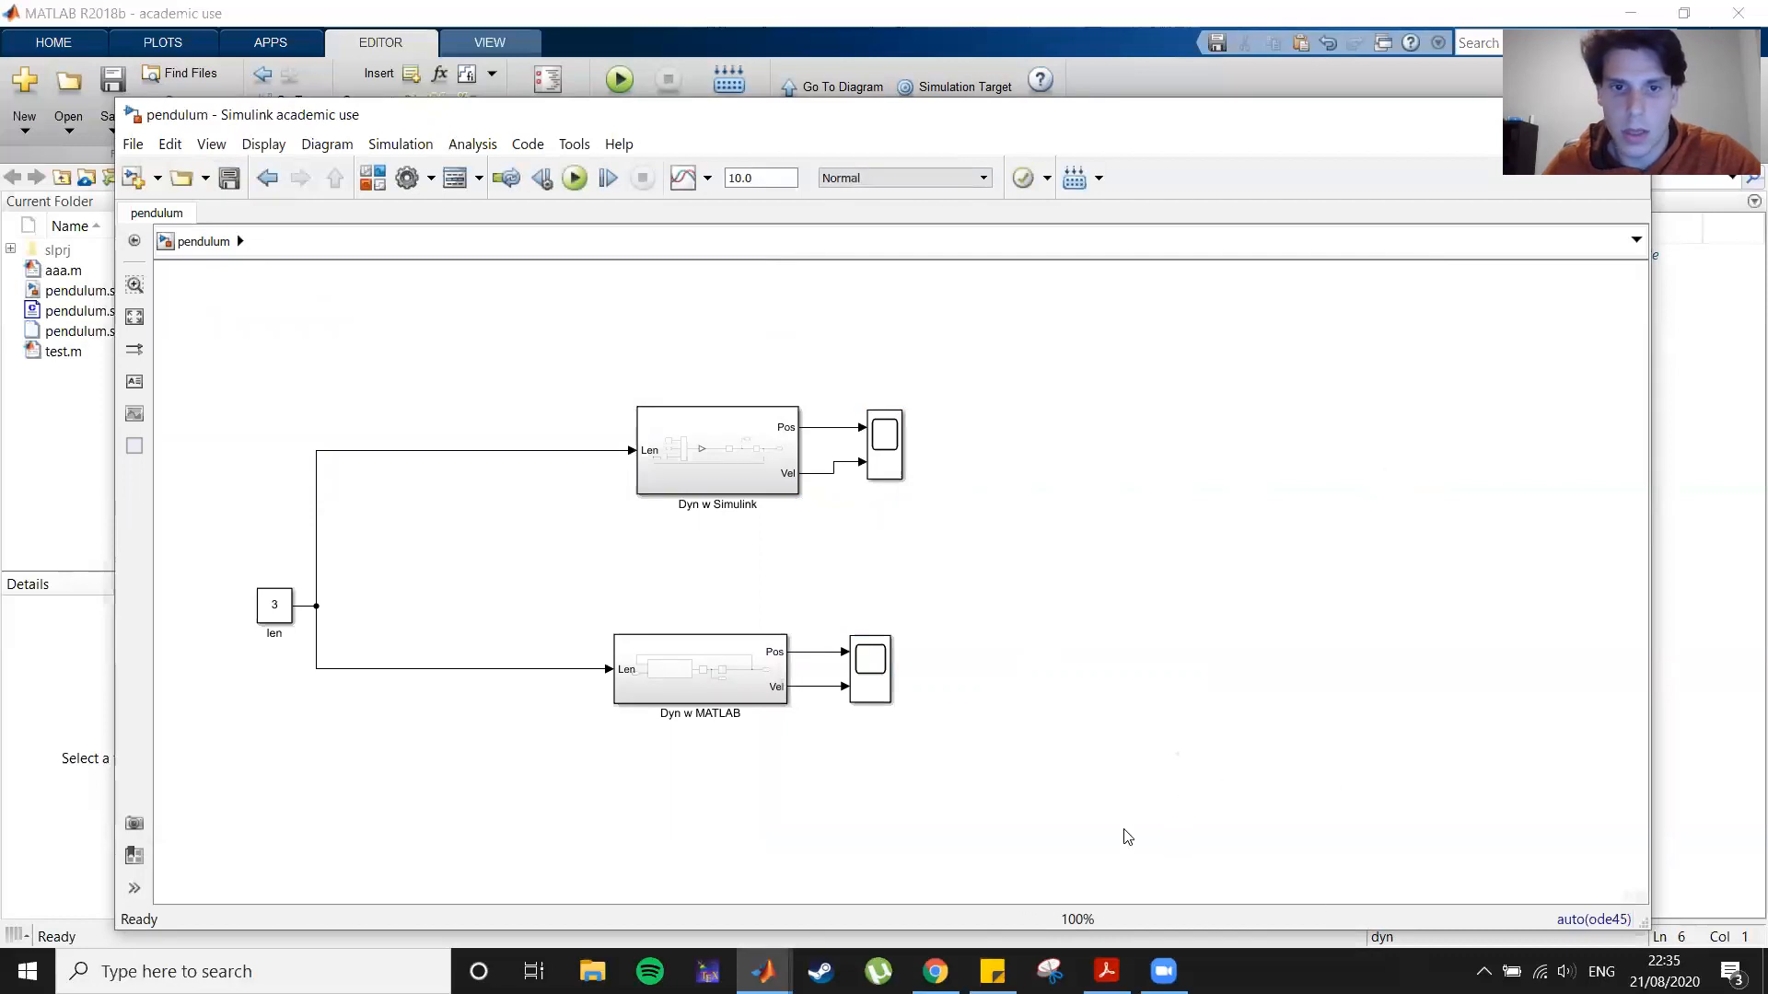
{"action": "mouse_move", "coordinate": [763, 971]}
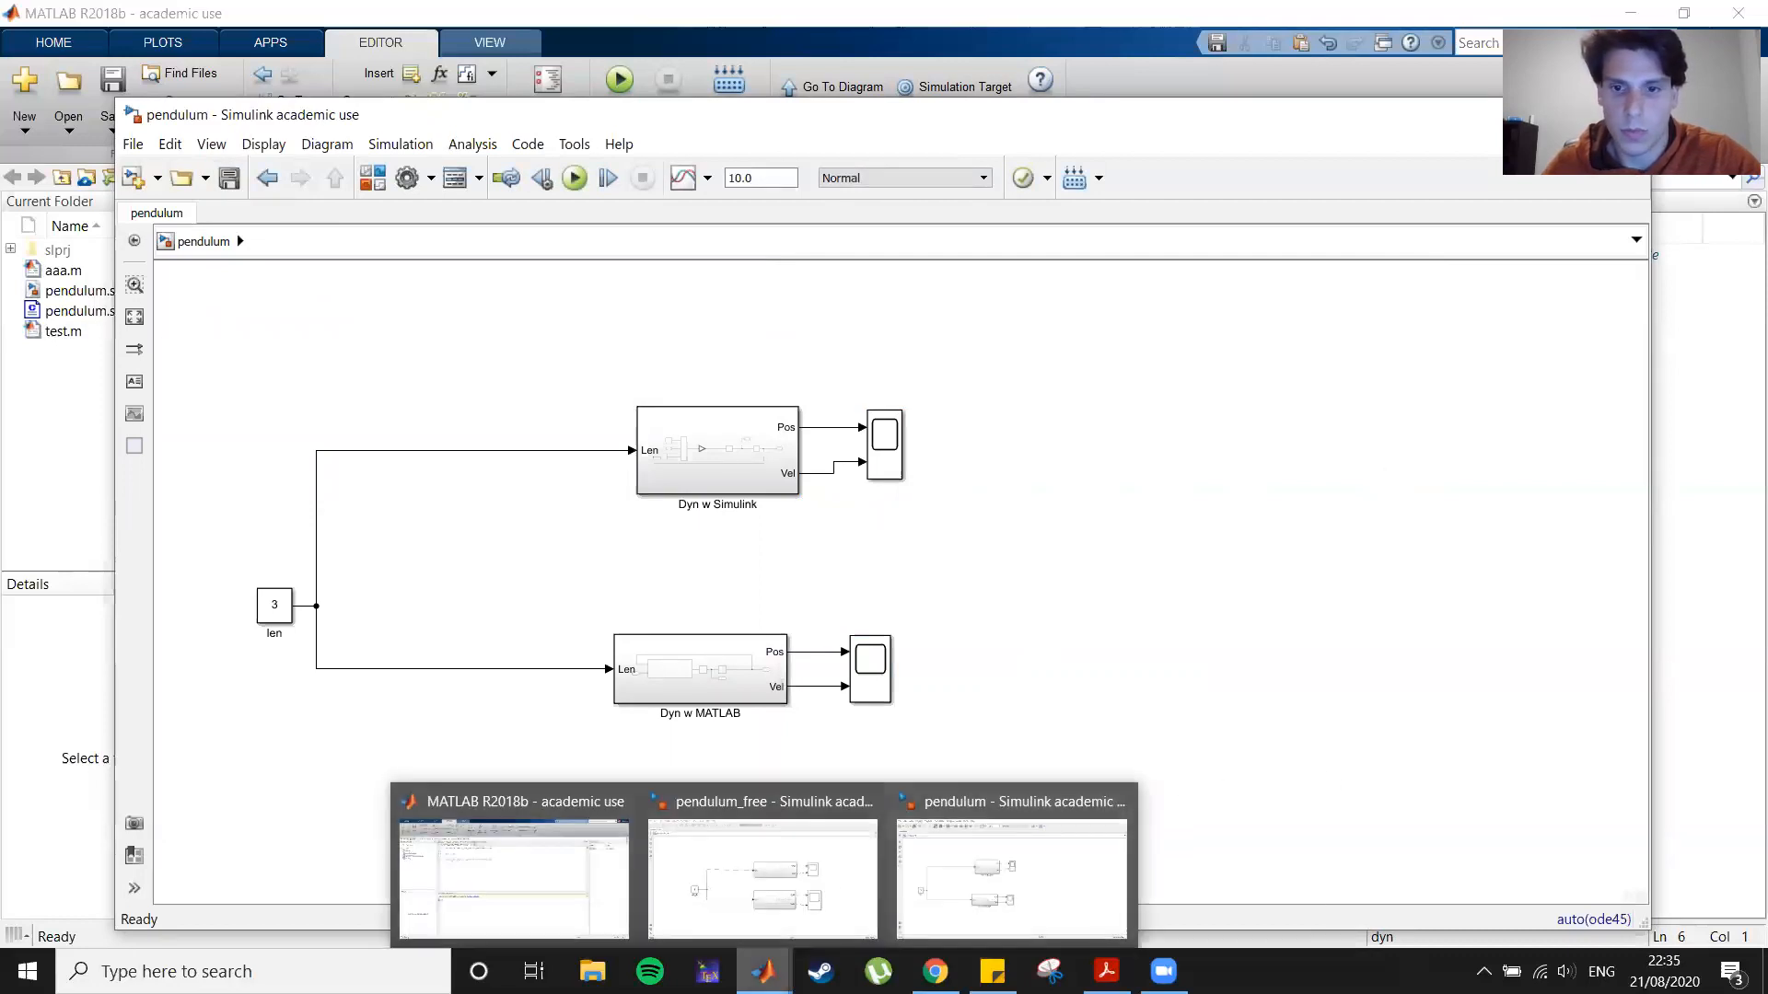
{"action": "left_click", "coordinate": [1164, 971]}
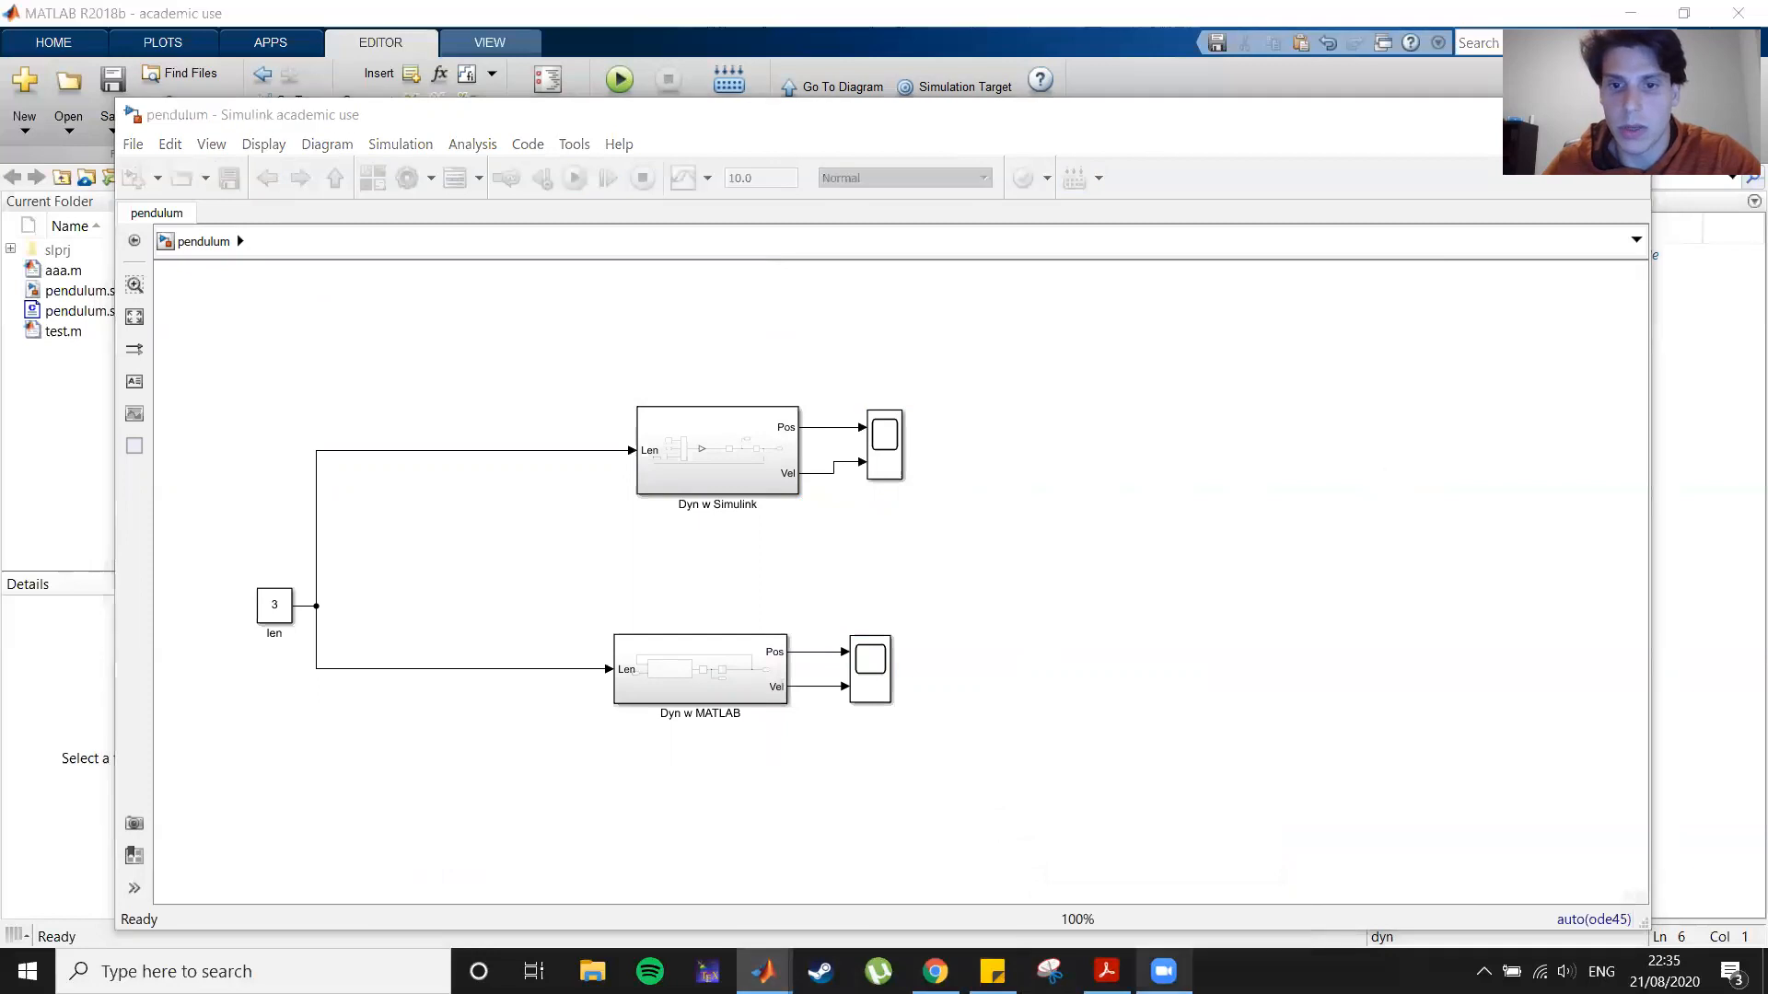